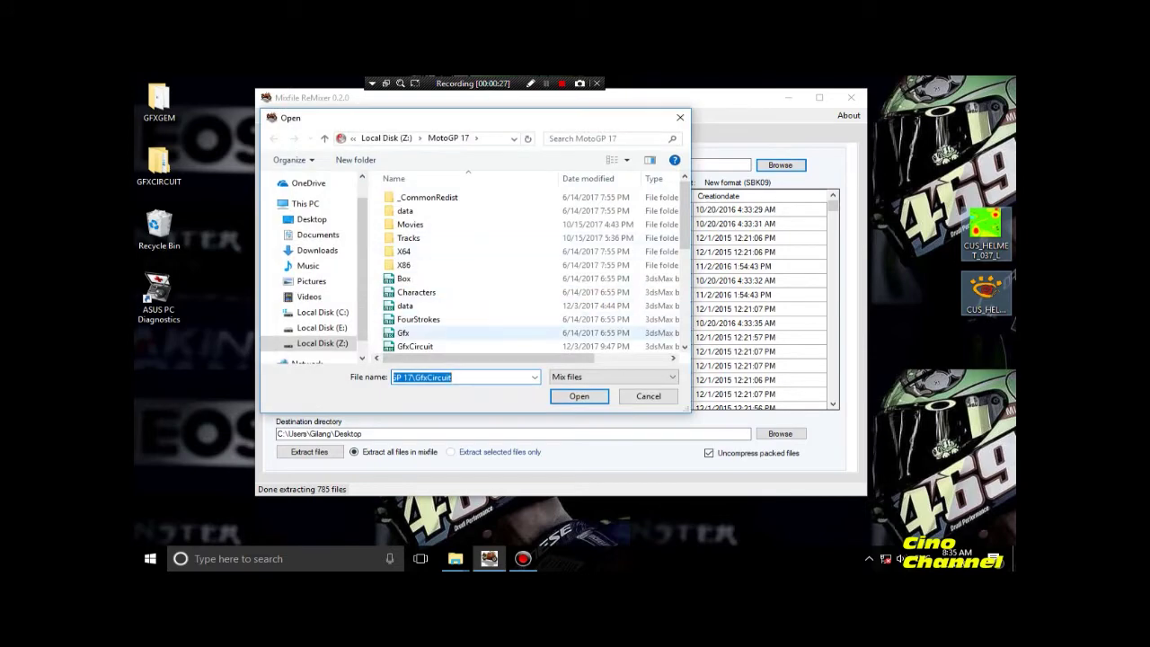
Load the GFXGEM mixfile from the MotoGP 17 folder and extract all its files to the Desktop.
scroll(409, 306, down, 2)
click(442, 290)
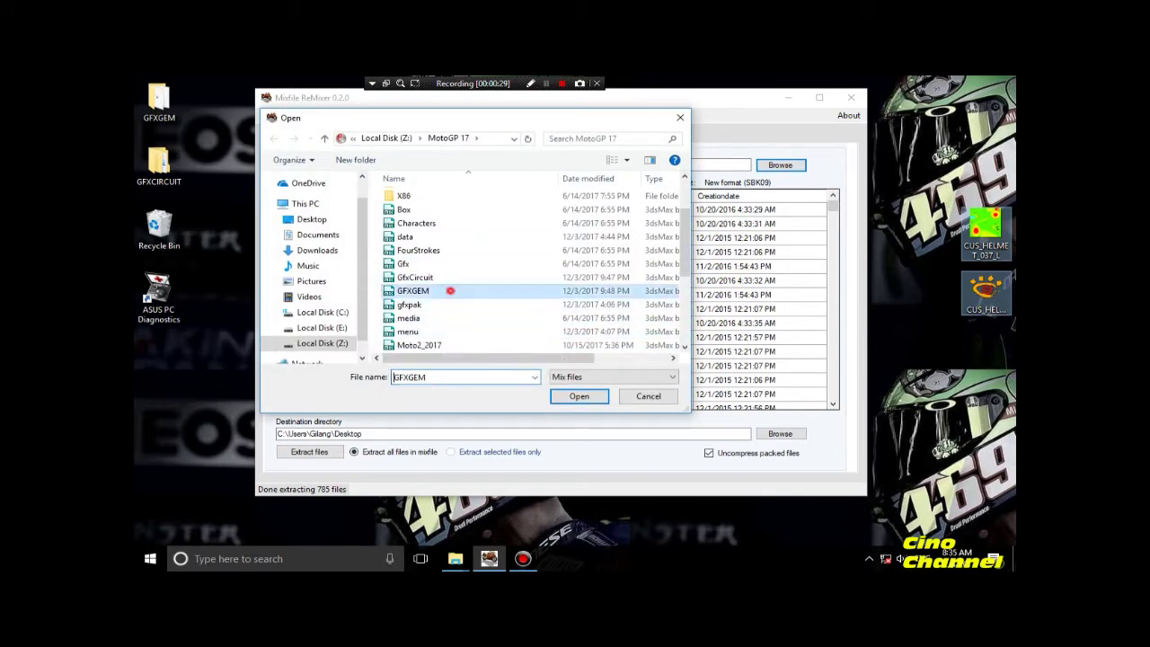
click(576, 395)
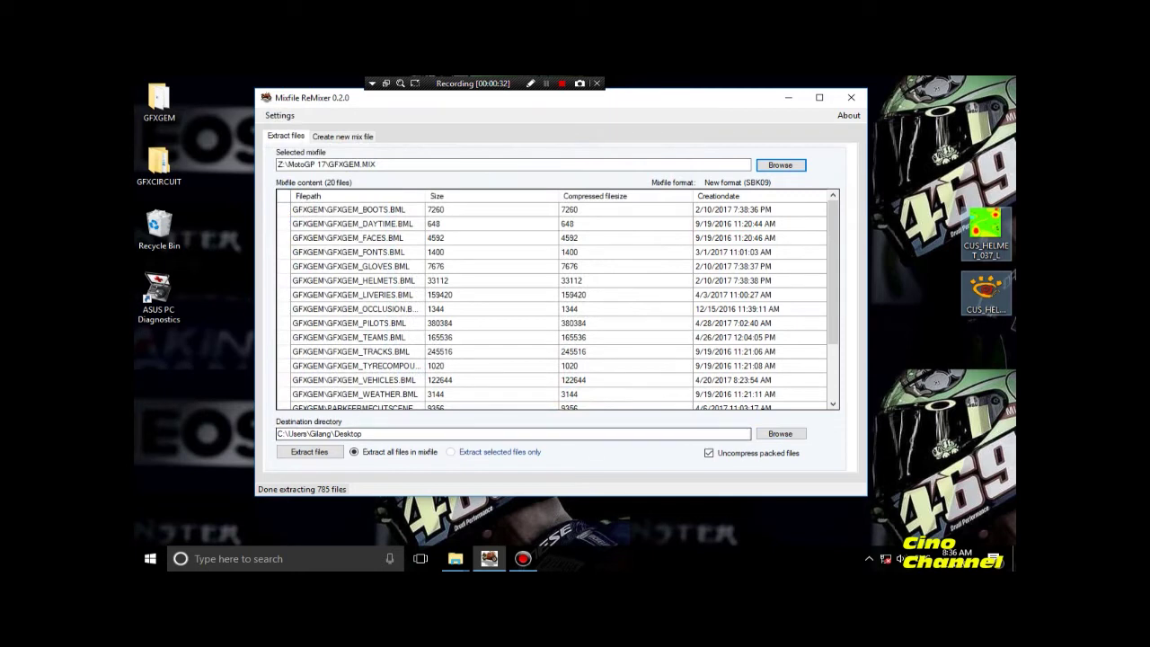
click(323, 452)
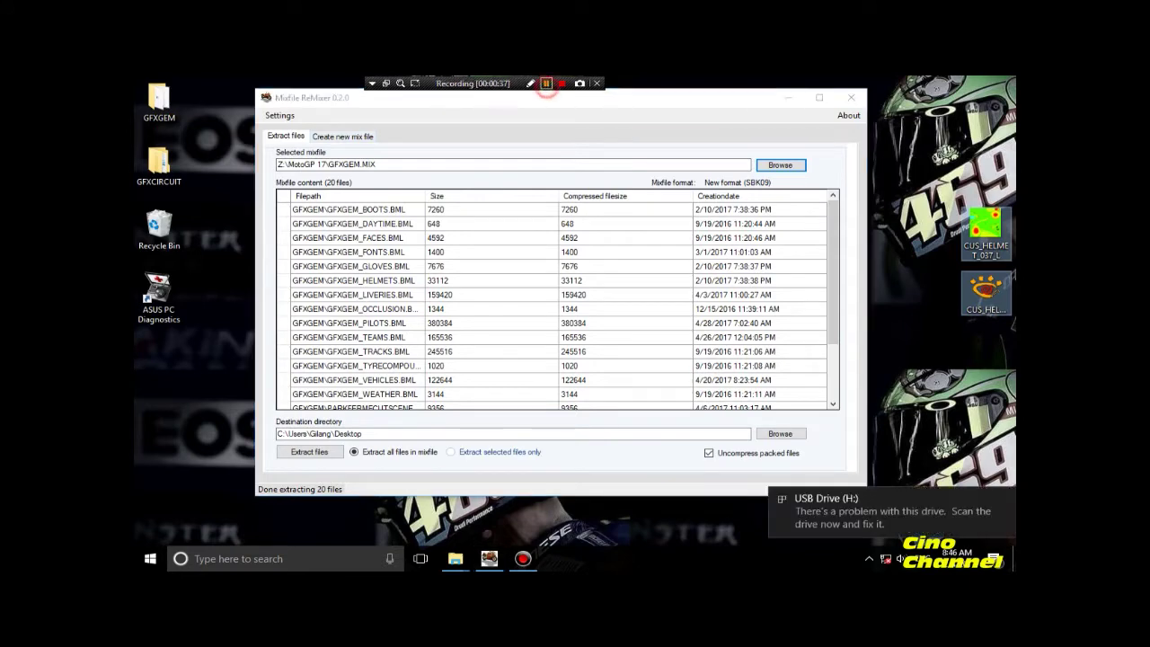
Look at the page for creating a new mixfile and minimize the ReMixer window.
drag(521, 104, 682, 101)
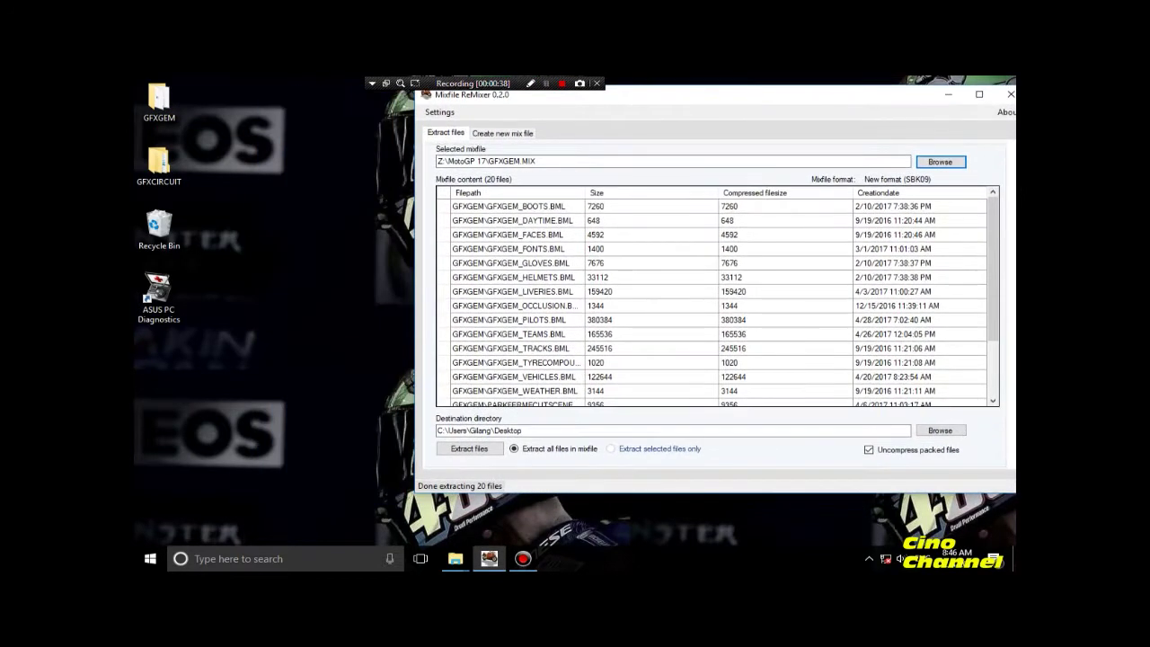
click(508, 133)
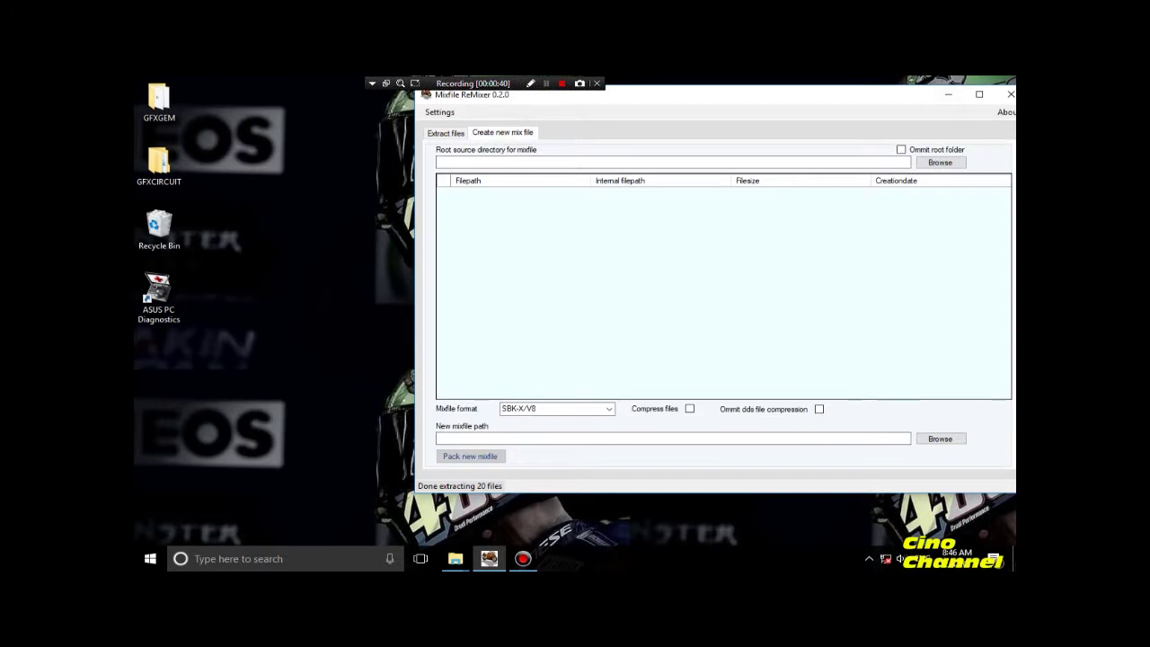
click(948, 93)
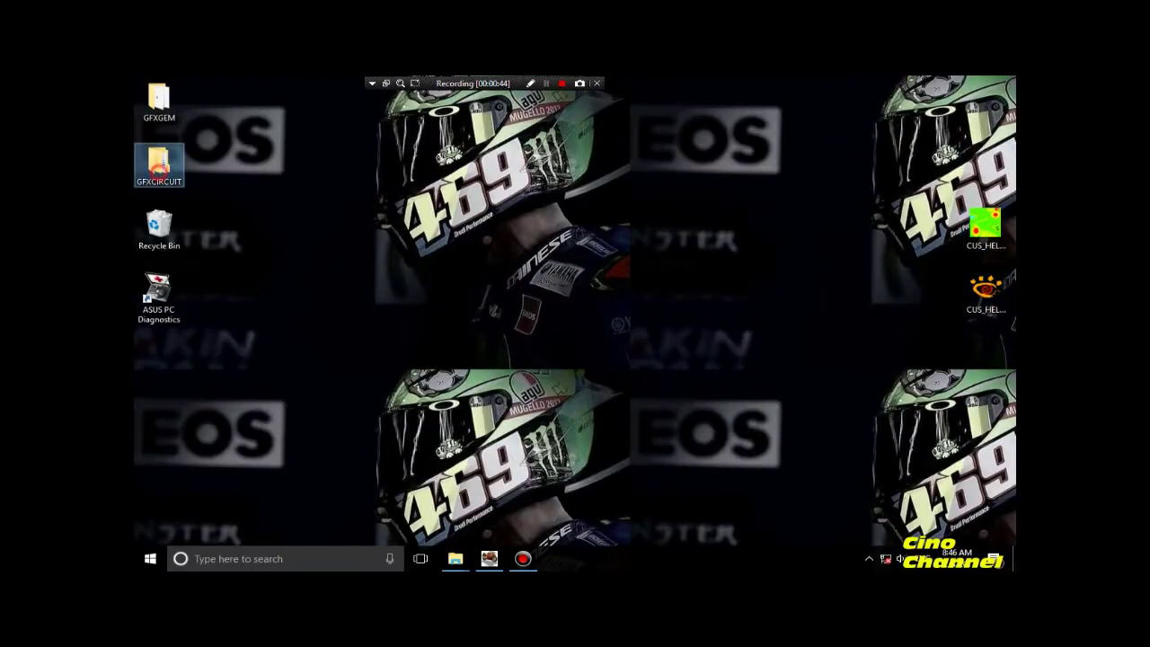
Open the HELMET subfolder of the extracted GFXCIRCUIT folder on the desktop.
double_click(159, 166)
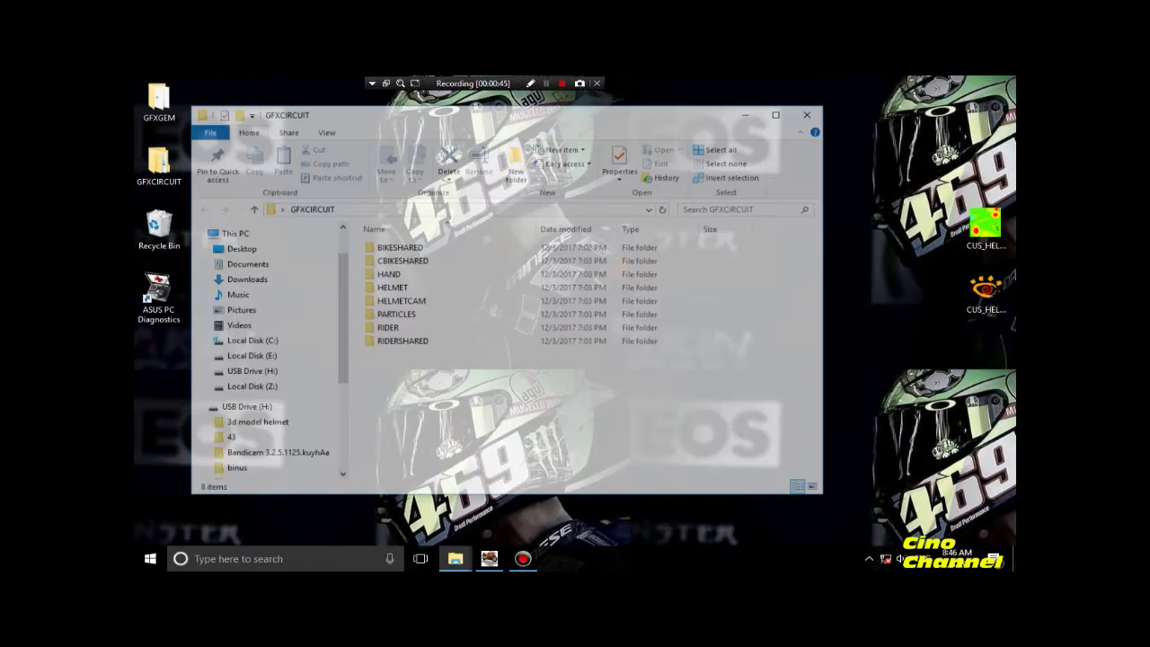
drag(322, 114, 438, 114)
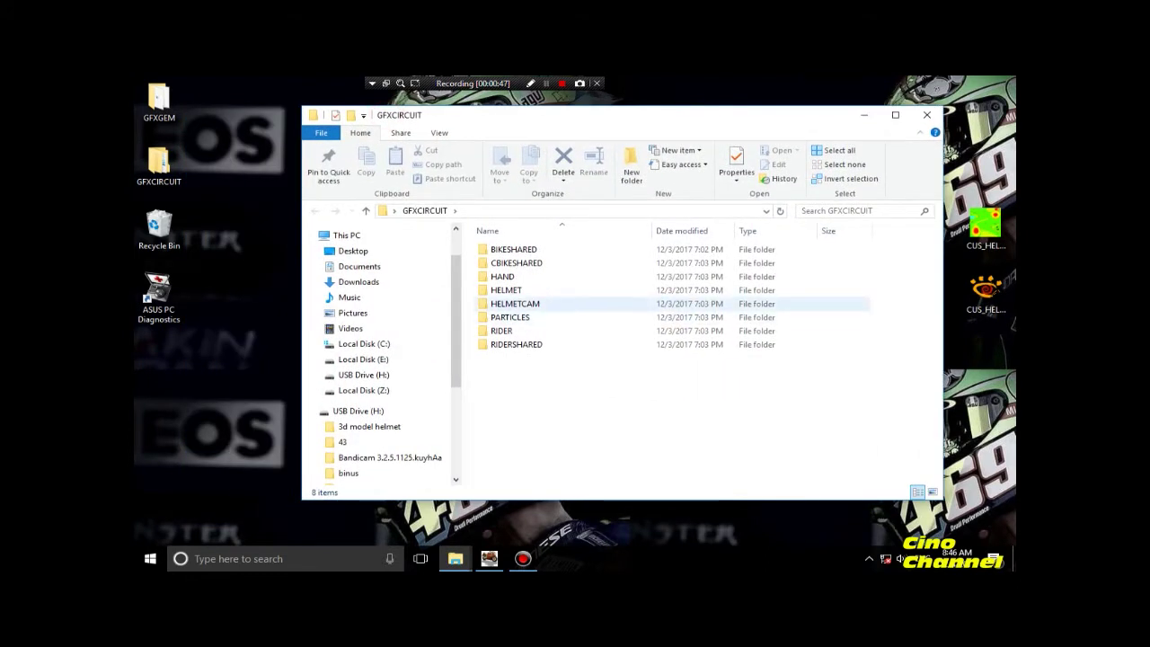
double_click(504, 290)
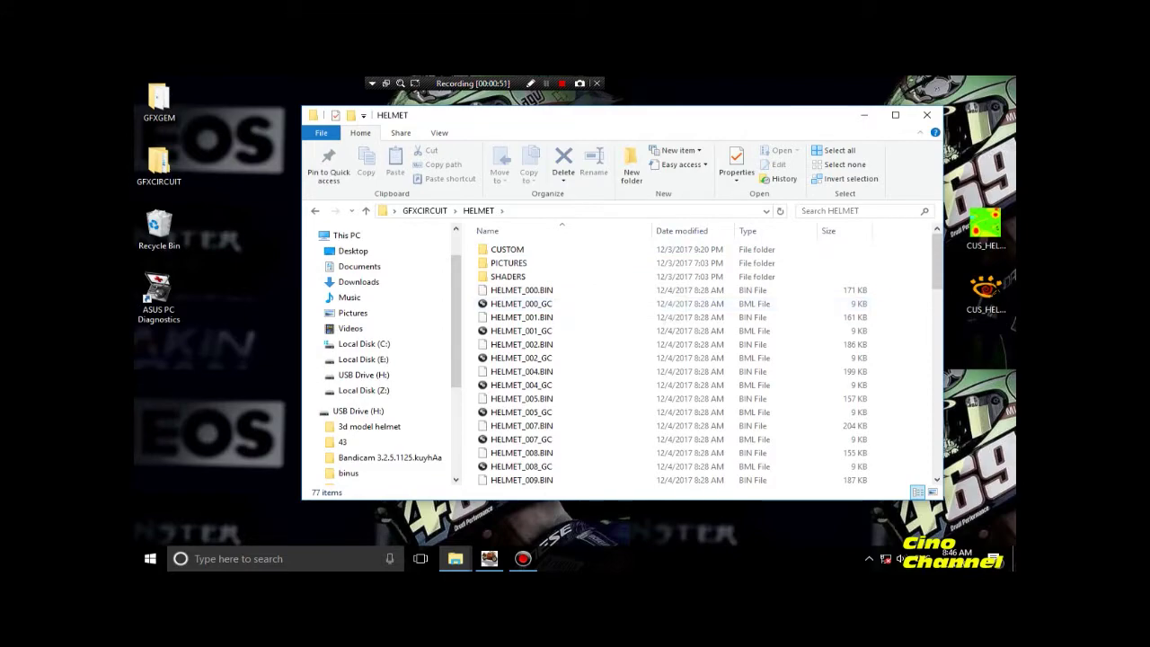
Select all the HELMET BIN and BML files, leaving out the subfolders, and look through the helmet model list.
drag(882, 289, 611, 485)
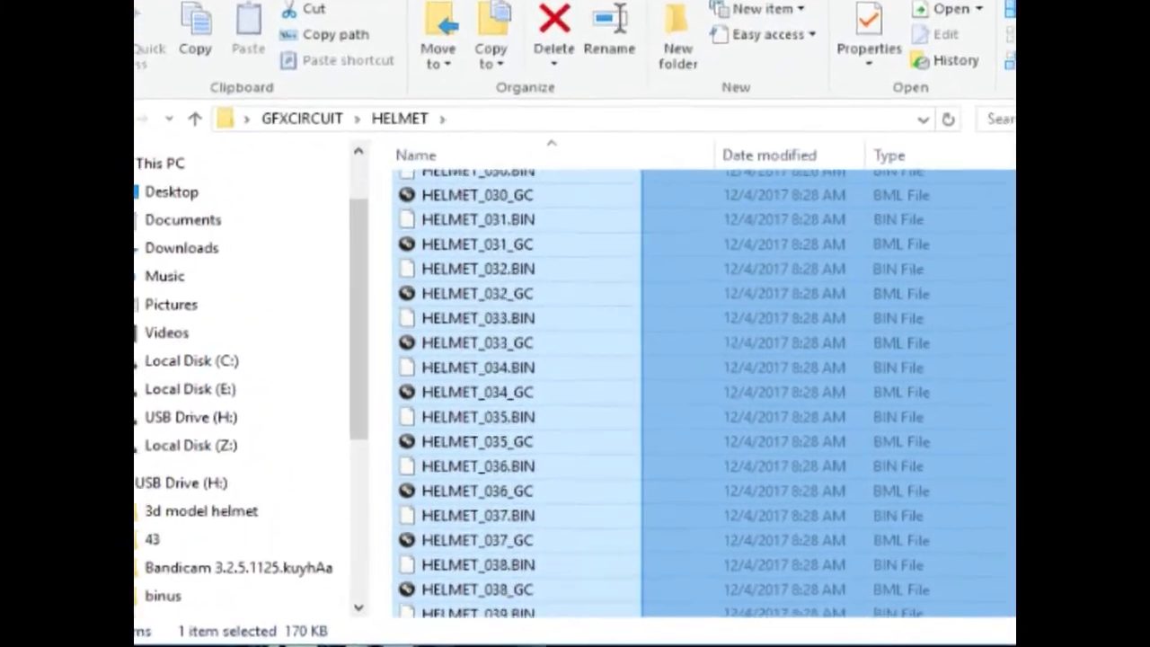
drag(641, 638, 641, 638)
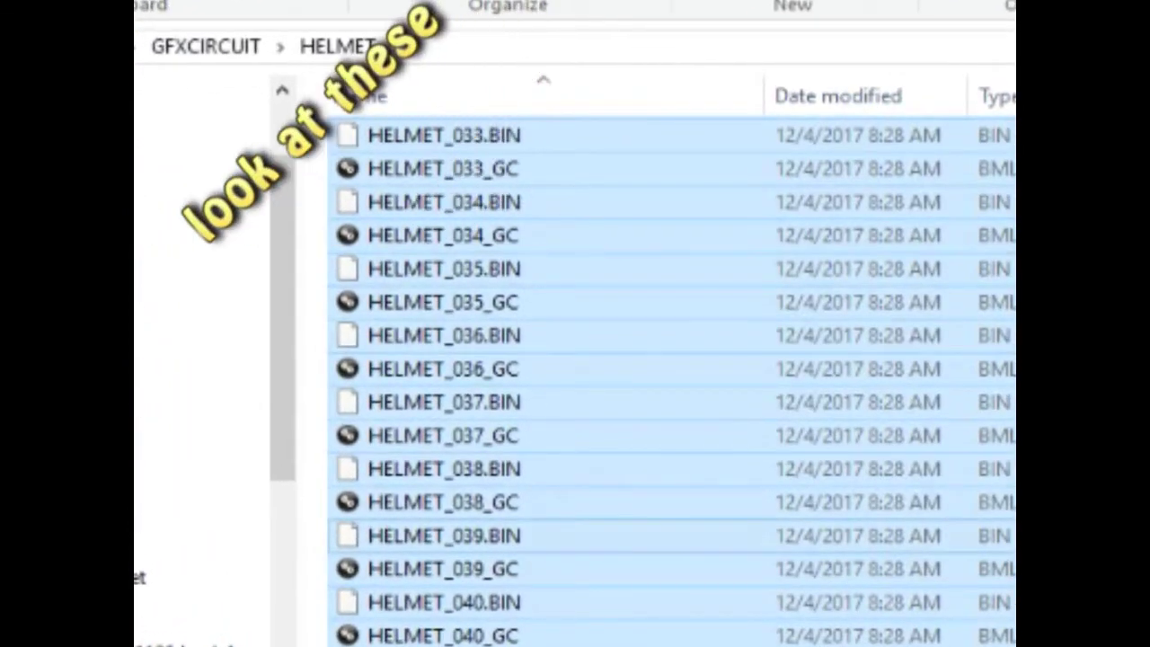
scroll(671, 377, up, 5)
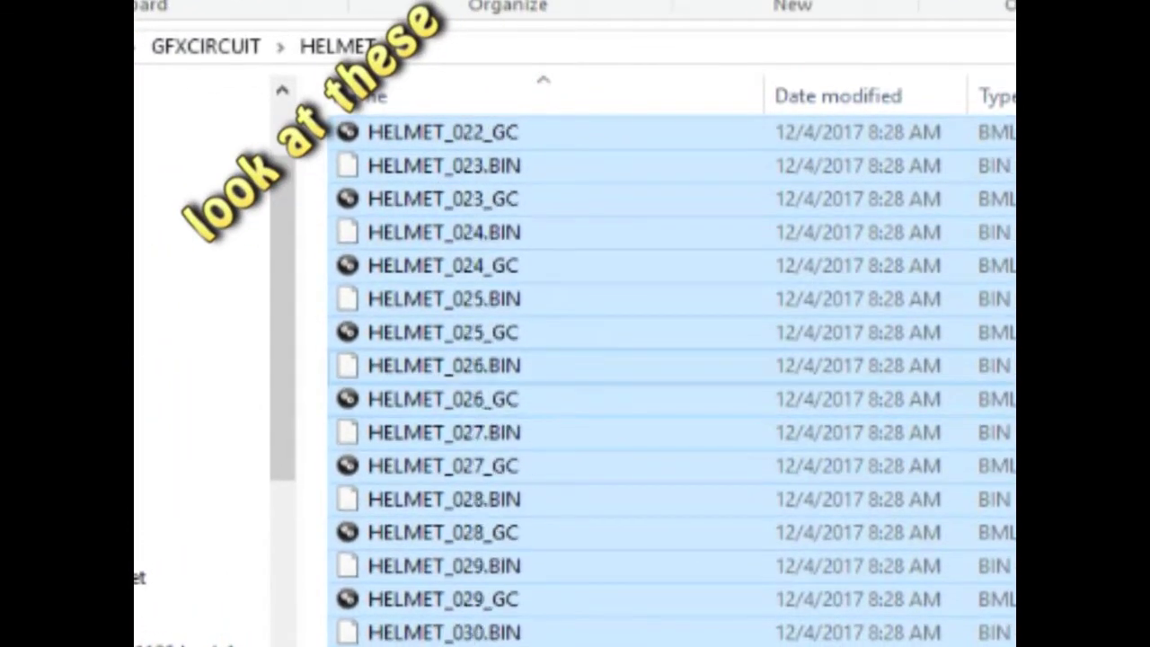
scroll(671, 377, up, 10)
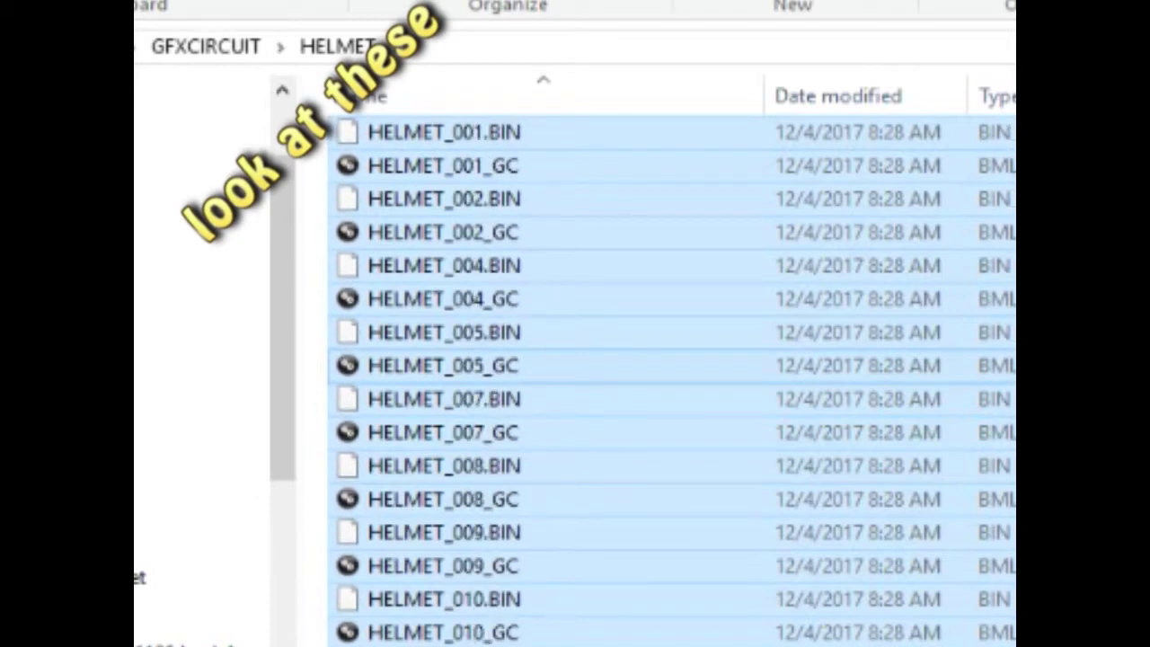
scroll(671, 377, up, 1)
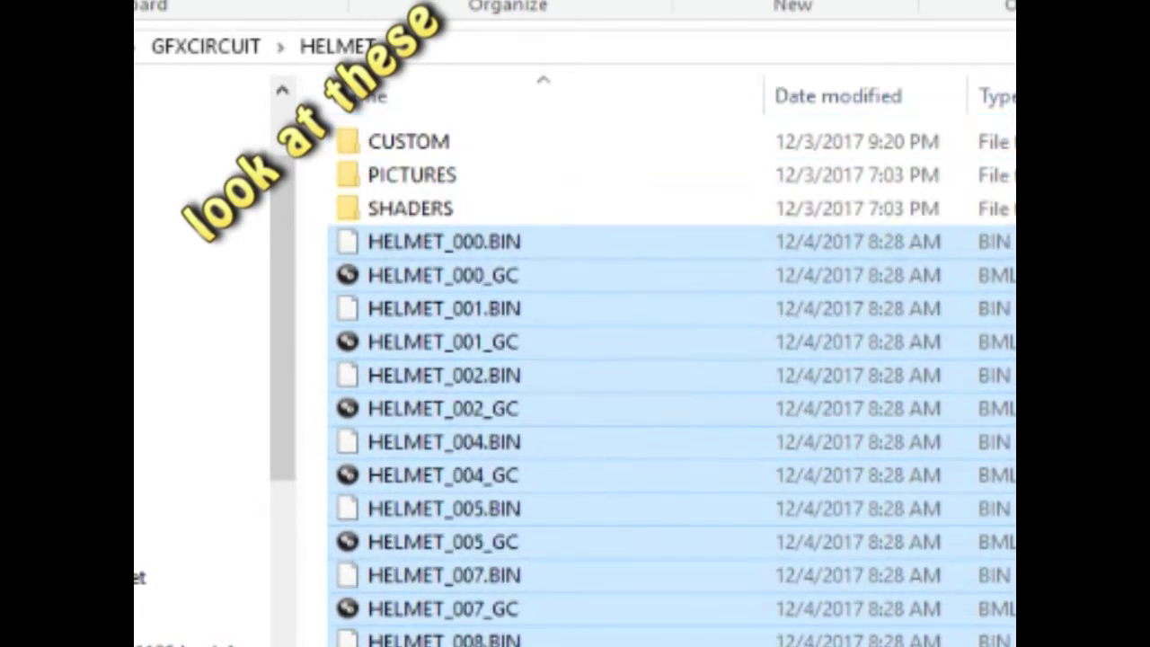
scroll(485, 604, down, 3)
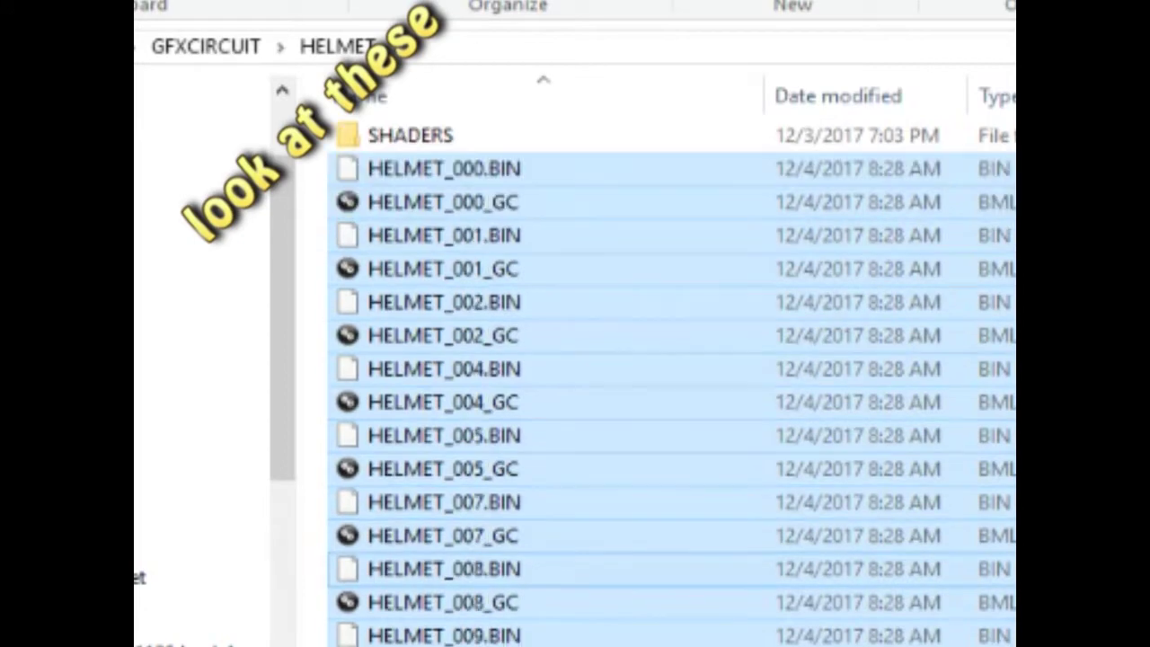
scroll(485, 603, down, 9)
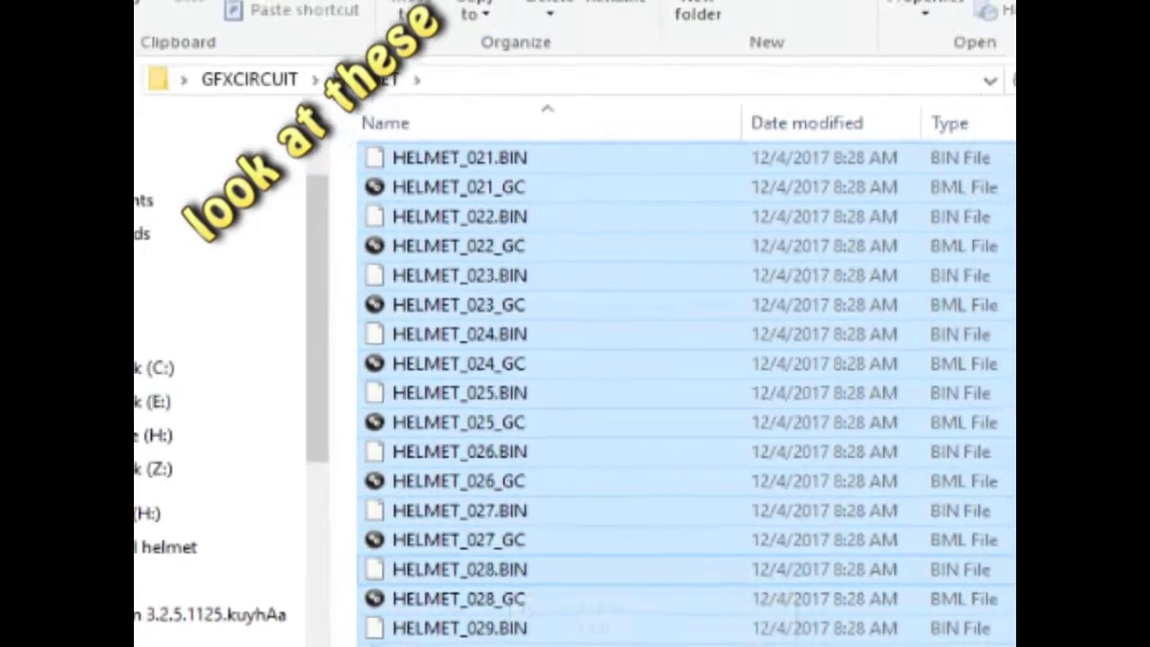
scroll(485, 604, down, 1)
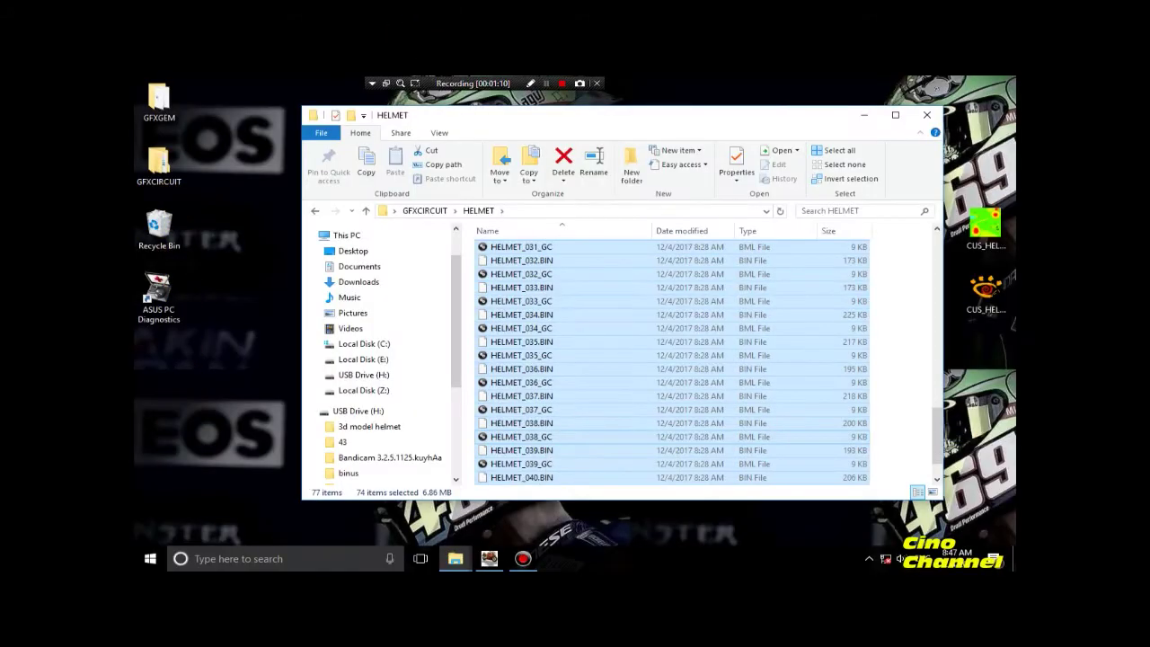
Single out the helmet 037 model pair, HELMET_037.BIN and HELMET_037_GC, selecting each file in turn.
click(533, 409)
click(540, 395)
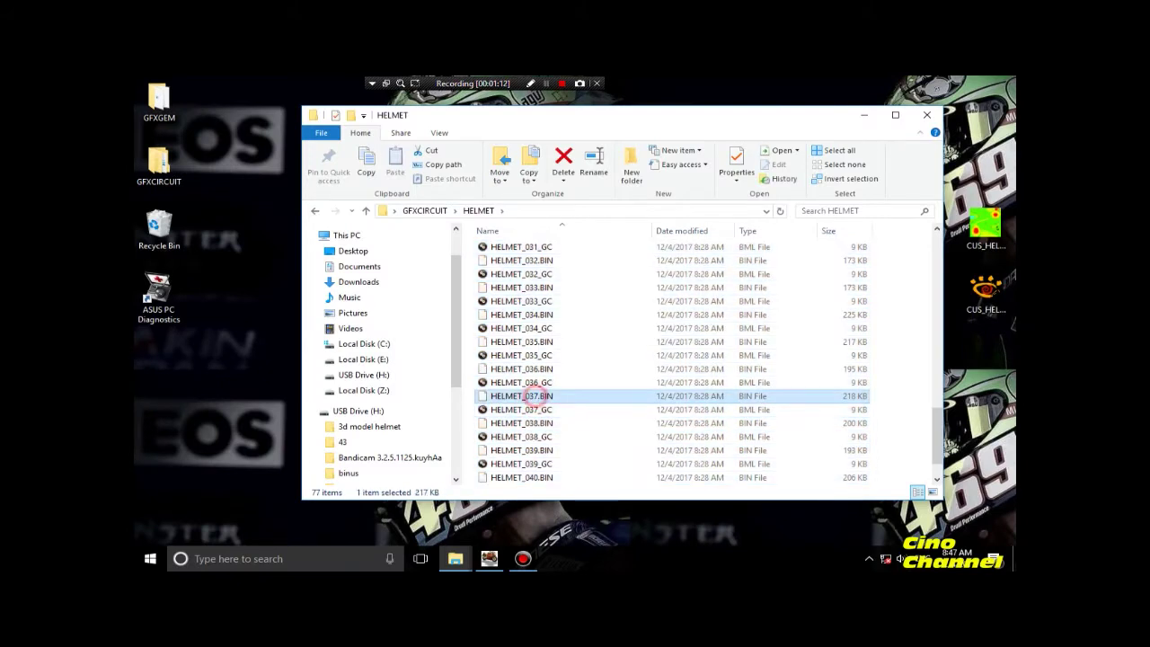
click(542, 408)
click(544, 396)
click(546, 409)
click(546, 396)
Open the extracted GFXGEM folder from the desktop and arrange its window beside the HELMET folder window.
double_click(159, 100)
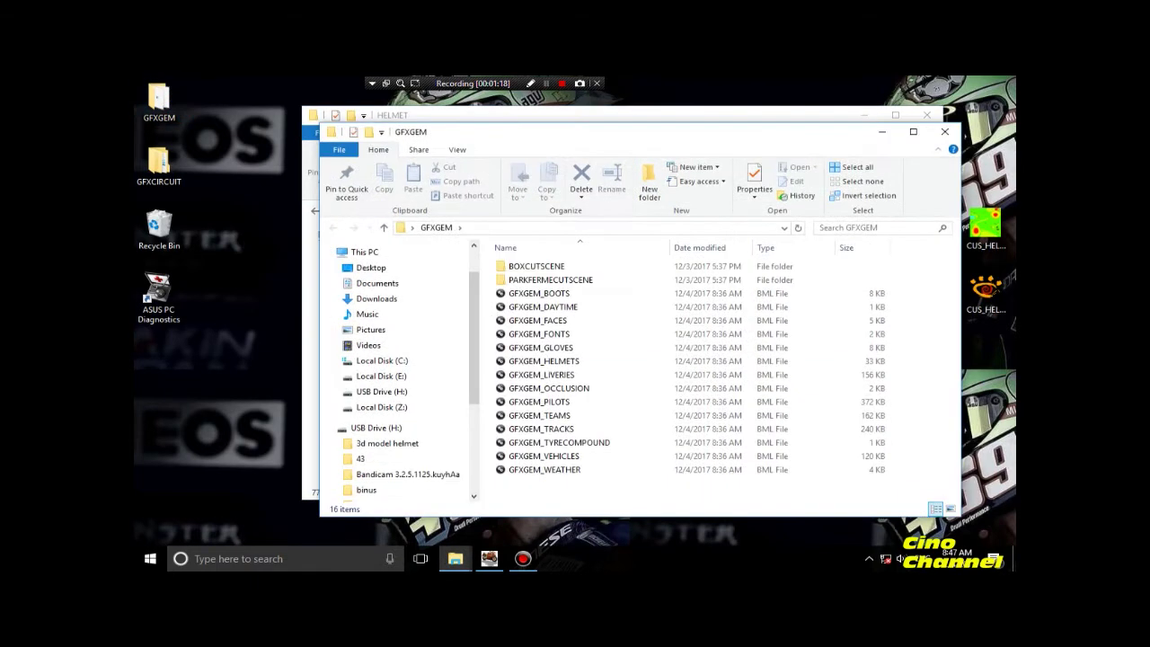
drag(539, 131, 353, 135)
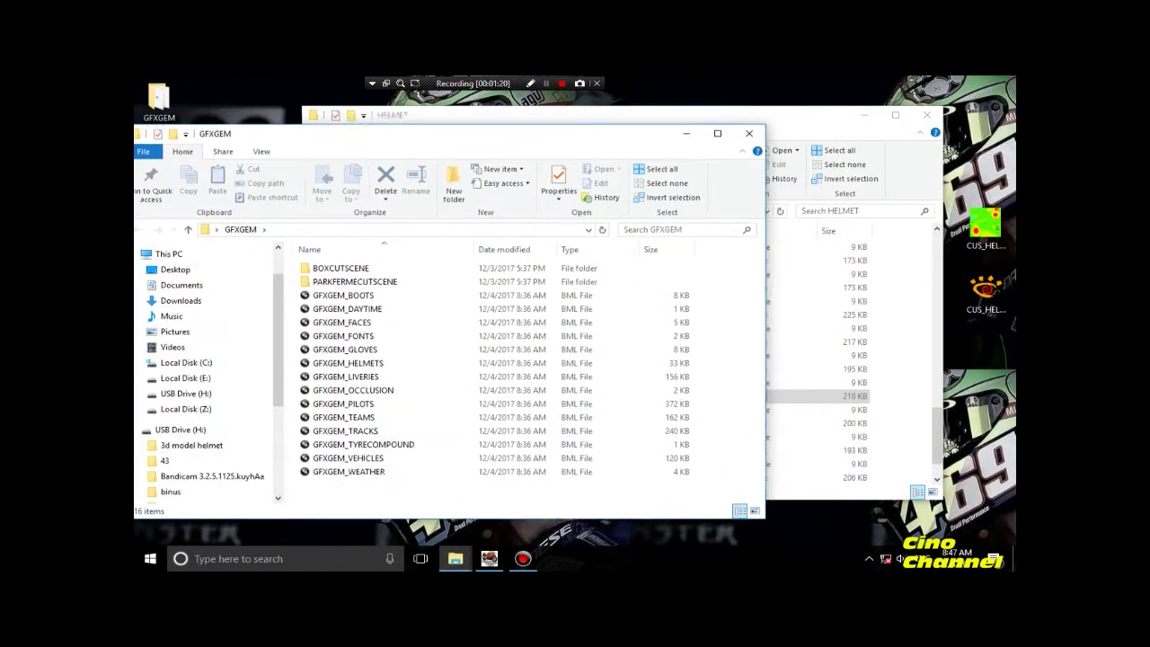
click(428, 114)
drag(428, 114, 505, 120)
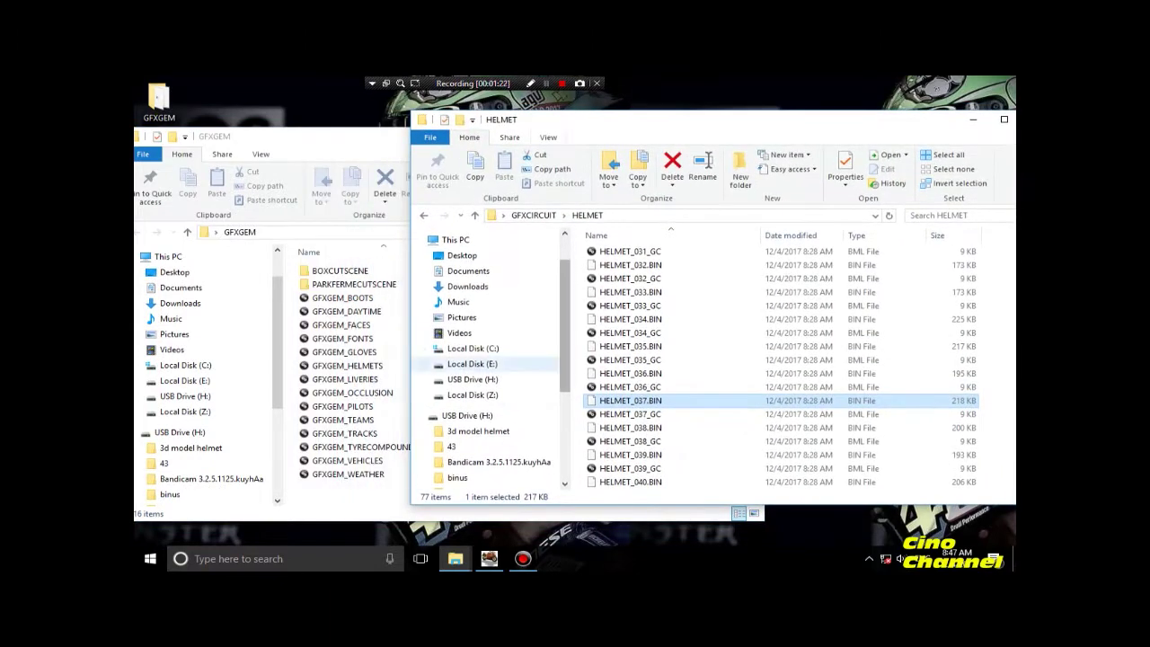
Open USB Drive (H:) in a separate window and move it clear of the GFXGEM folder window.
click(465, 414)
right_click(465, 414)
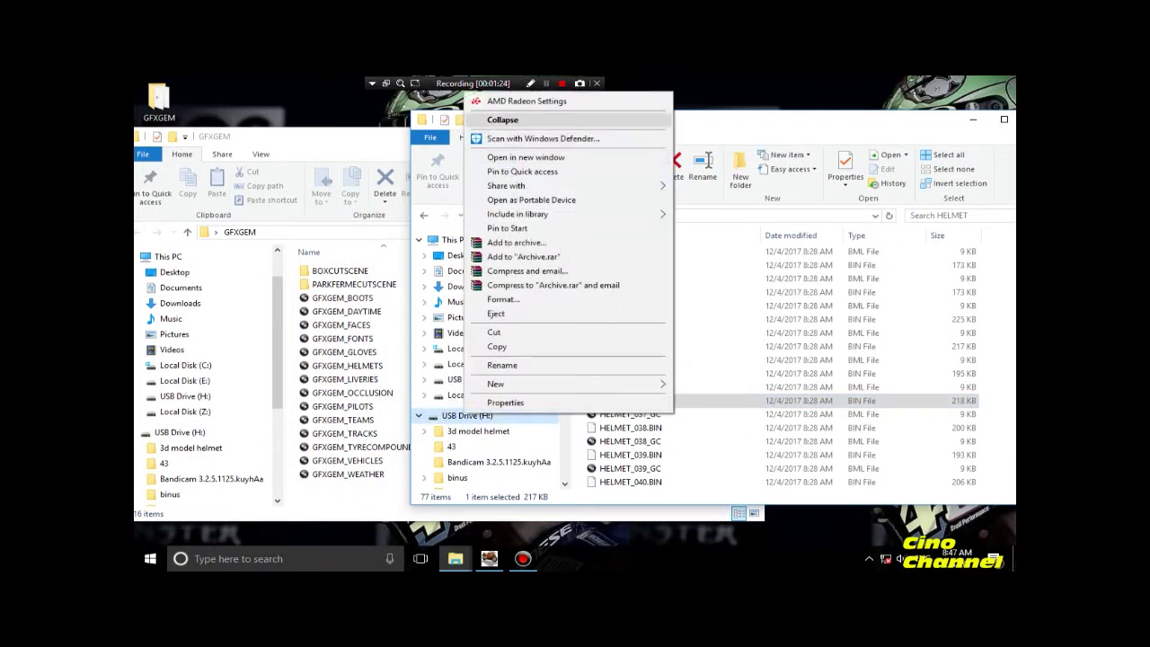
click(525, 157)
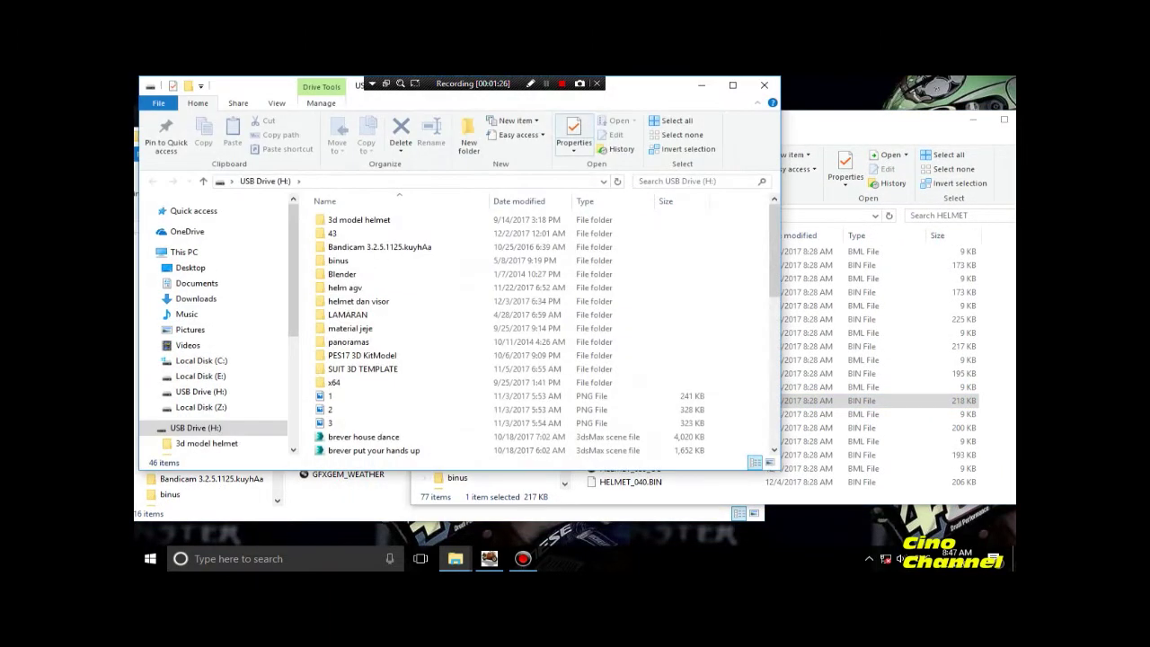
drag(634, 91, 930, 133)
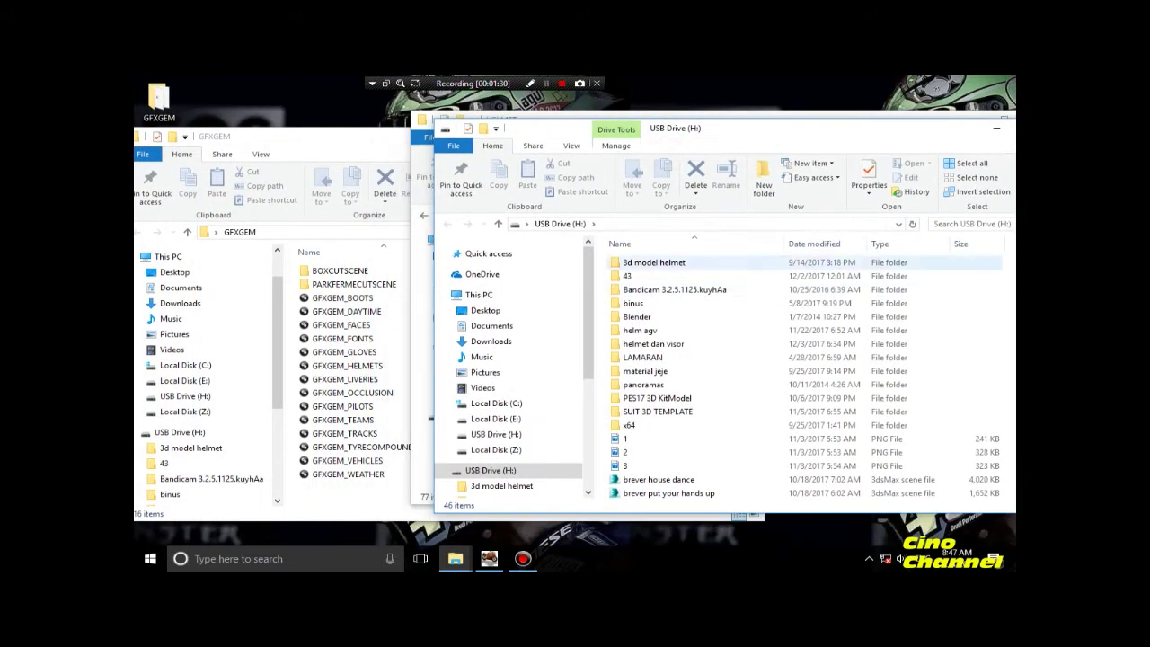
View the first two DDS helmet textures in the helm agv folder and close the image viewer.
double_click(664, 331)
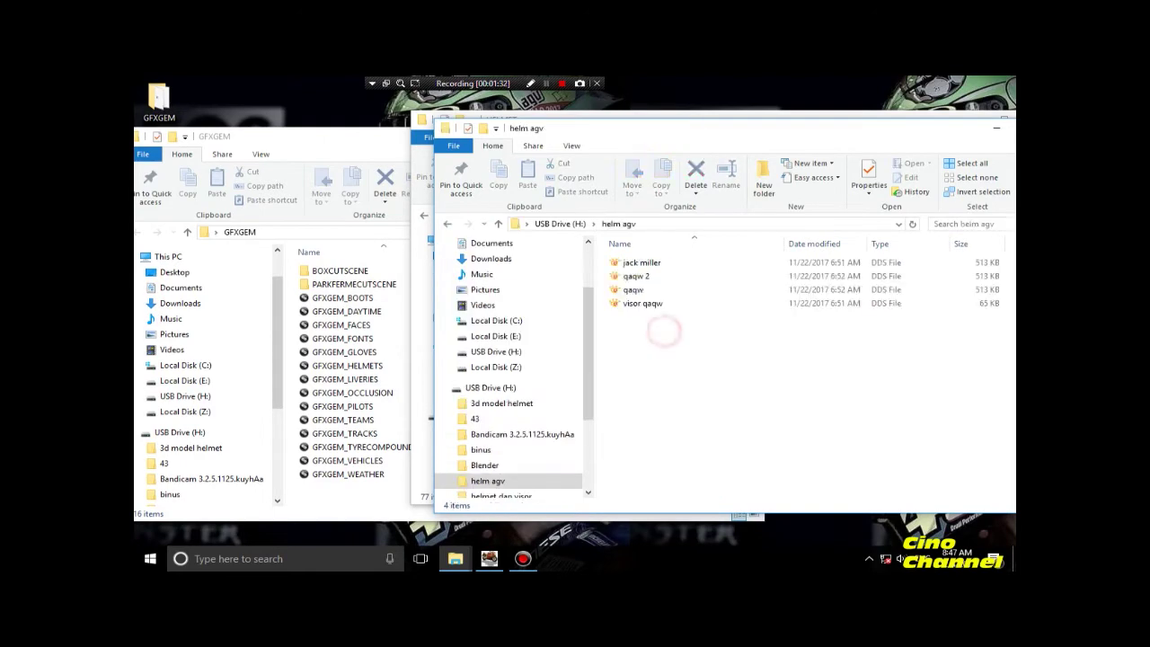
click(631, 262)
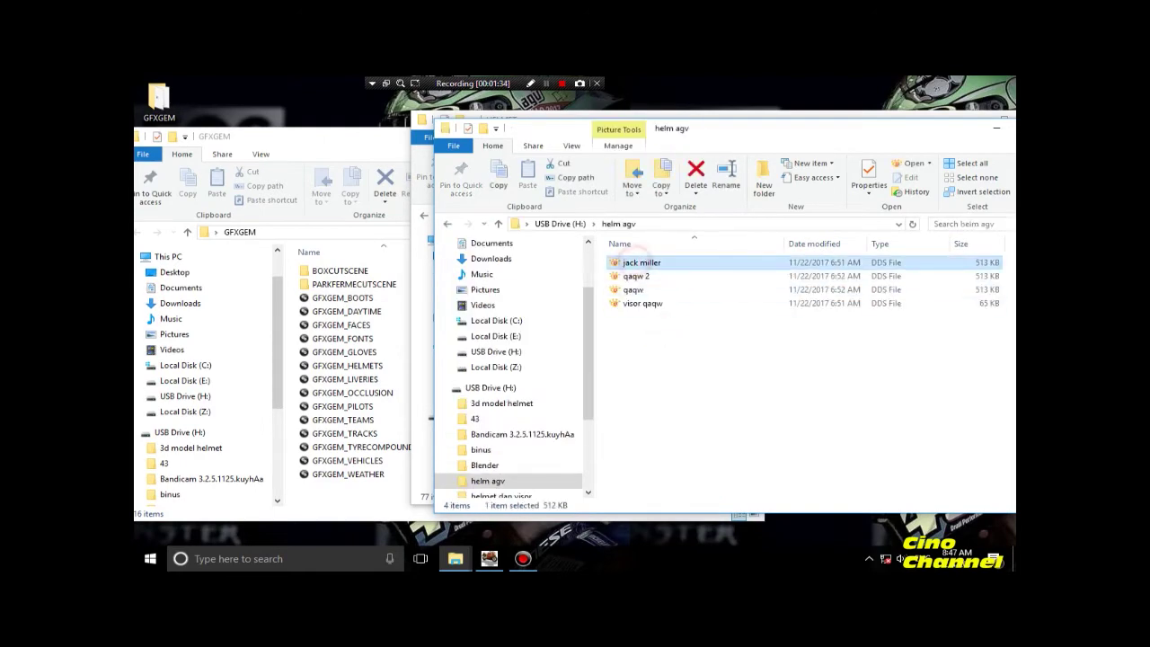
key(Return)
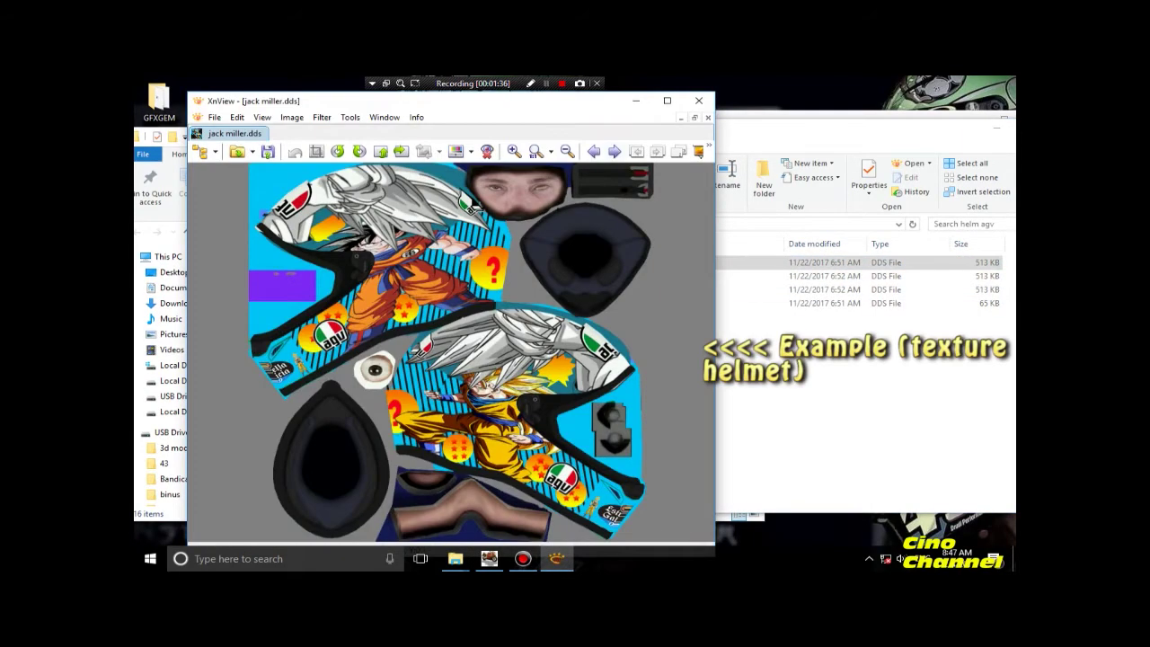
click(613, 151)
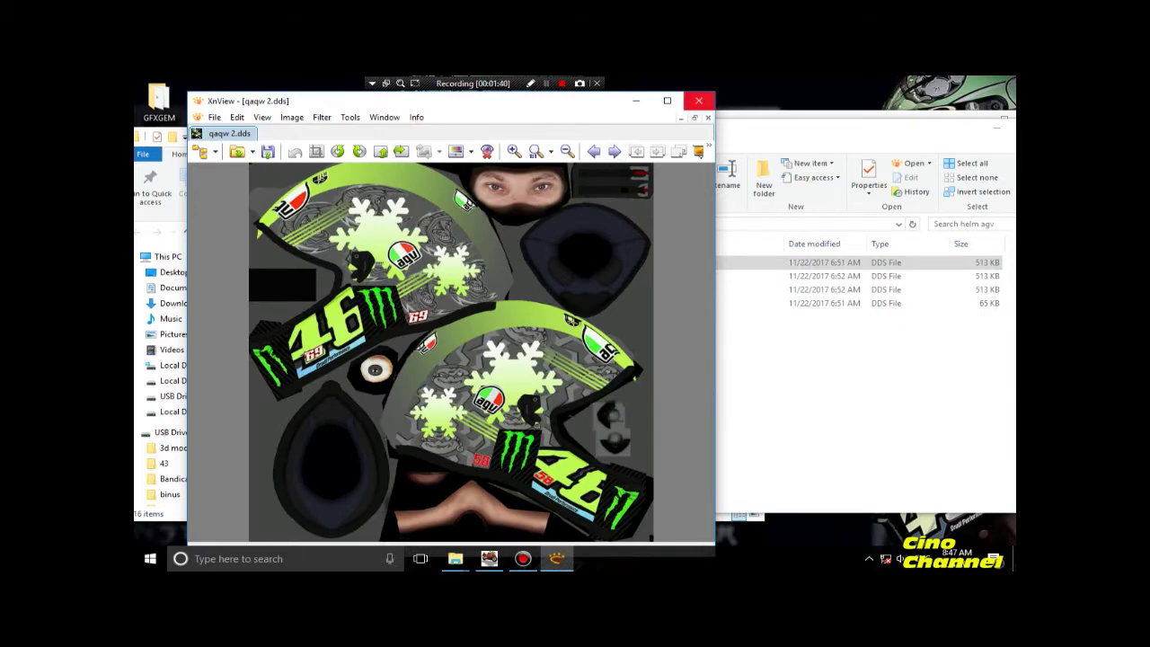
click(699, 100)
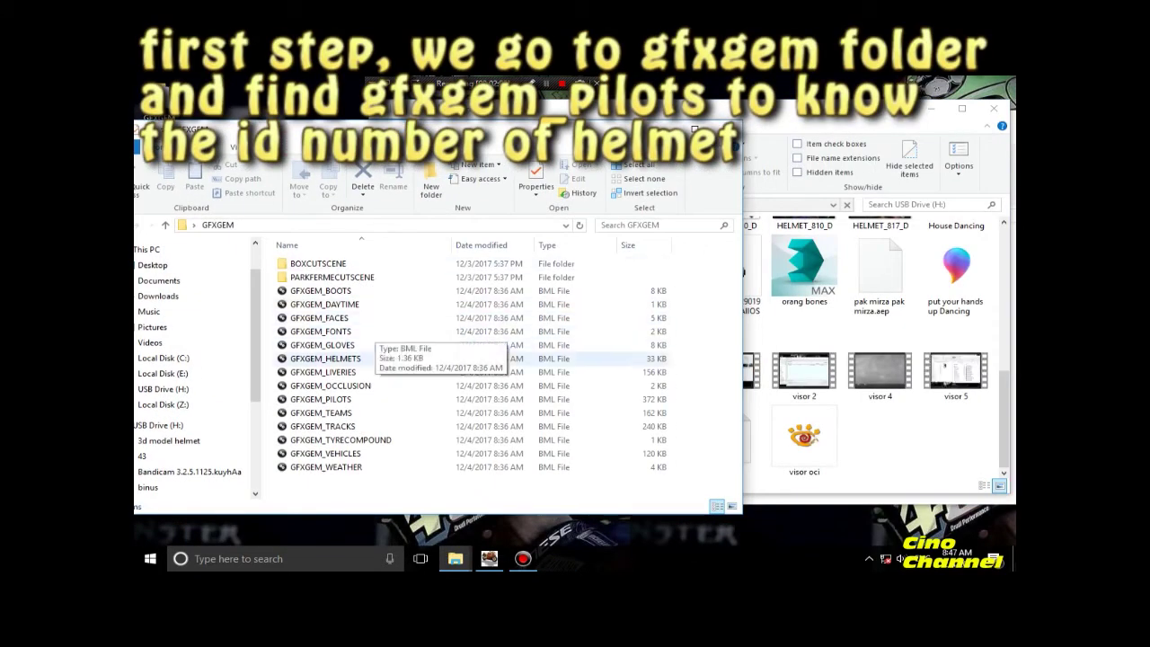
Open GFXGEM_PILOTS from the GFXGEM folder in MGP BML Editor and expand its Entities list.
click(356, 398)
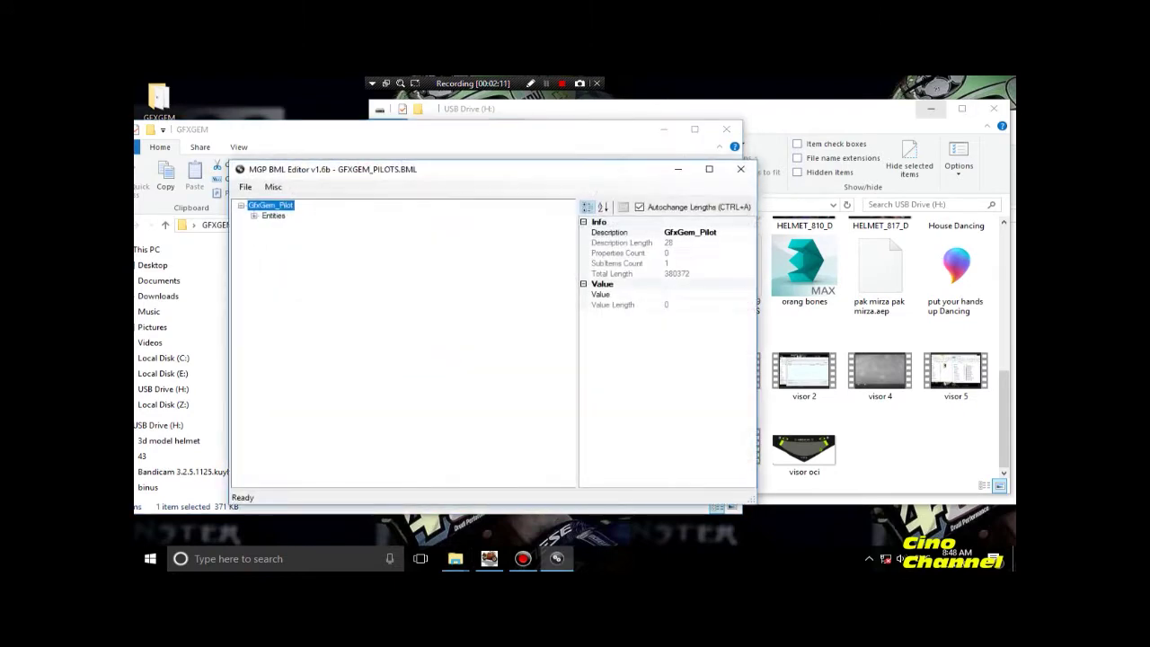
click(449, 170)
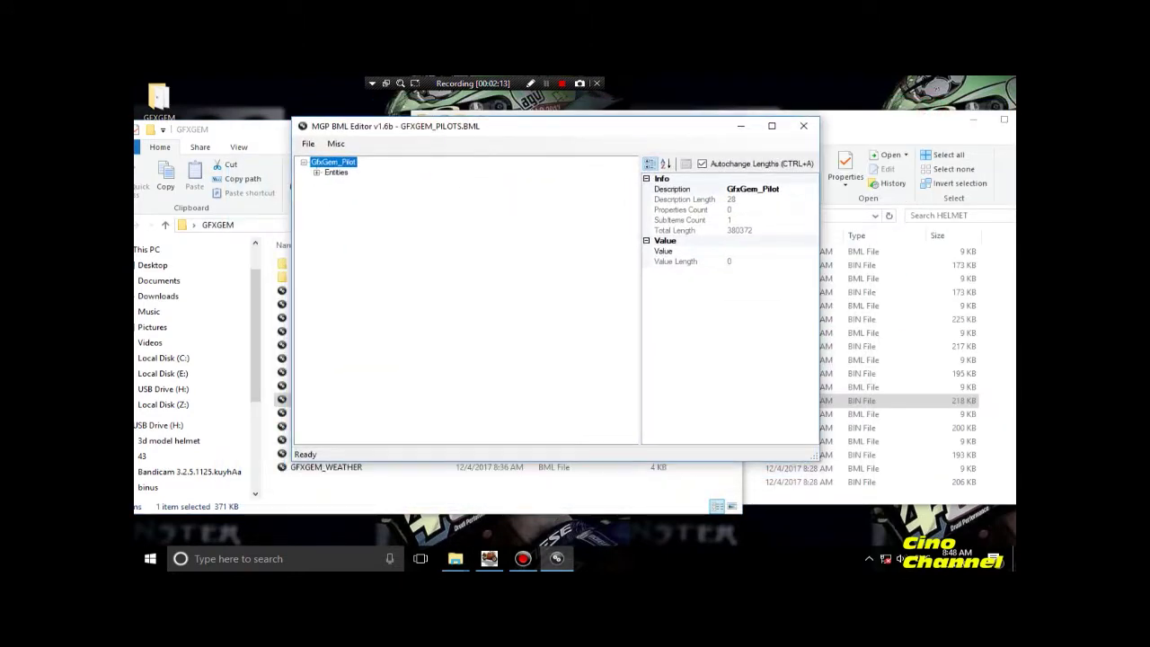
click(317, 172)
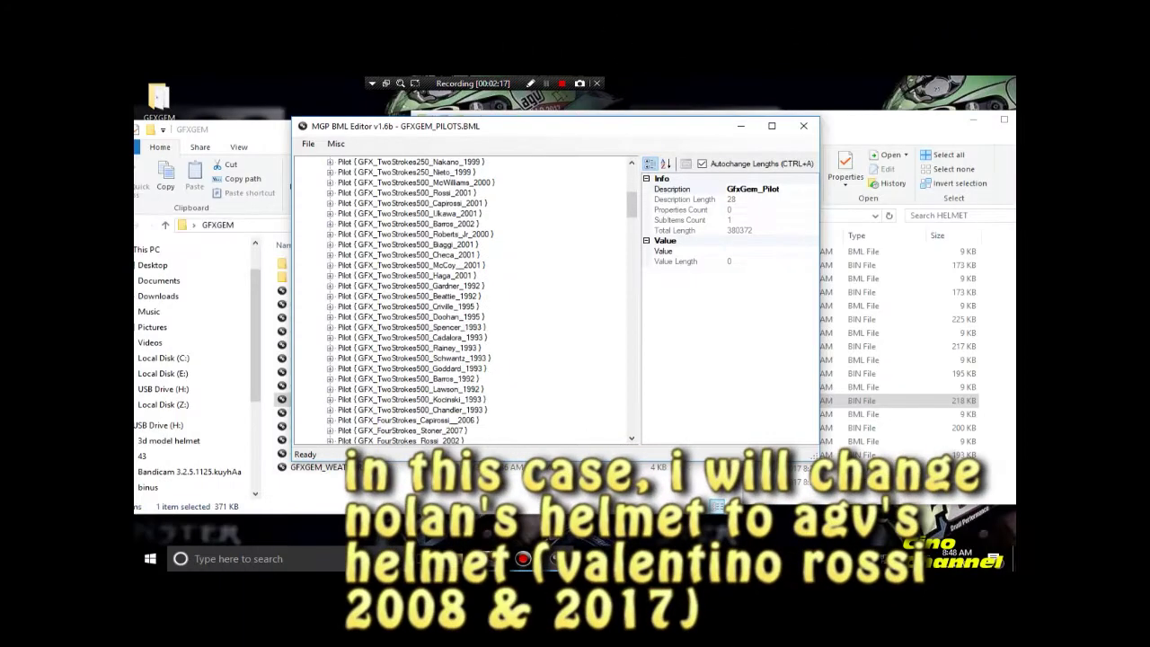
scroll(467, 296, up, 15)
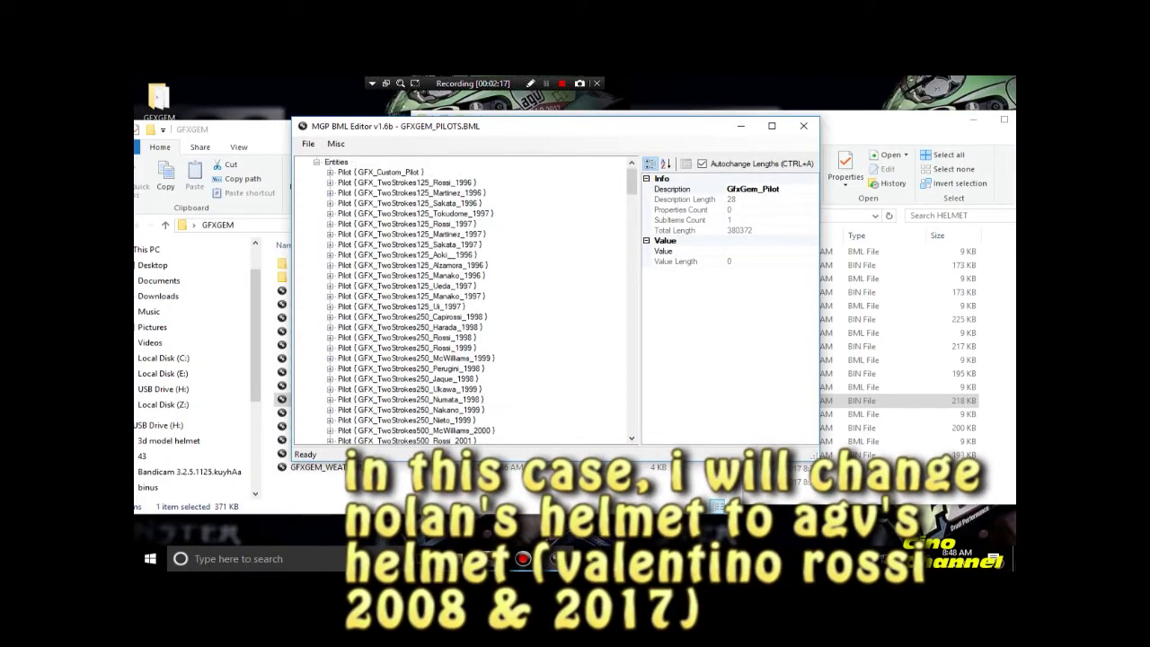
Expand the GFX_Custom_Pilot entry to inspect its Helmet and HelmetTexture ID values.
double_click(385, 183)
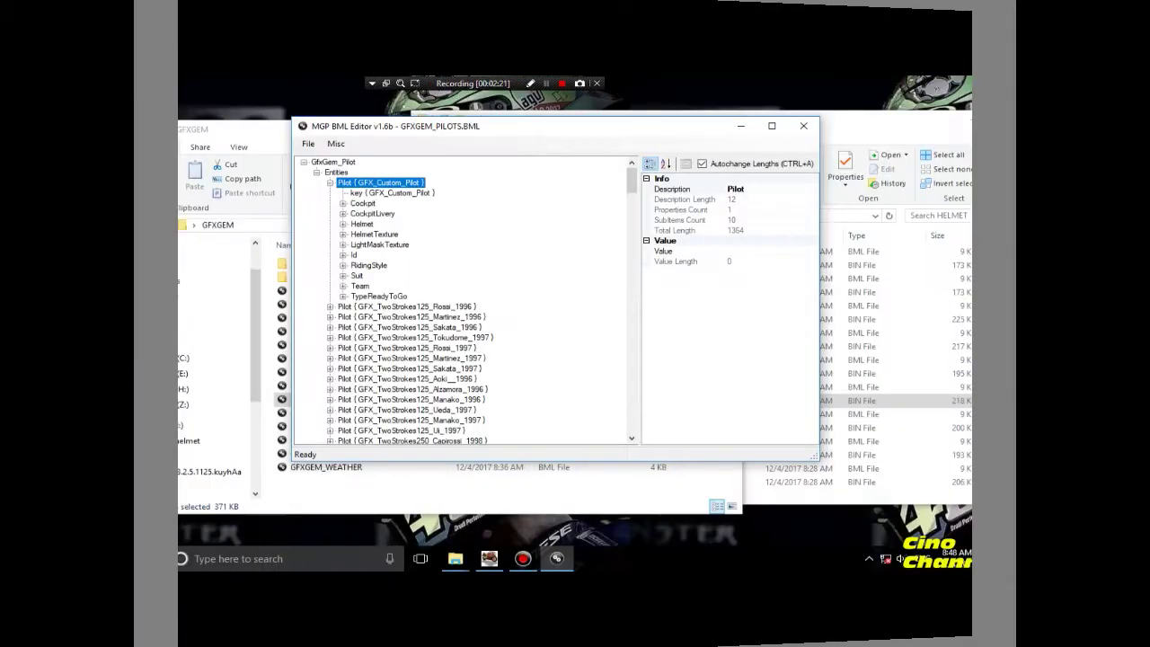
double_click(362, 224)
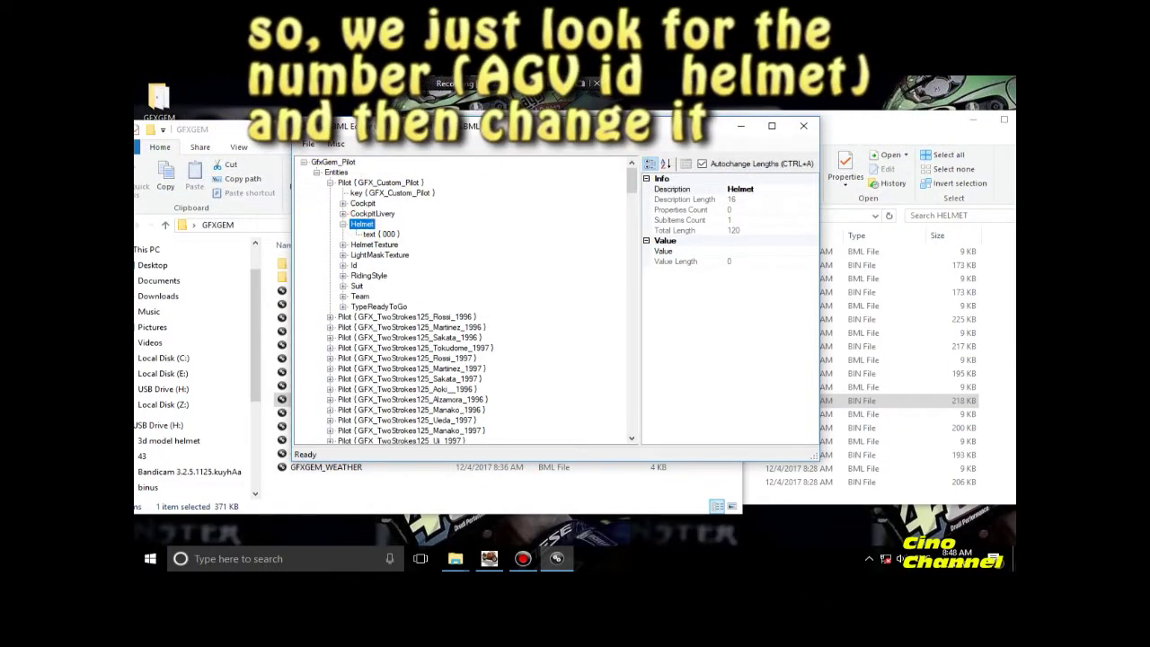
double_click(389, 246)
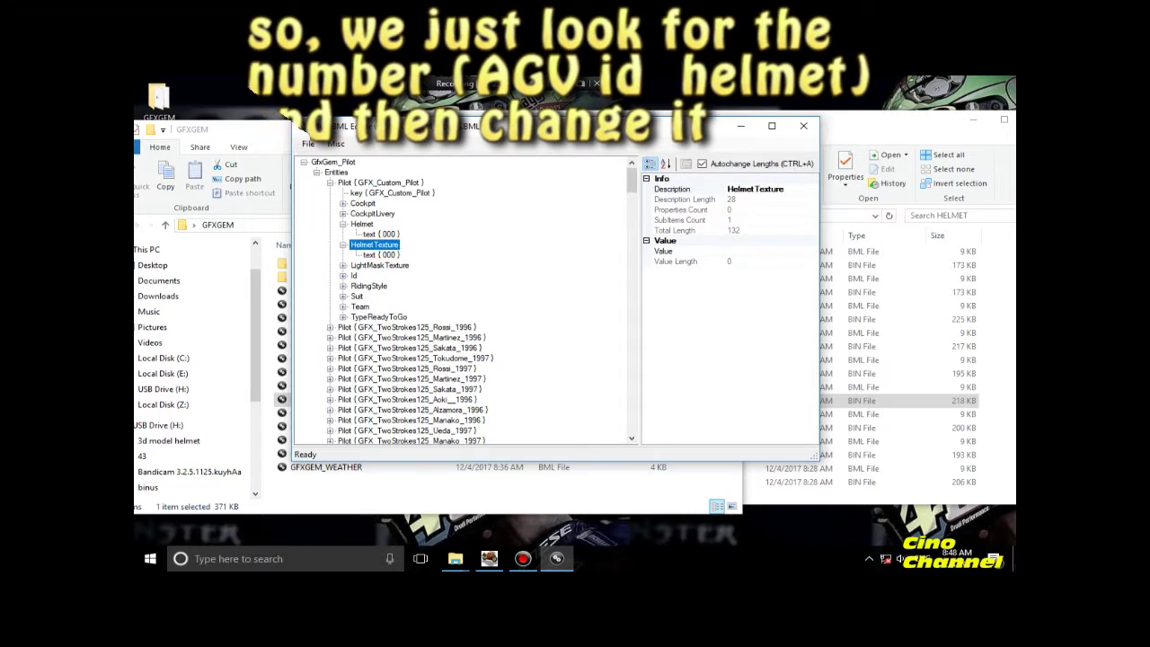
Expand the GFX_FourStrokes_Rossi_2008 entry in the pilot list and inspect its Helmet and HelmetTexture IDs.
scroll(462, 301, down, 7)
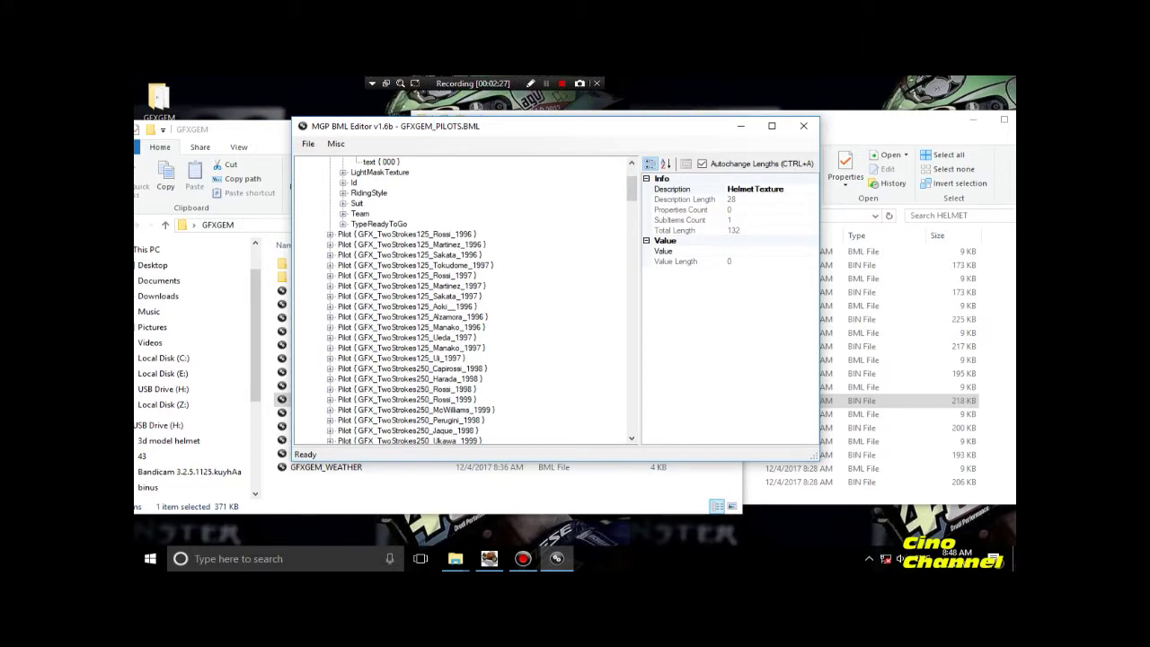
scroll(462, 301, down, 8)
scroll(462, 301, down, 5)
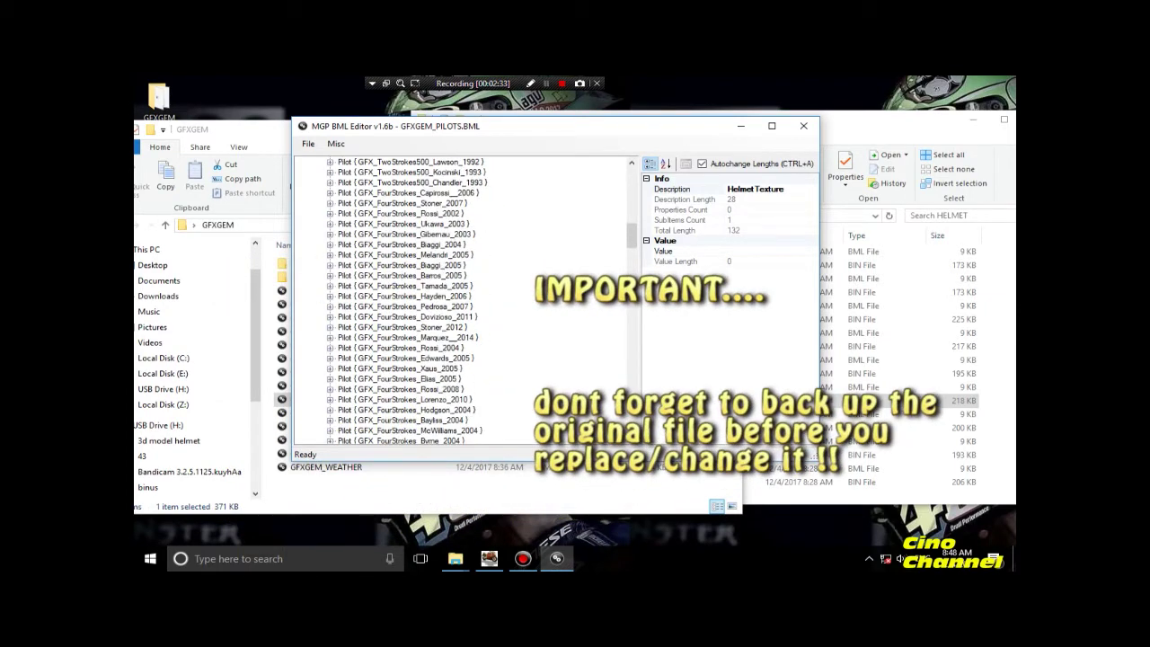
scroll(463, 300, down, 2)
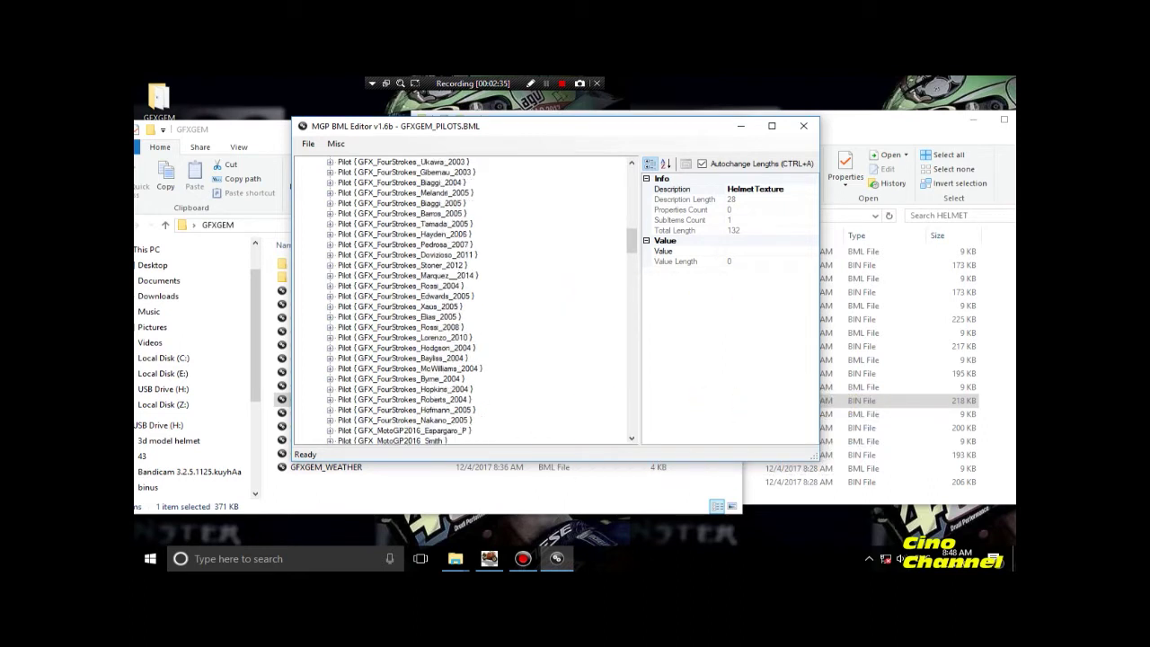
double_click(445, 327)
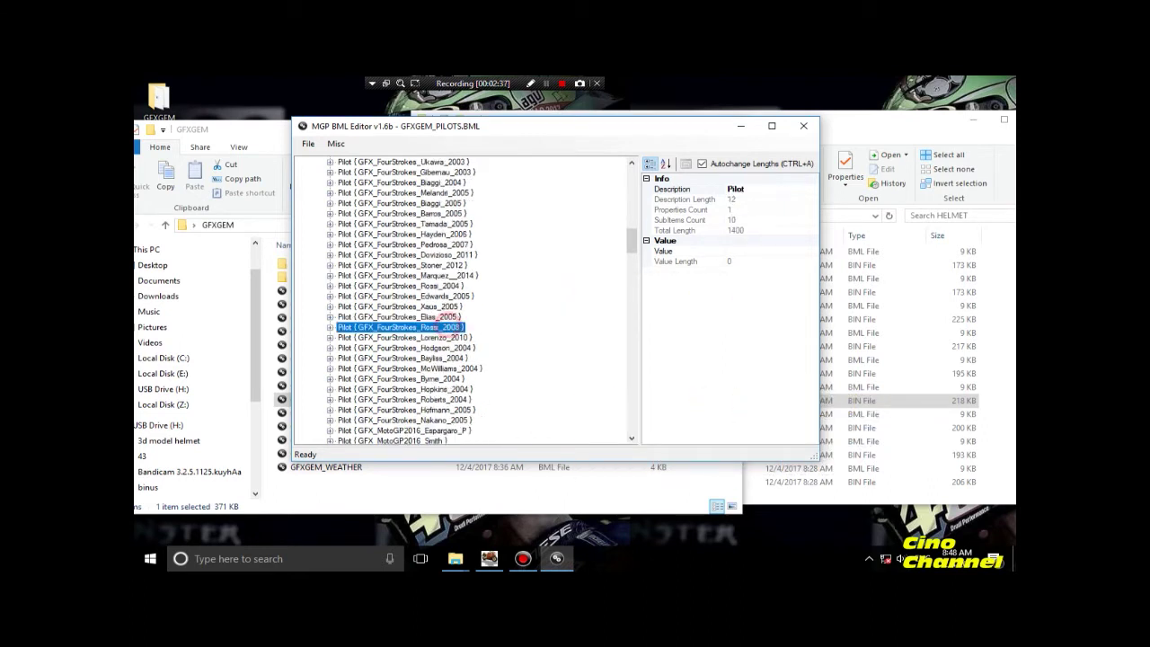
double_click(361, 357)
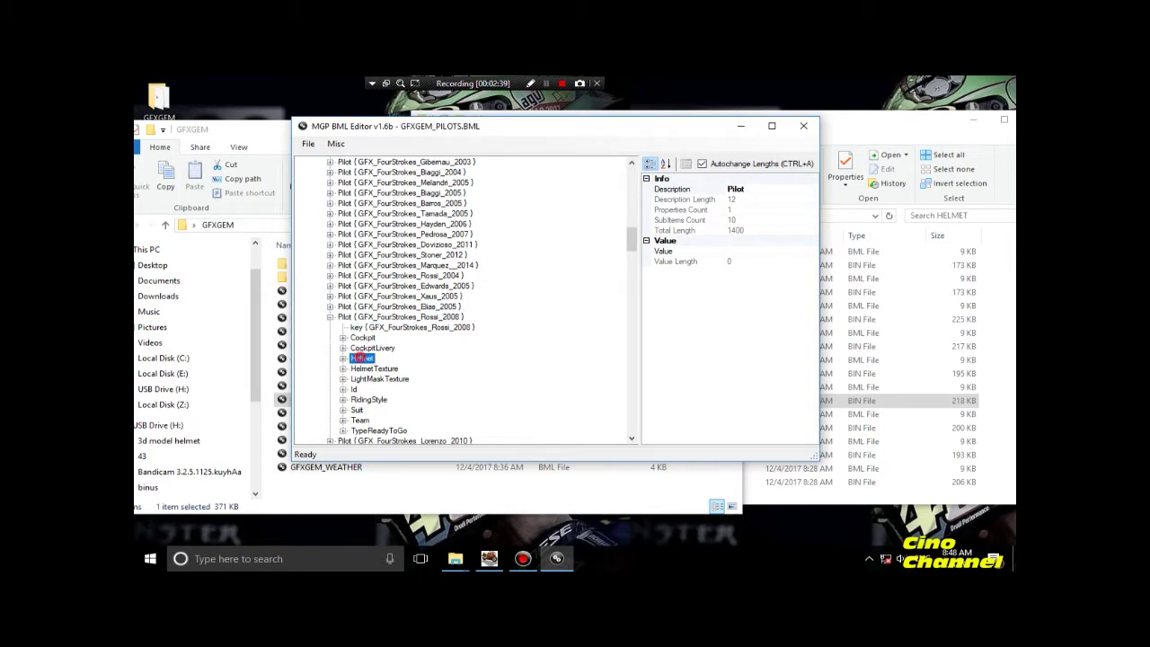
double_click(383, 379)
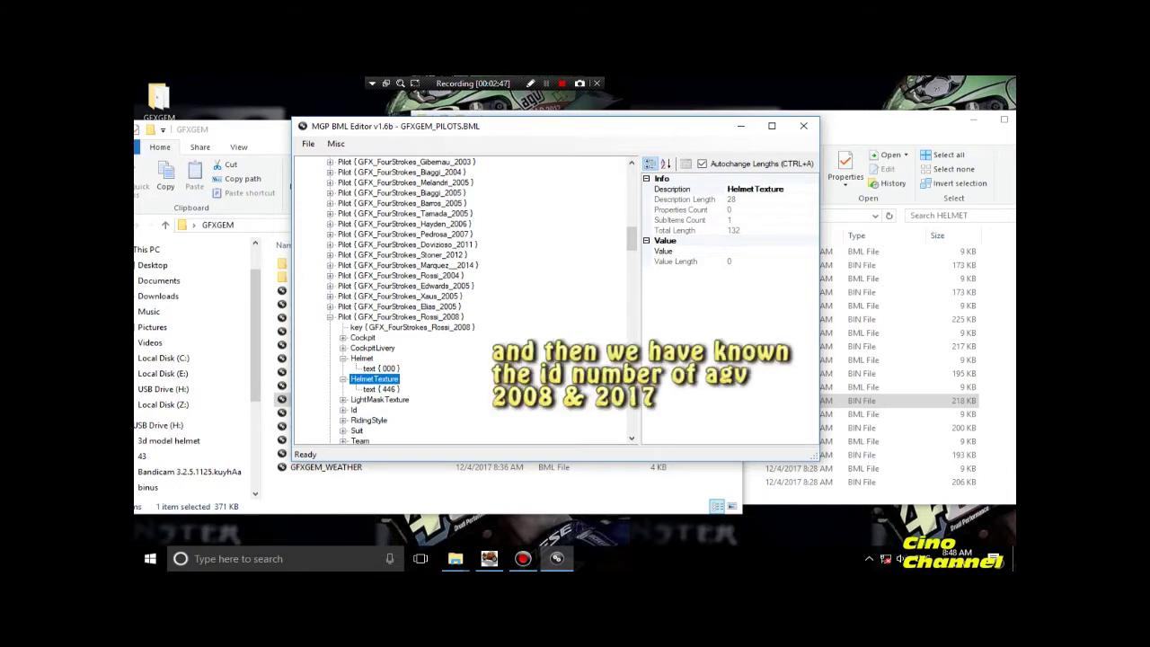
Expand the GFX_MotoGP2017_Rossi_2017 entry and inspect its Helmet and HelmetTexture ID values.
scroll(402, 301, down, 12)
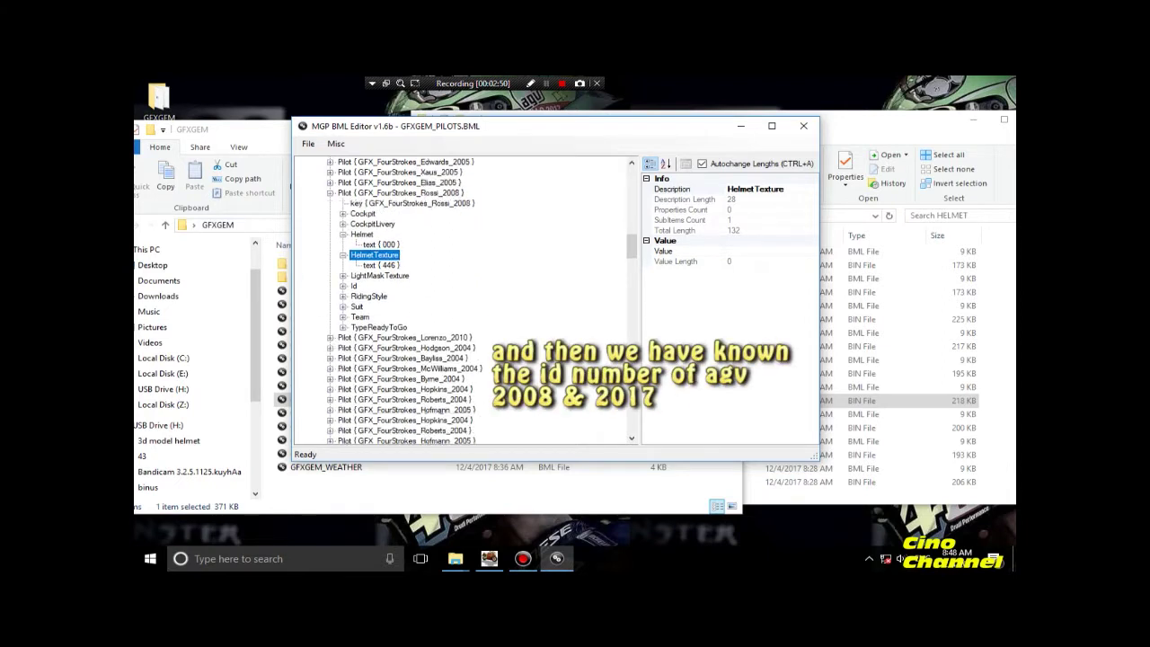
scroll(402, 301, down, 12)
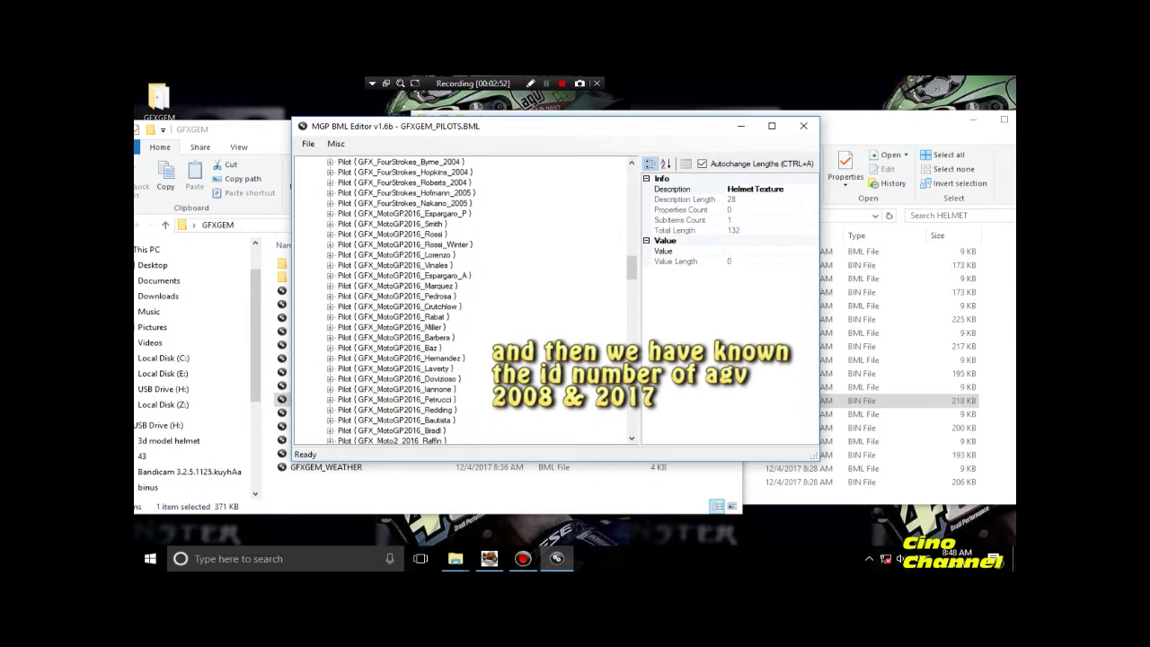
scroll(402, 301, down, 9)
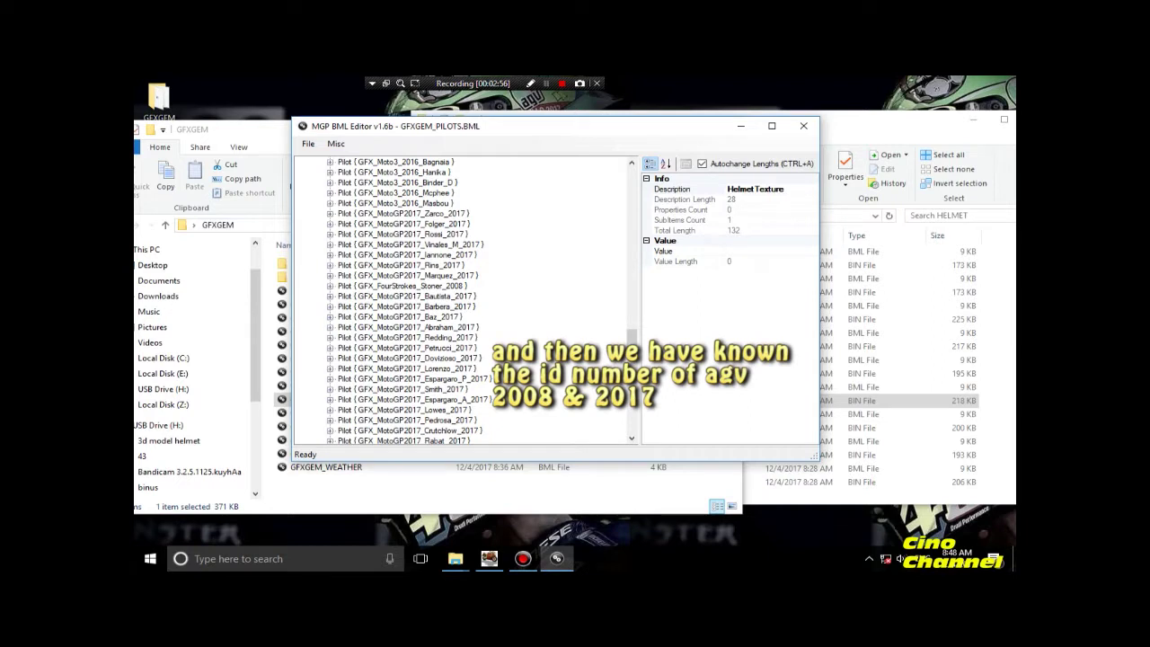
double_click(405, 234)
double_click(362, 275)
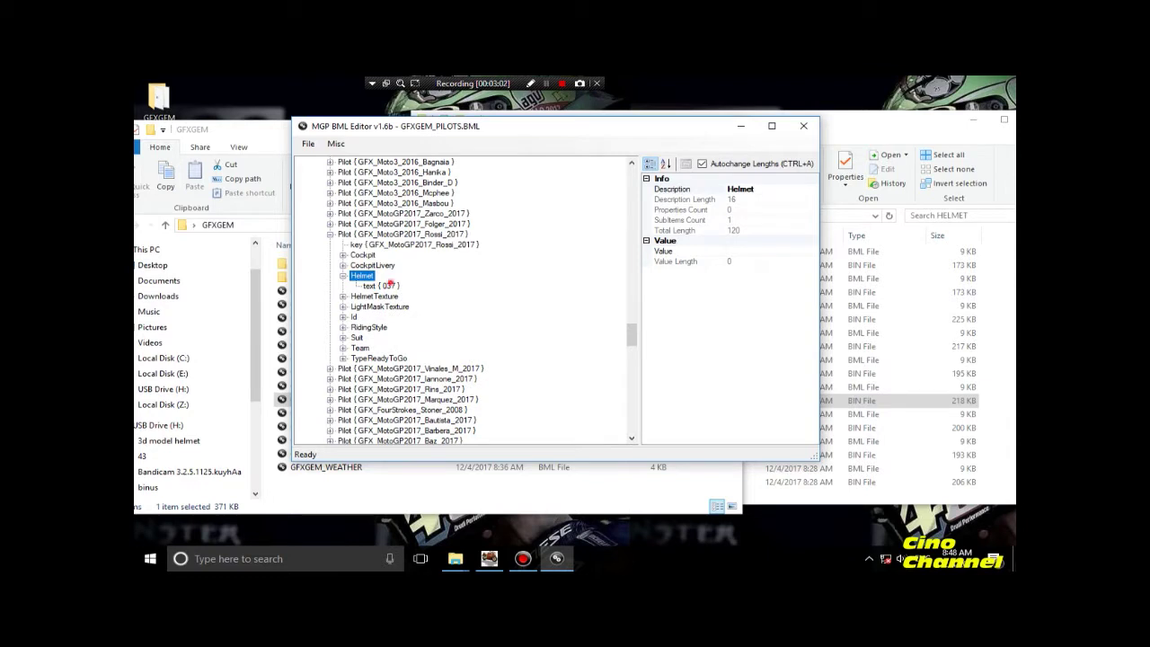
click(388, 284)
double_click(374, 295)
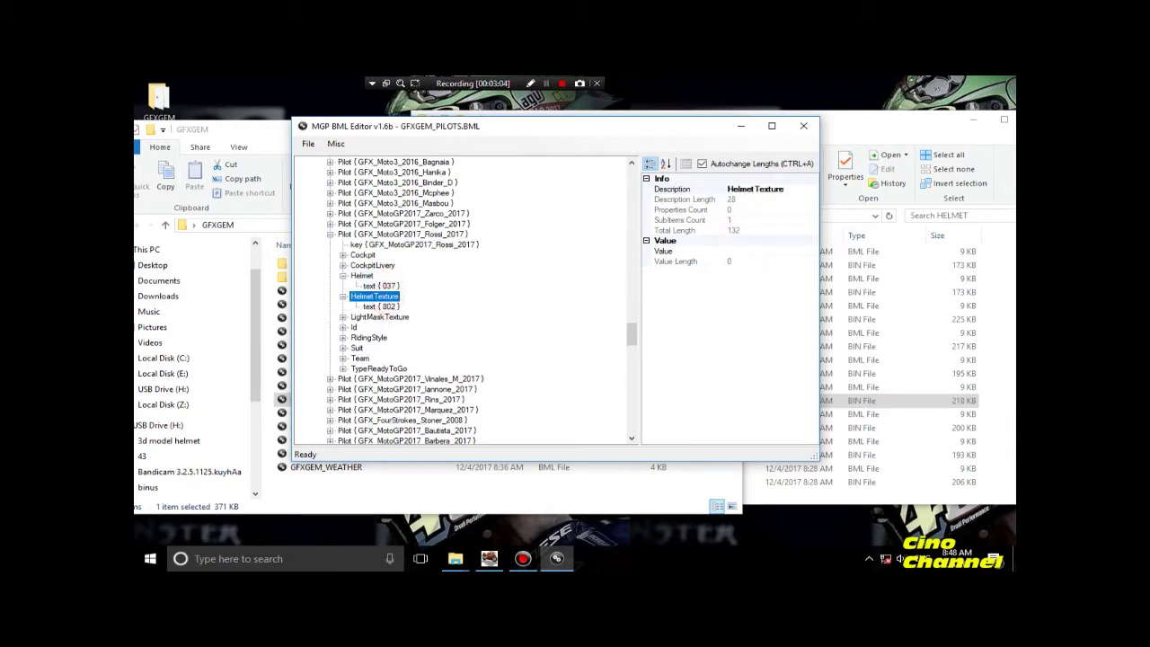
click(388, 306)
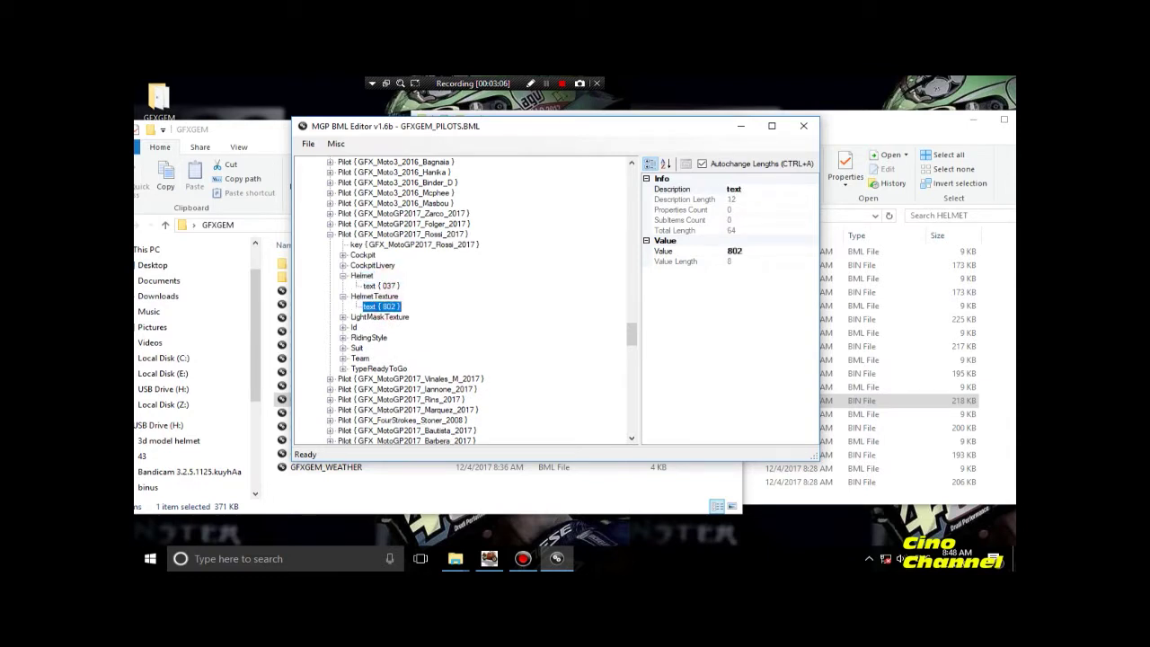
Bring the GFXGEM_PILOTS editor window to the front and move it clear of the HELMET folder's file list.
click(452, 490)
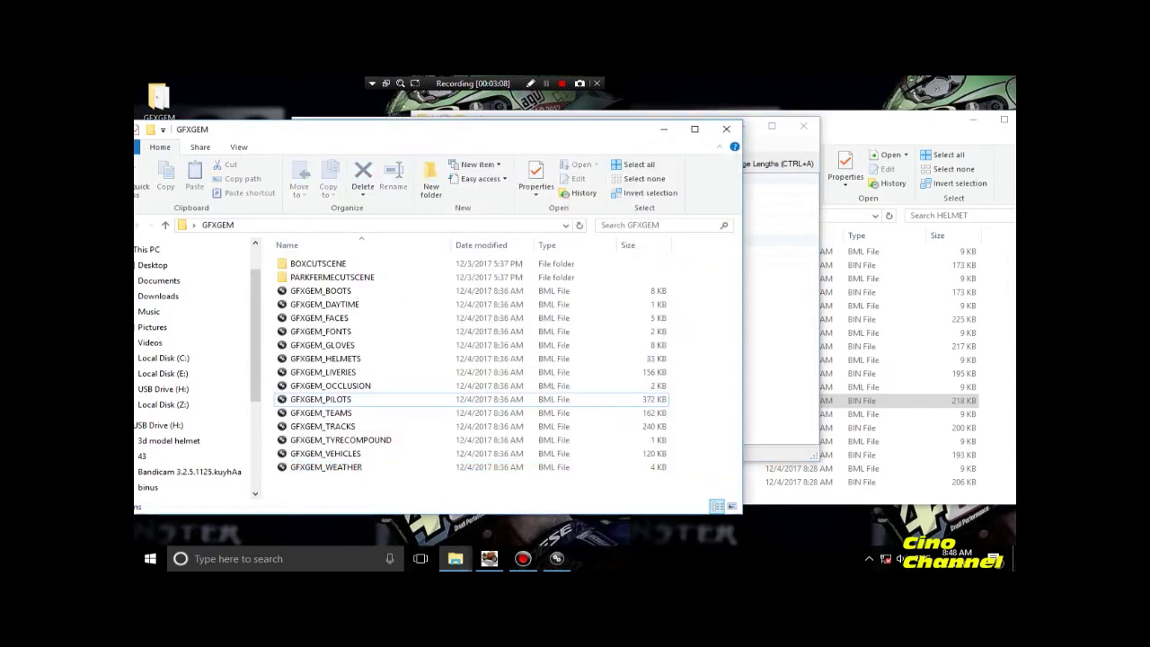
click(752, 135)
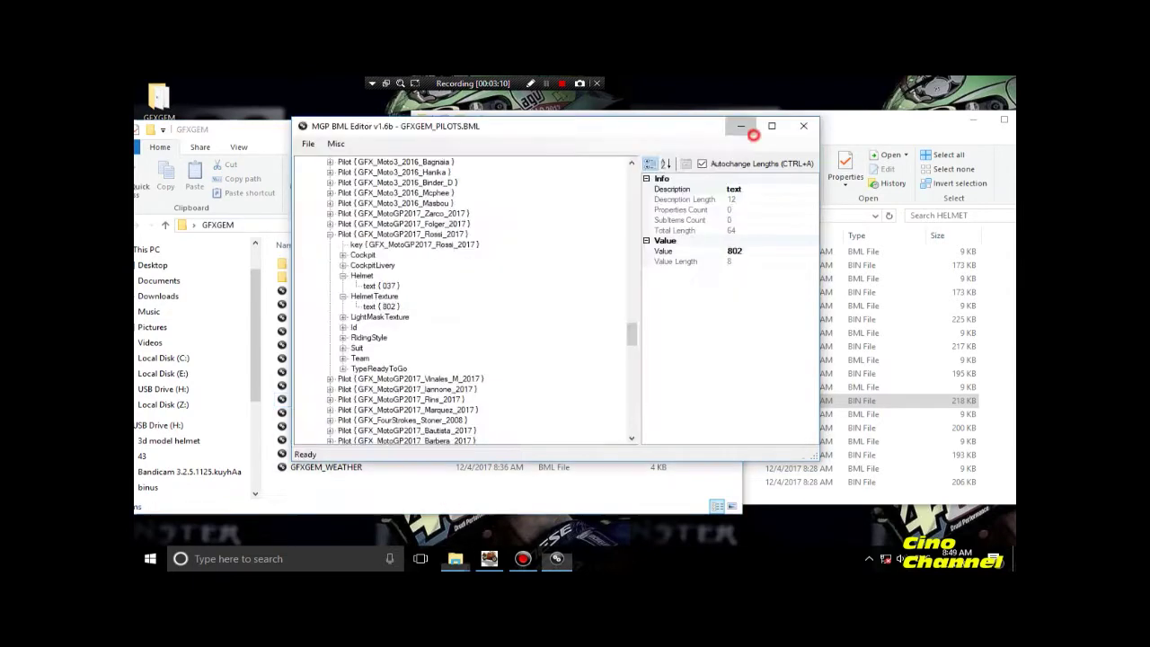
click(557, 557)
click(557, 558)
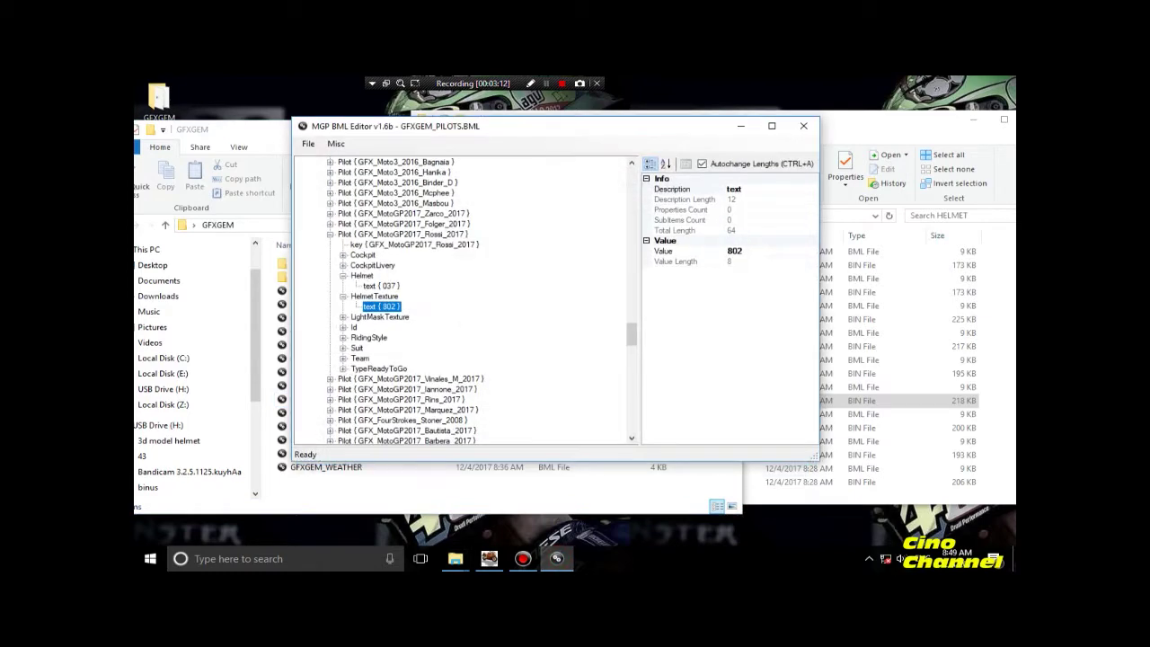
drag(530, 126, 388, 108)
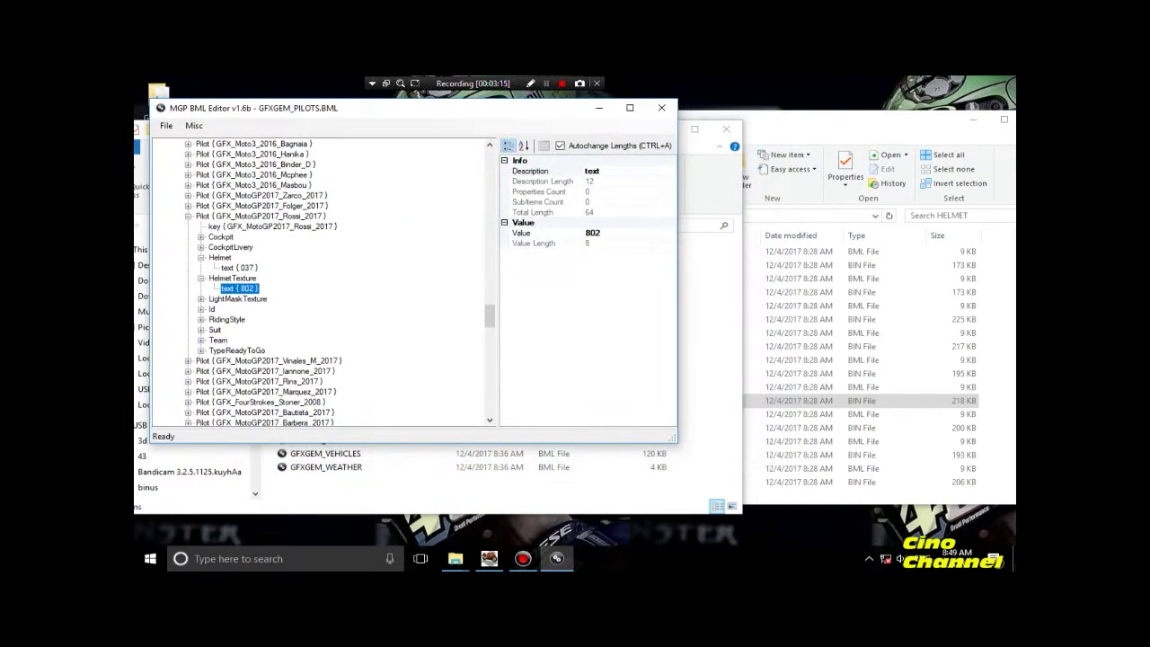
Open the PICTURES folder under GFXCIRCUIT > HELMET > CUSTOM and place its window beside the pilot entries.
click(770, 501)
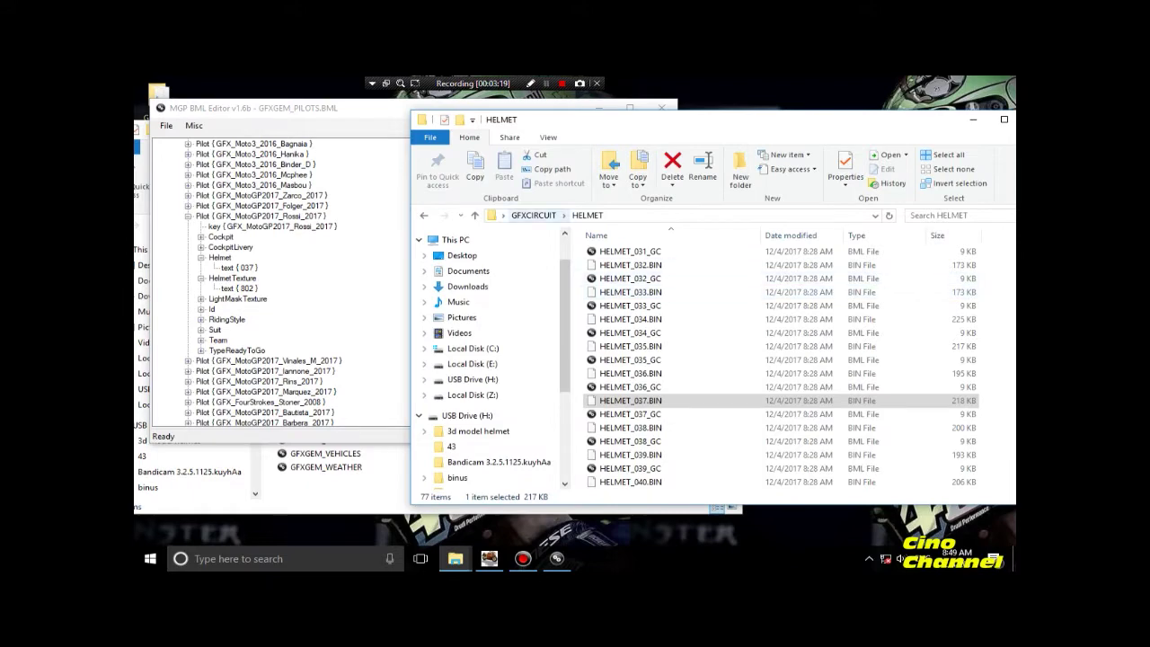
click(534, 214)
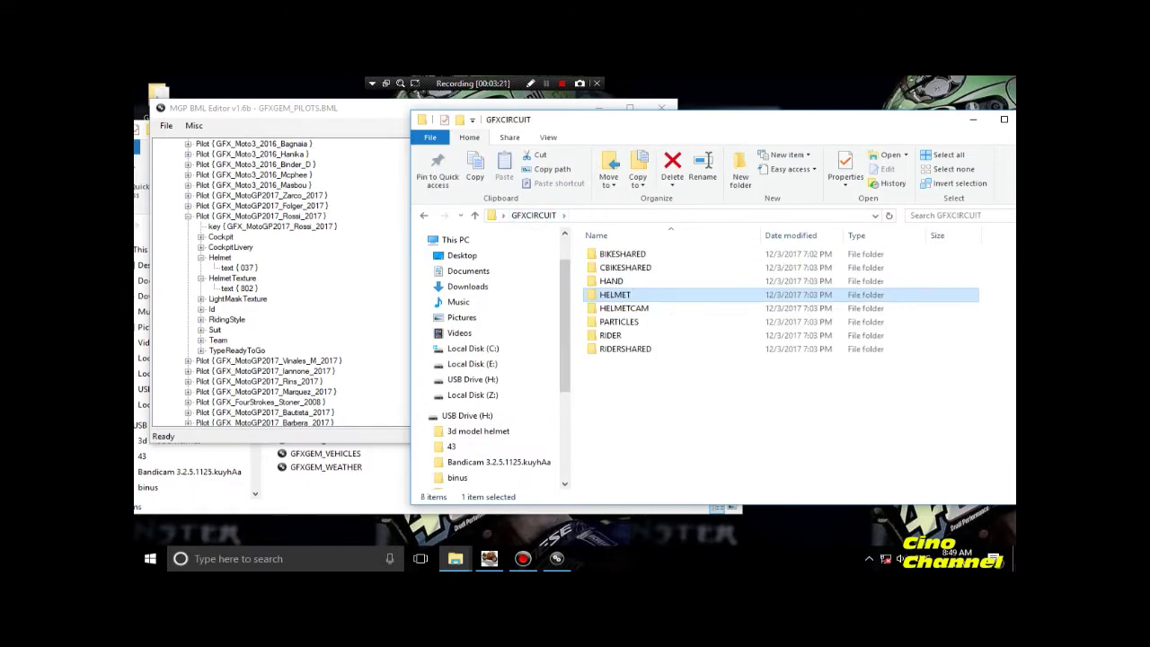
double_click(628, 291)
double_click(616, 254)
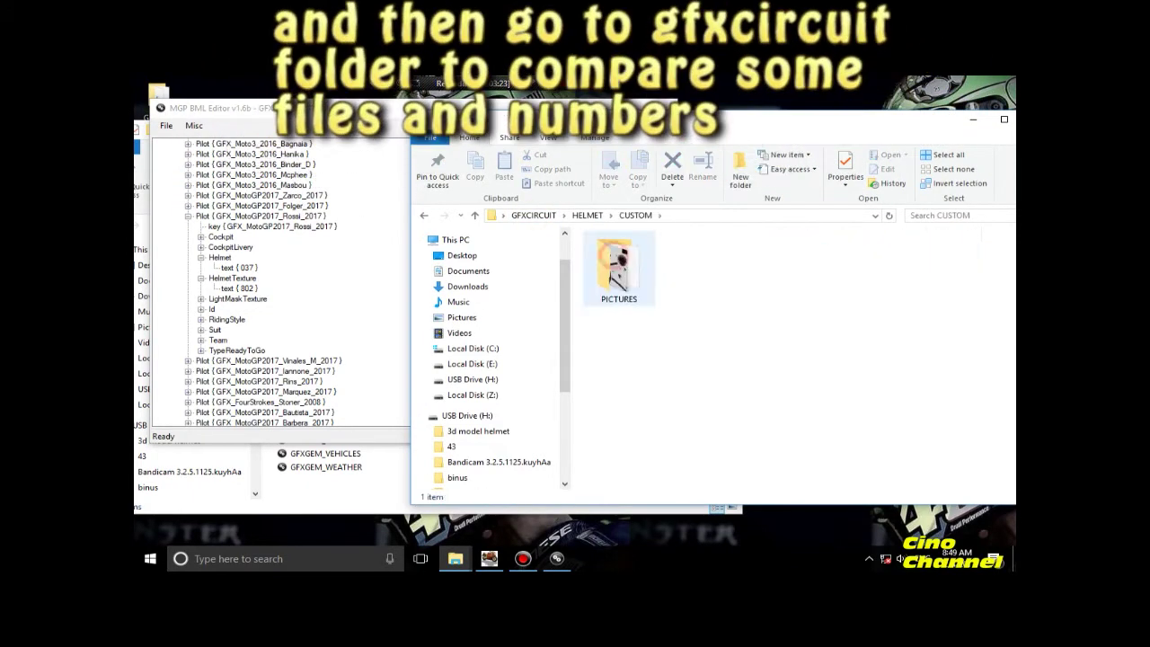
double_click(618, 269)
drag(764, 120, 674, 103)
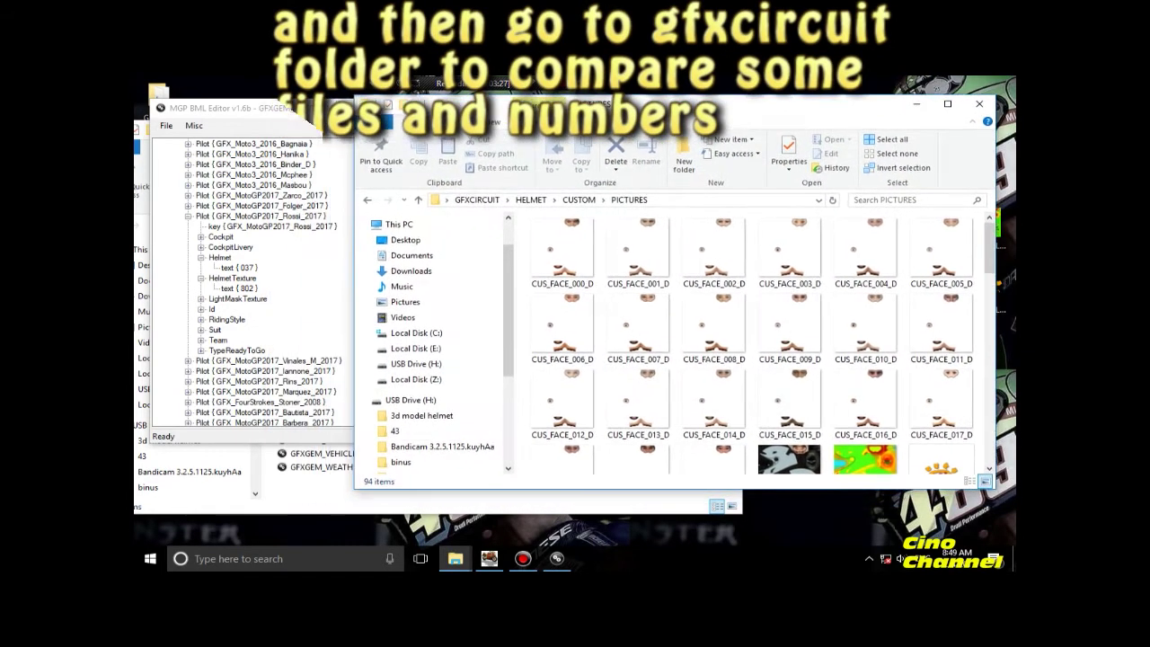
Compare the Rossi 2017 Helmet ID with the texture numbers in PICTURES, checking CUS_HELMET_037_L and CUS_HELMET_037_N.
click(246, 269)
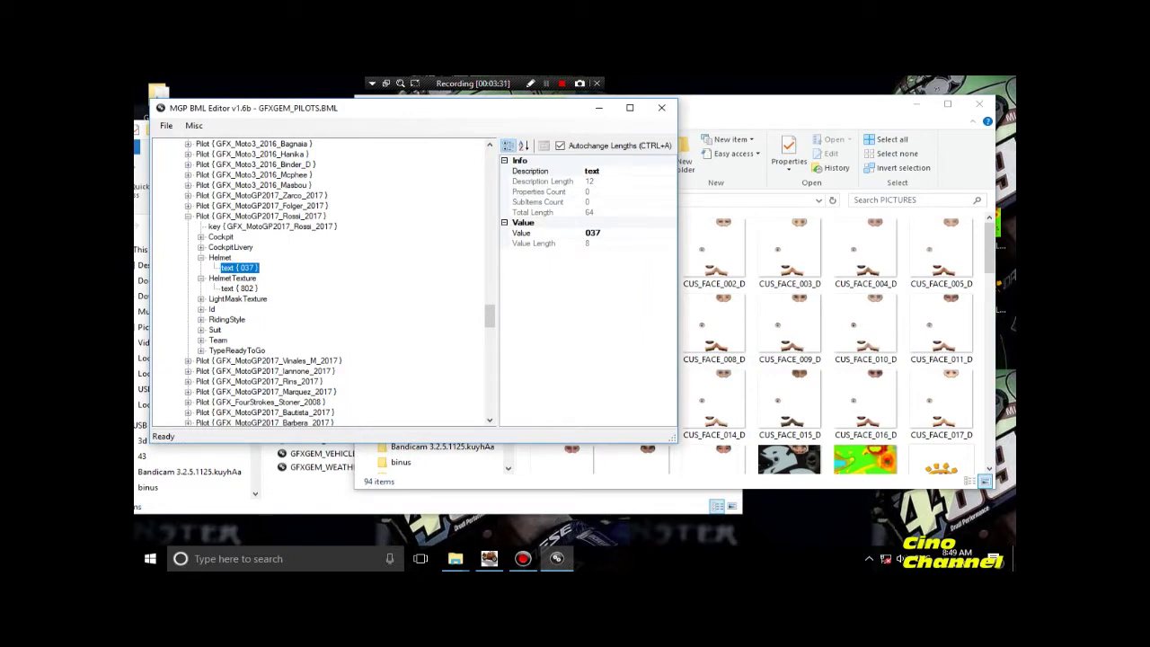
click(219, 257)
click(243, 268)
drag(759, 106, 700, 102)
scroll(799, 349, down, 3)
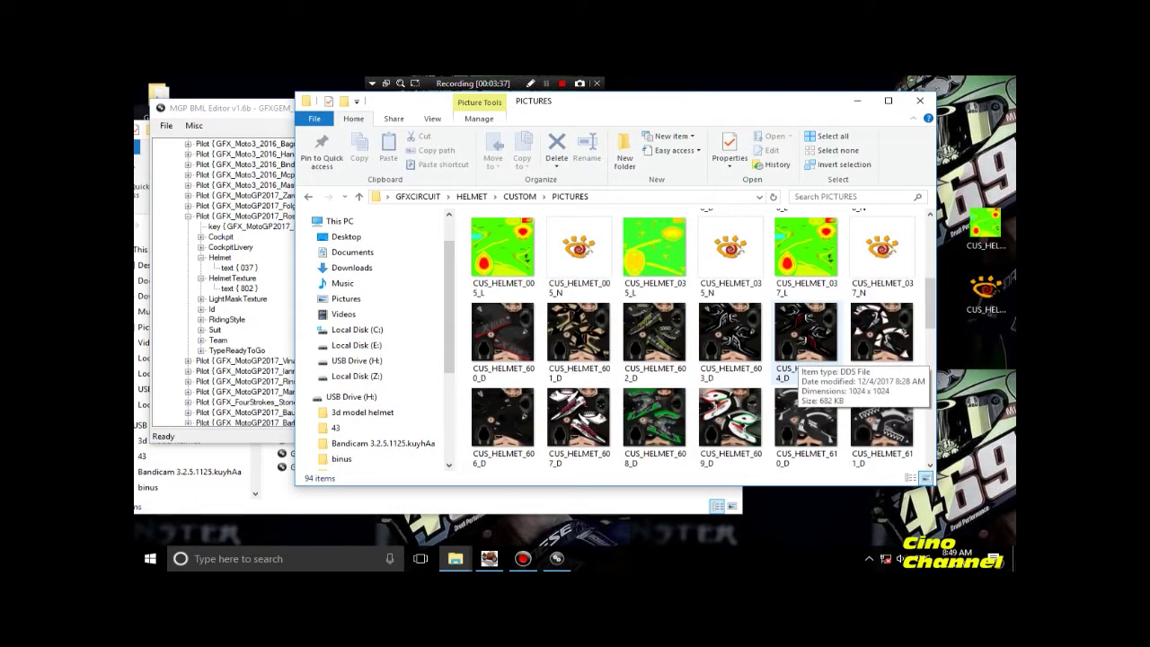
scroll(579, 324, up, 2)
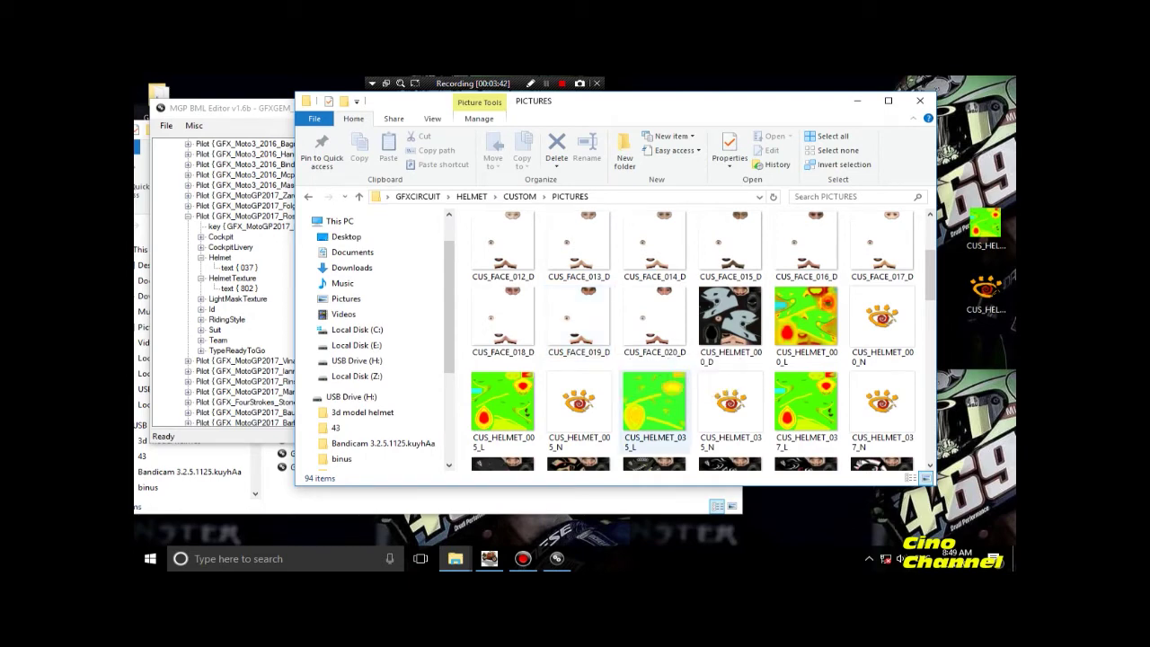
click(805, 408)
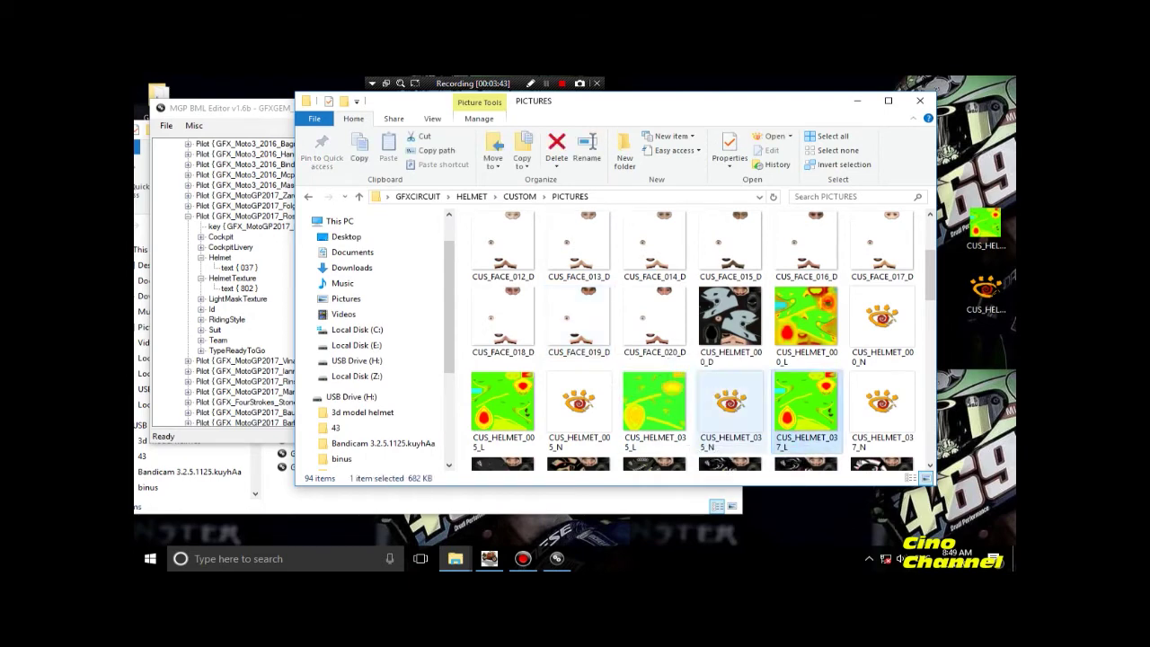
click(880, 417)
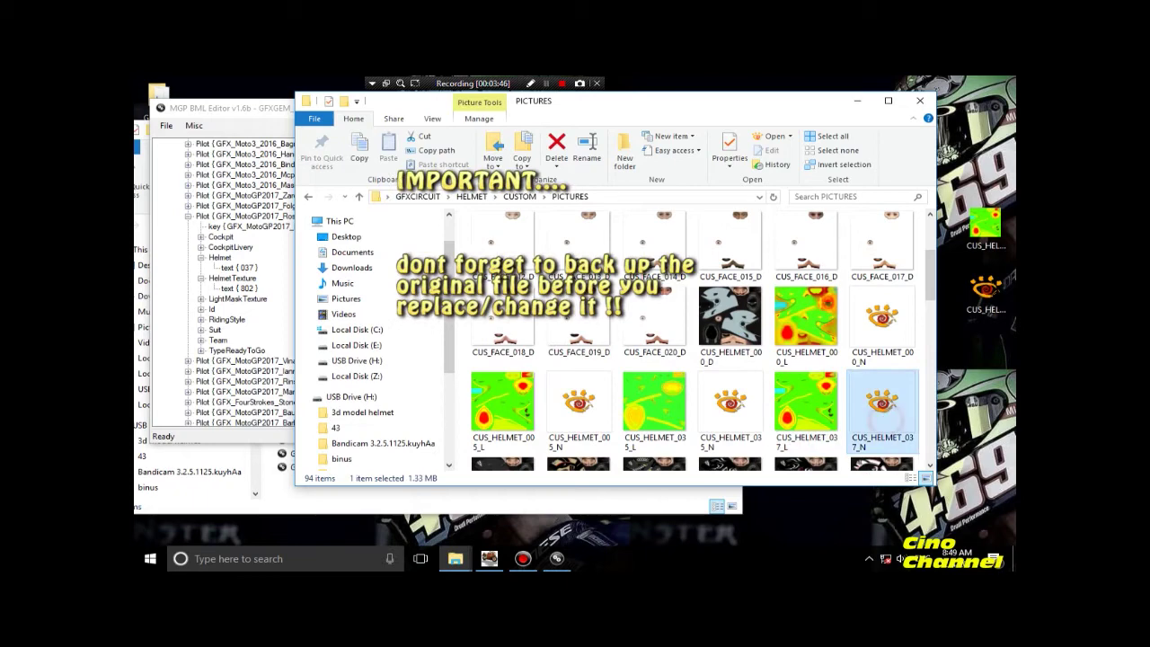
click(806, 408)
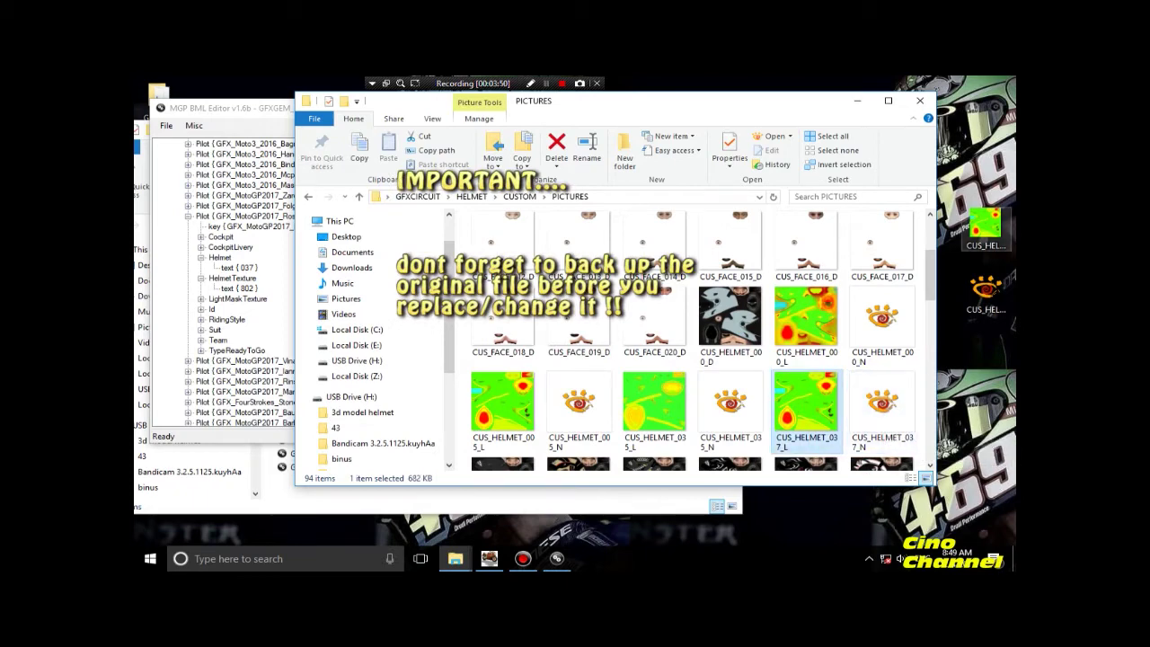
Move the two CUS_HELMET_037 textures (L and N) from the desktop into PICTURES, replacing the existing files, and refresh the folder.
click(985, 229)
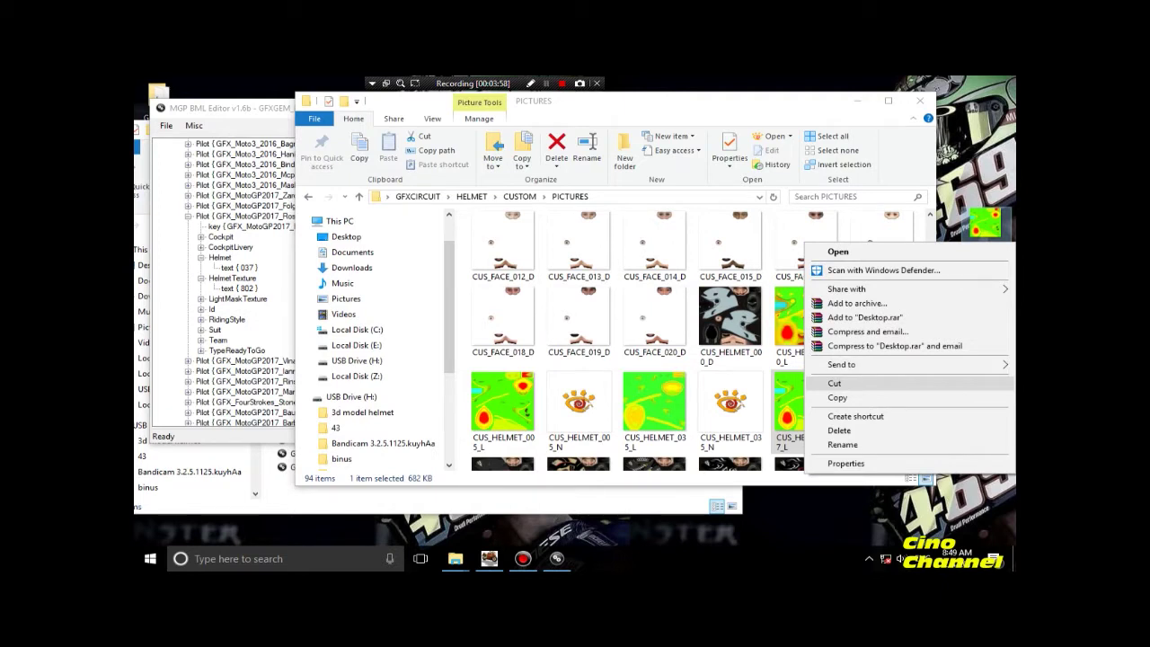
click(834, 382)
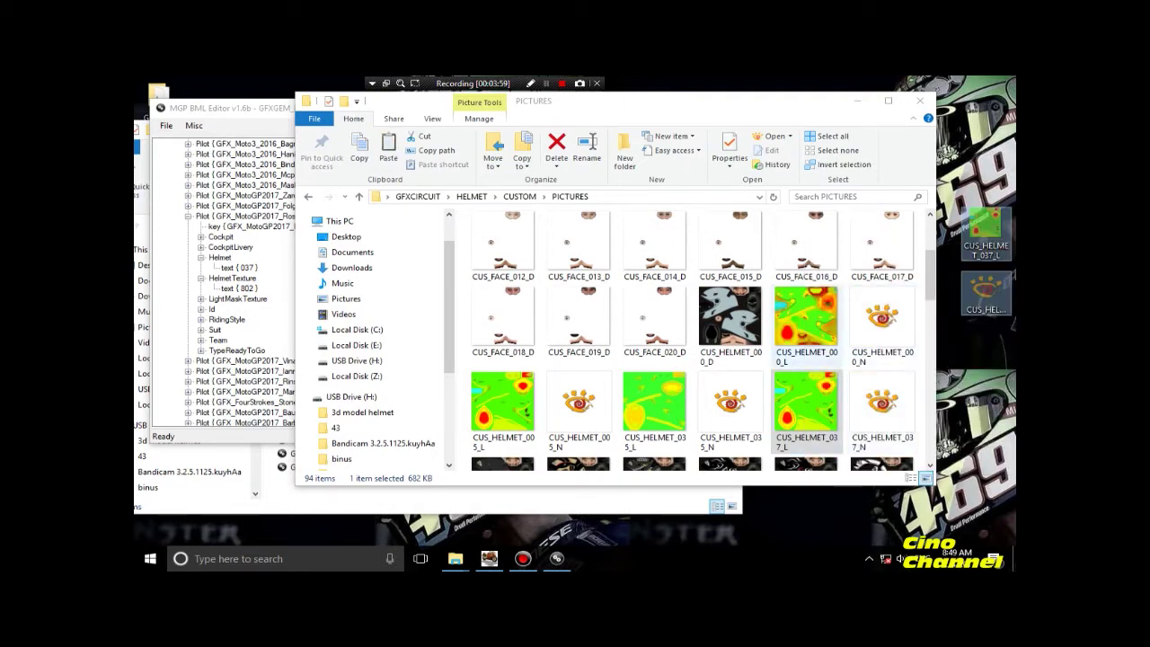
right_click(844, 363)
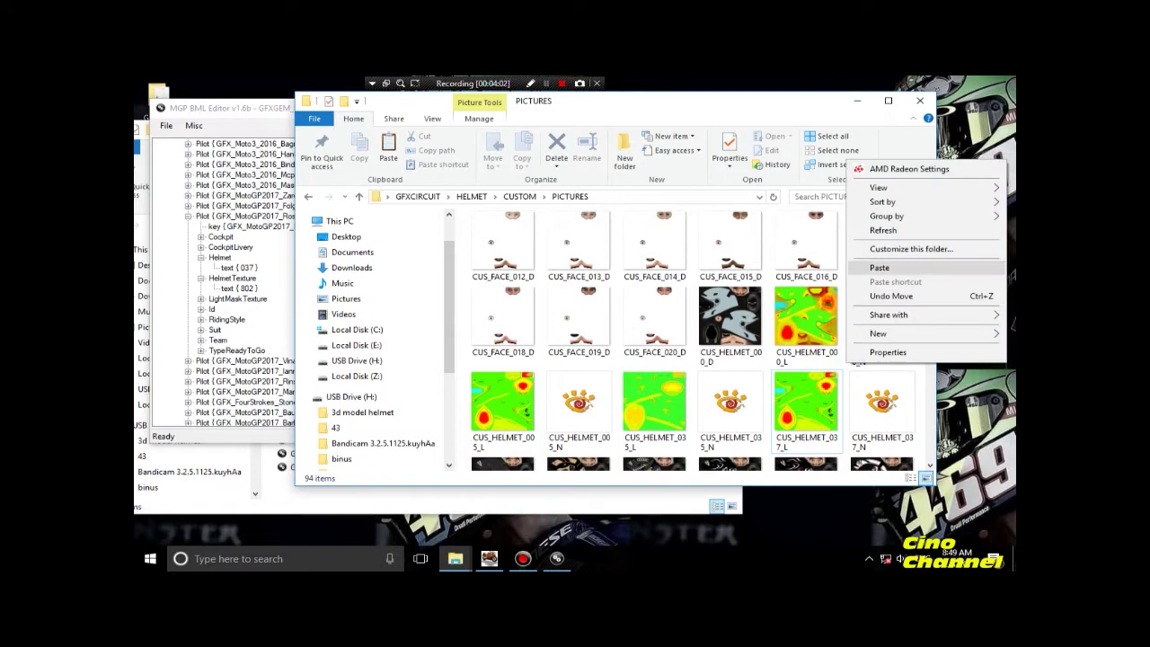
click(884, 267)
click(370, 213)
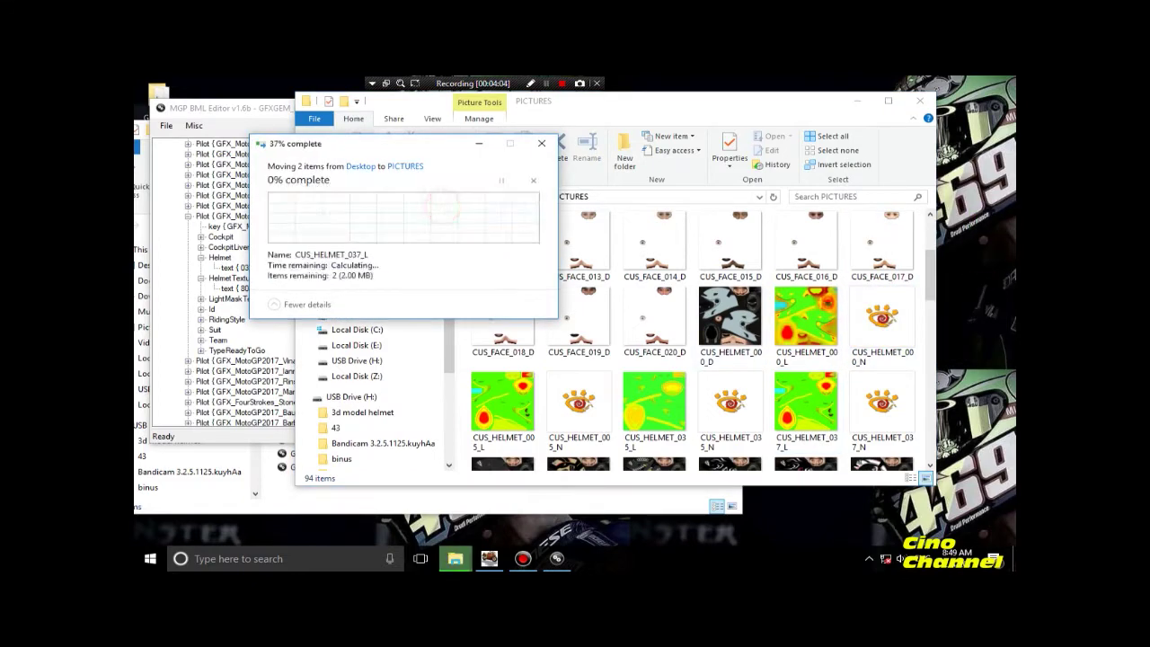
right_click(842, 428)
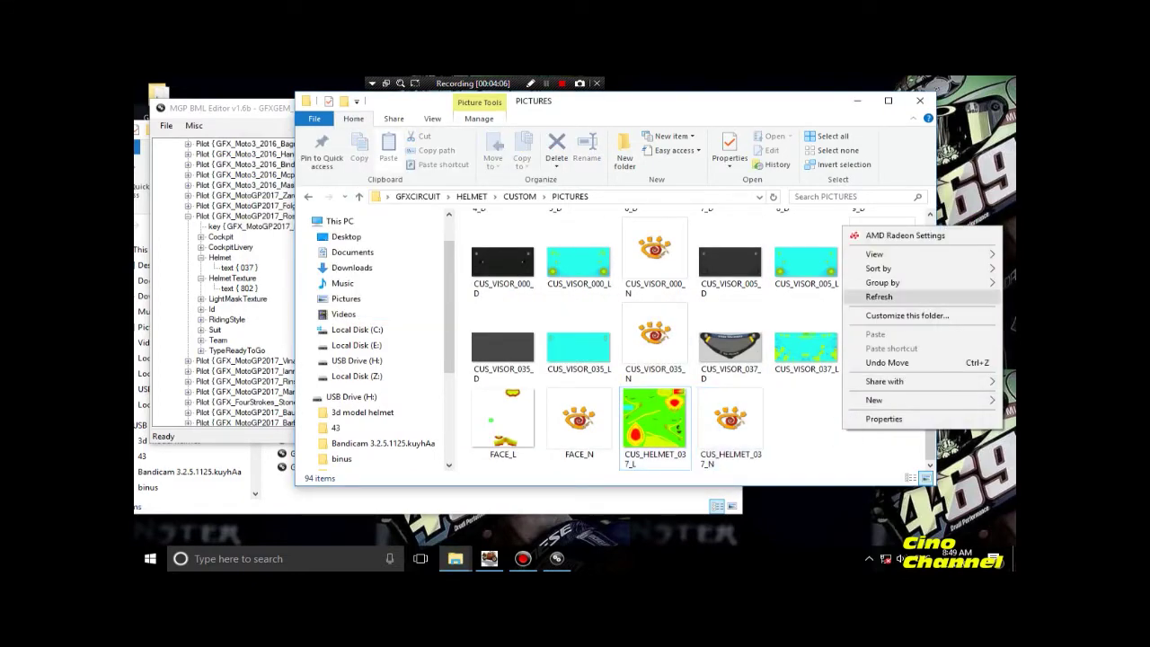
click(878, 296)
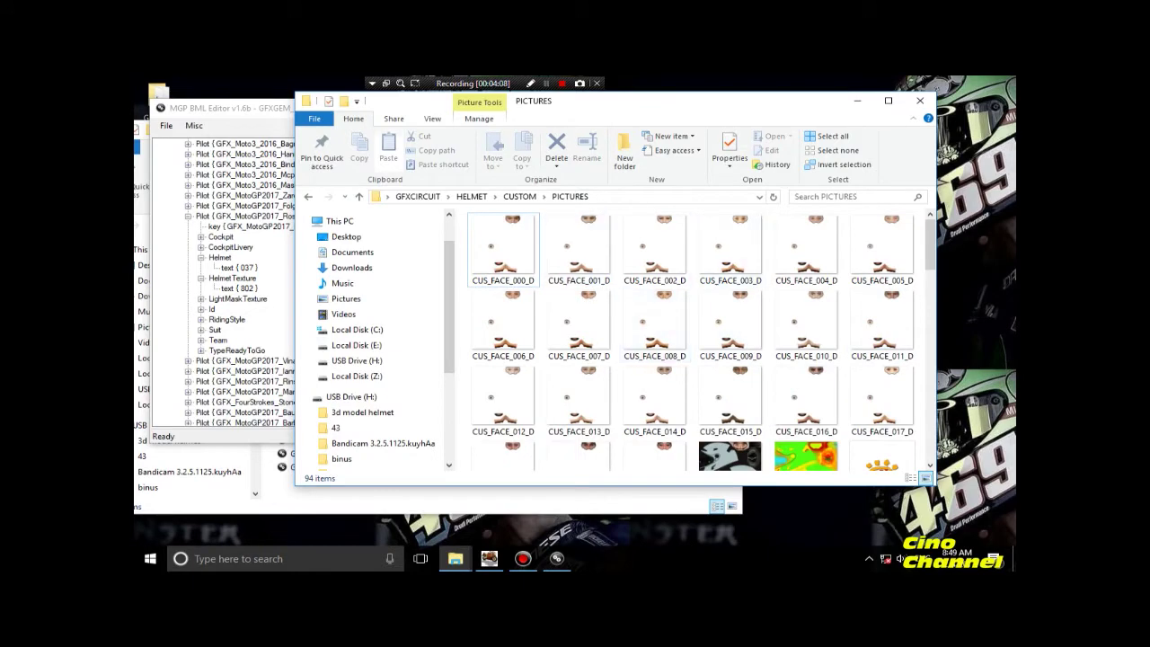
Uncover the Rossi 2017 helmet IDs and check them against CUS_HELMET_037_L and CUS_HELMET_037_N in PICTURES.
drag(393, 99, 450, 95)
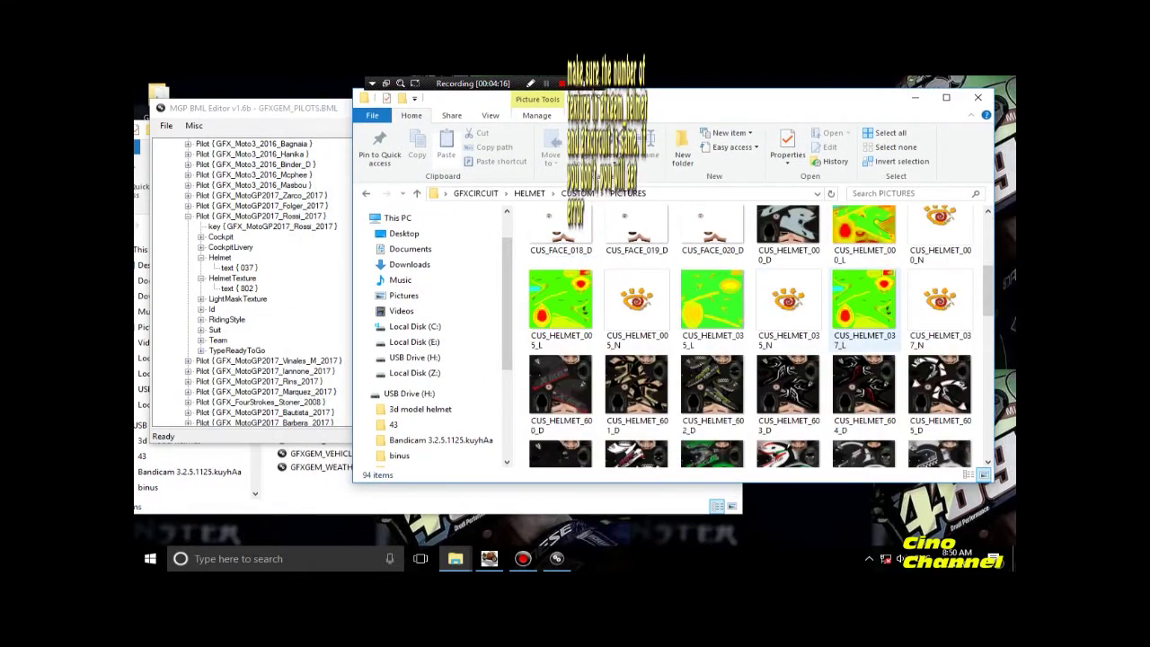
click(863, 310)
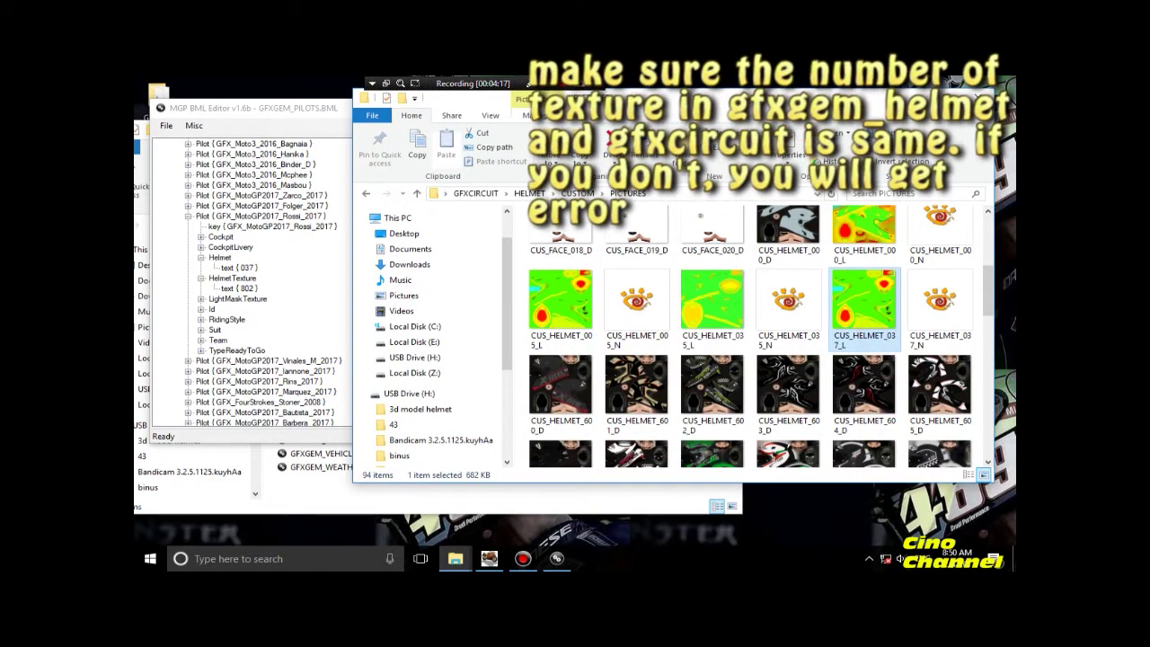
click(940, 305)
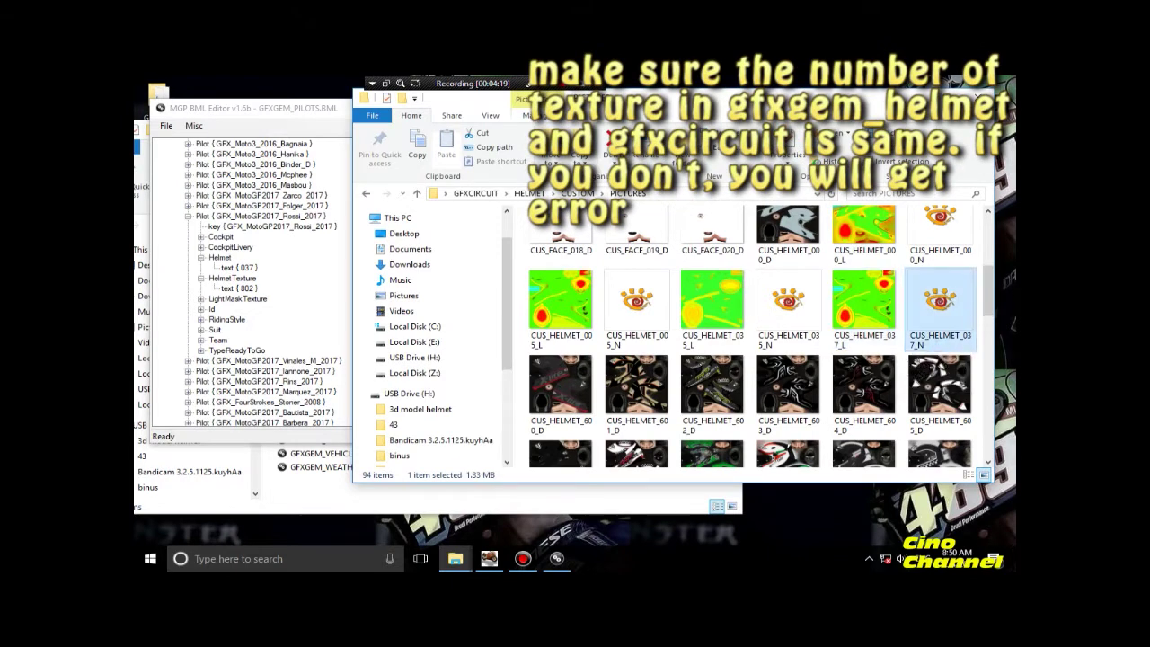
Locate the CUS_VISOR_037 D, L and N textures in the PICTURES folder and check their numbering.
scroll(939, 343, down, 8)
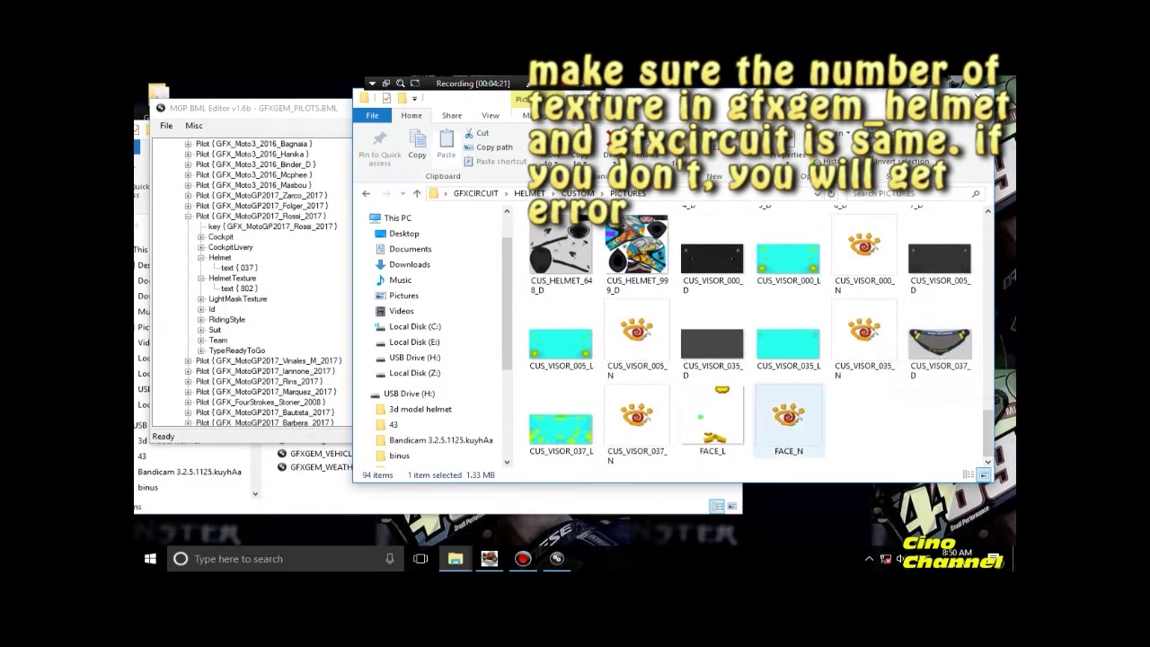
click(940, 341)
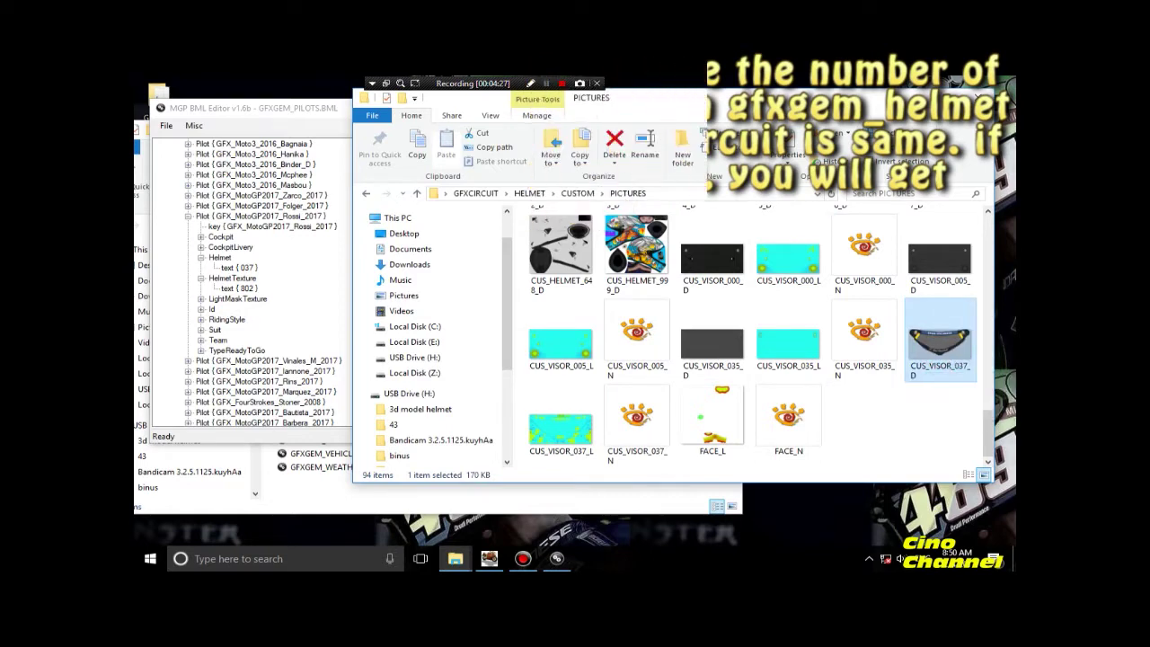
click(646, 452)
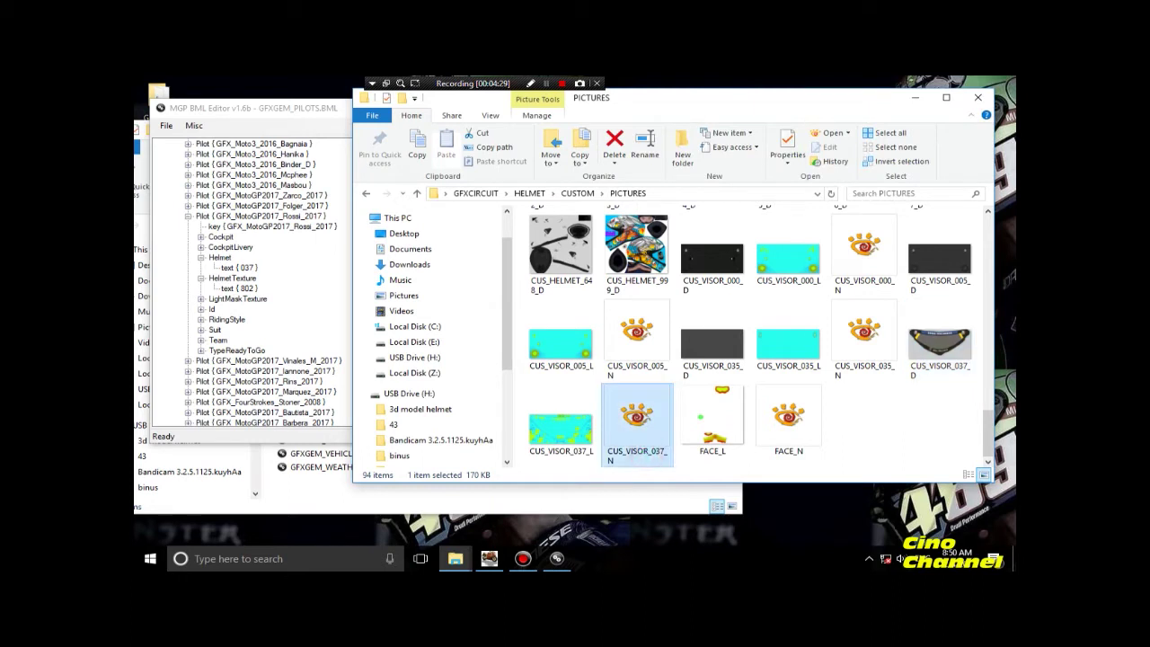
click(576, 448)
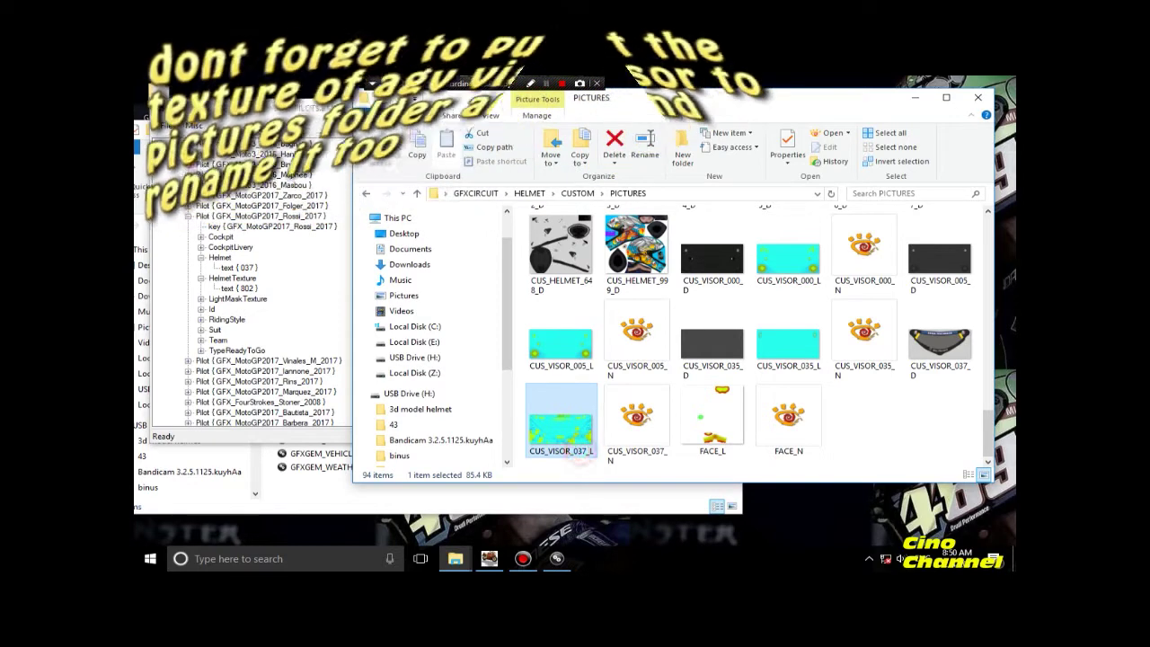
click(636, 422)
click(658, 448)
click(710, 461)
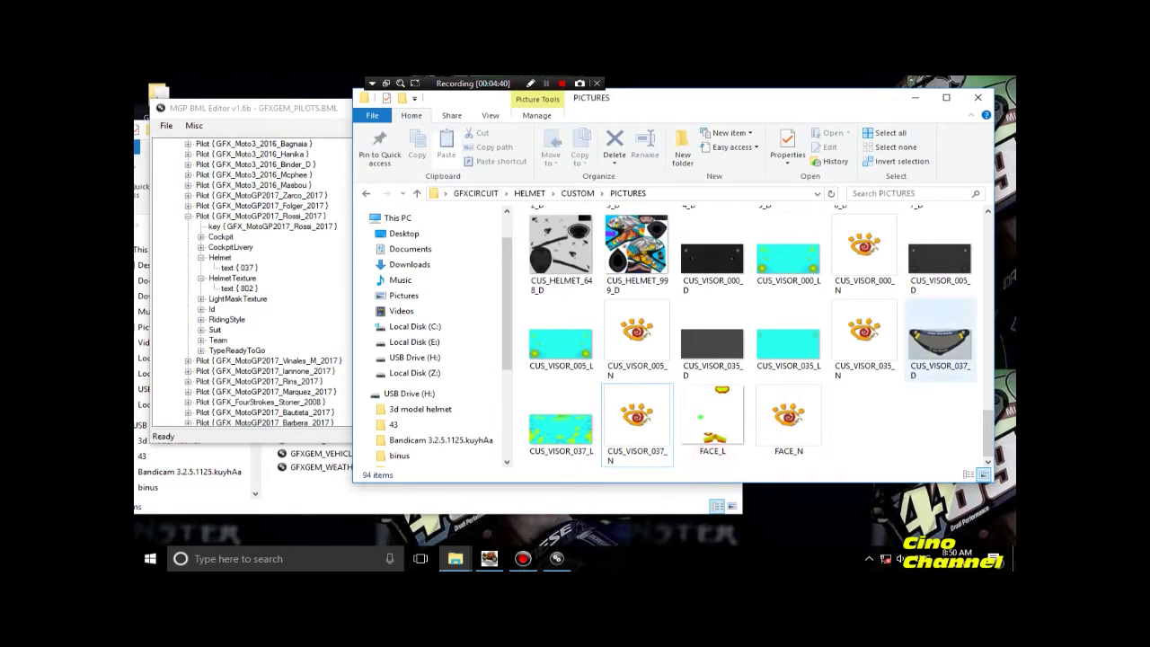
click(939, 341)
Recheck CUS_HELMET_037_N among the helmet textures in PICTURES, then return to the CUS_VISOR_037 textures.
scroll(940, 359, up, 5)
scroll(940, 359, up, 5)
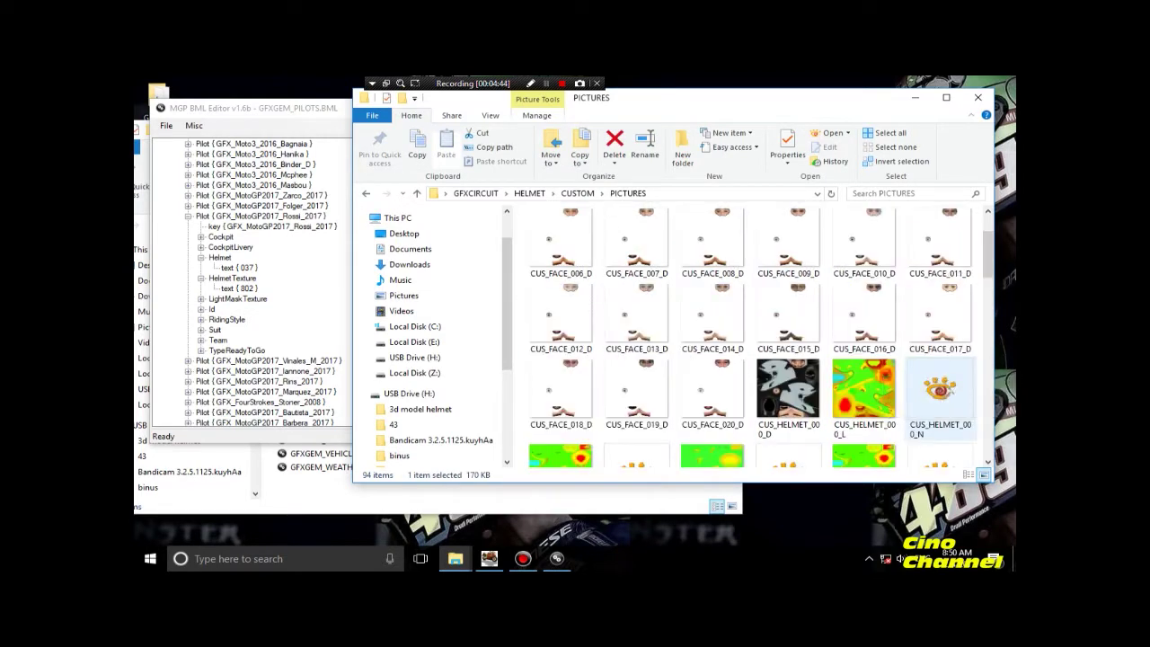
scroll(939, 395, down, 3)
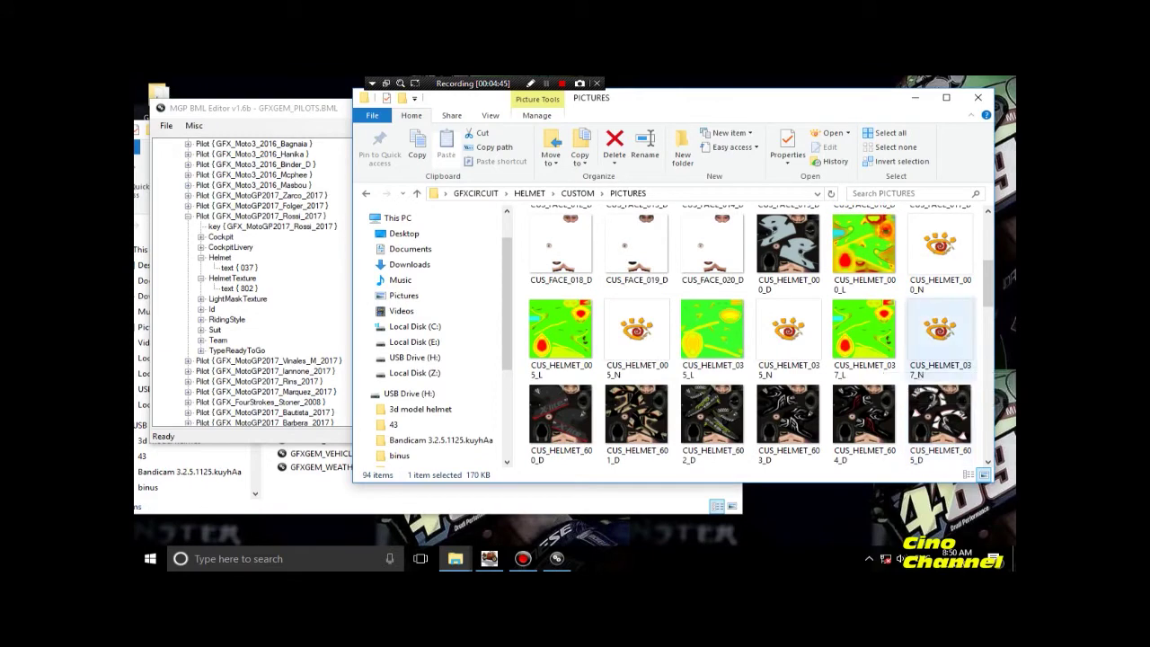
click(916, 367)
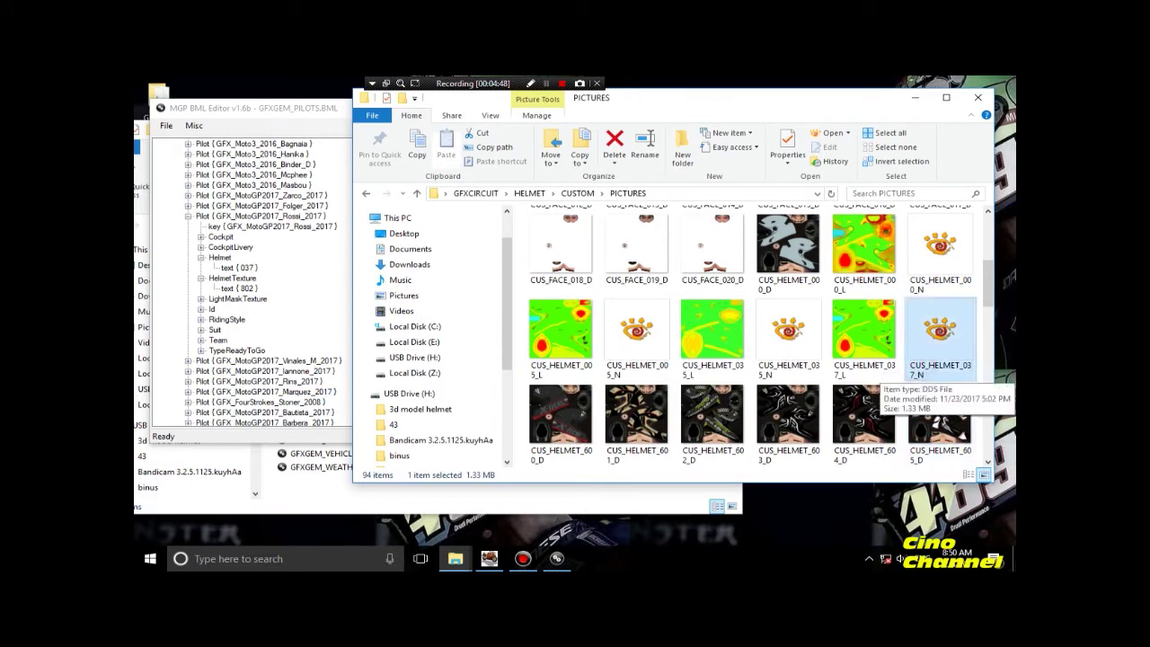
scroll(714, 342, down, 5)
scroll(712, 337, down, 5)
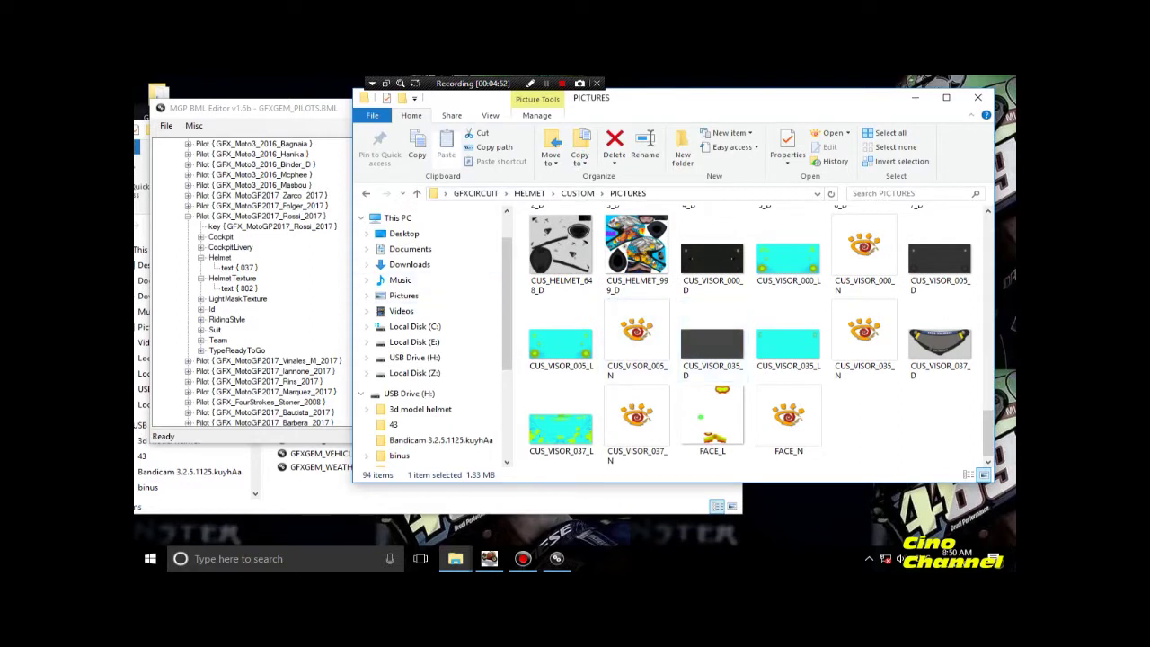
Review the Rossi 2017 Helmet ID, close GFXGEM_PILOTS and bring the GFXGEM folder forward.
click(231, 111)
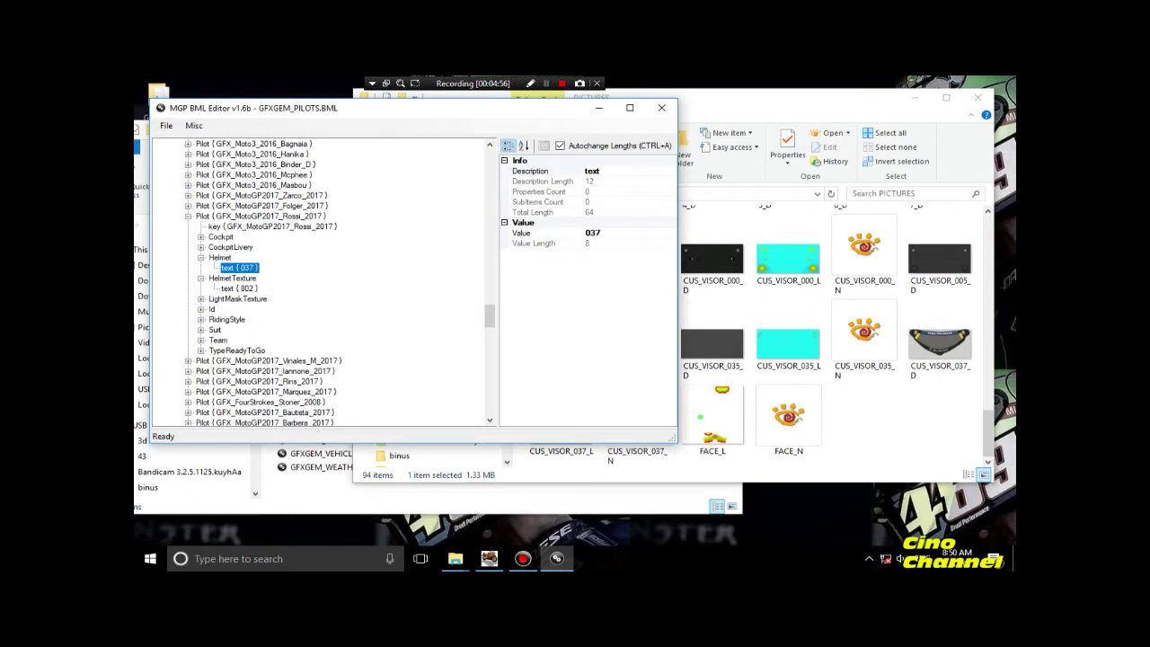
scroll(319, 279, up, 2)
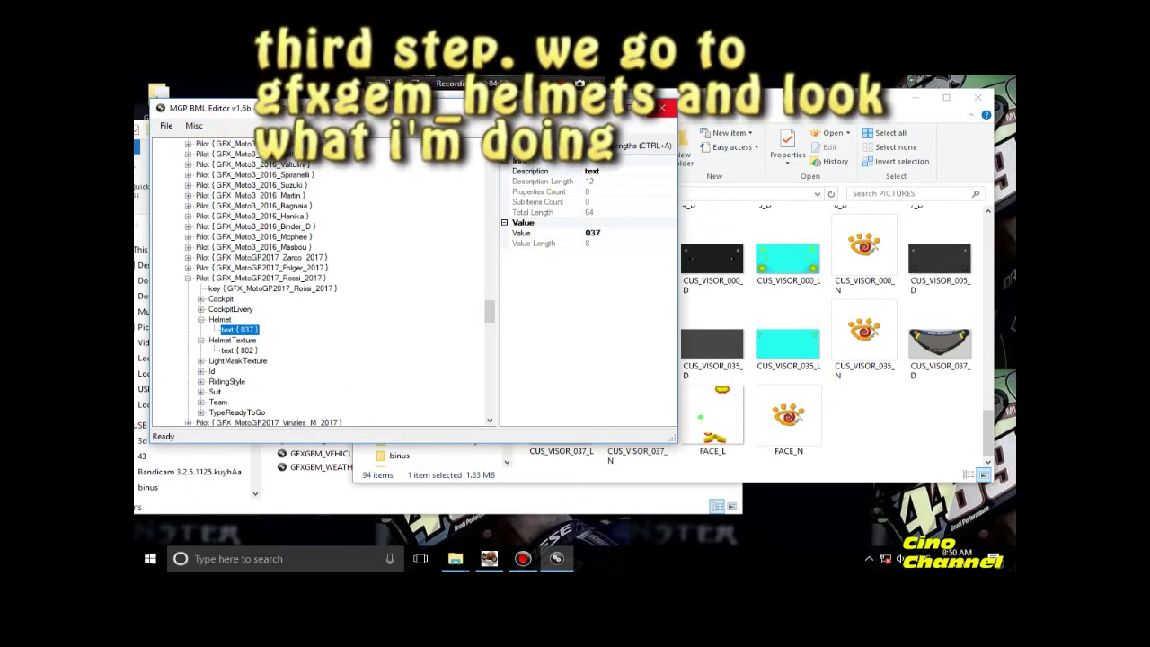
click(661, 108)
drag(280, 130, 296, 100)
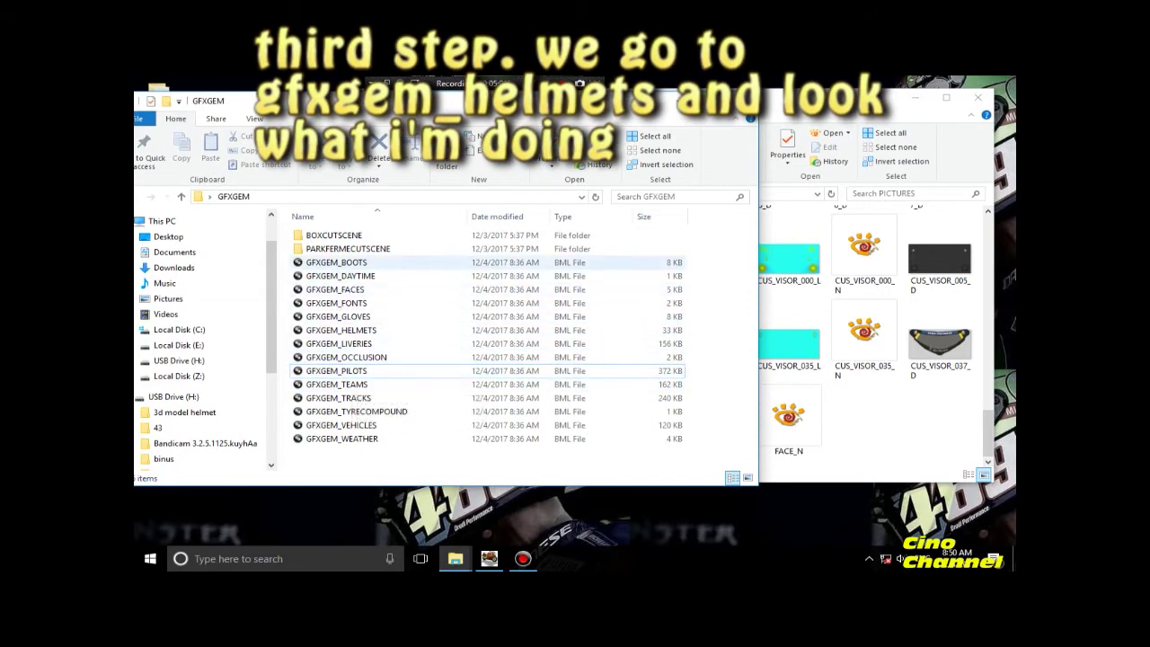
Open GFXGEM_HELMETS in the BML editor and expand the GFX_GP_NOLAN-_N64_Smart-Pure-White helmet under Entities.
click(353, 331)
double_click(353, 330)
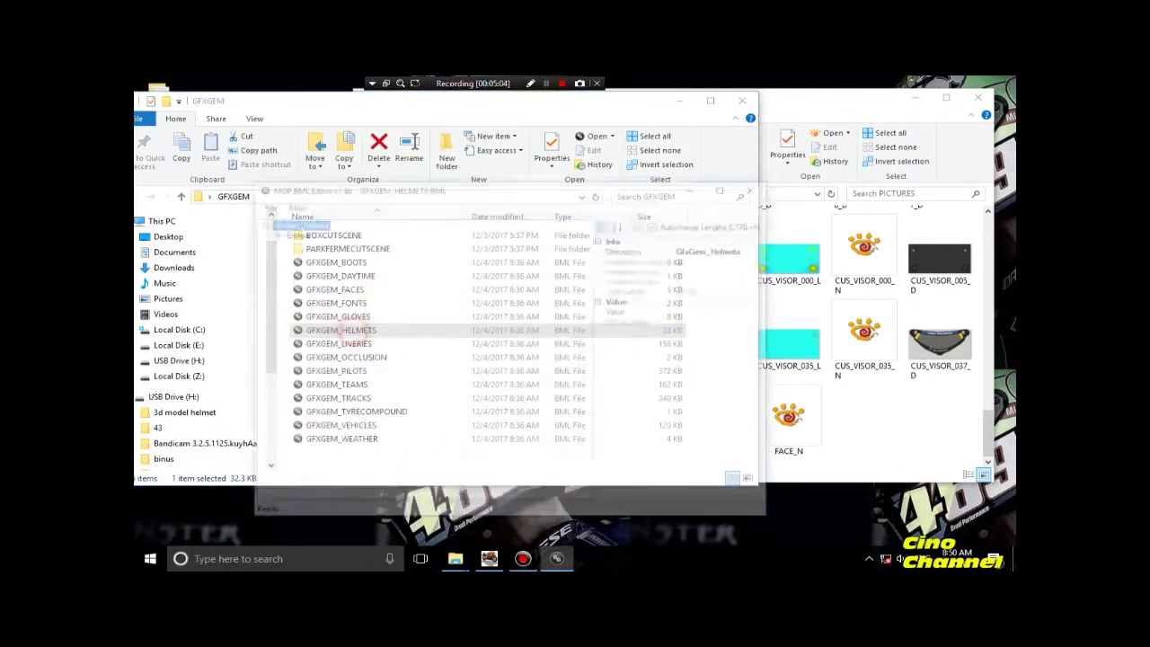
double_click(291, 232)
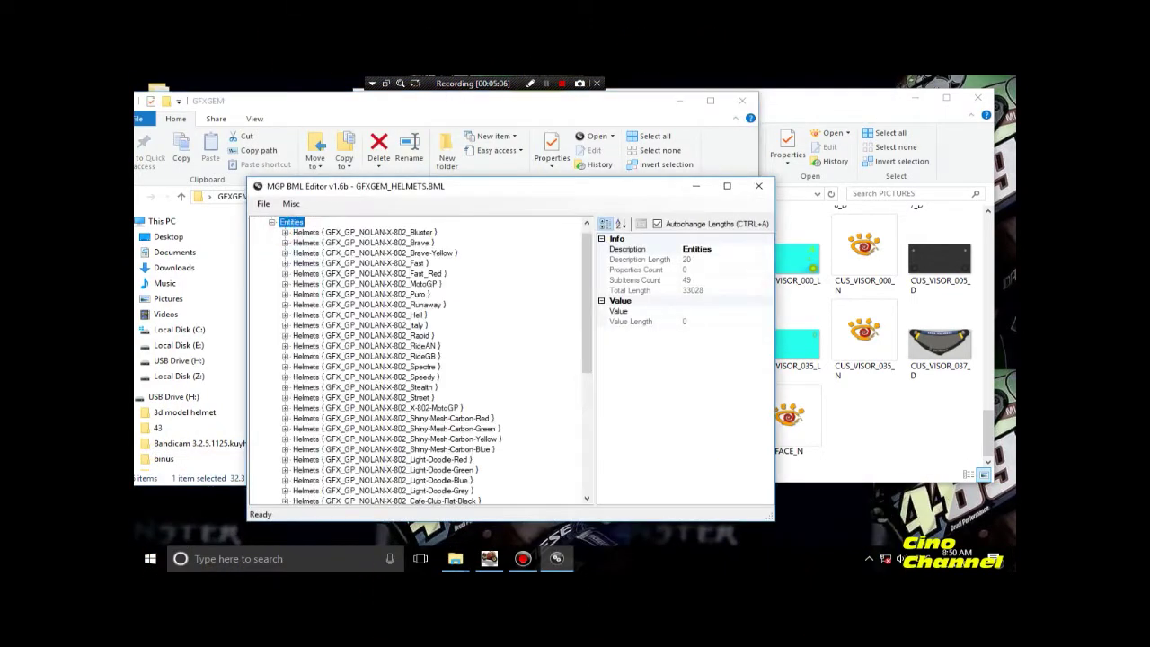
drag(341, 187, 285, 130)
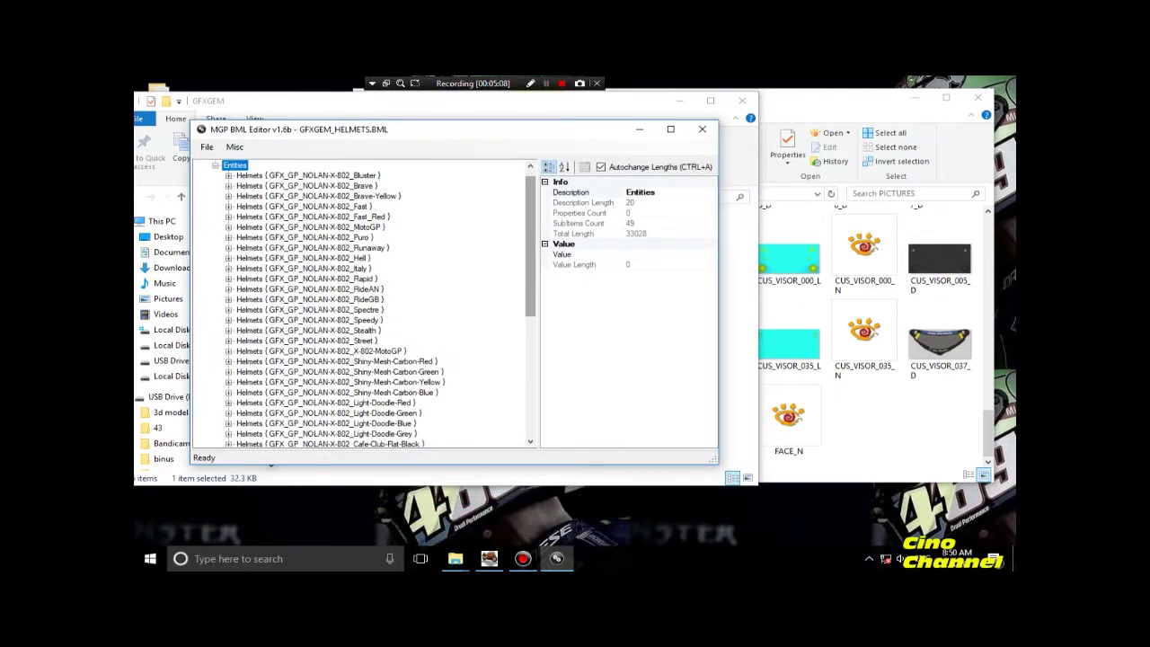
scroll(530, 242, down, 6)
scroll(529, 359, down, 2)
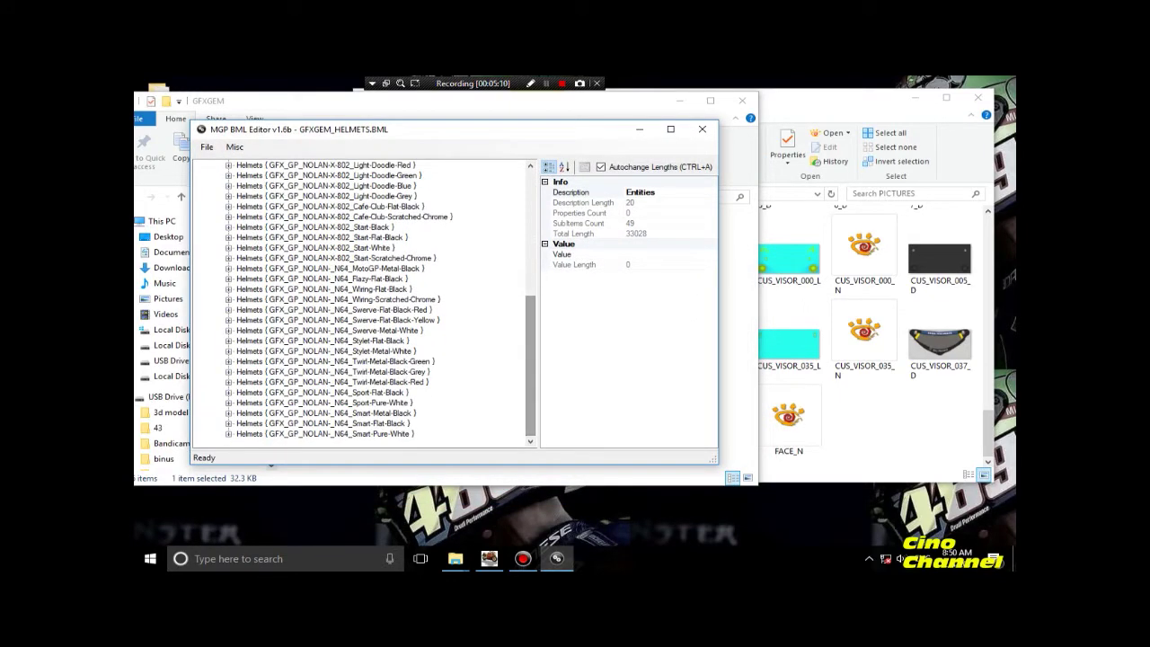
double_click(392, 436)
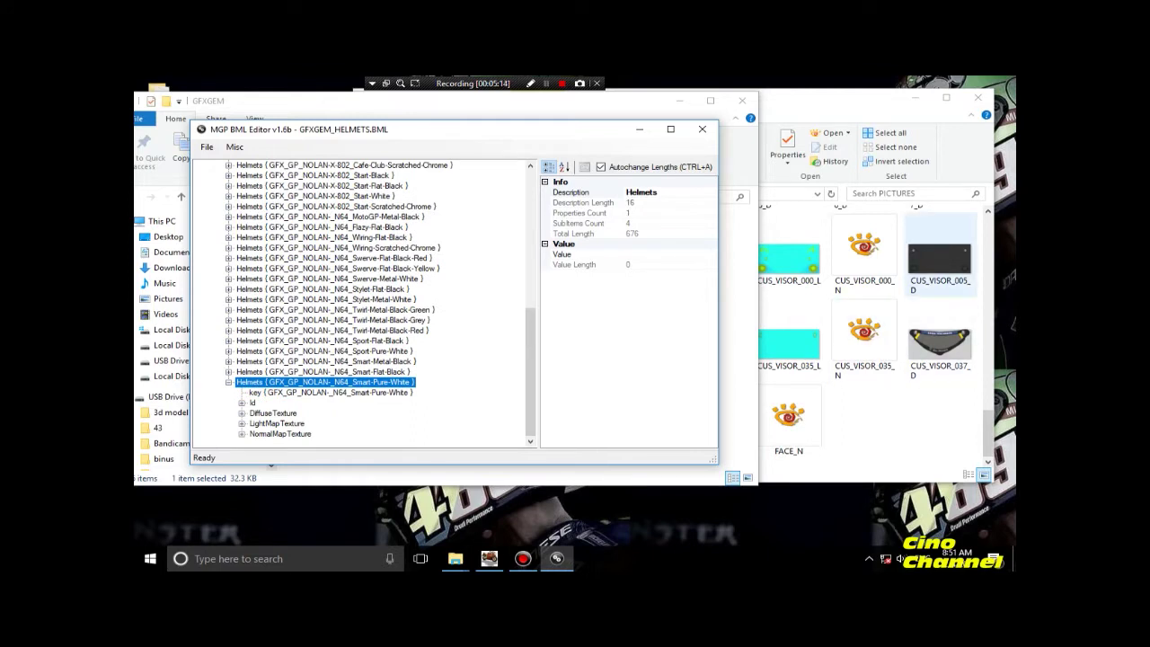
Reopen GFXGEM_PILOTS from the GFXGEM folder and arrange the GFXGEM_HELMETS window beside it.
click(939, 261)
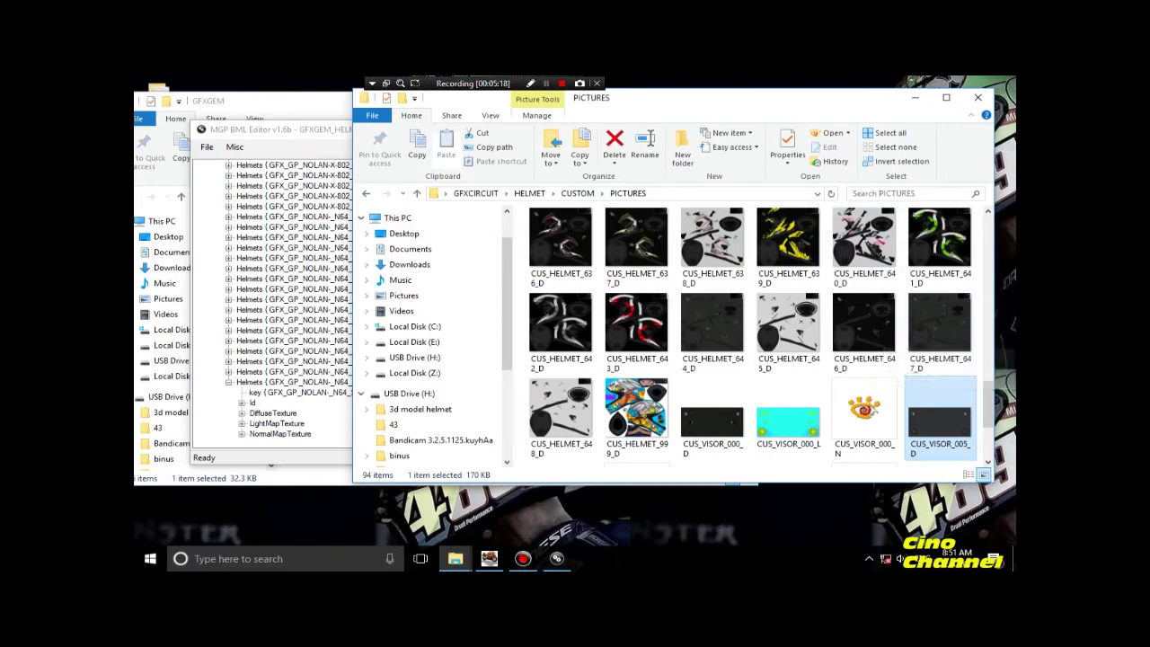
click(286, 132)
drag(449, 126, 529, 119)
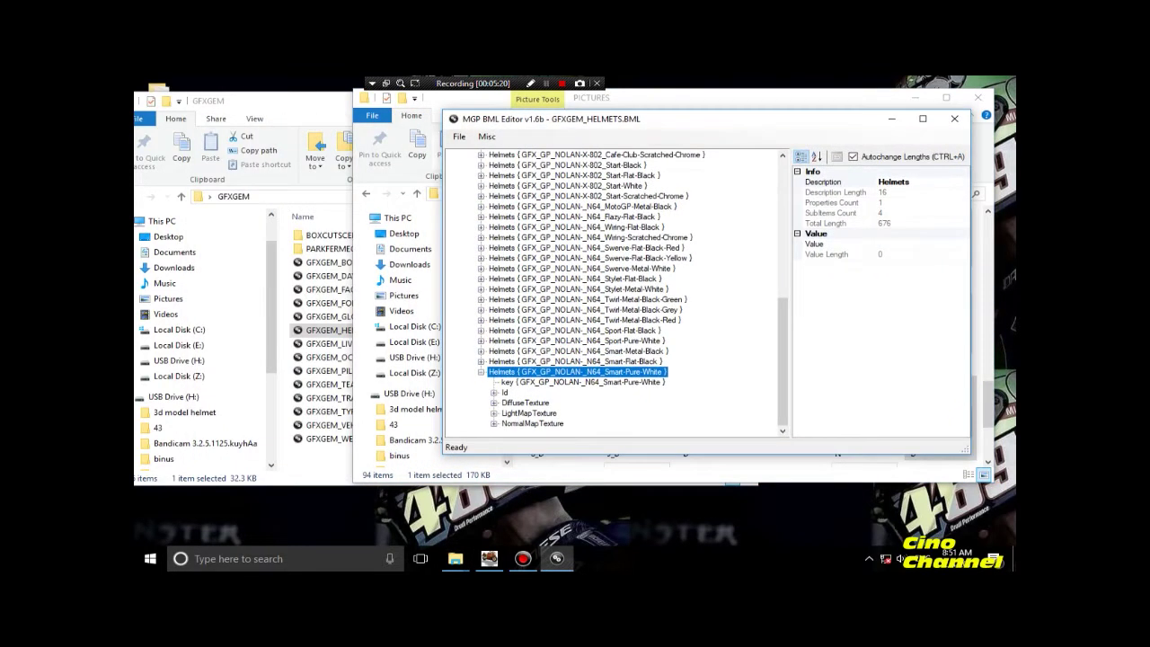
click(305, 103)
click(346, 370)
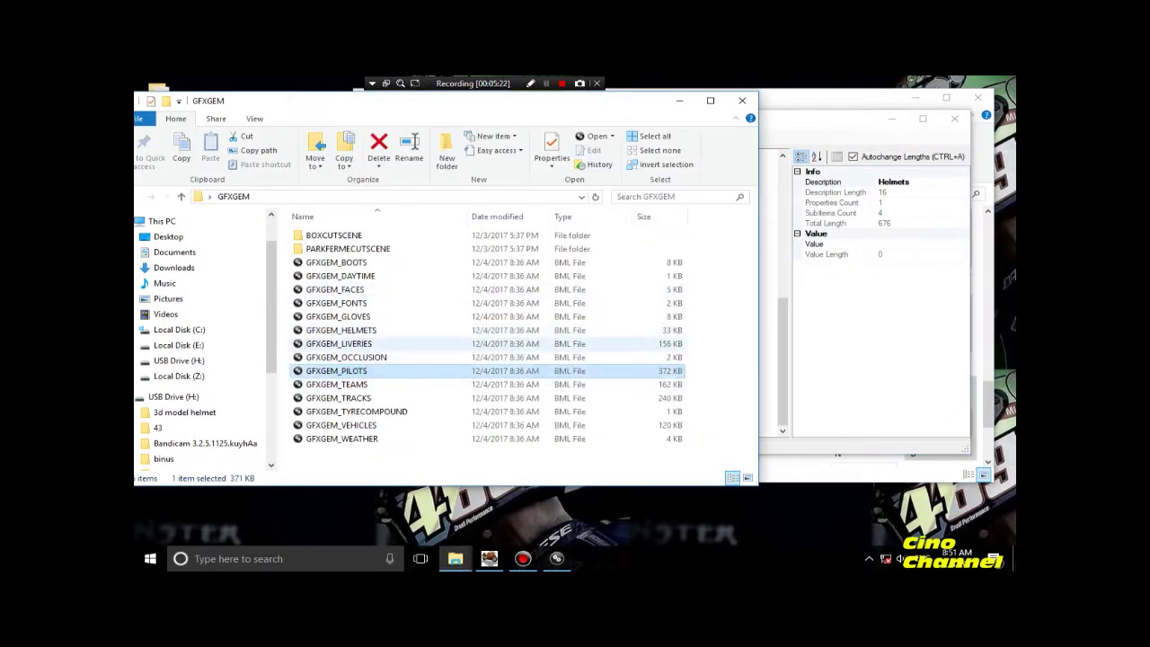
drag(765, 125, 804, 104)
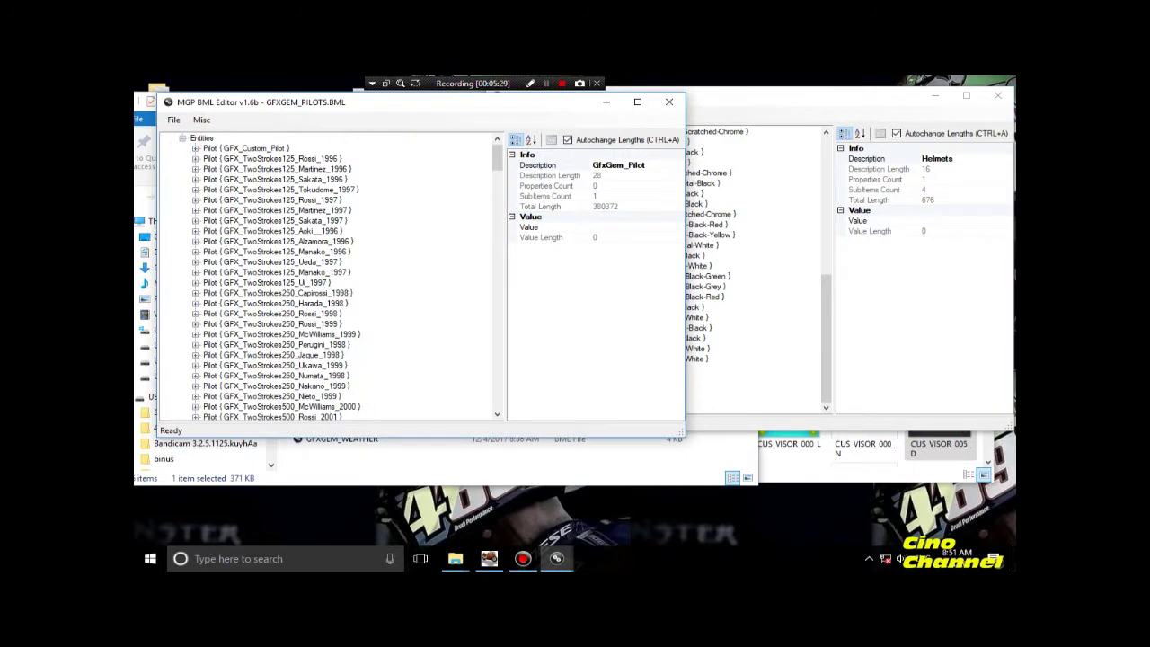
Expand the GFX_MotoGP2017_Rossi_2017 pilot in GFXGEM_PILOTS and select the text value under its Helmet node.
scroll(327, 274, down, 15)
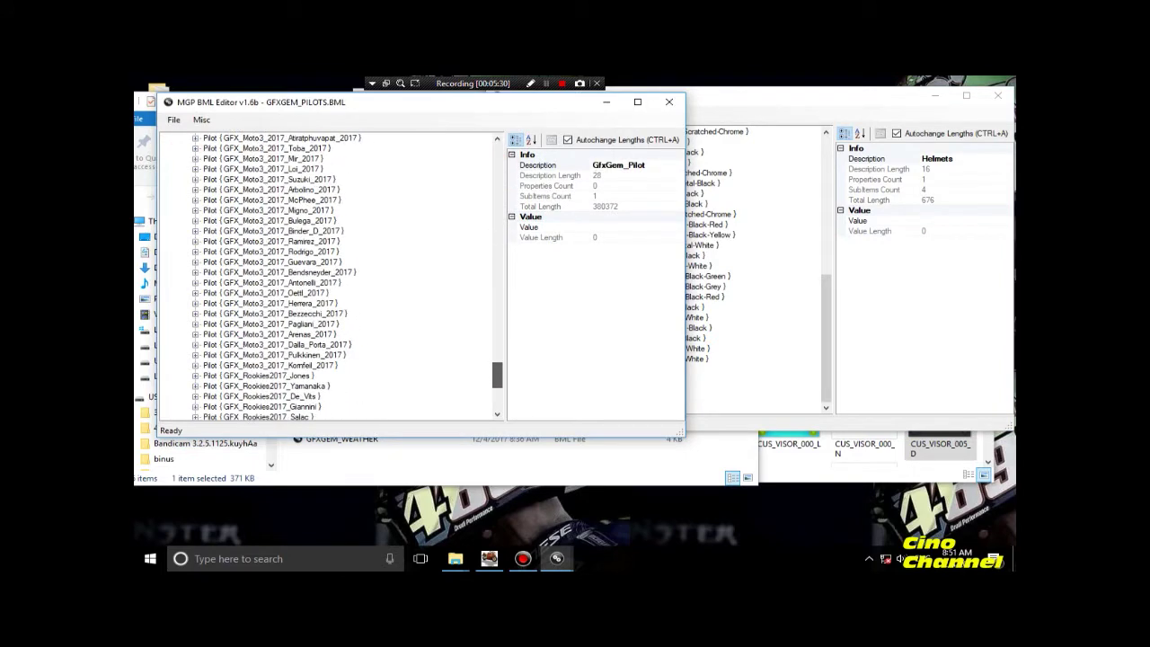
scroll(327, 274, up, 2)
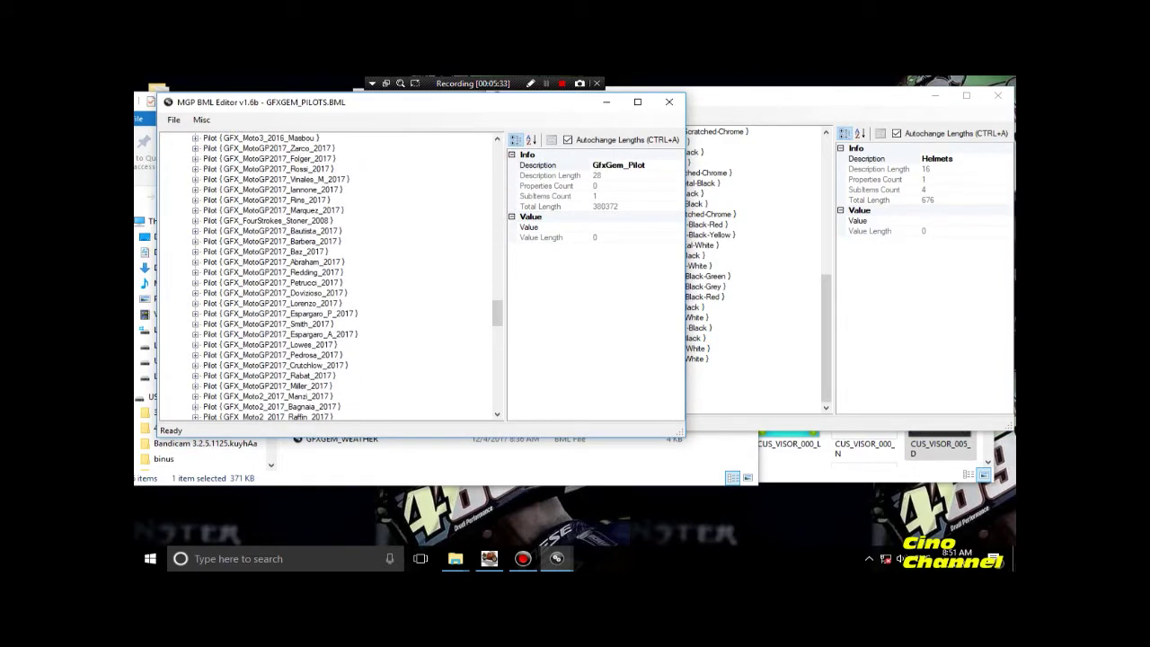
double_click(286, 168)
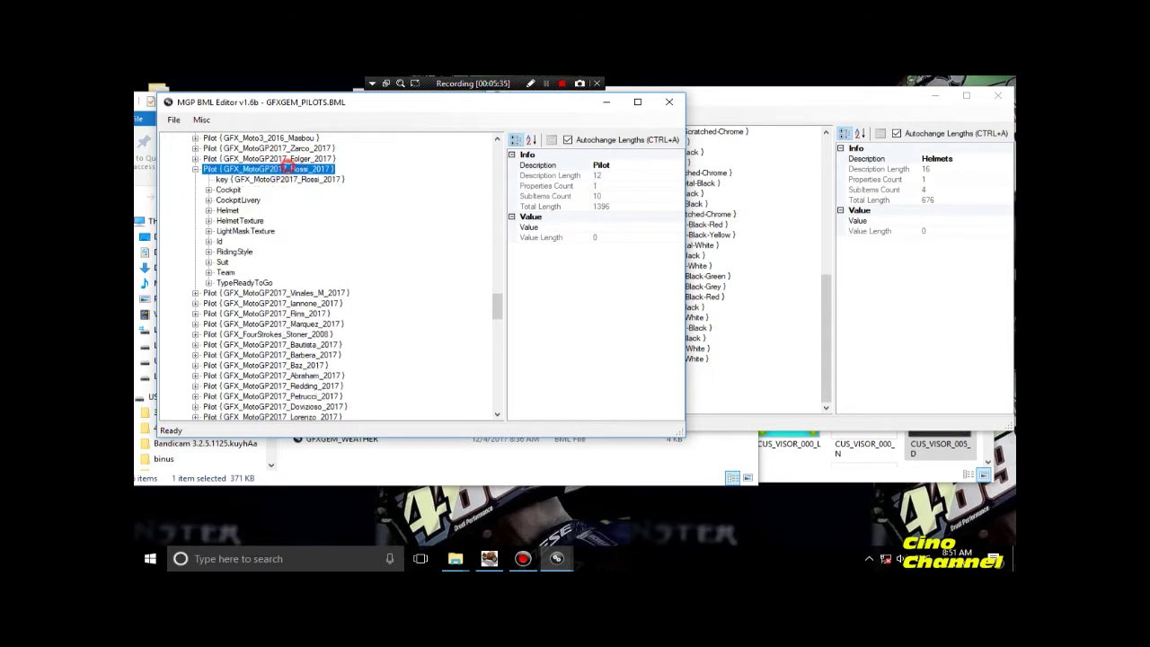
click(227, 210)
double_click(227, 209)
click(246, 220)
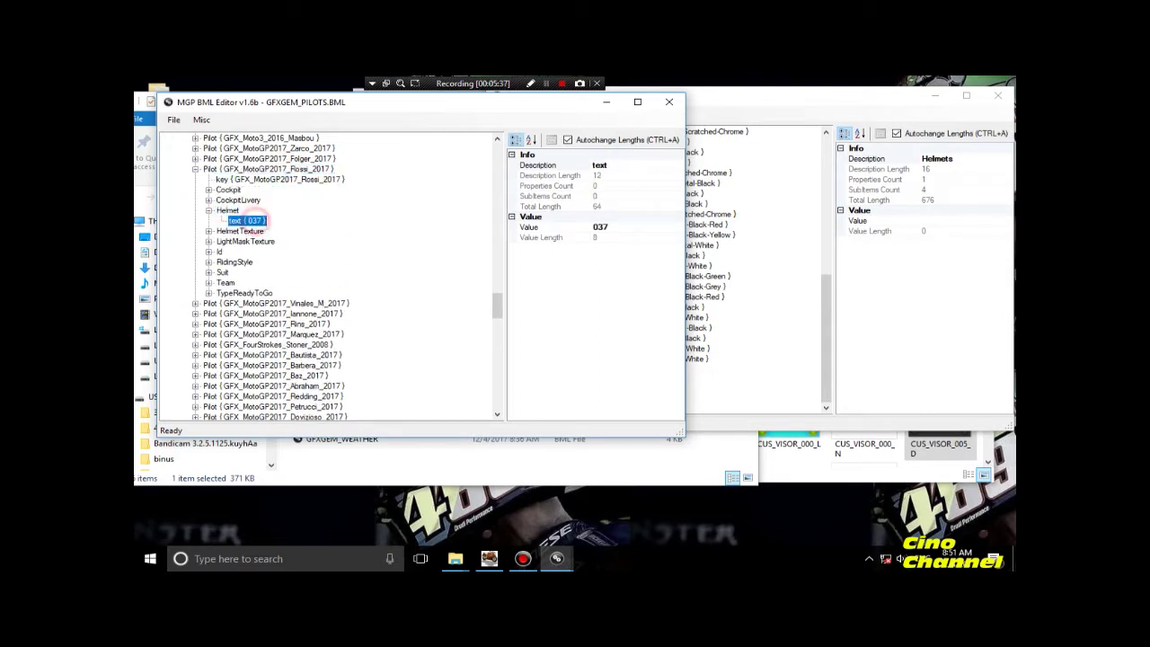
Expand the Id of the N64_Smart-Pure-White helmet and compare its value with the Rossi 2017 Helmet ID.
click(744, 95)
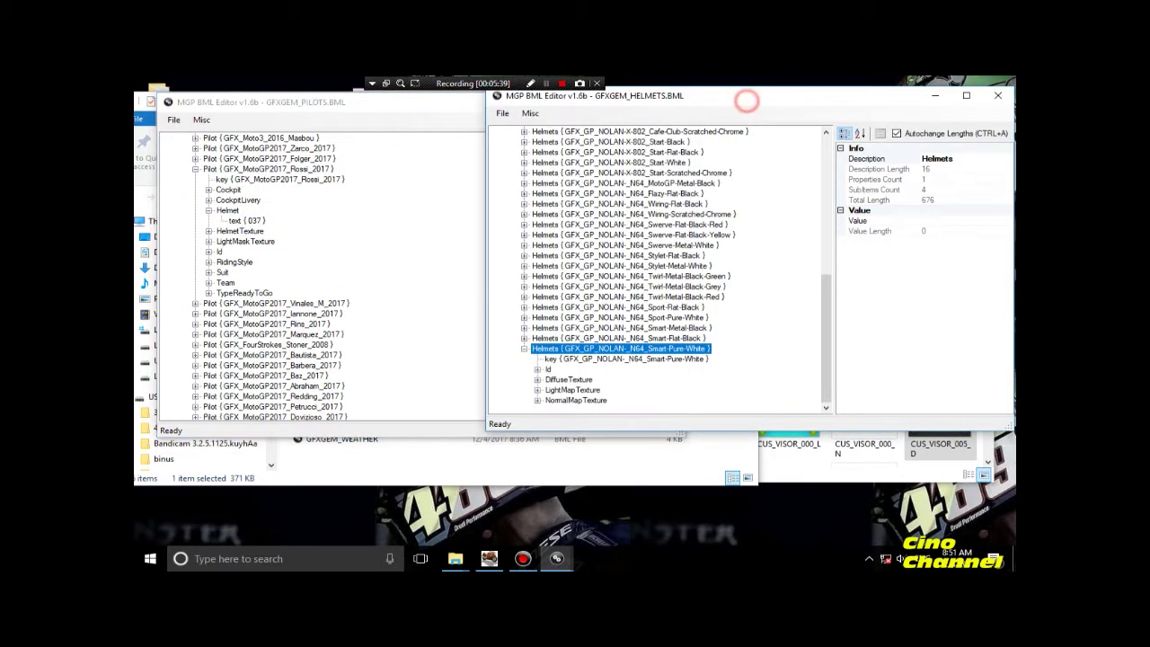
click(543, 369)
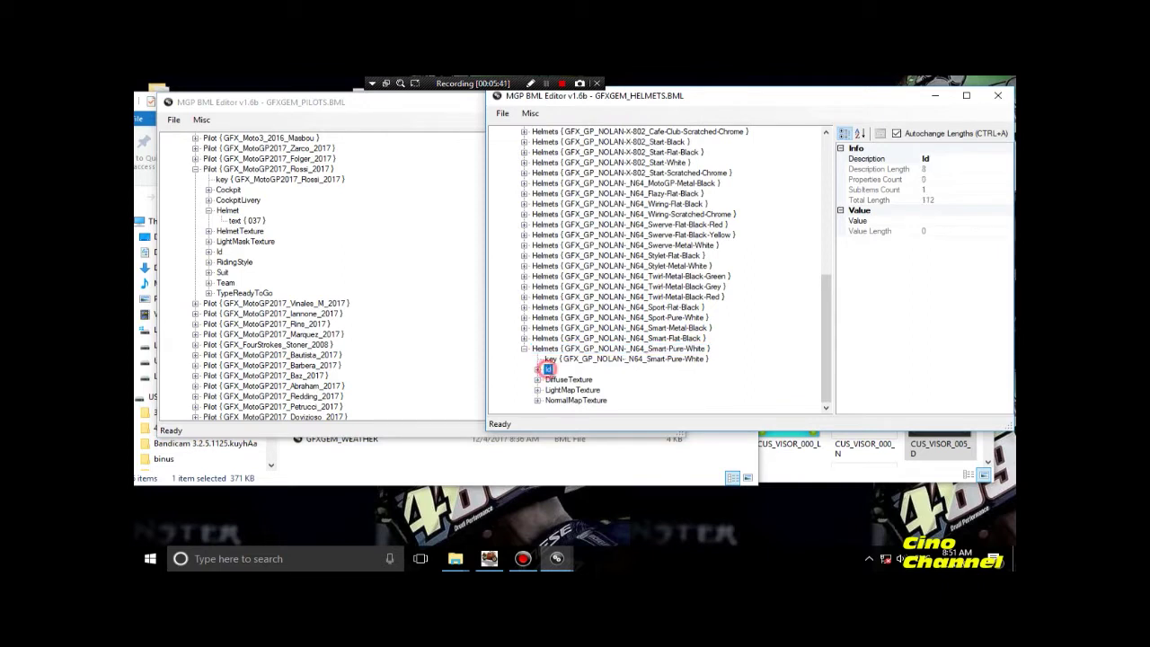
double_click(544, 369)
click(576, 379)
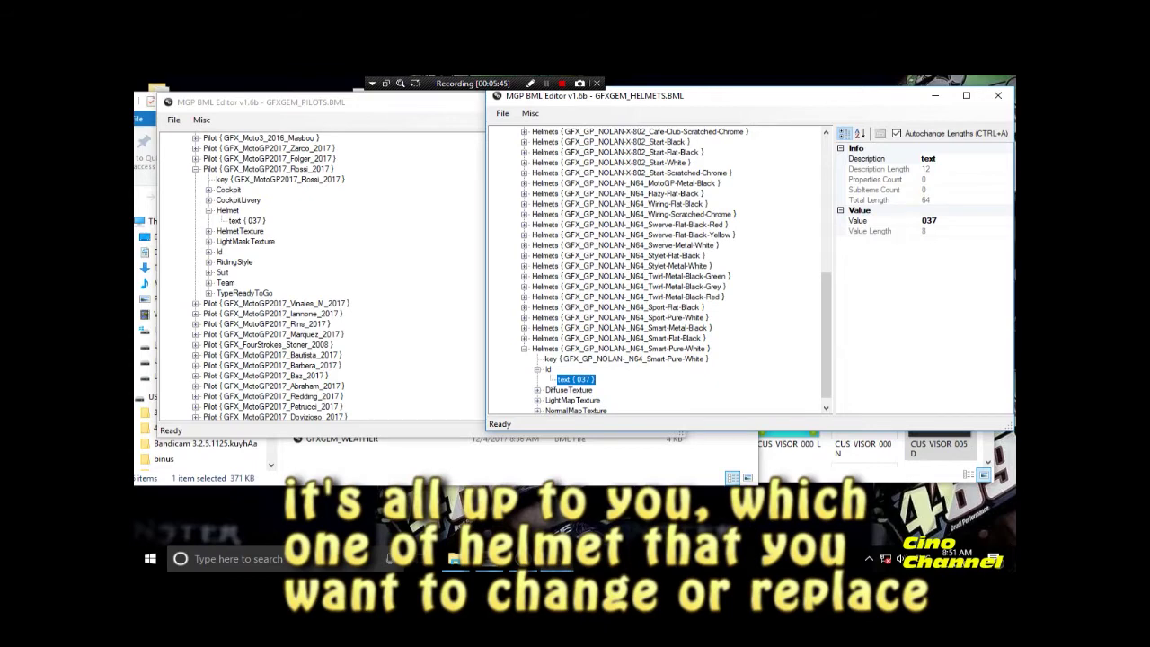
click(247, 220)
click(716, 383)
click(581, 378)
Expand the N64_Smart-Pure-White DiffuseTexture and check its number against CUS_HELMET_999_D in the PICTURES folder.
double_click(573, 390)
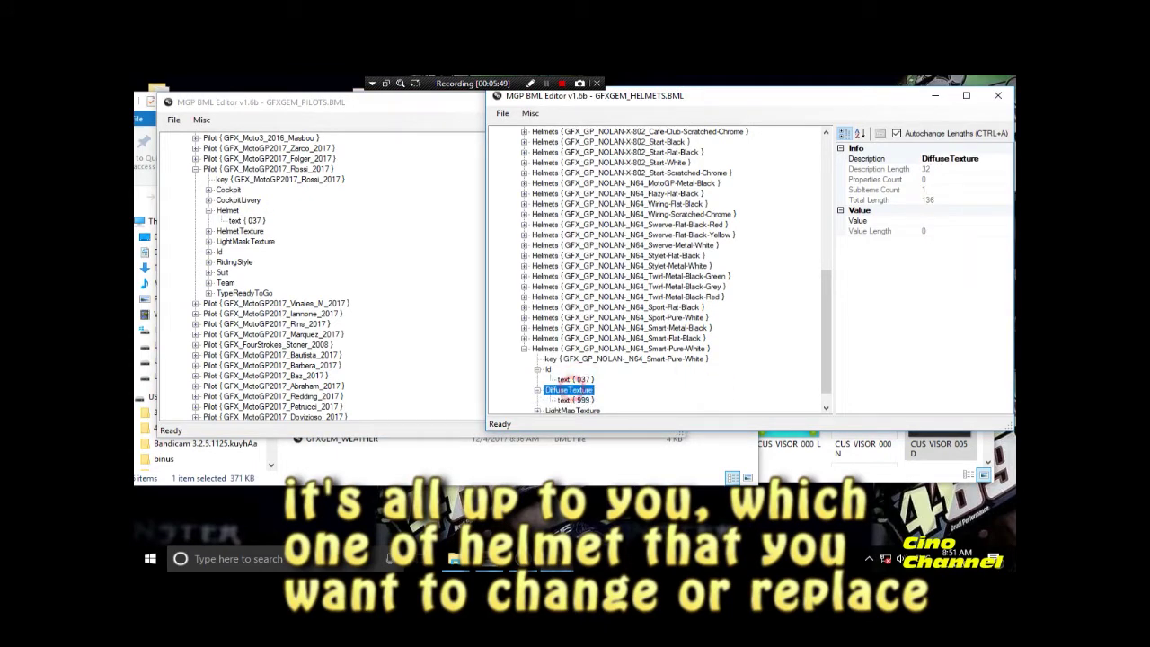
drag(825, 286, 825, 296)
click(579, 379)
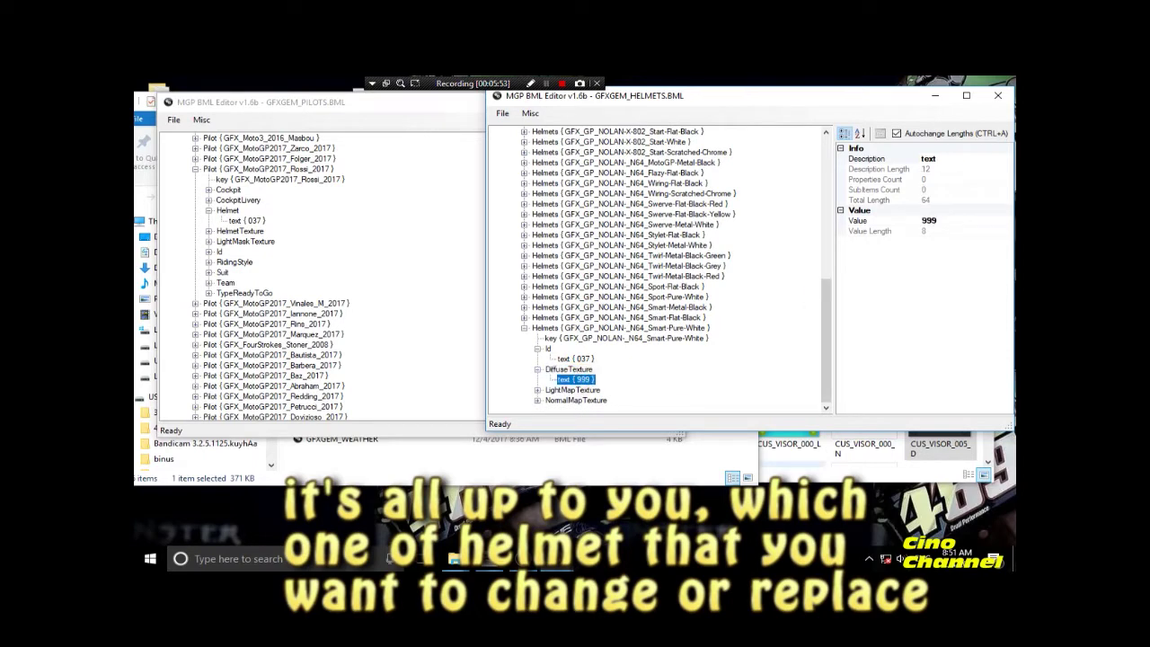
click(783, 463)
click(637, 339)
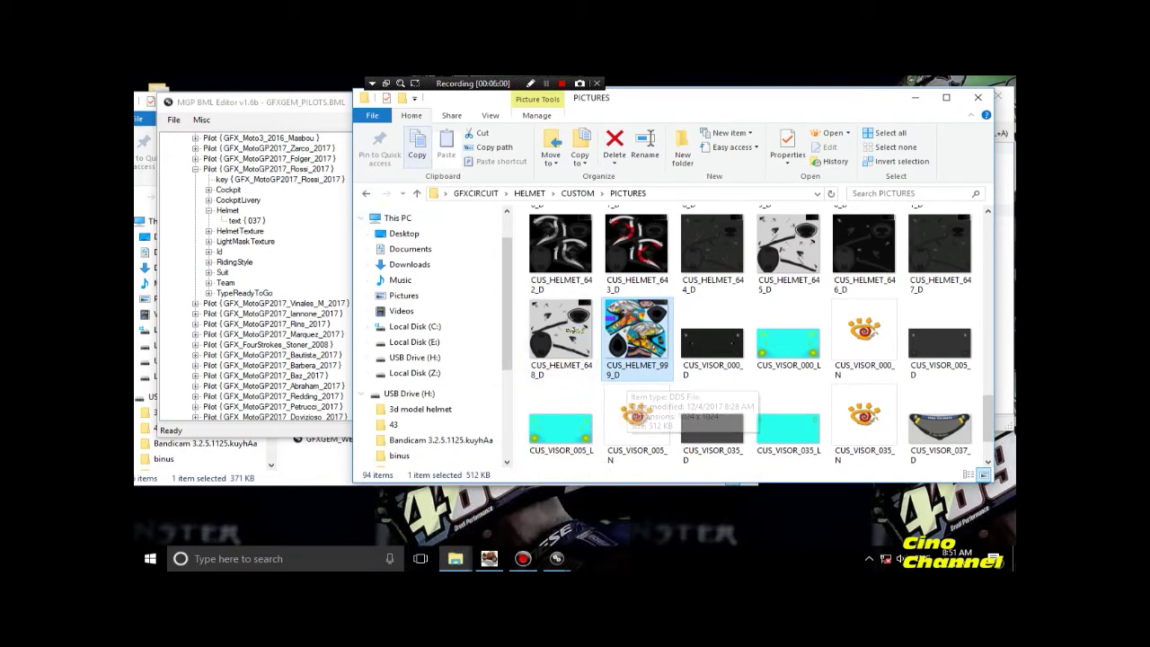
click(335, 100)
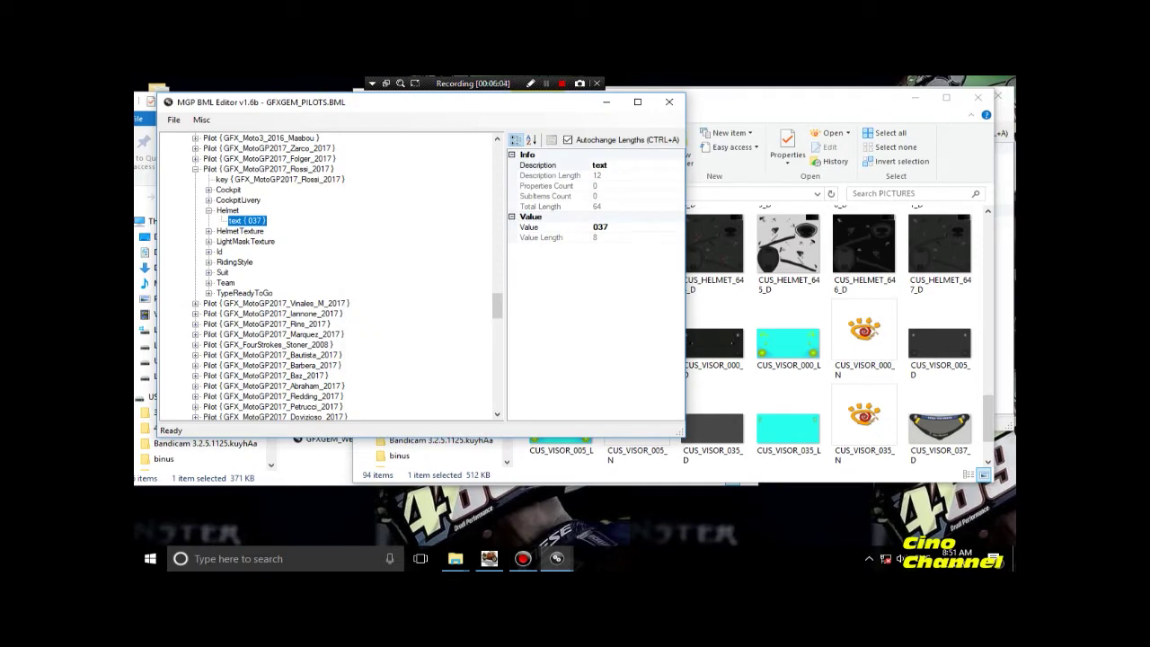
click(557, 485)
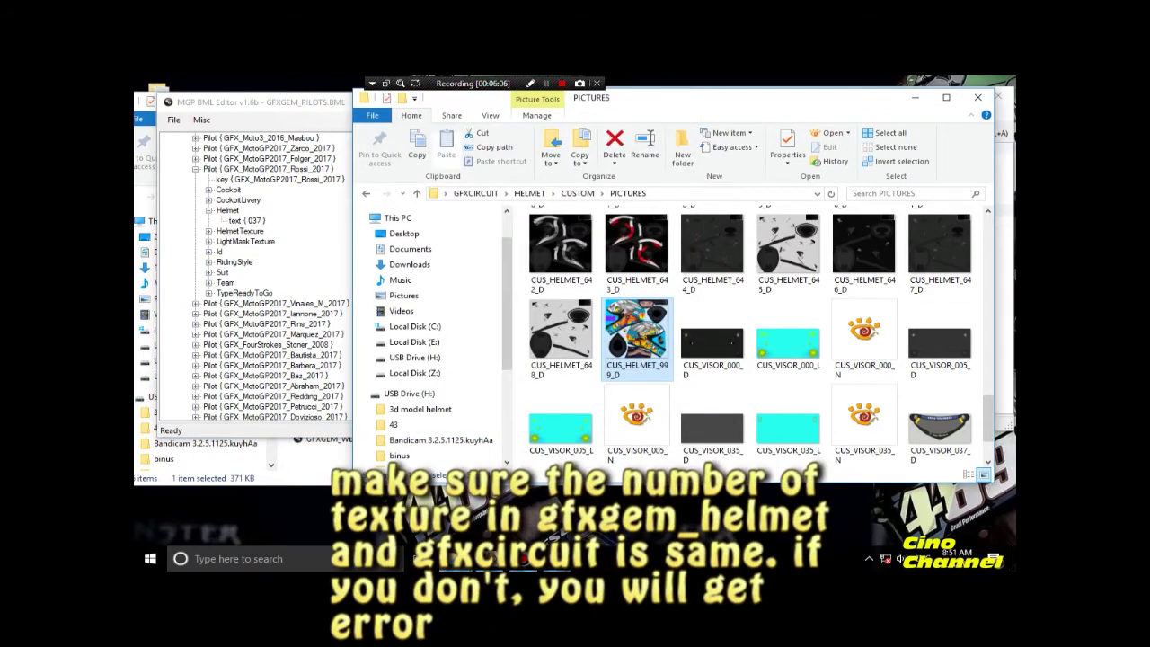
Expand the LightMapTexture of the N64_Smart-Pure-White helmet and select its text value.
click(1003, 108)
double_click(589, 390)
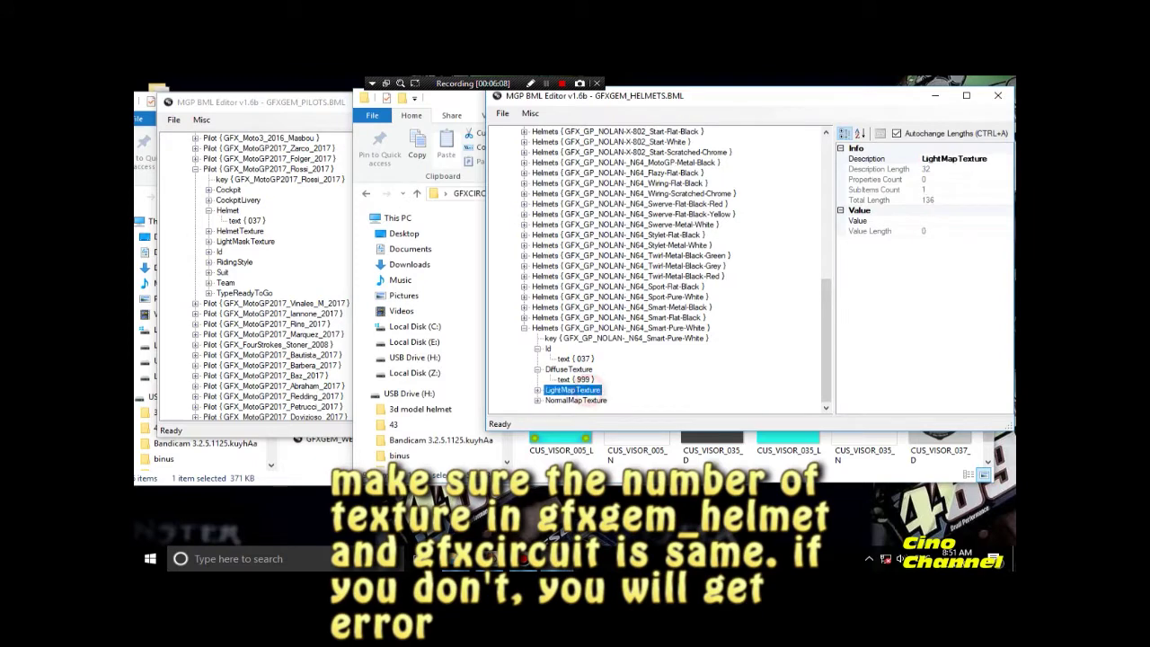
click(587, 400)
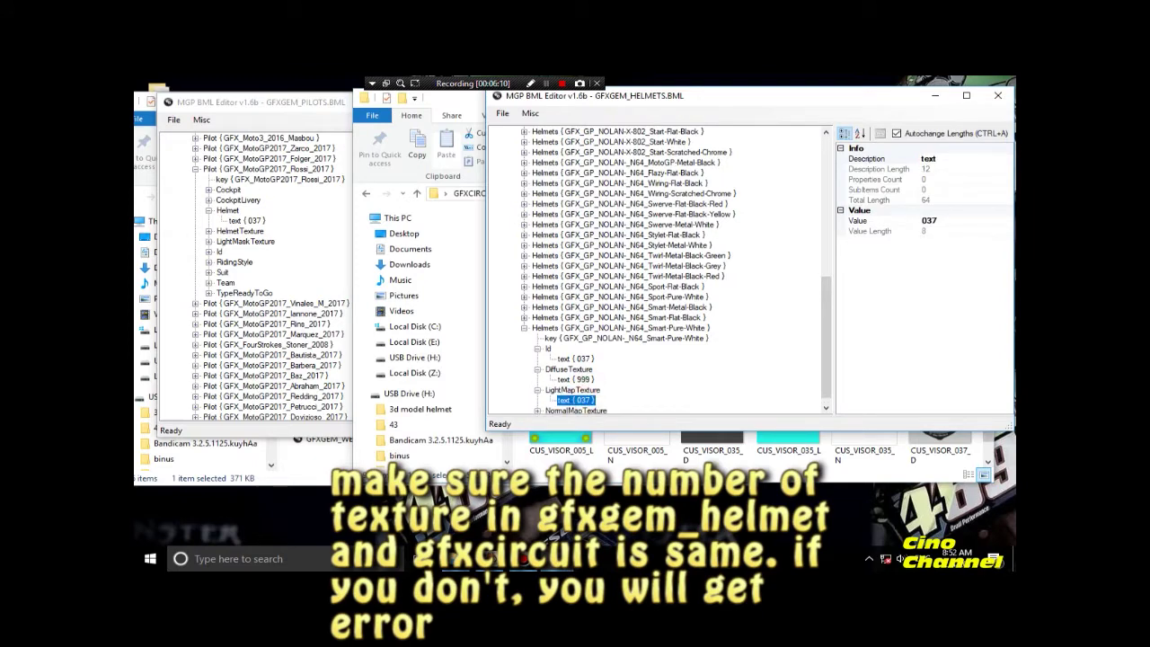
Check the N64_Smart-Pure-White LightMapTexture number against CUS_HELMET_037_L in the GFXCIRCUIT PICTURES folder, and return to the GFXGEM_HELMETS file.
click(662, 469)
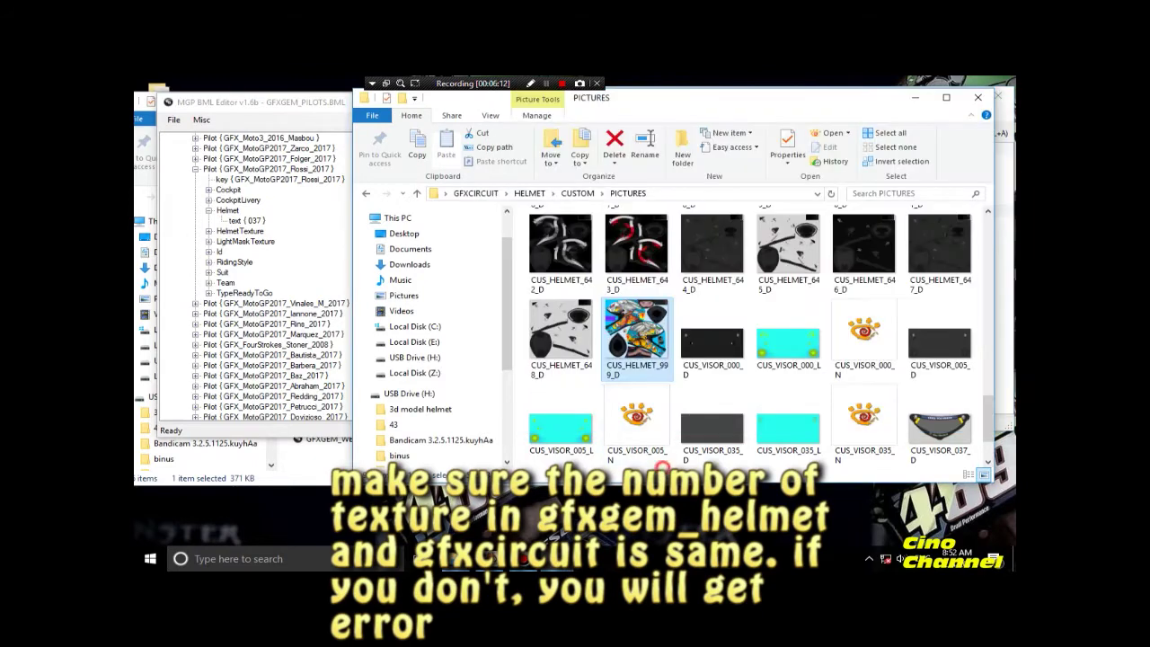
scroll(862, 334, up, 5)
scroll(862, 377, up, 10)
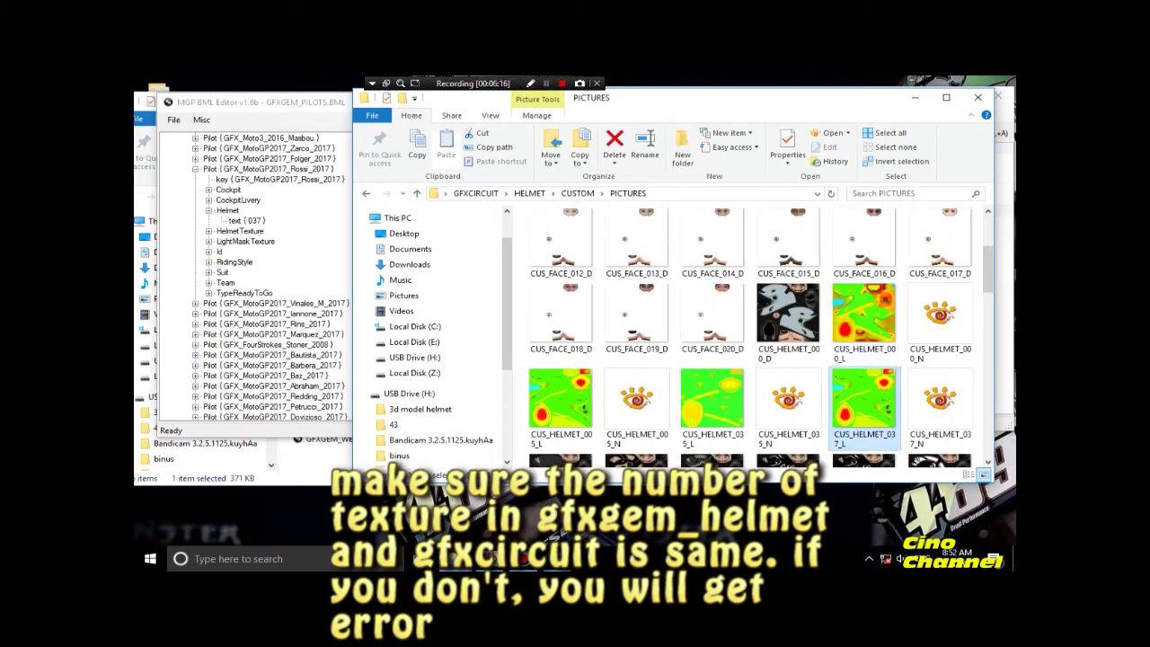
click(891, 434)
drag(897, 434, 888, 434)
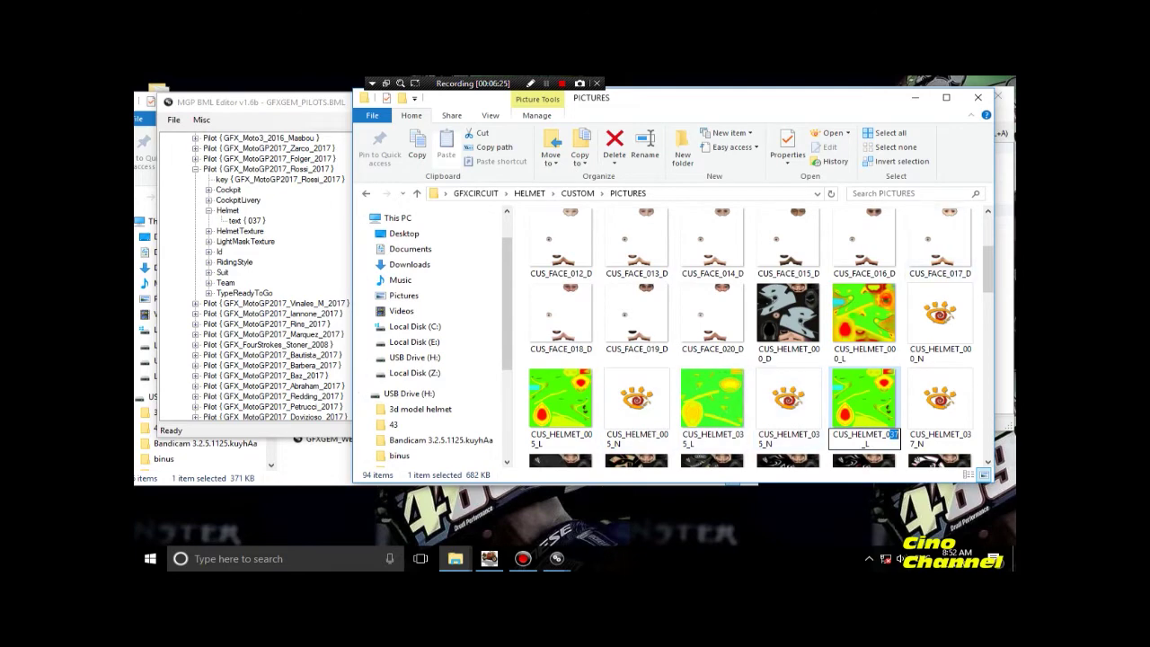
click(1004, 150)
click(577, 400)
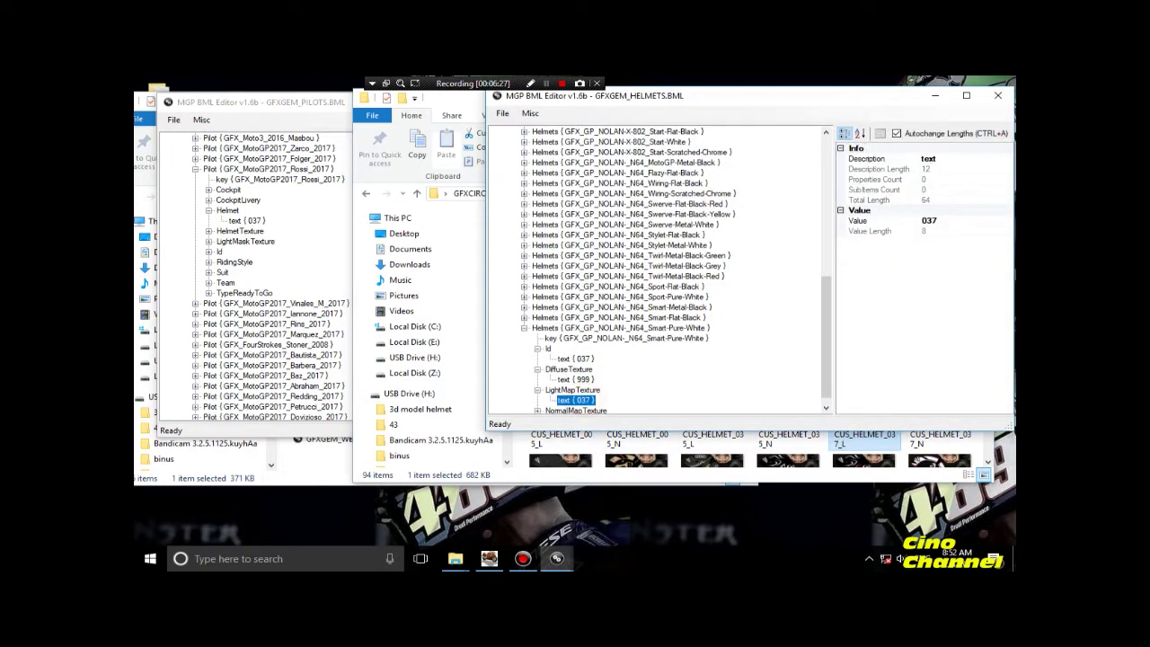
Expand the N64_Smart-Pure-White NormalMapTexture and check its number against CUS_HELMET_037_N in the PICTURES folder.
drag(826, 378, 826, 386)
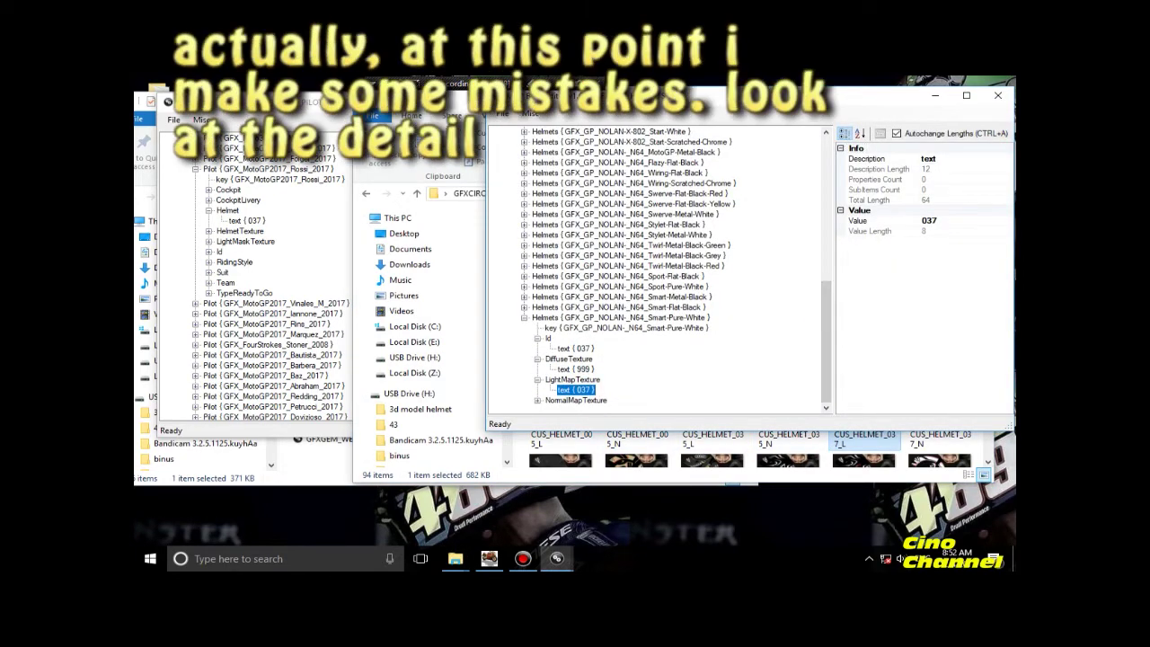
double_click(584, 401)
click(584, 401)
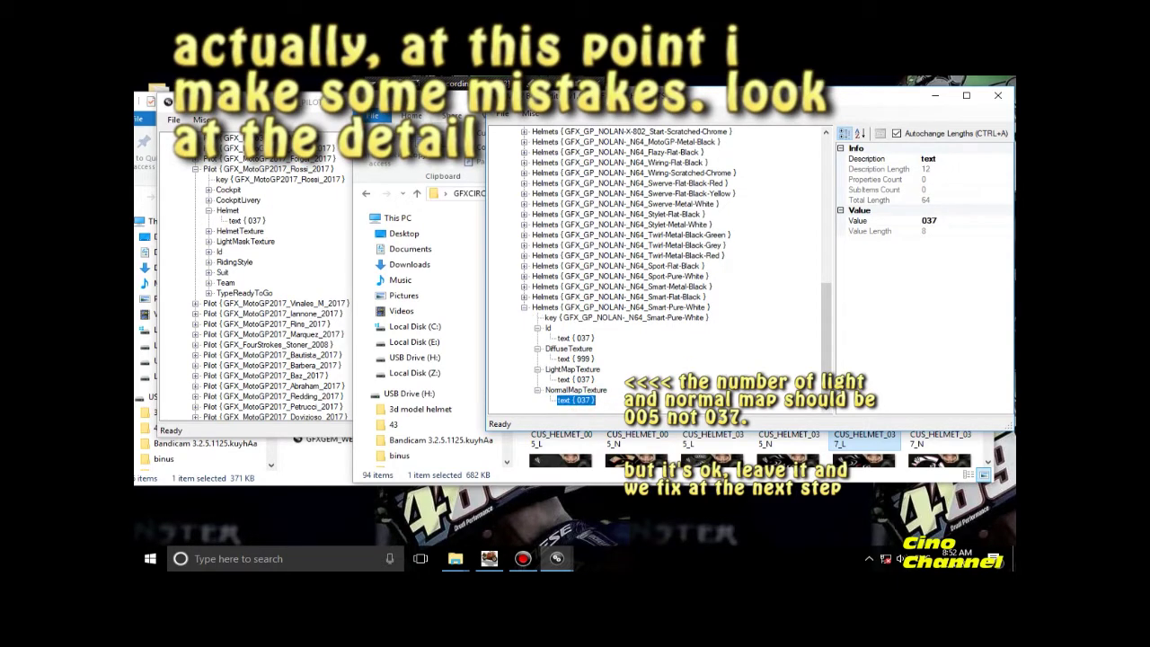
click(918, 443)
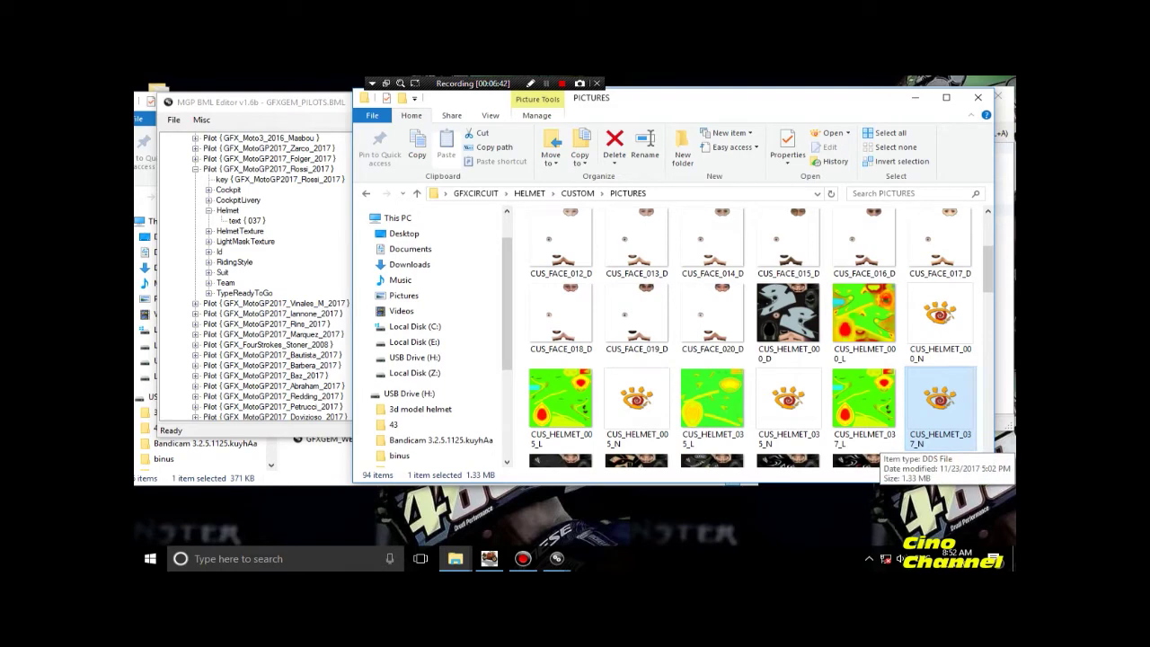
click(914, 97)
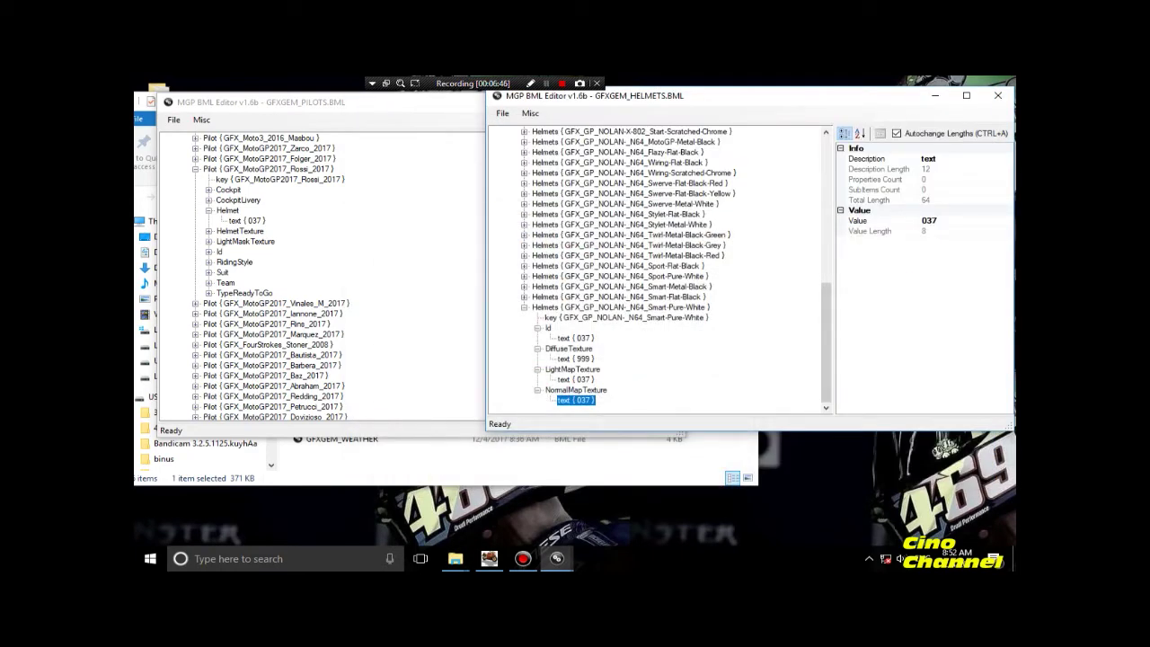
Collapse the N64_Smart-Pure-White entry, expand N64_Smart-Flat-Black and set its Id text value to 037.
click(524, 308)
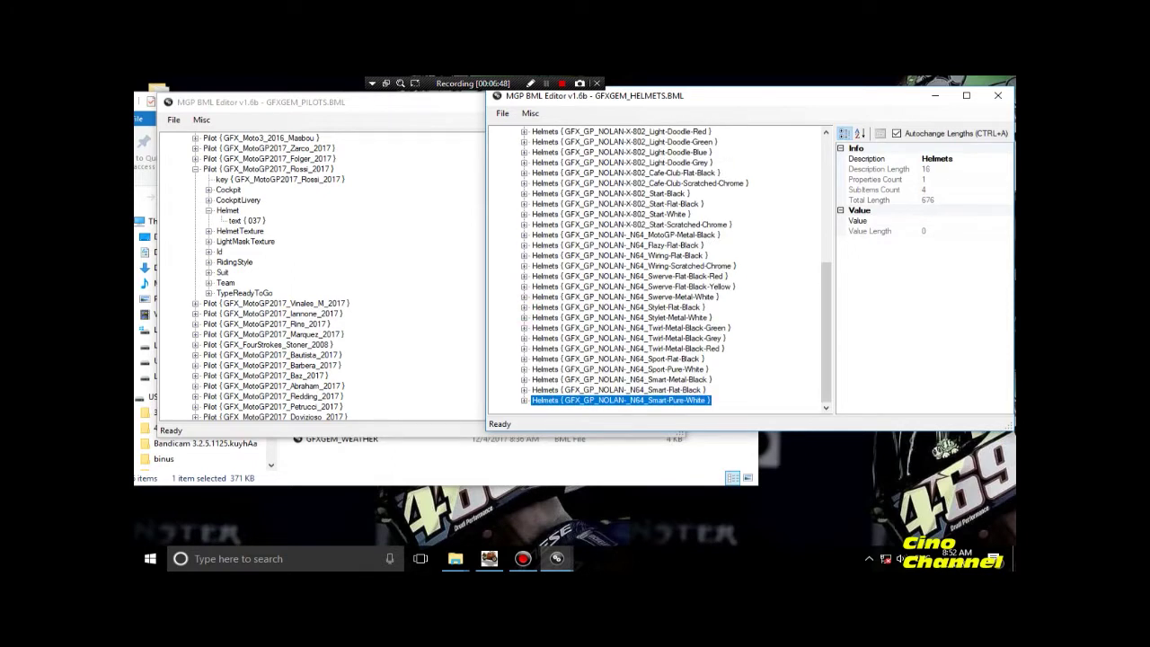
double_click(681, 388)
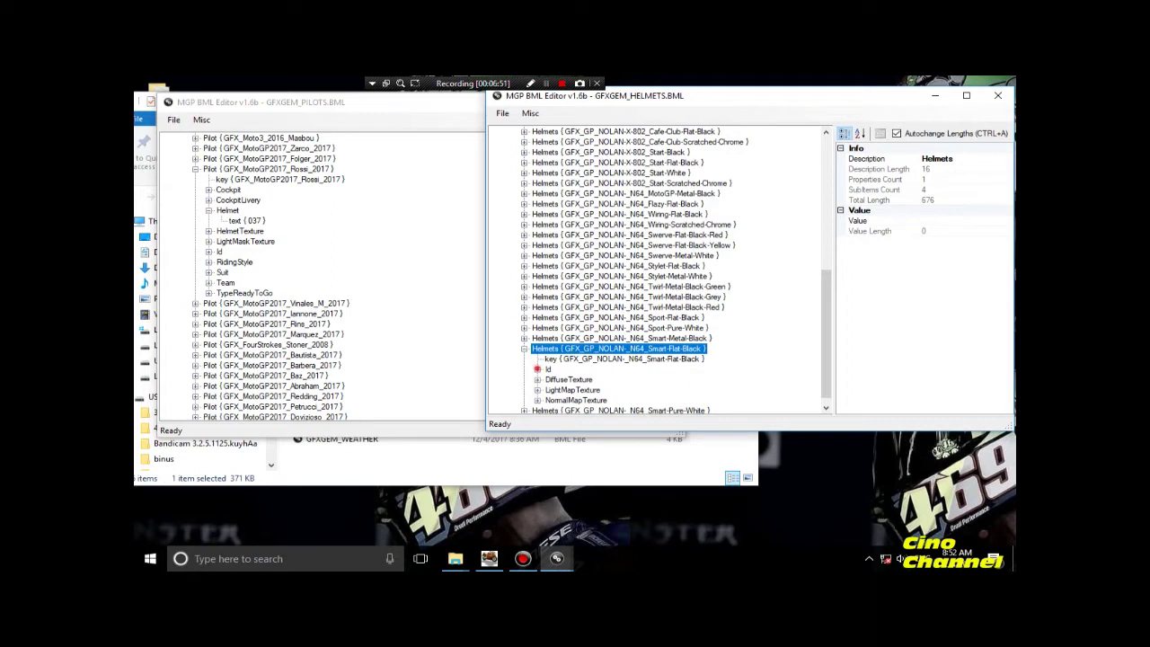
click(536, 369)
click(577, 380)
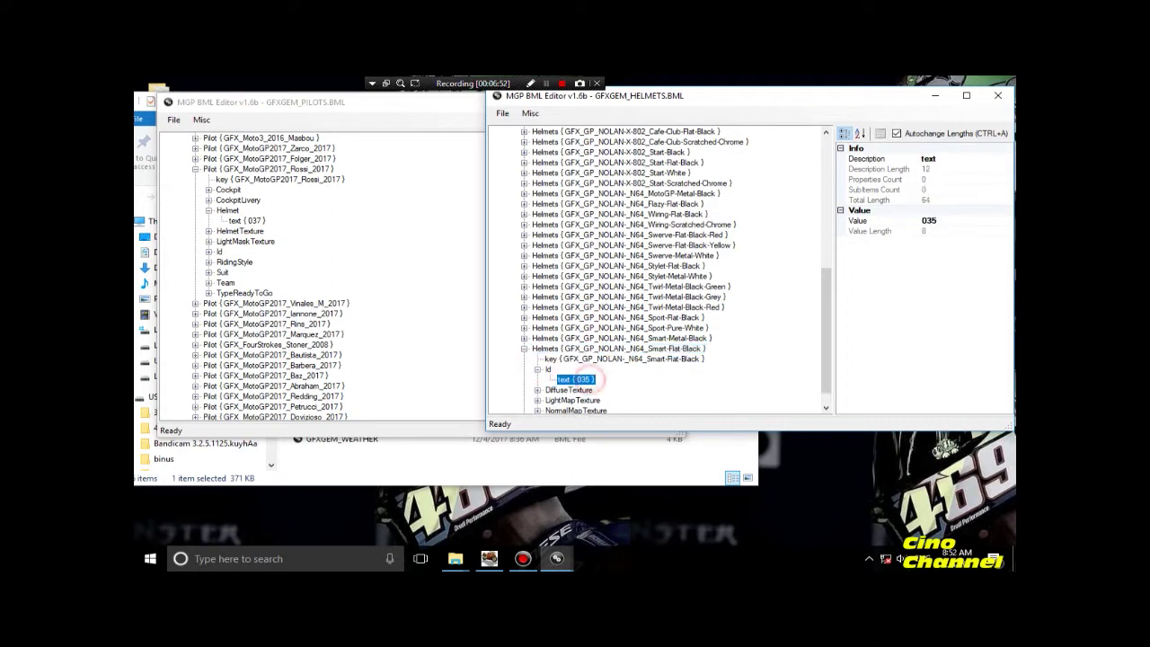
click(929, 220)
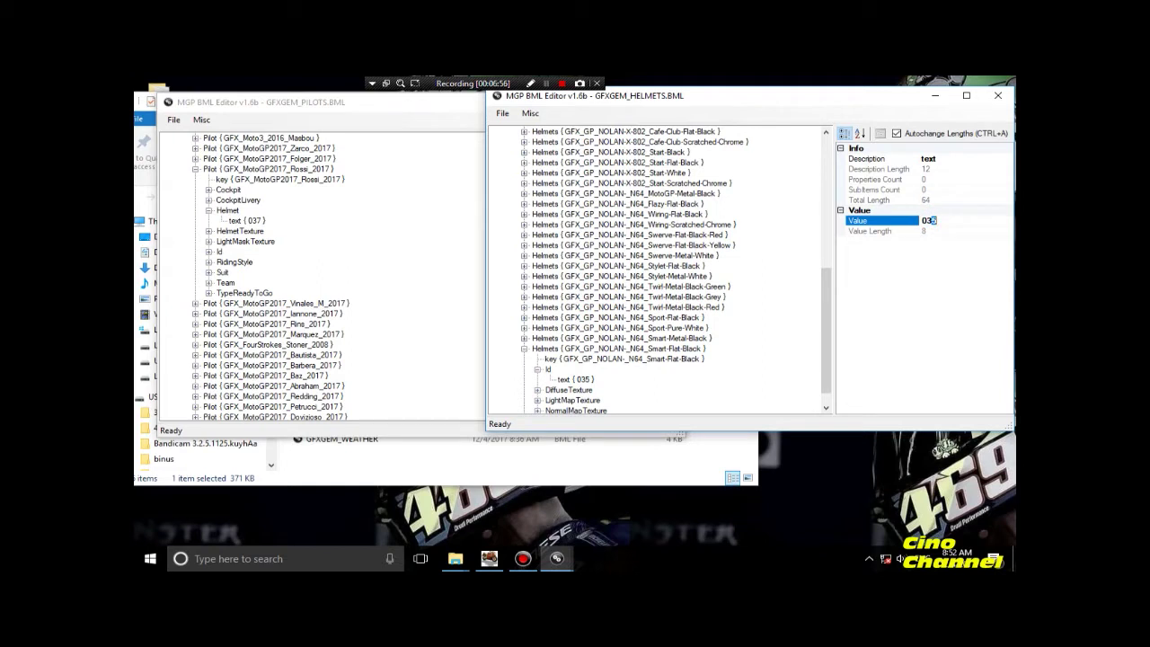
click(590, 379)
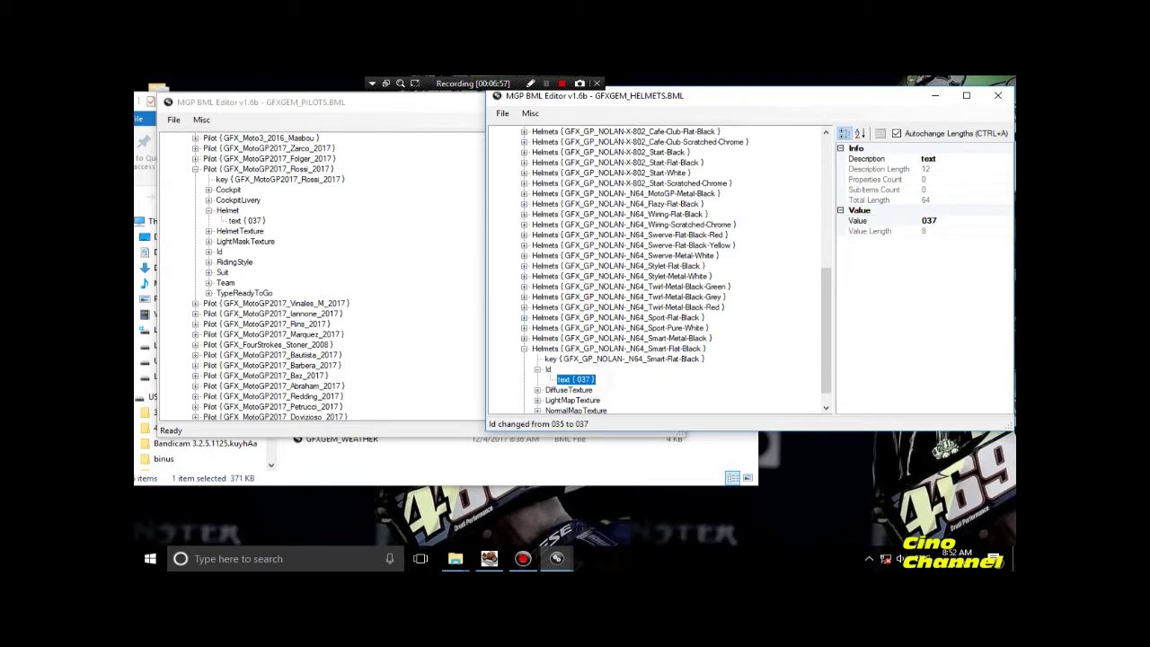
Expand the DiffuseTexture of the N64_Smart-Flat-Black helmet and select its text value.
click(579, 370)
double_click(581, 370)
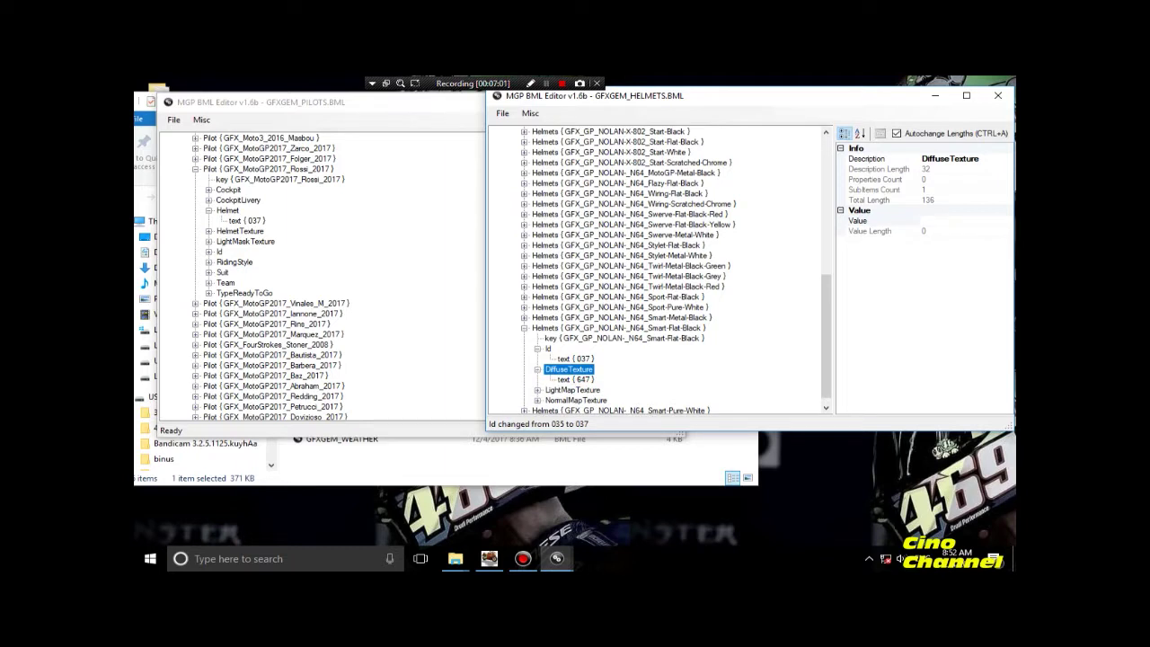
click(585, 379)
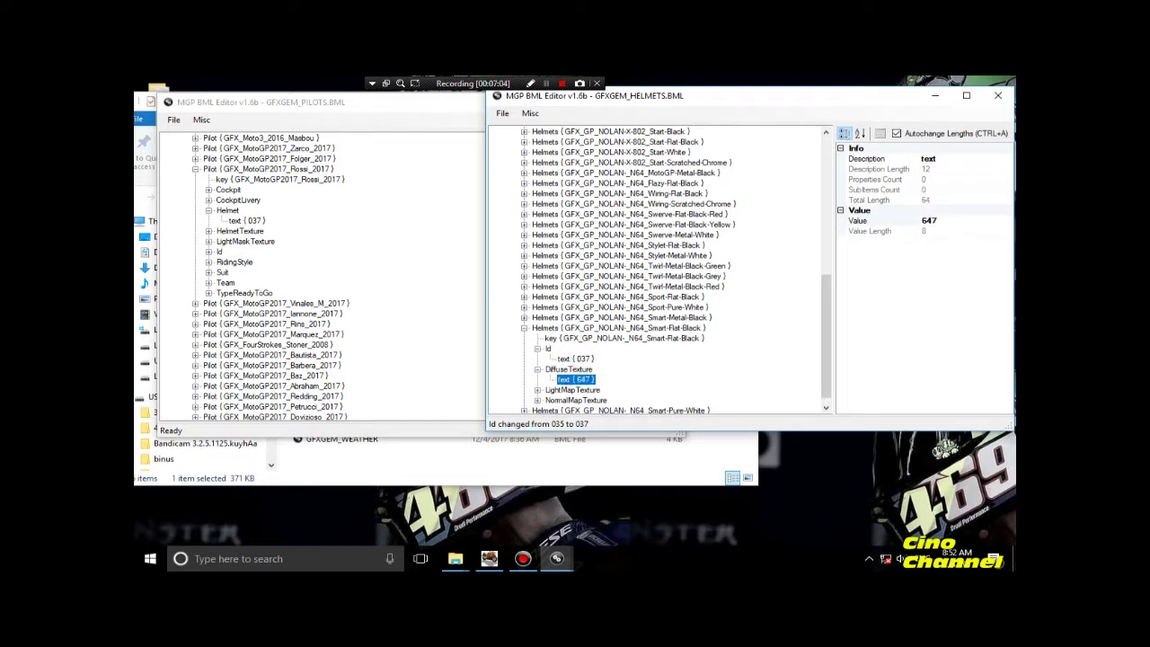
Bring up the MOTOGP2017 HELMET PICTURES folder window and close it.
click(455, 558)
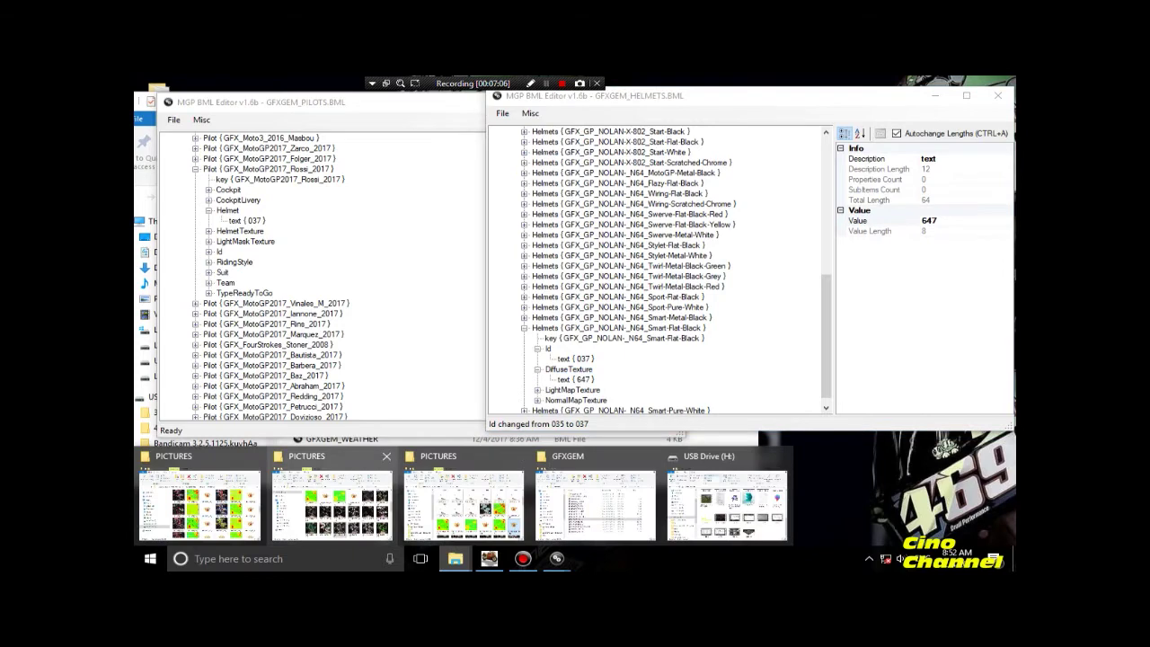
click(200, 503)
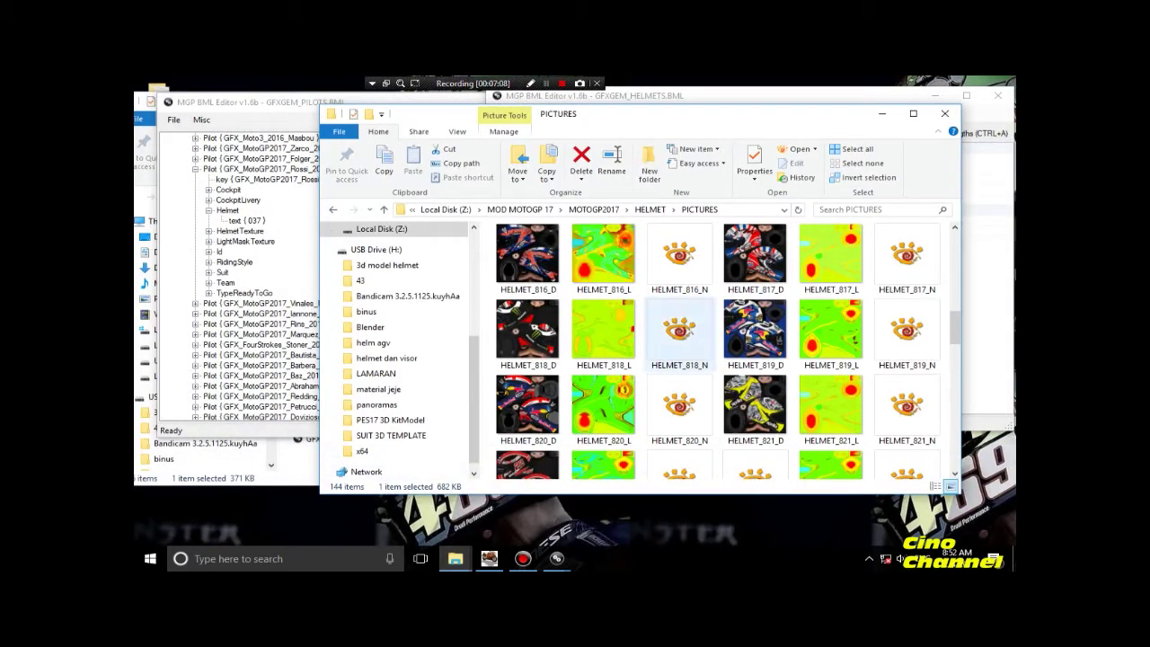
click(944, 113)
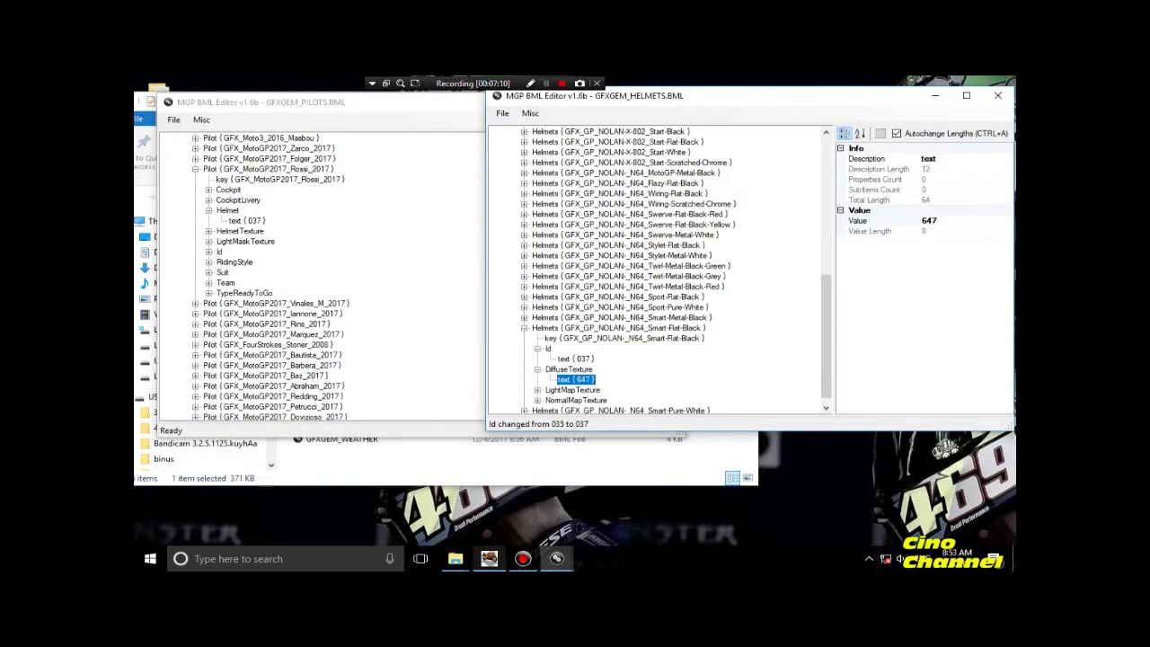
Look through the helmet and visor textures in the GFXCIRCUIT CUSTOM PICTURES folder and close its duplicate window.
mouse_move(455, 558)
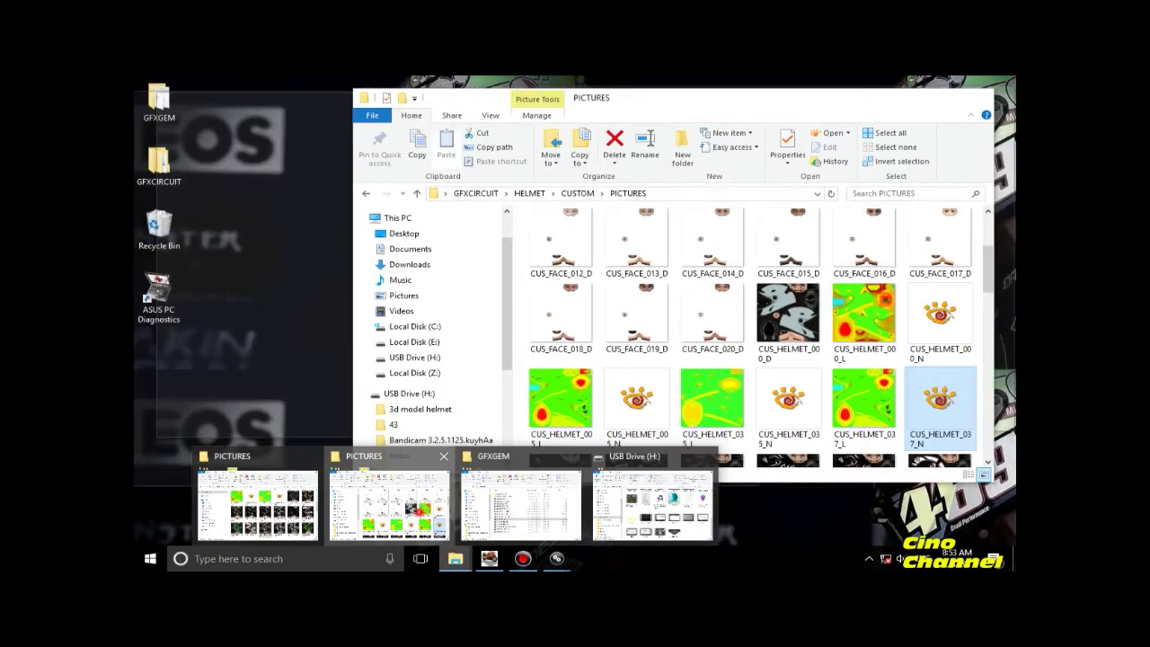
click(258, 504)
scroll(750, 337, down, 10)
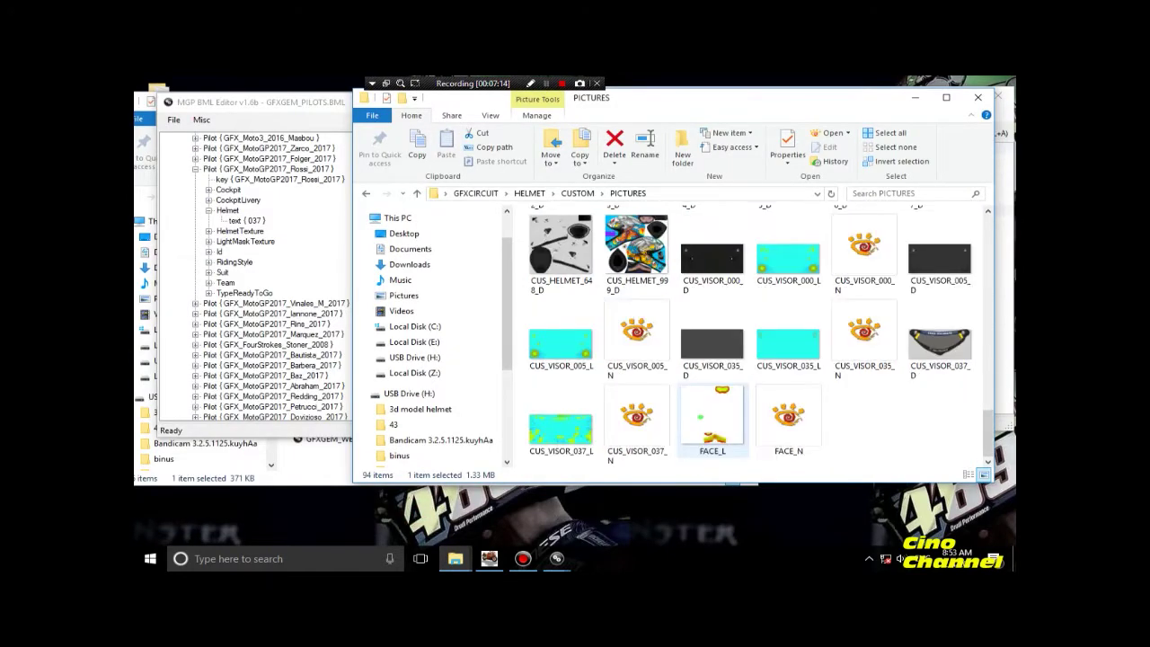
click(922, 447)
scroll(713, 340, up, 4)
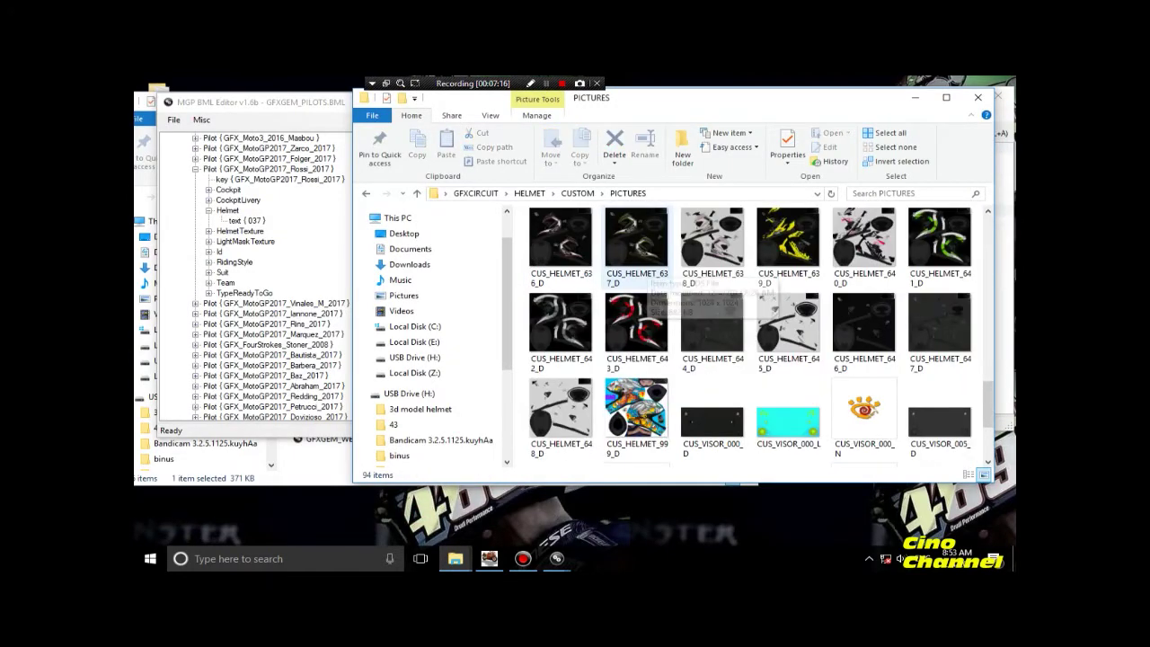
scroll(640, 267, down, 4)
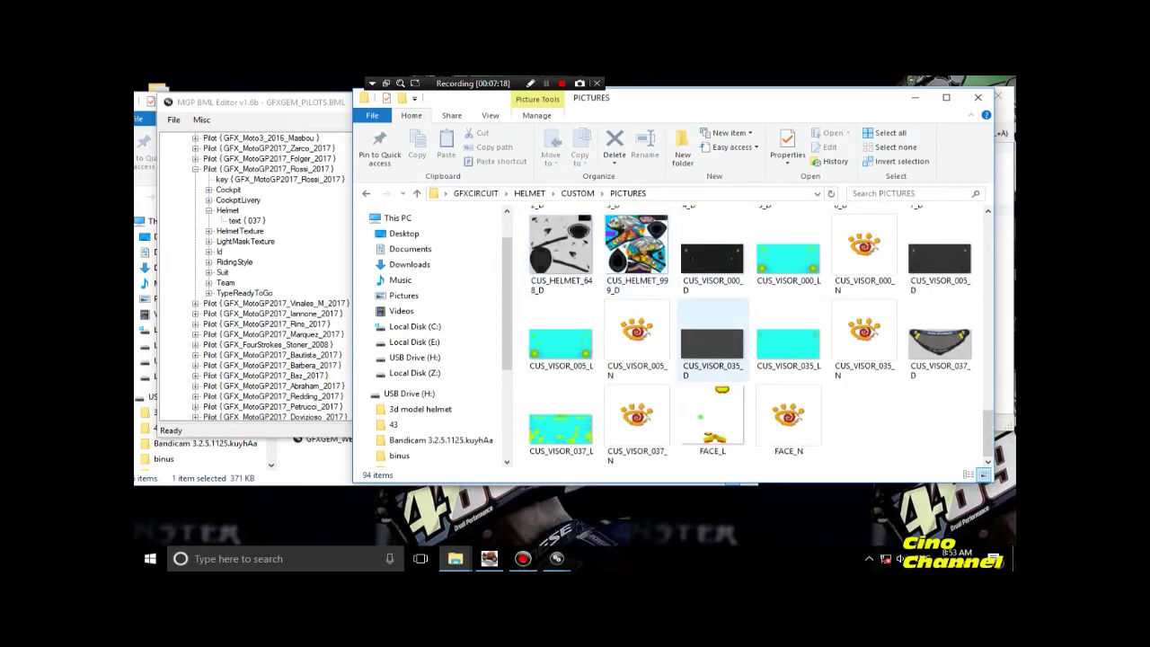
click(455, 558)
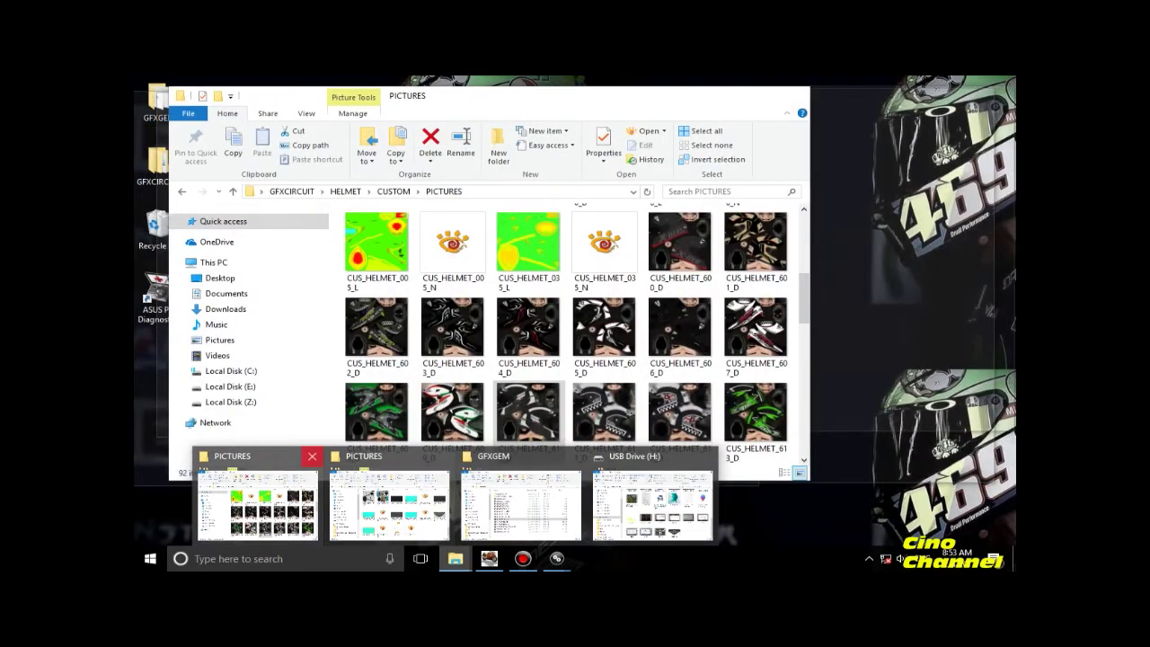
click(311, 456)
Find the helm oci texture on USB Drive (H:), preview the image and inspect its file properties.
click(587, 503)
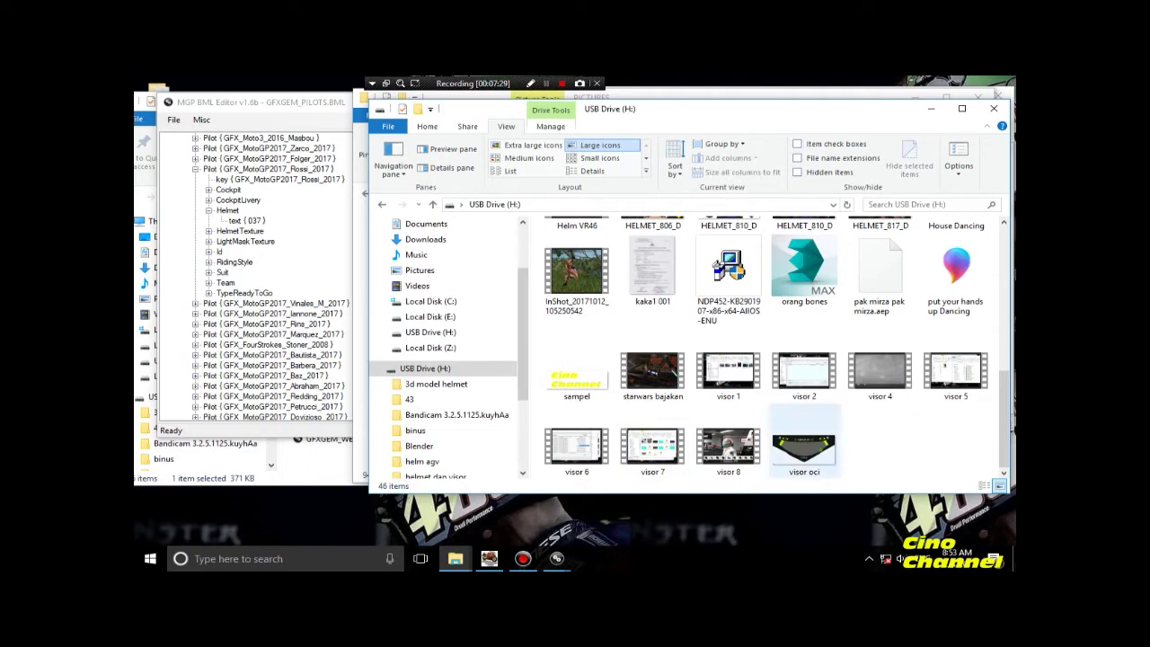
scroll(803, 440, up, 2)
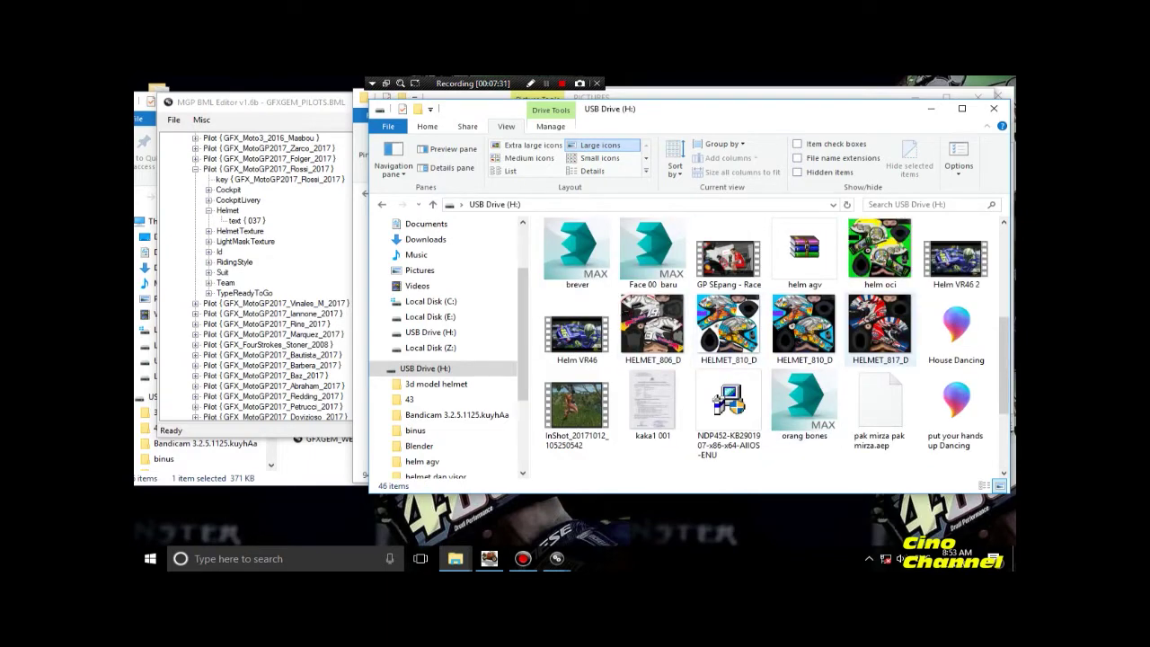
scroll(879, 328, up, 3)
double_click(879, 421)
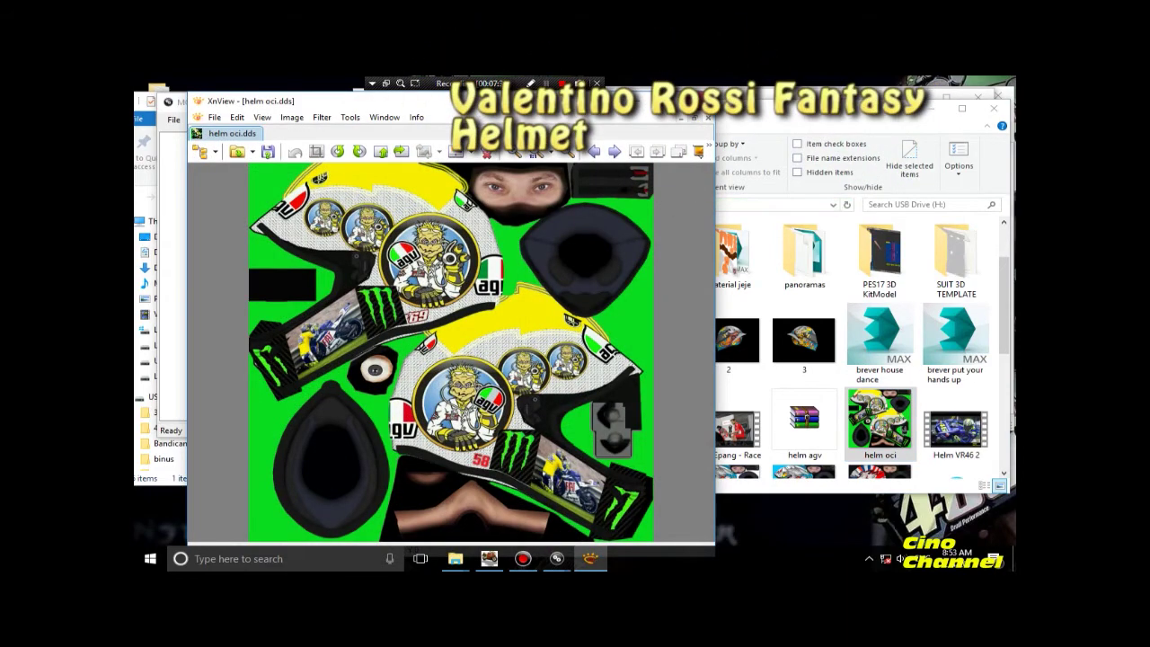
click(700, 98)
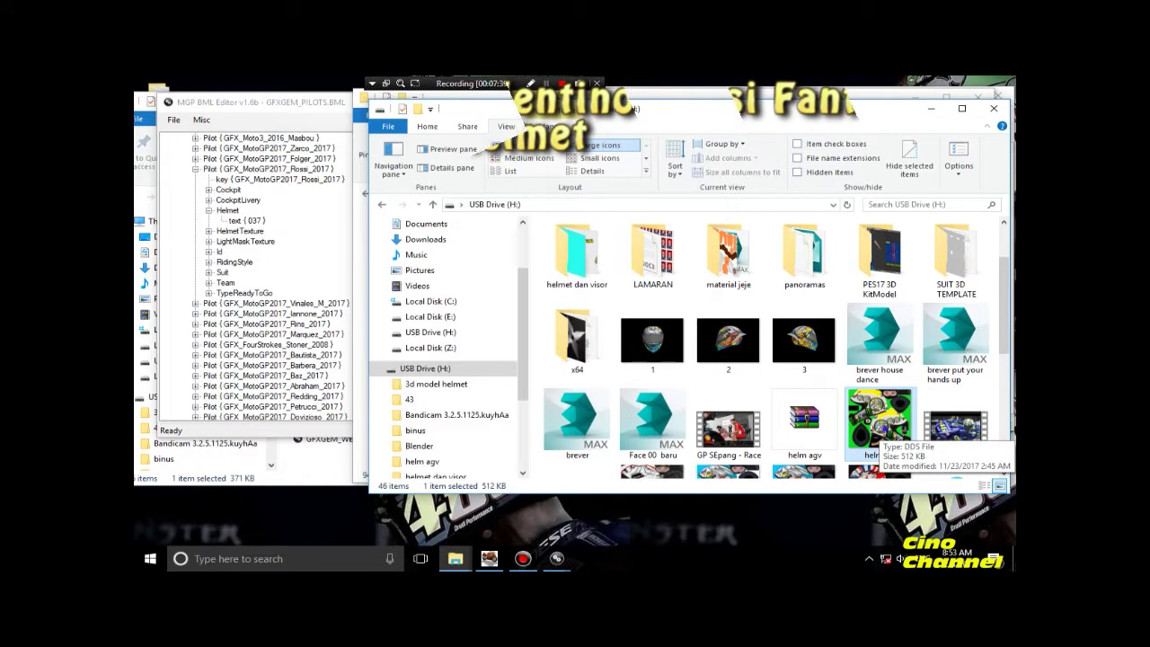
right_click(878, 427)
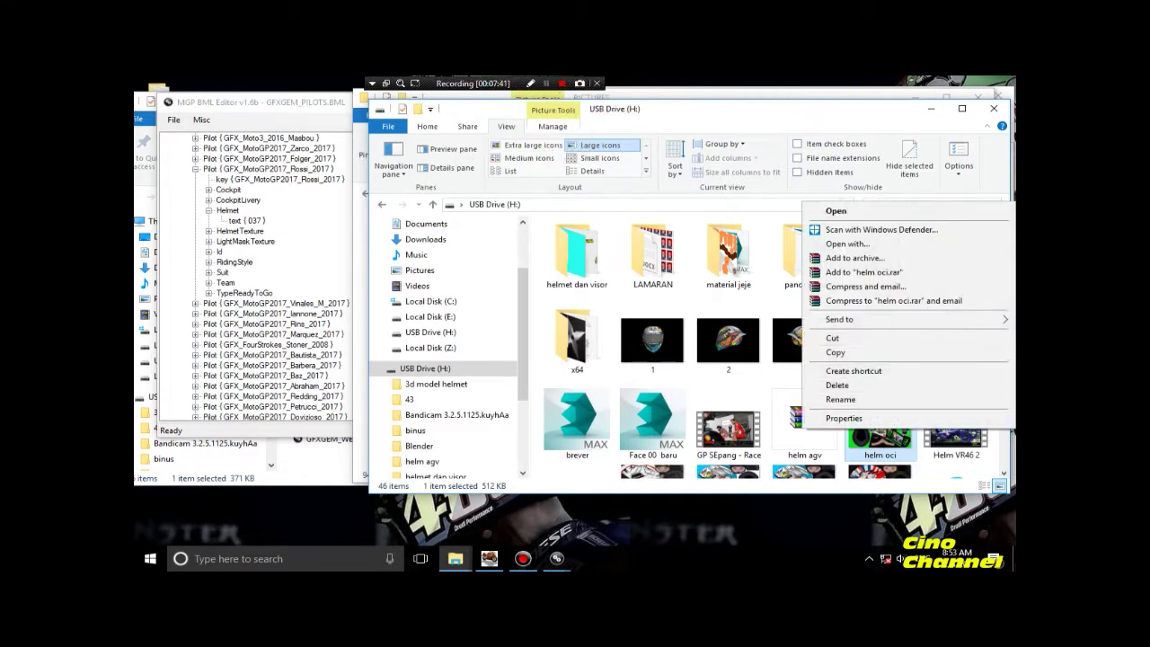
click(844, 418)
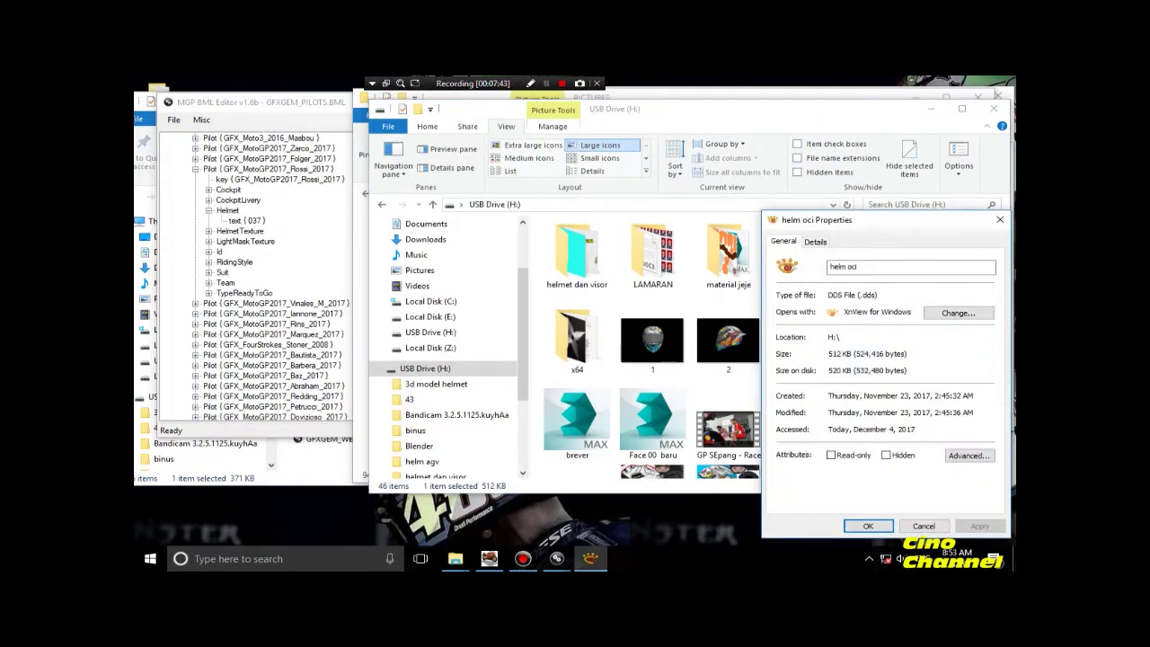
click(1000, 220)
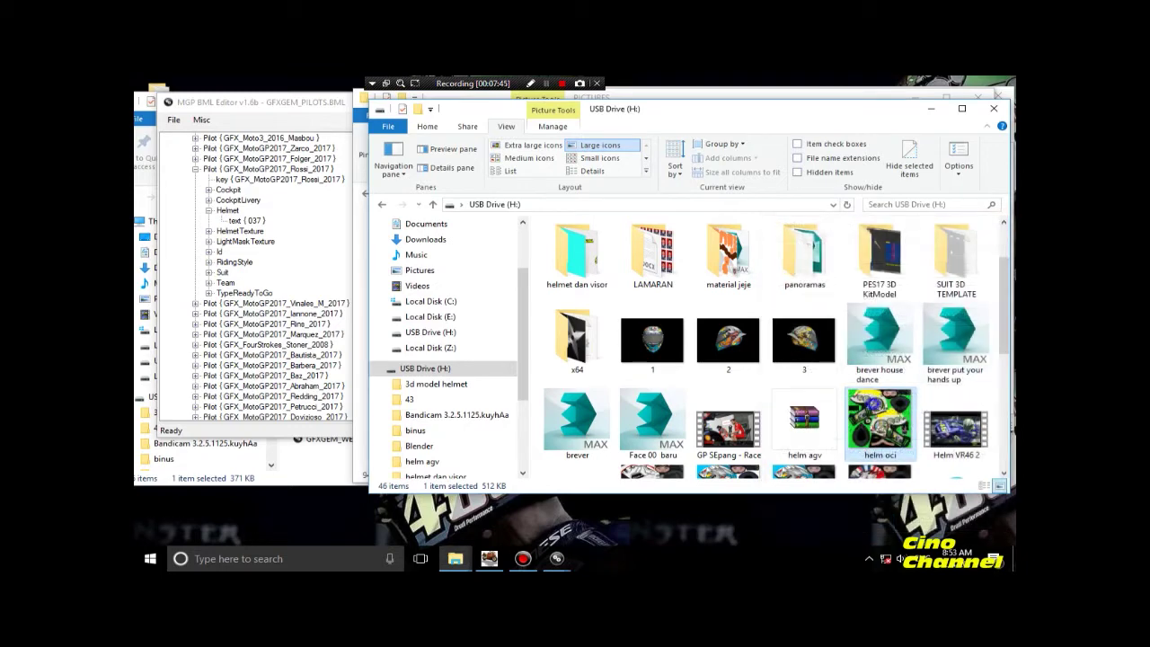
Copy the helm oci texture from USB Drive (H:) into the GFXCIRCUIT HELMET CUSTOM PICTURES folder.
right_click(862, 420)
click(854, 326)
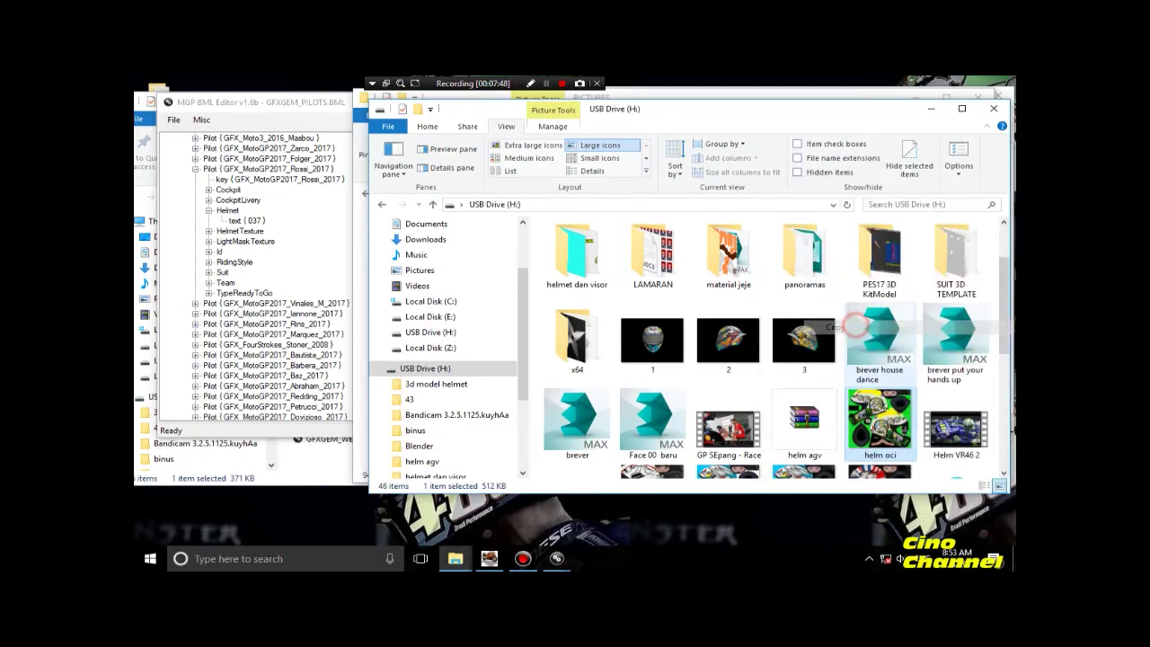
click(931, 108)
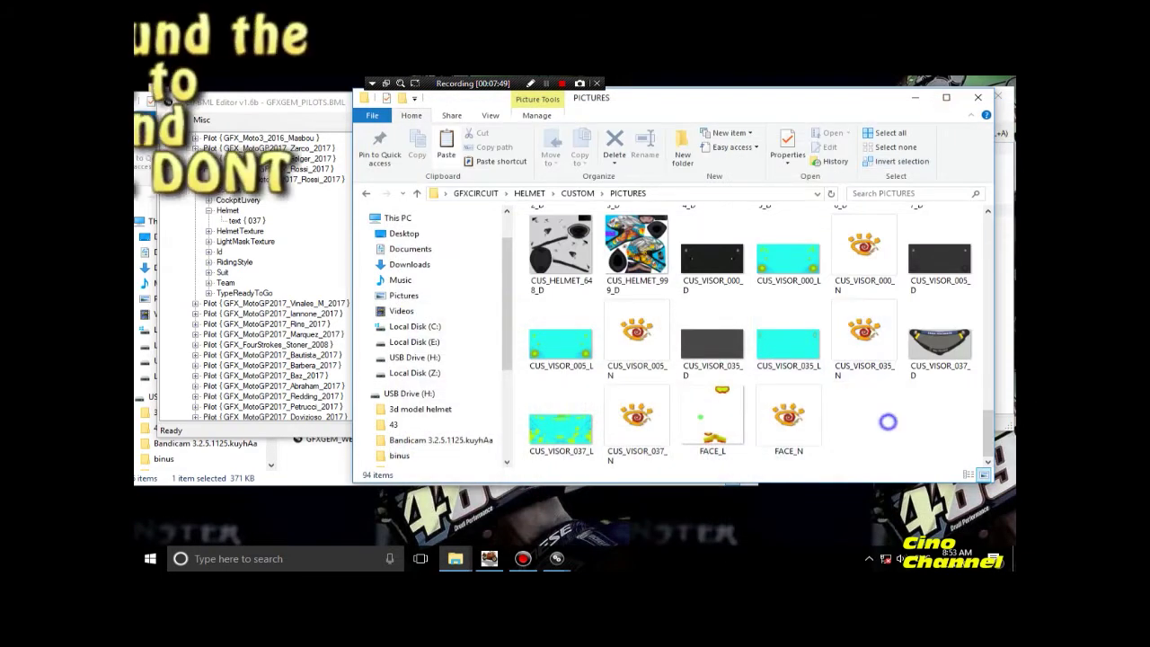
right_click(887, 421)
click(886, 327)
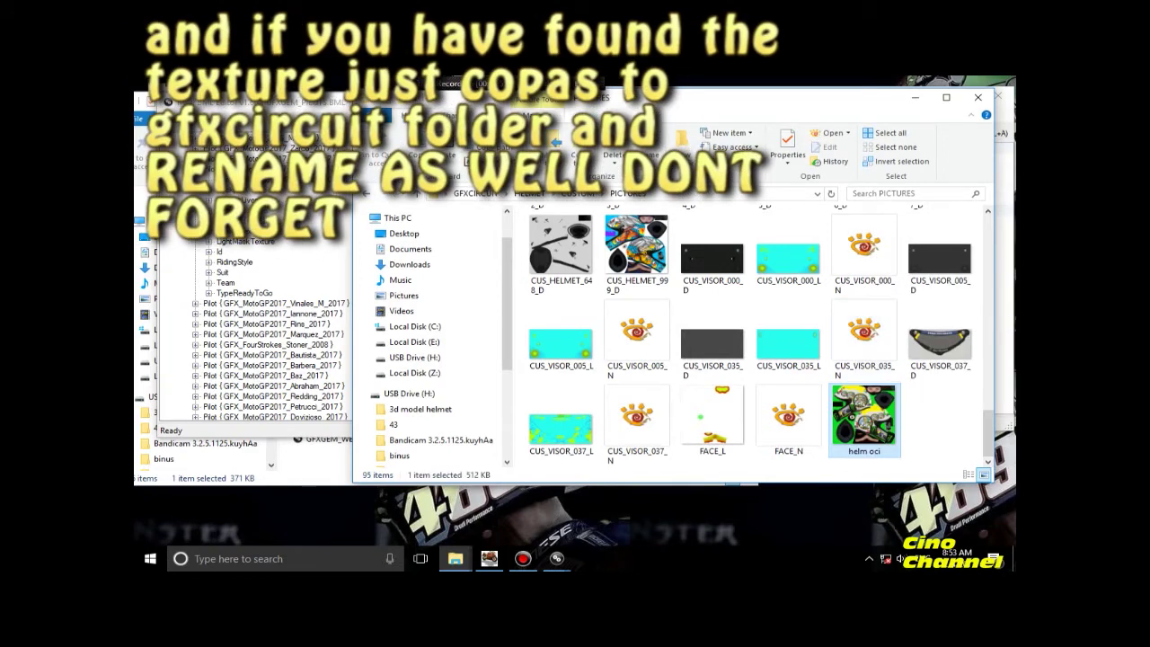
Rename the helm oci texture to CUS_HELMET_998_D, using the copied name of the CUS_HELMET_999_D file as the base.
click(622, 277)
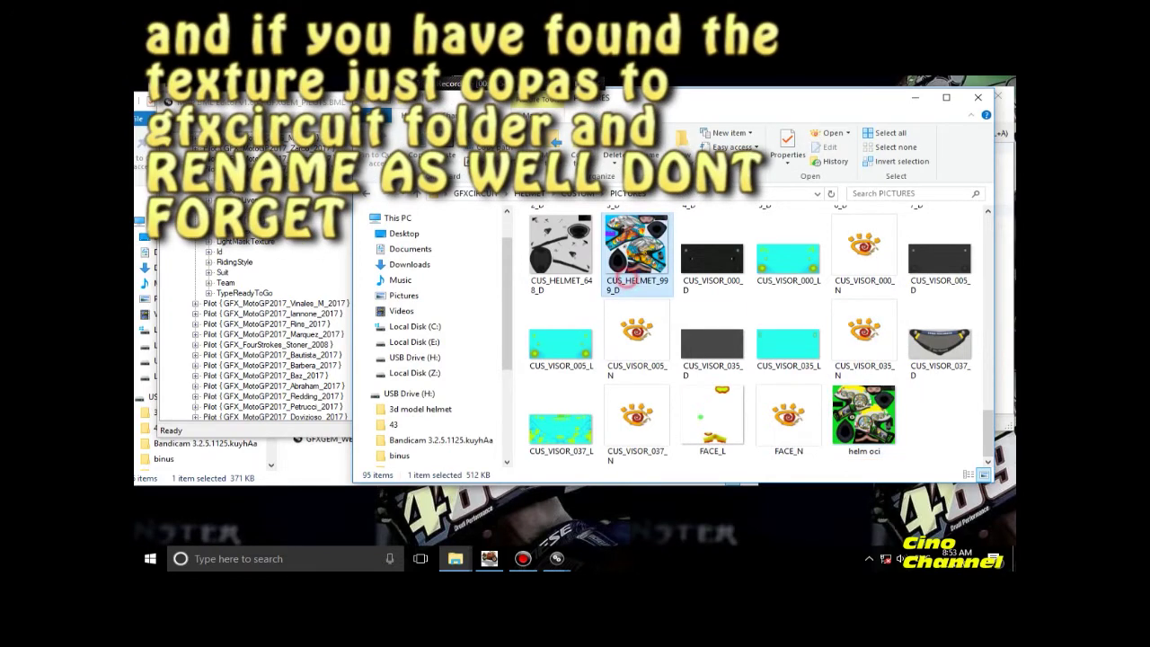
right_click(627, 284)
click(647, 509)
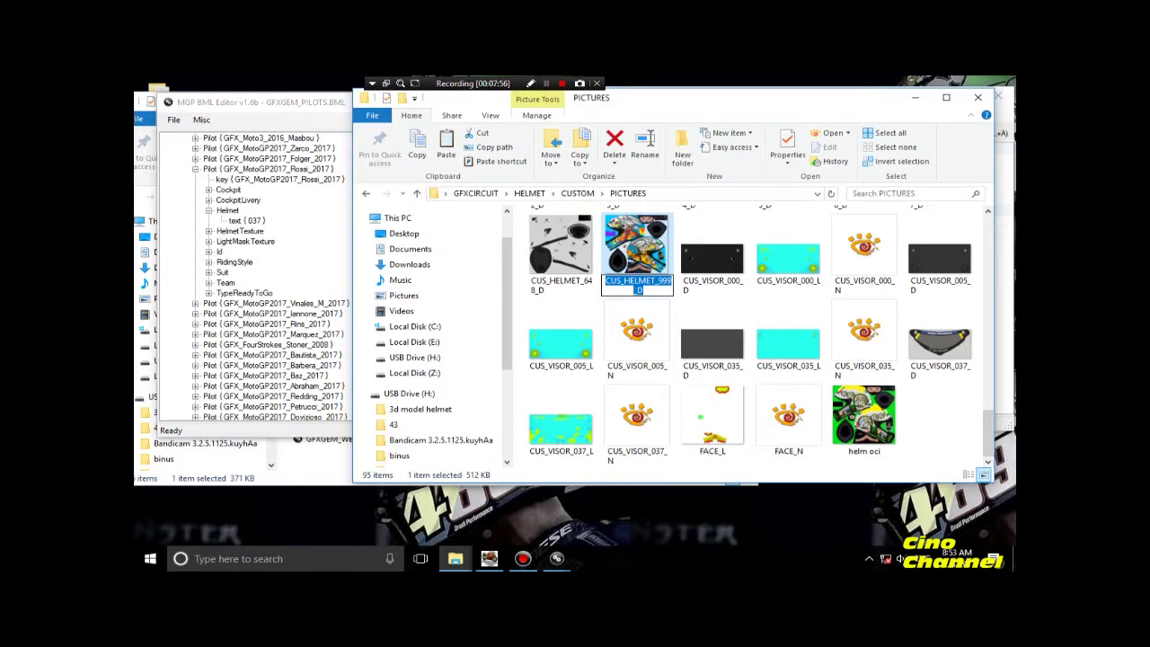
right_click(648, 282)
click(688, 322)
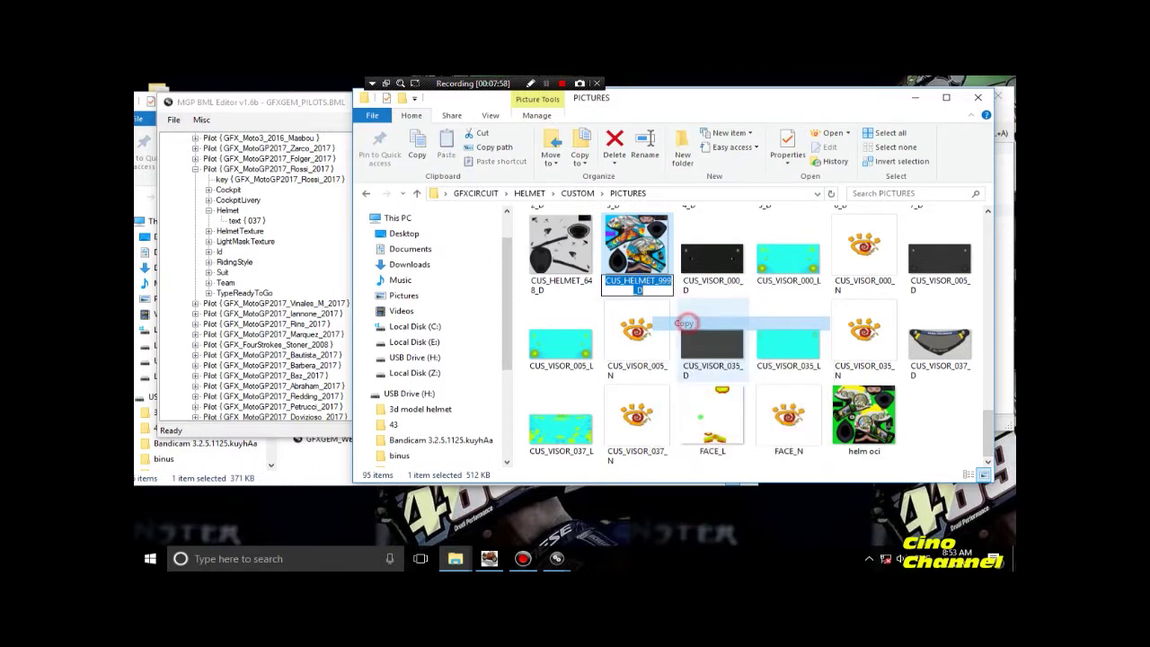
click(863, 422)
right_click(862, 439)
click(844, 406)
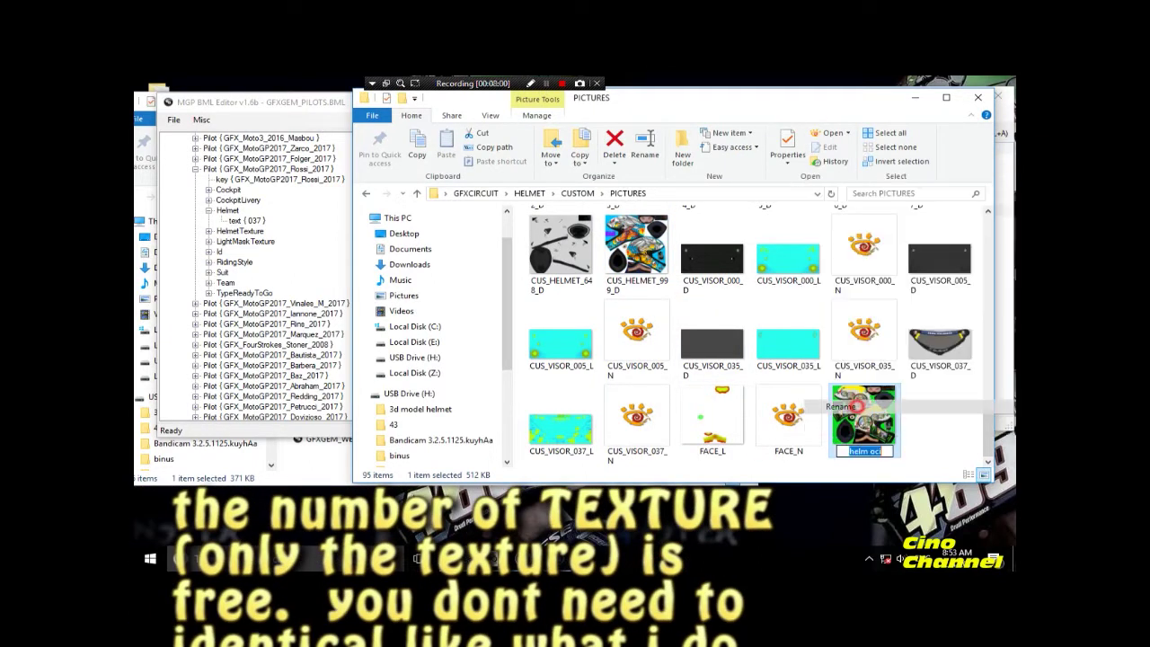
right_click(869, 452)
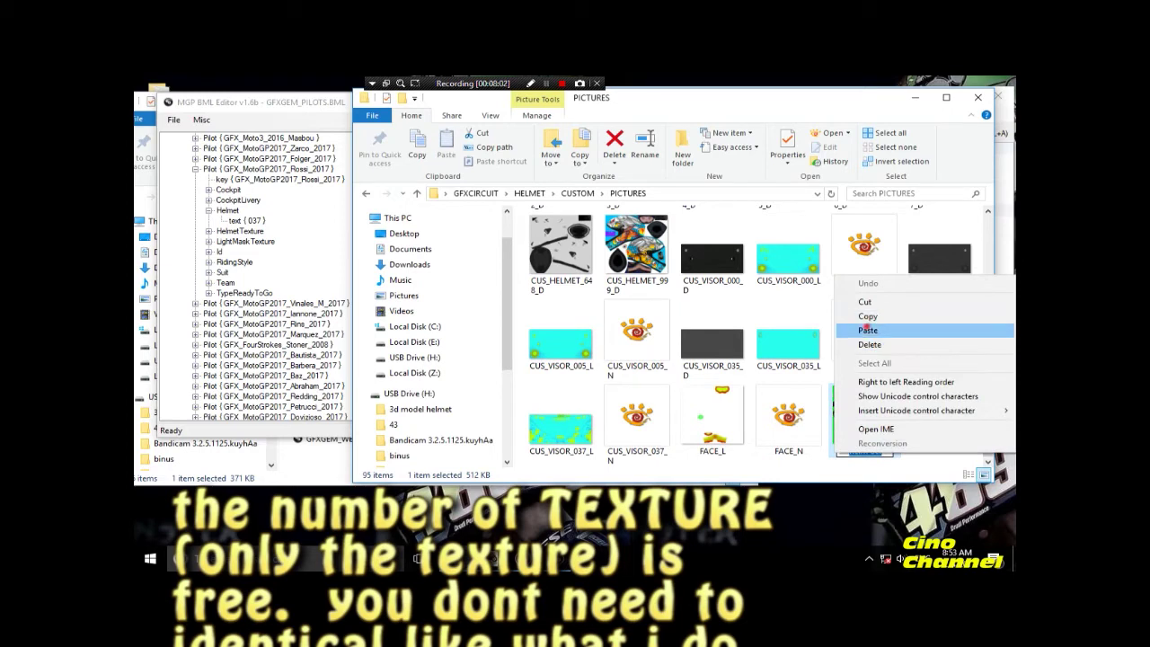
click(868, 326)
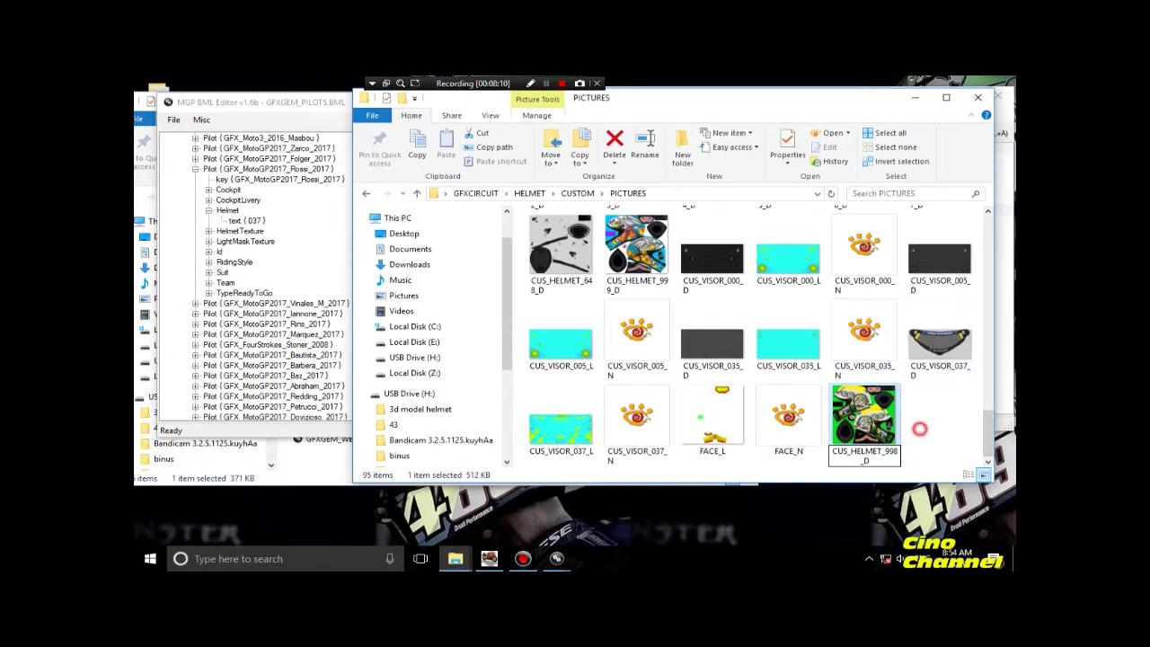
key(Return)
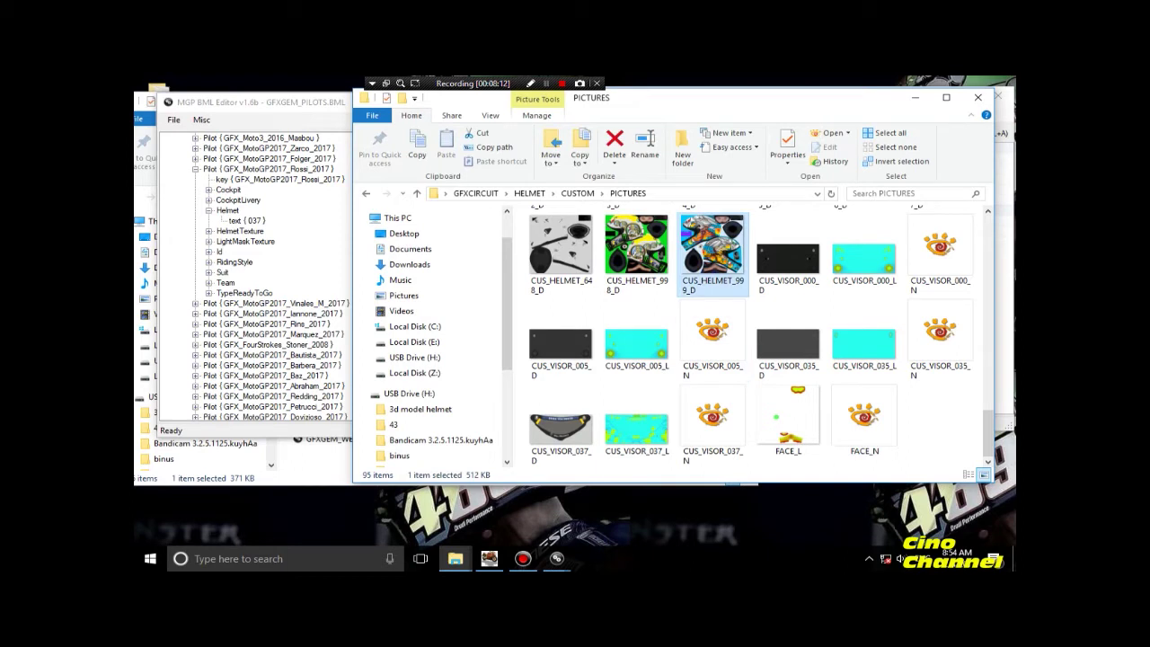
In GFXGEM_HELMETS.BML, set the DiffuseTexture value of the GFX_GP_NOLAN-_N64_Smart-Flat-Black helmet to 998.
click(643, 281)
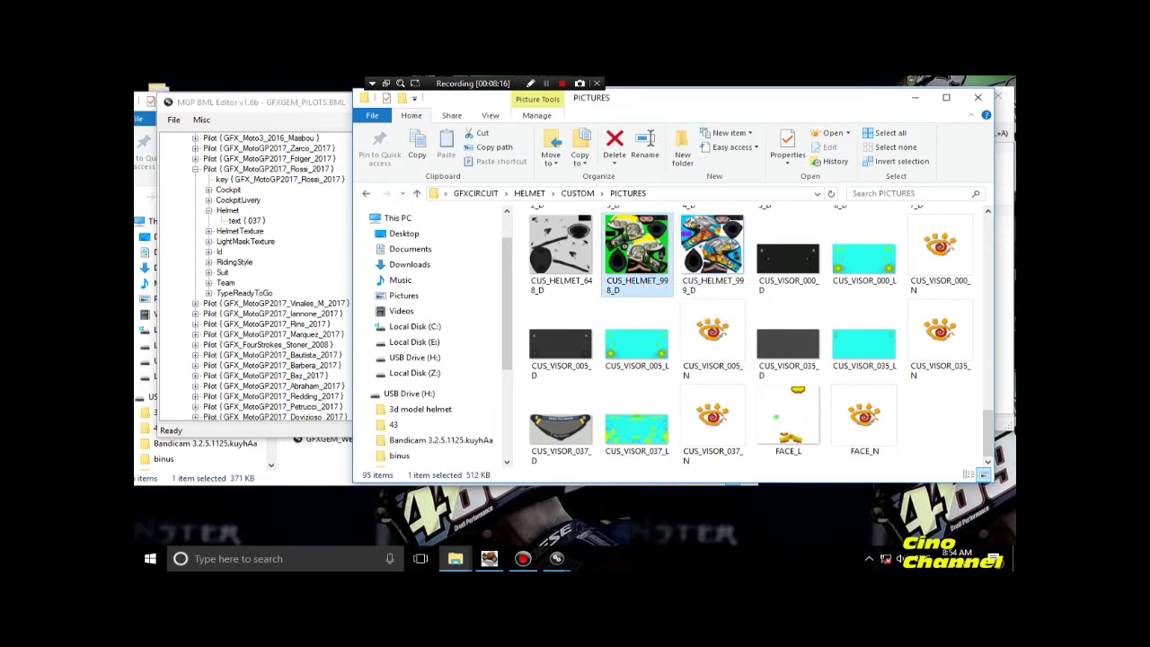
drag(651, 97, 701, 99)
drag(399, 103, 306, 103)
click(510, 105)
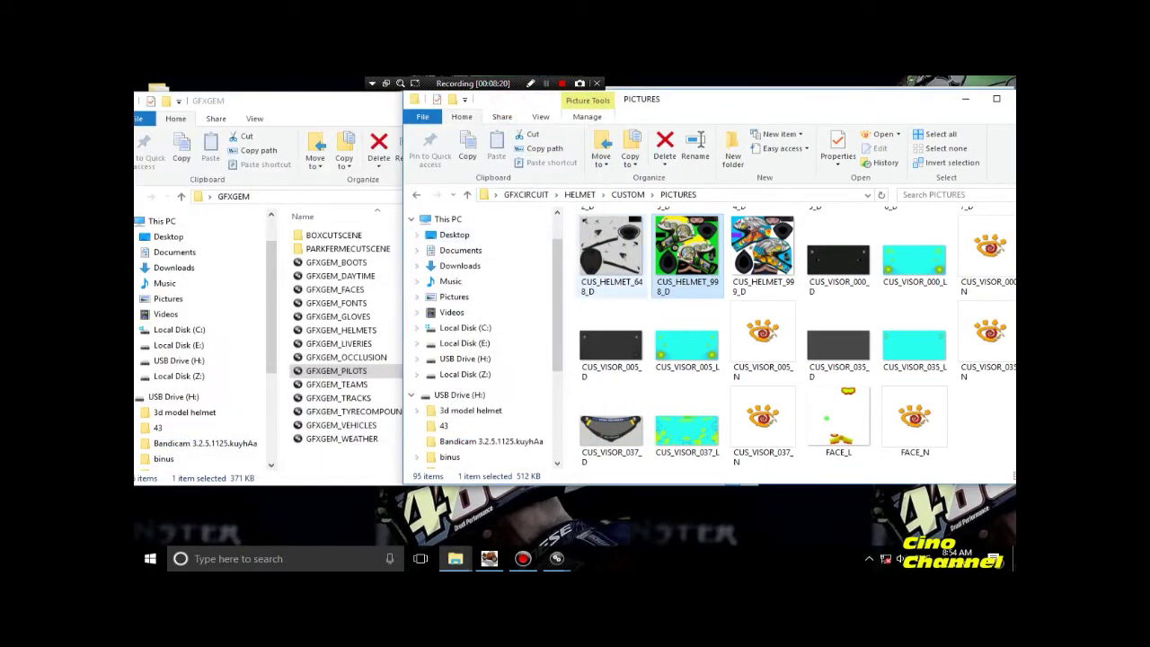
click(557, 558)
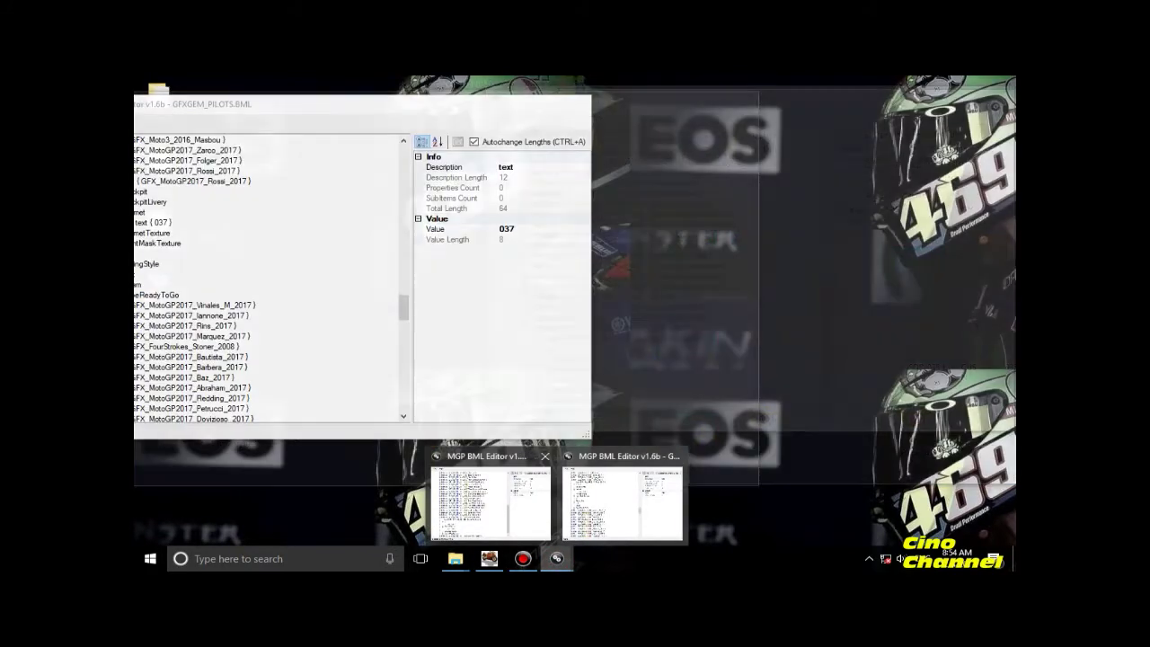
click(620, 499)
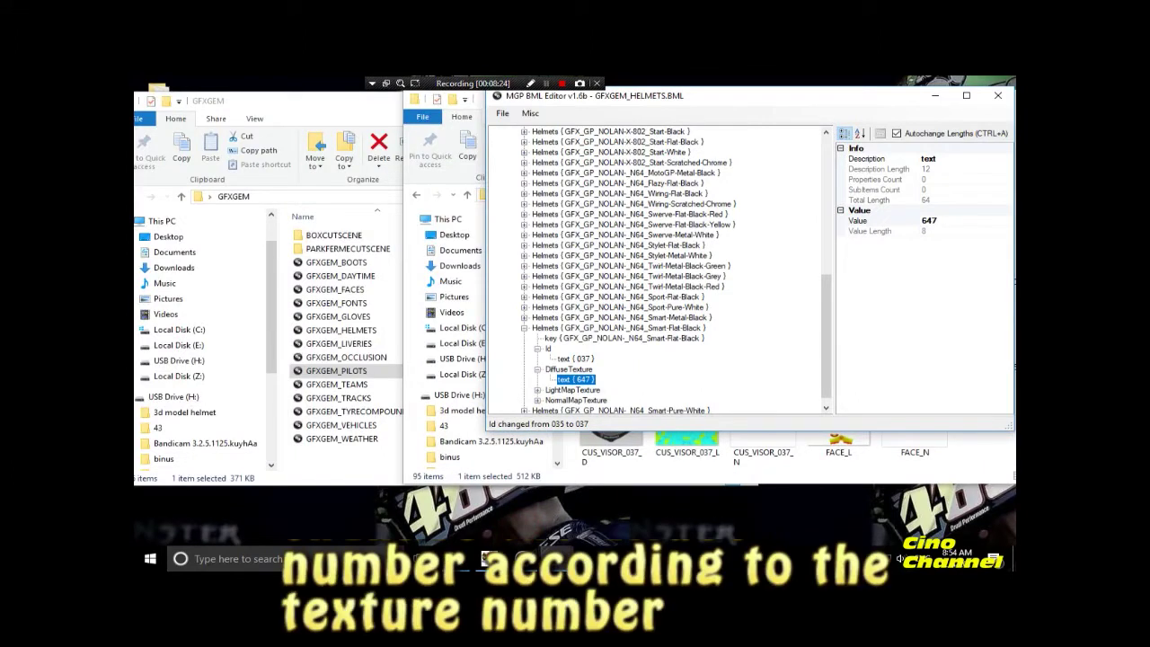
click(930, 220)
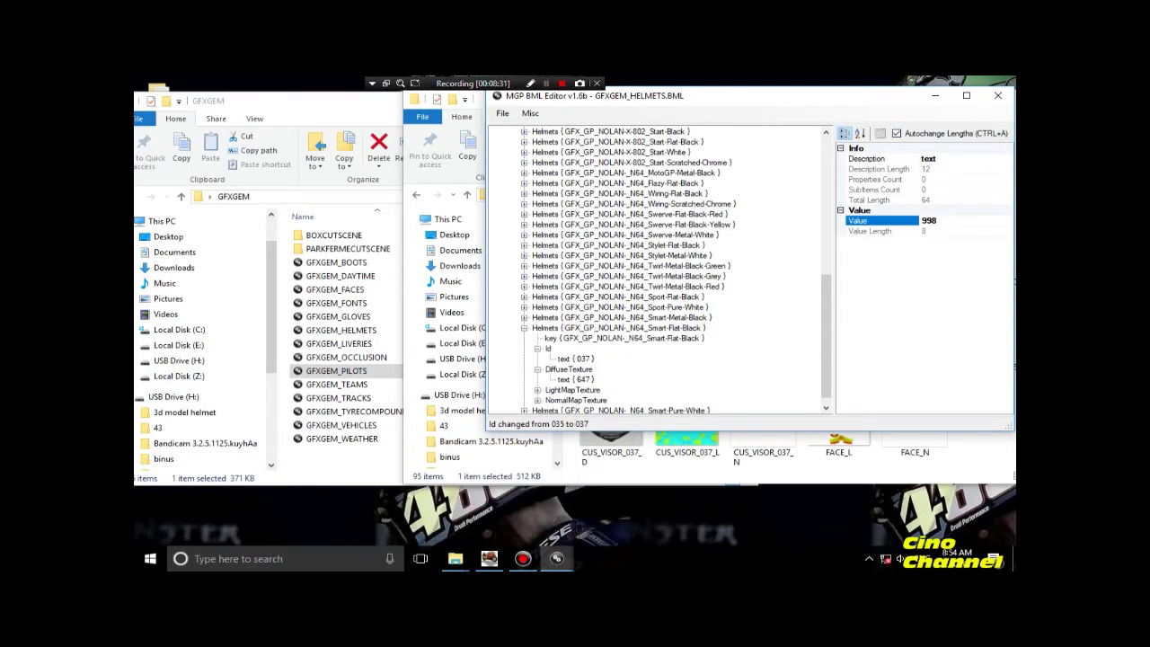
key(Return)
Place the helmet editor beside the PICTURES folder and set the GFX_GP_NOLAN-_N64_Smart-Metal-Black helmet's Id to 037.
drag(791, 96, 377, 103)
drag(643, 97, 642, 87)
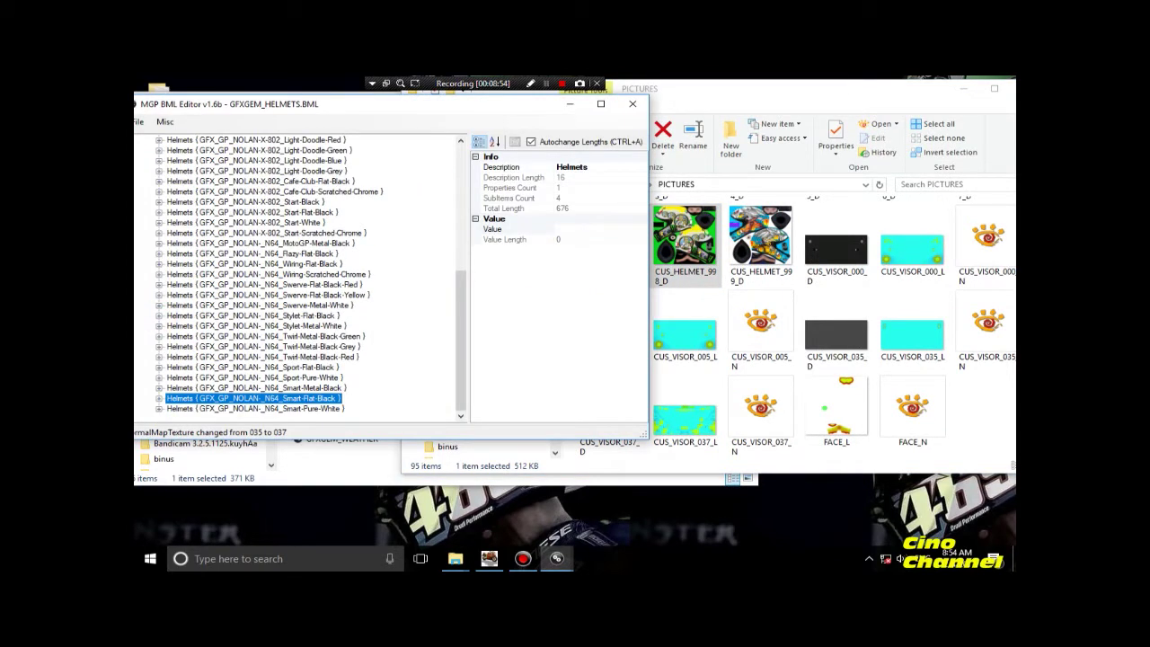
double_click(235, 387)
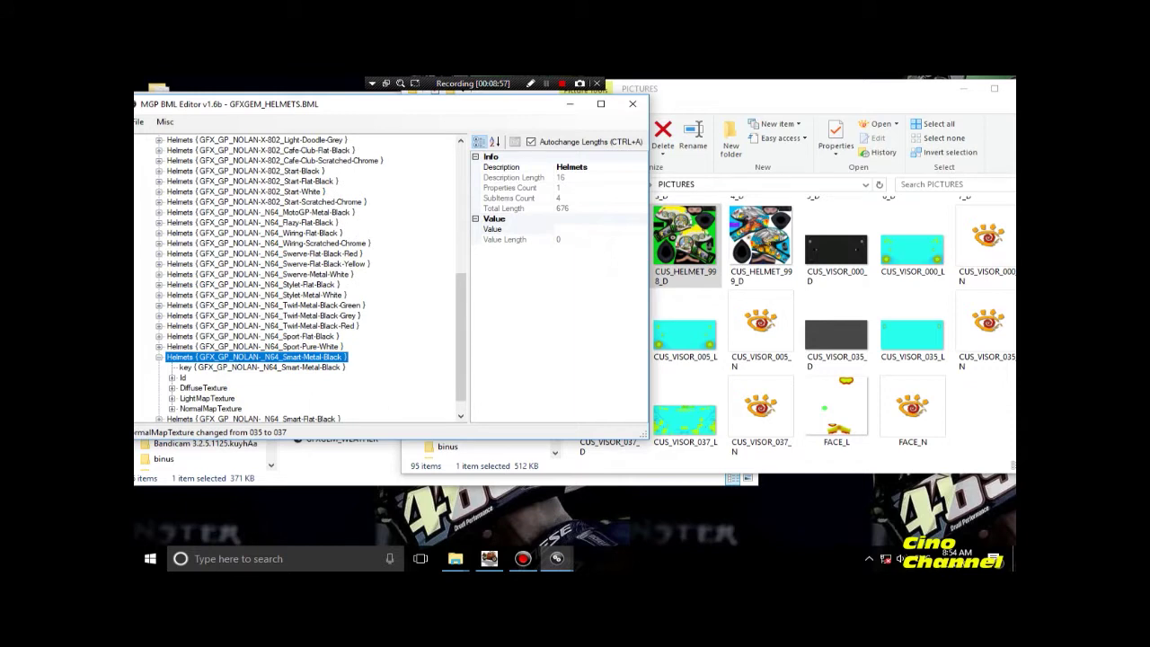
click(172, 378)
click(210, 387)
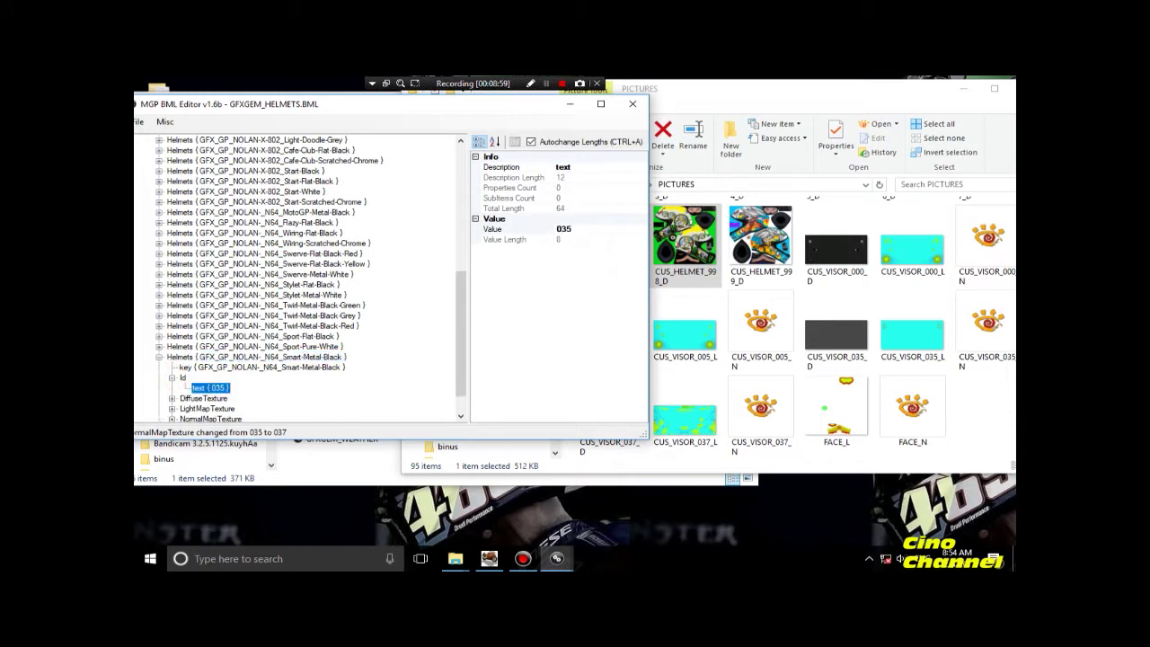
click(575, 228)
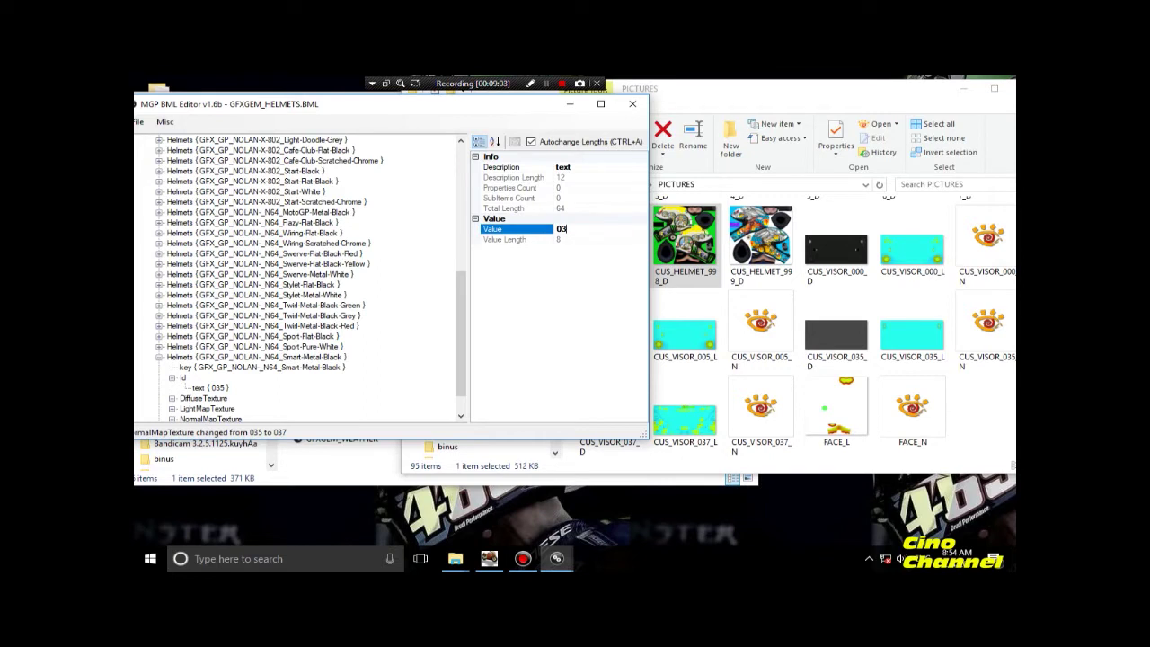
Edit the DiffuseTexture value of the GFX_GP_NOLAN-_N64_Smart-Metal-Black helmet.
double_click(204, 398)
click(212, 408)
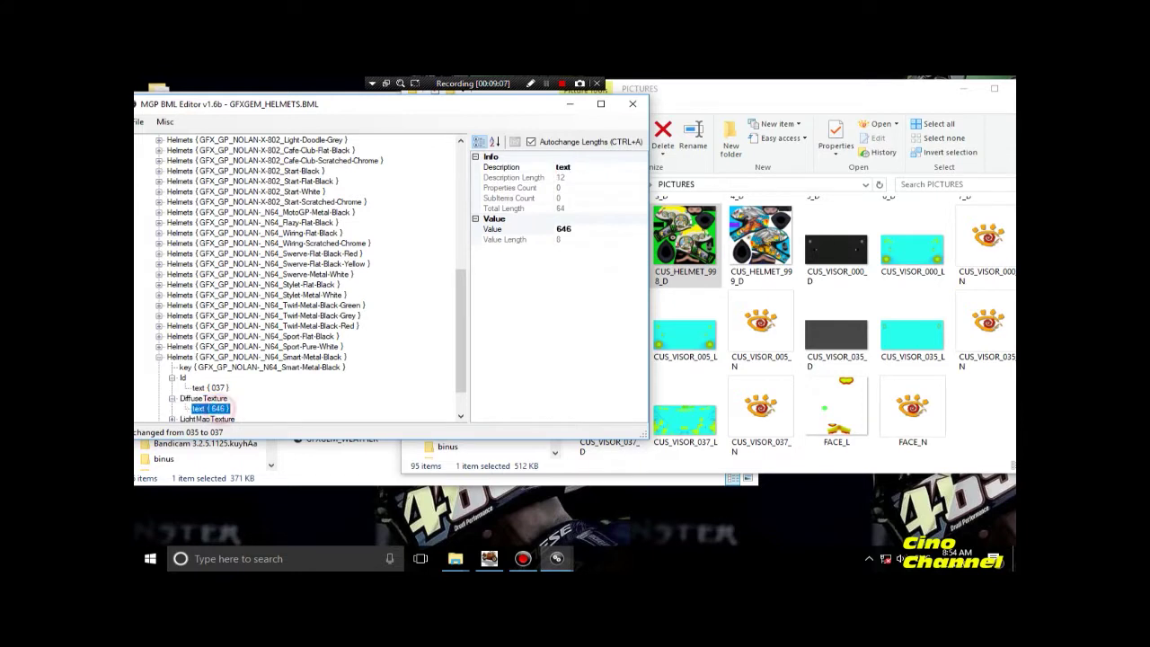
click(563, 228)
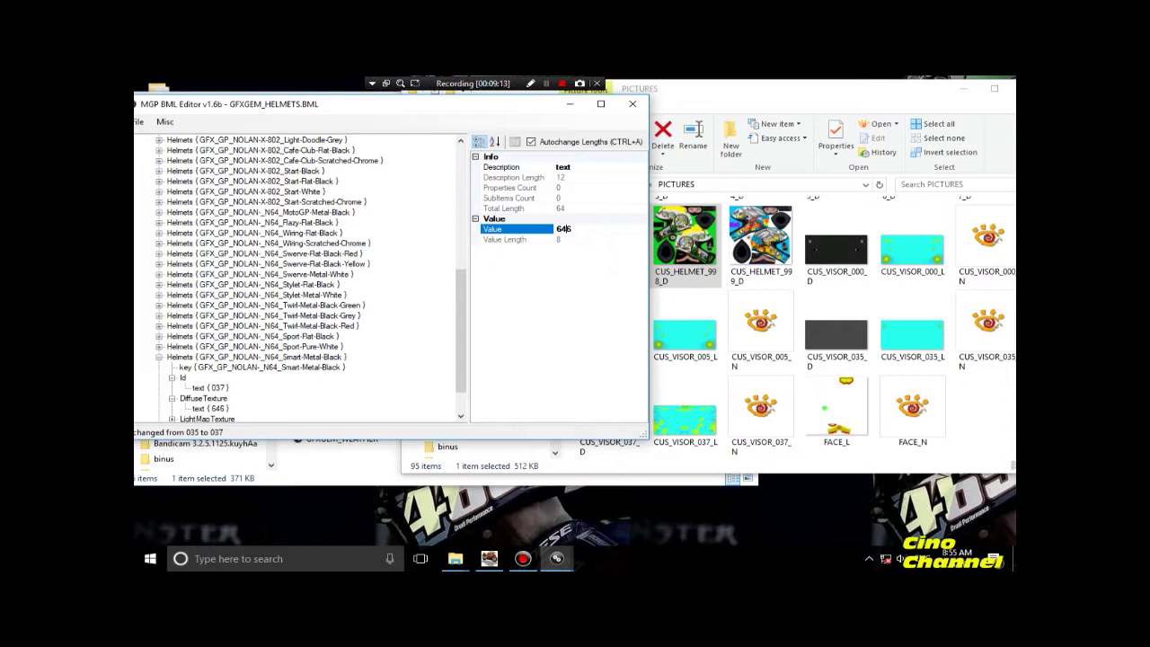
key(Return)
Browse the helmet dan visor folder on USB Drive (H:) with large thumbnails and preview the HELMET_467_D texture.
click(340, 473)
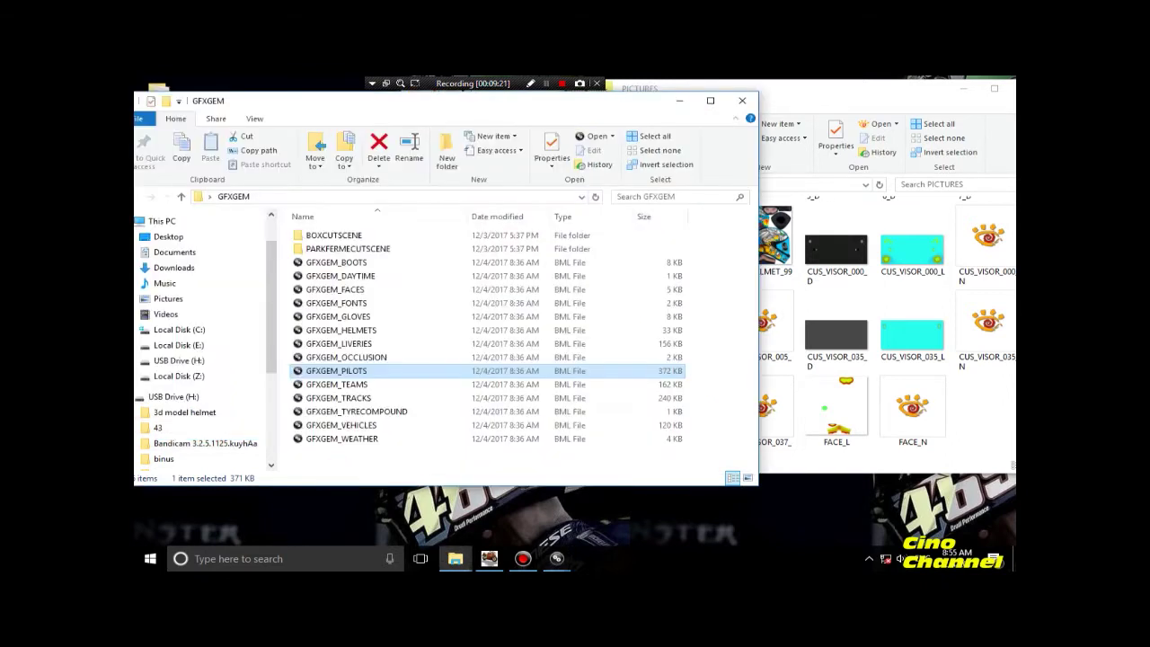
mouse_move(454, 558)
click(566, 492)
scroll(745, 417, down, 2)
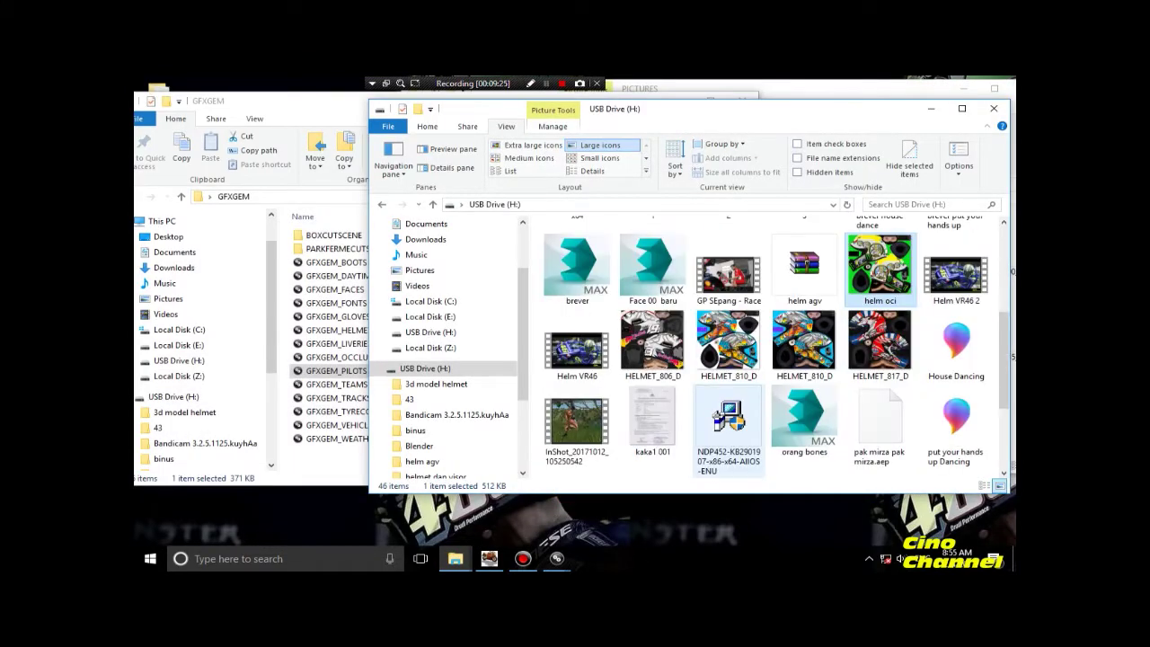
scroll(750, 400, up, 3)
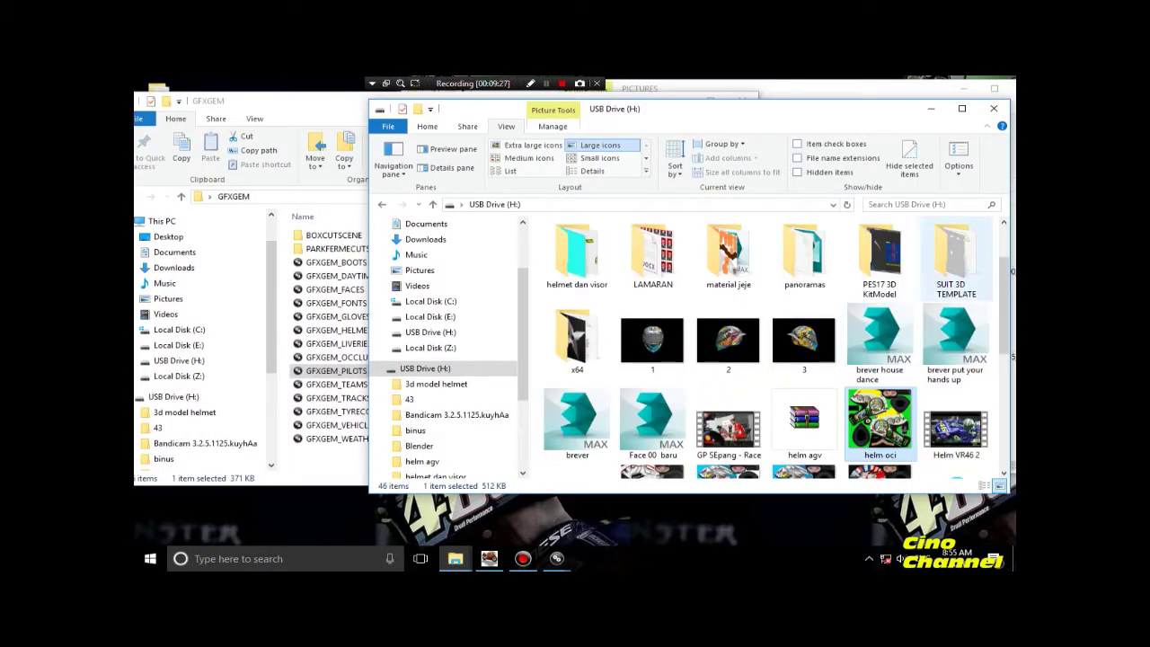
double_click(579, 260)
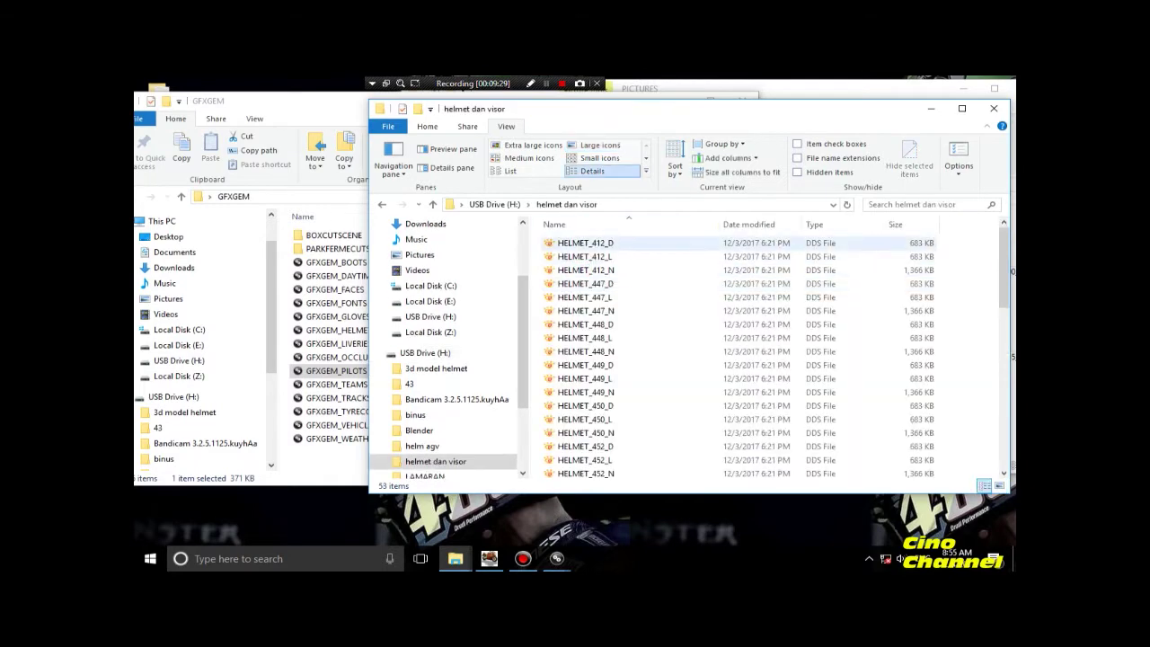
click(599, 144)
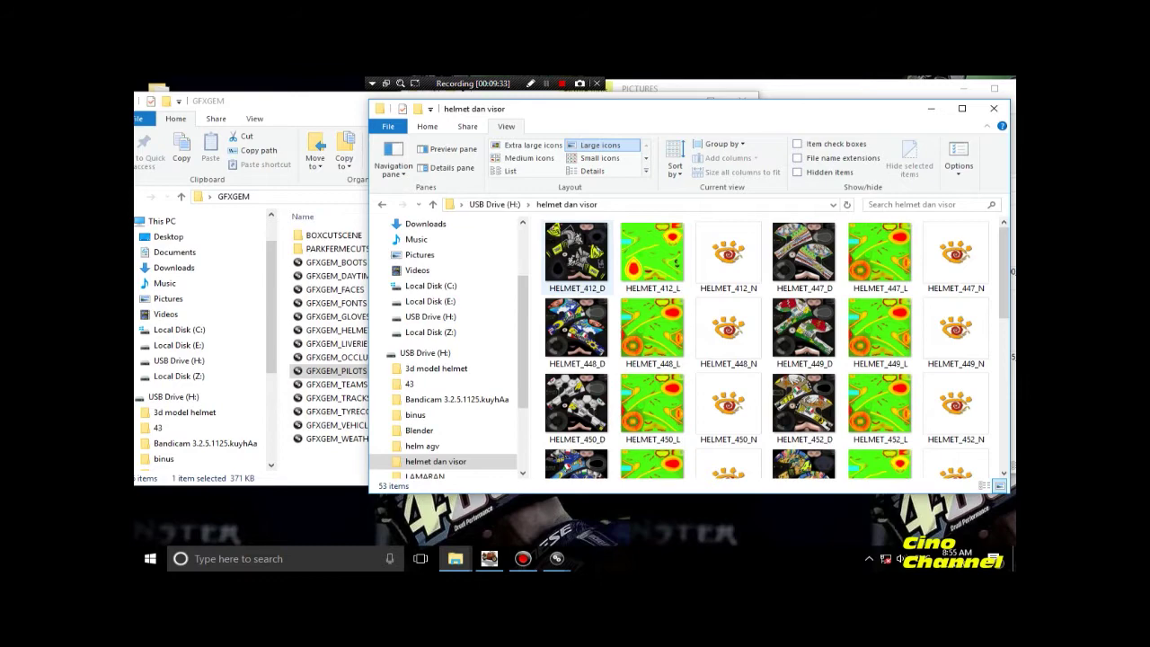
scroll(728, 333, down, 2)
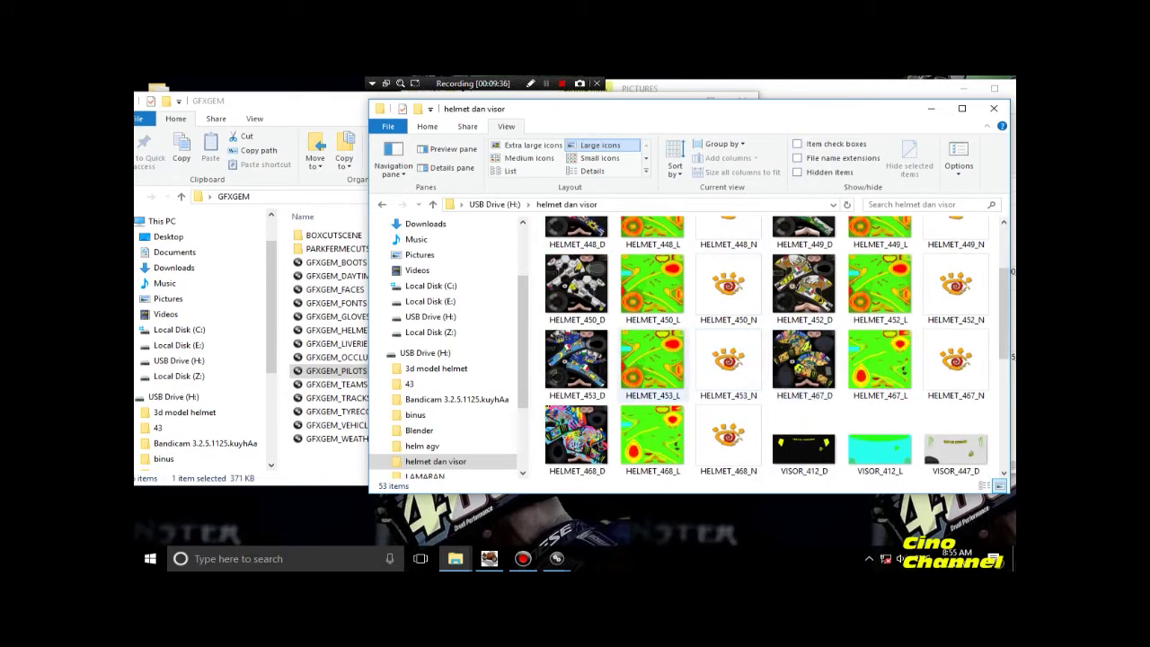
scroll(804, 363, down, 3)
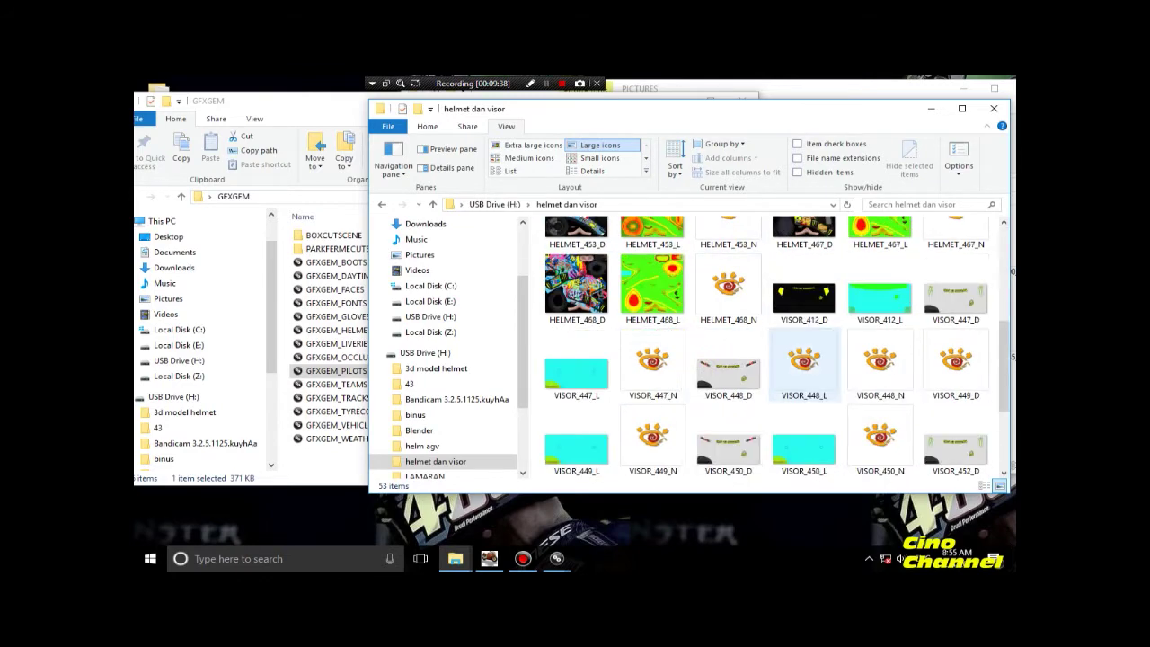
scroll(803, 364, up, 1)
double_click(804, 253)
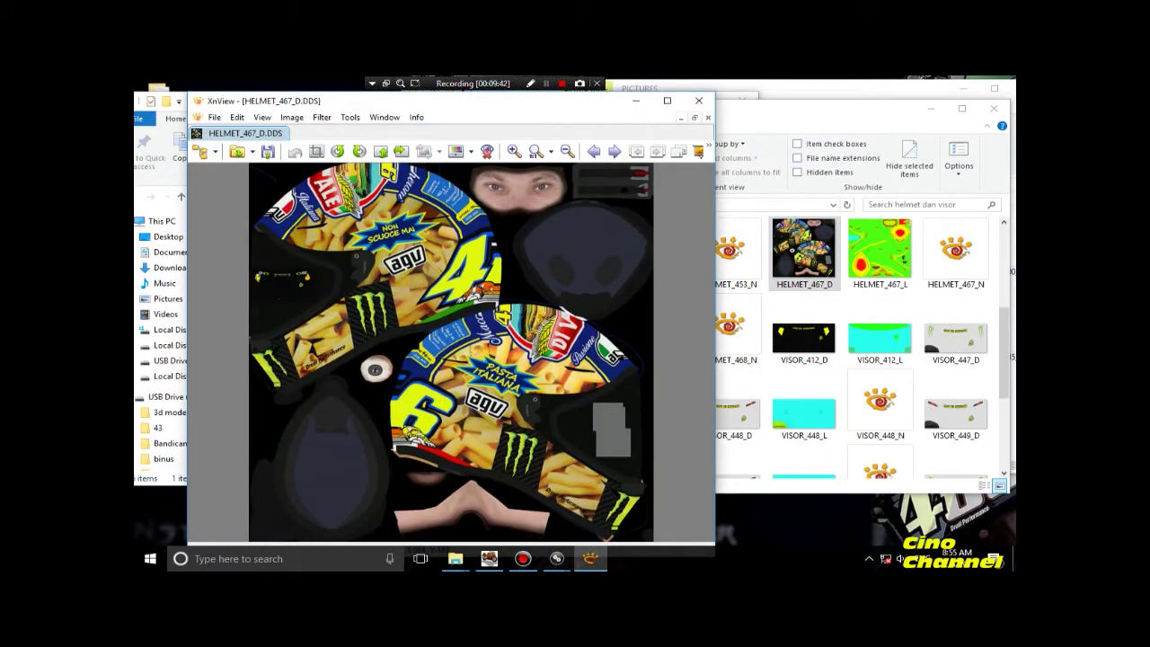
click(698, 100)
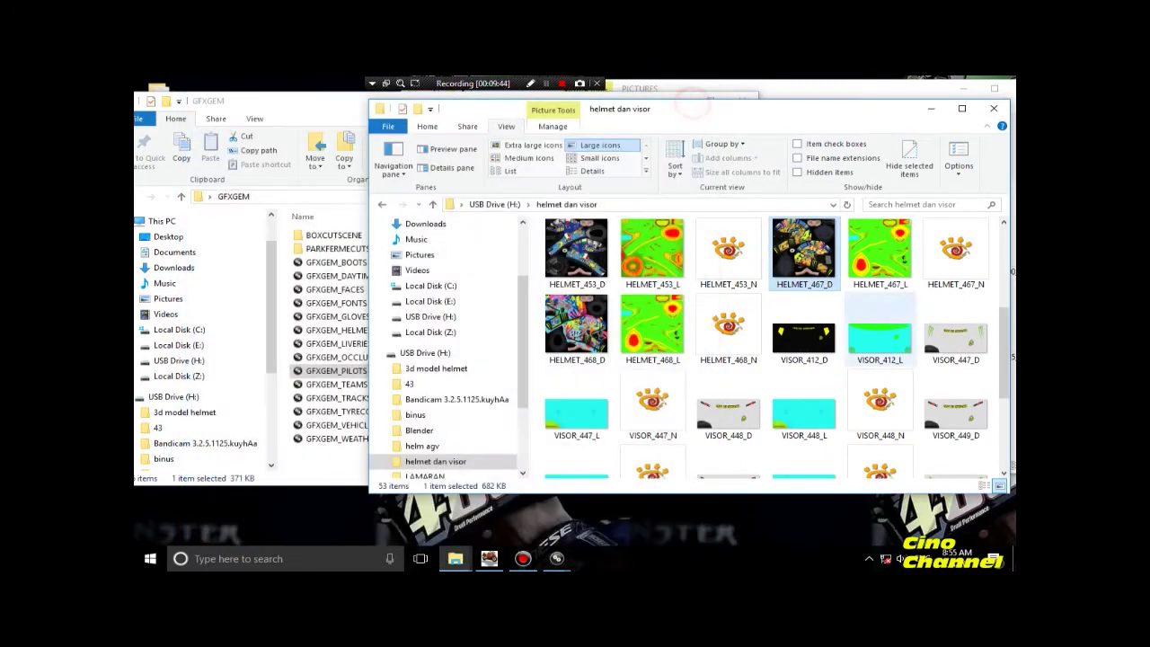
Copy the HELMET_467_D texture from the helmet dan visor folder into the GFXCIRCUIT HELMET CUSTOM PICTURES folder.
right_click(805, 262)
click(811, 415)
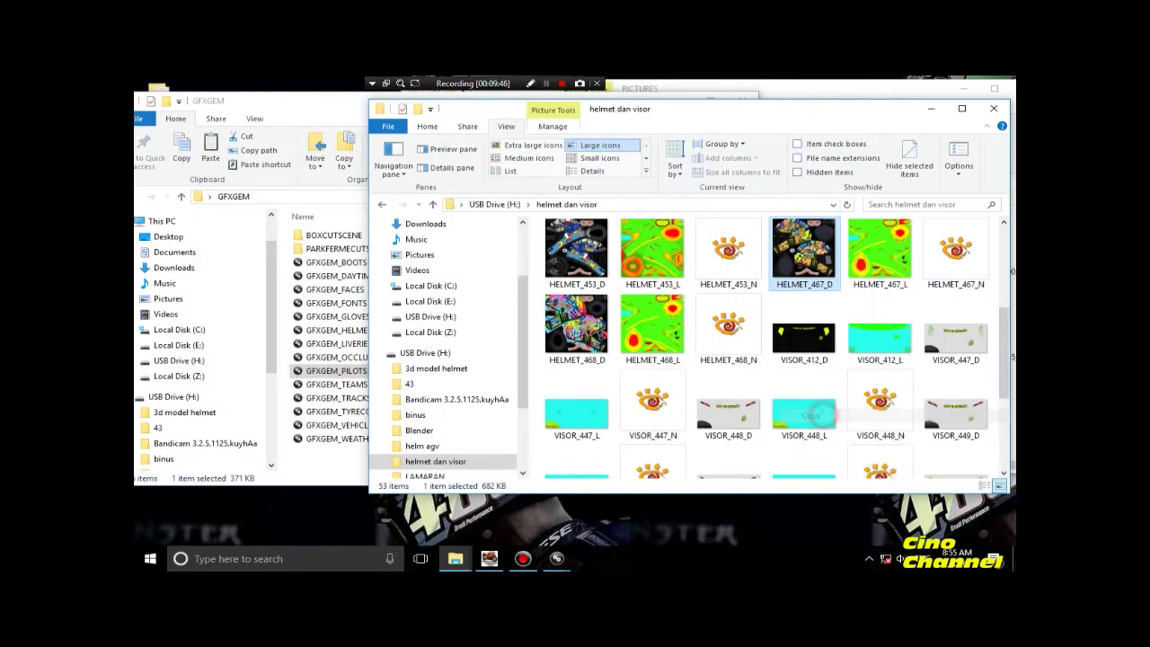
click(931, 108)
click(964, 397)
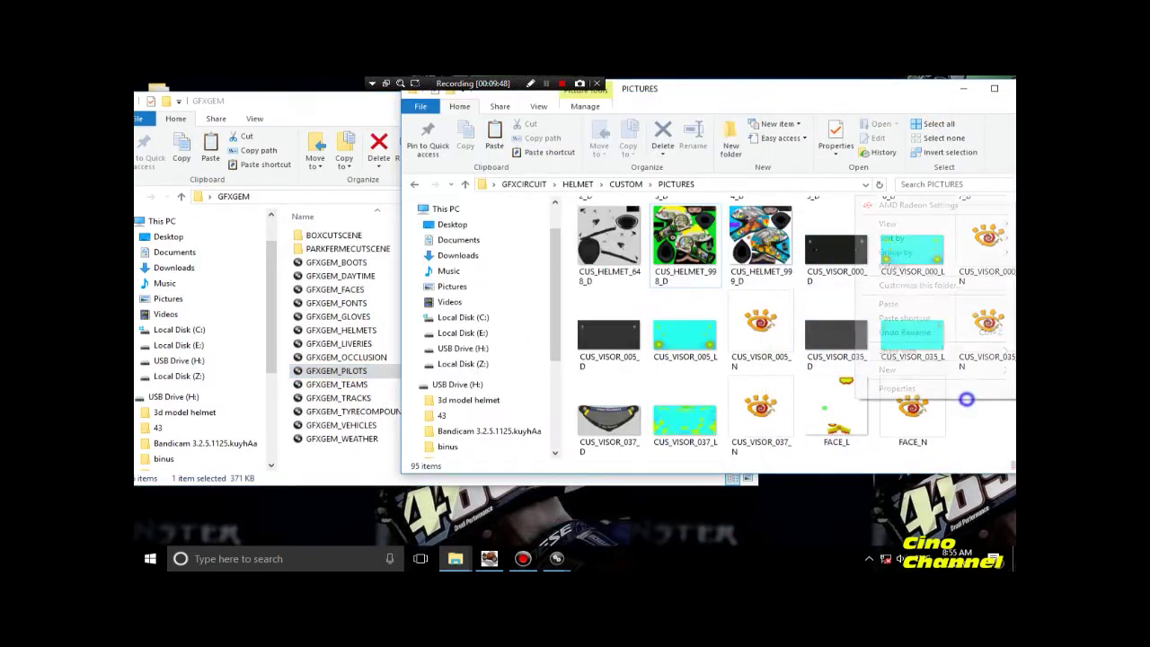
right_click(965, 398)
click(917, 303)
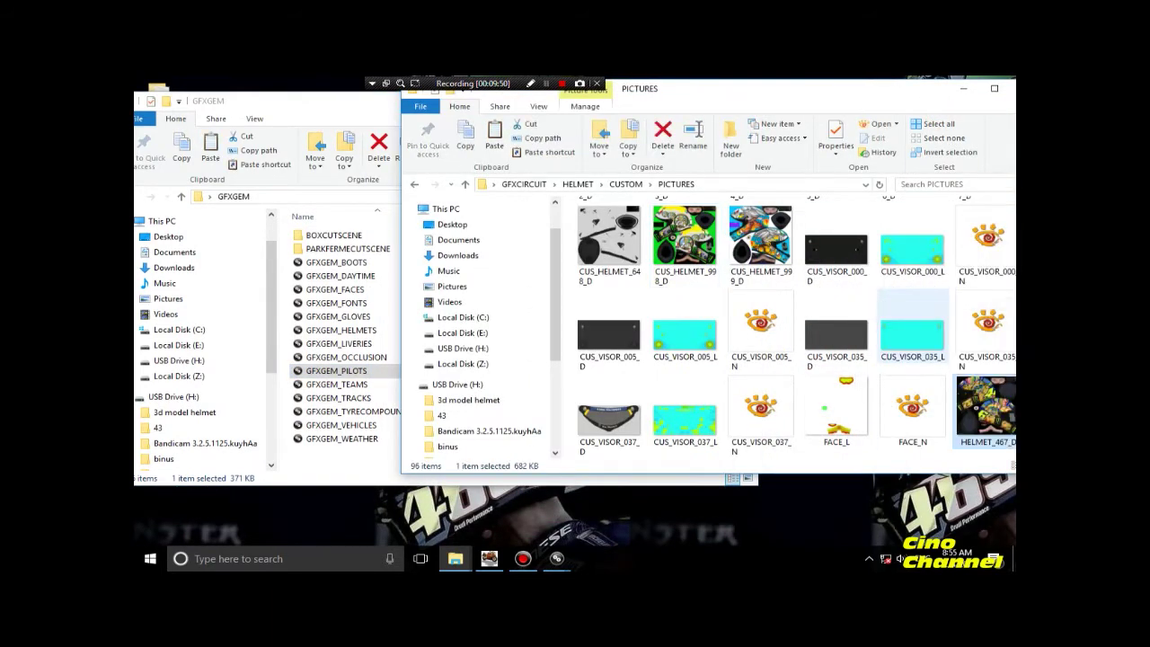
Try to rename the HELMET_467_D texture in the PICTURES folder using the name of the CUS_HELMET_998_D file.
click(697, 266)
right_click(696, 265)
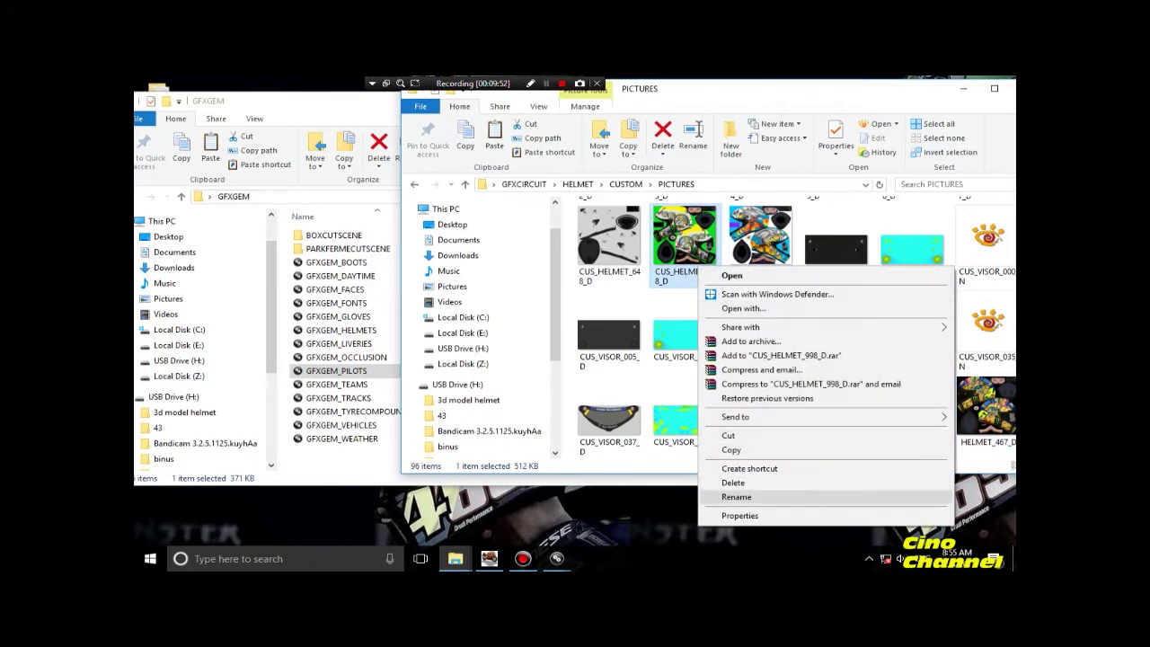
click(742, 496)
click(986, 409)
right_click(988, 415)
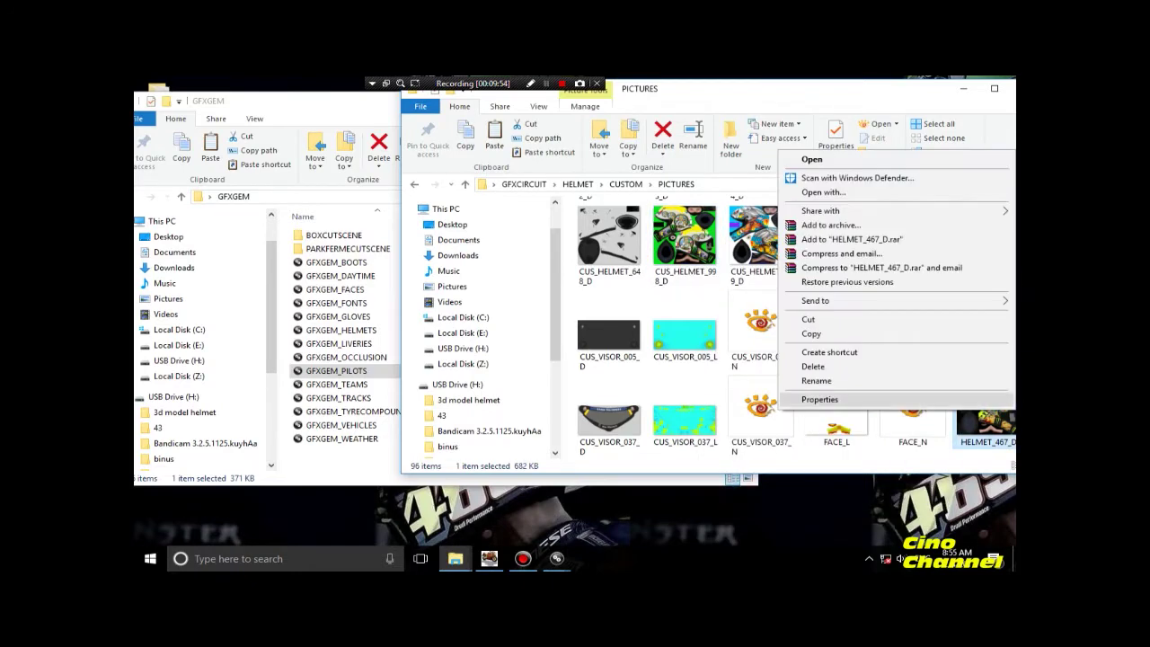
click(872, 381)
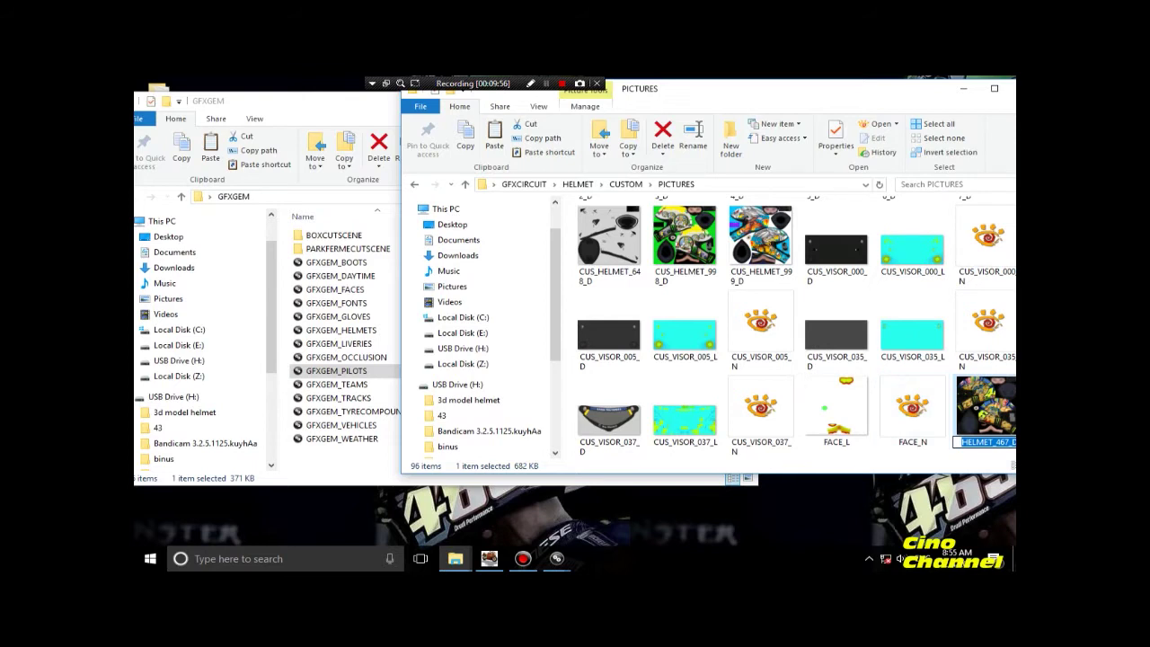
right_click(967, 442)
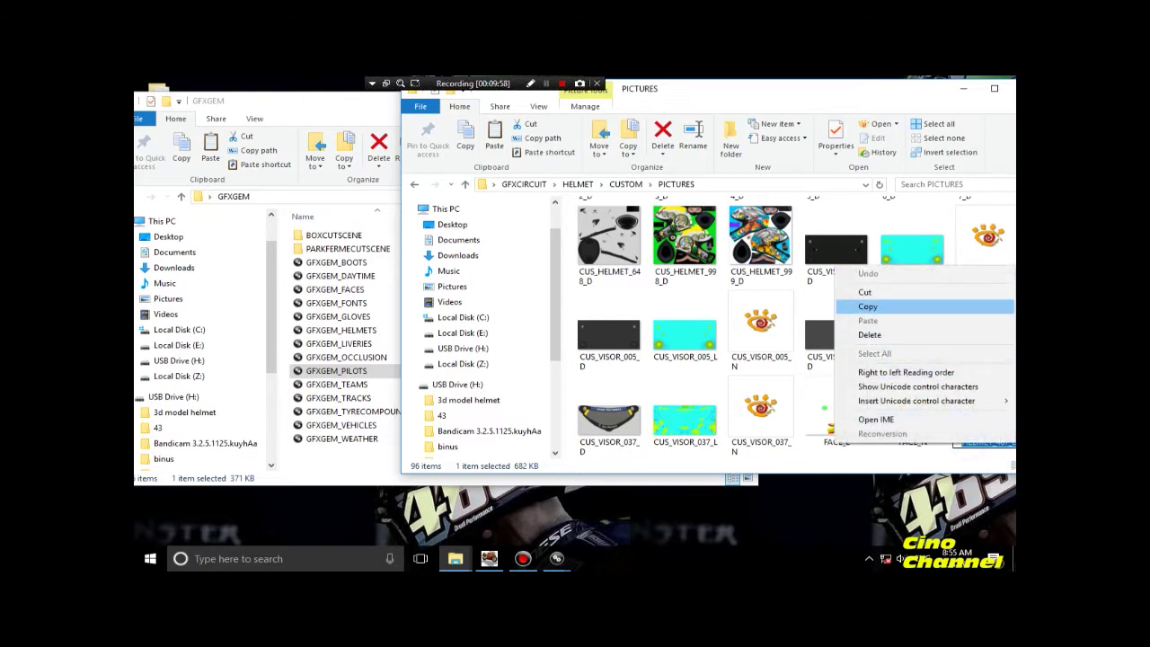
click(859, 102)
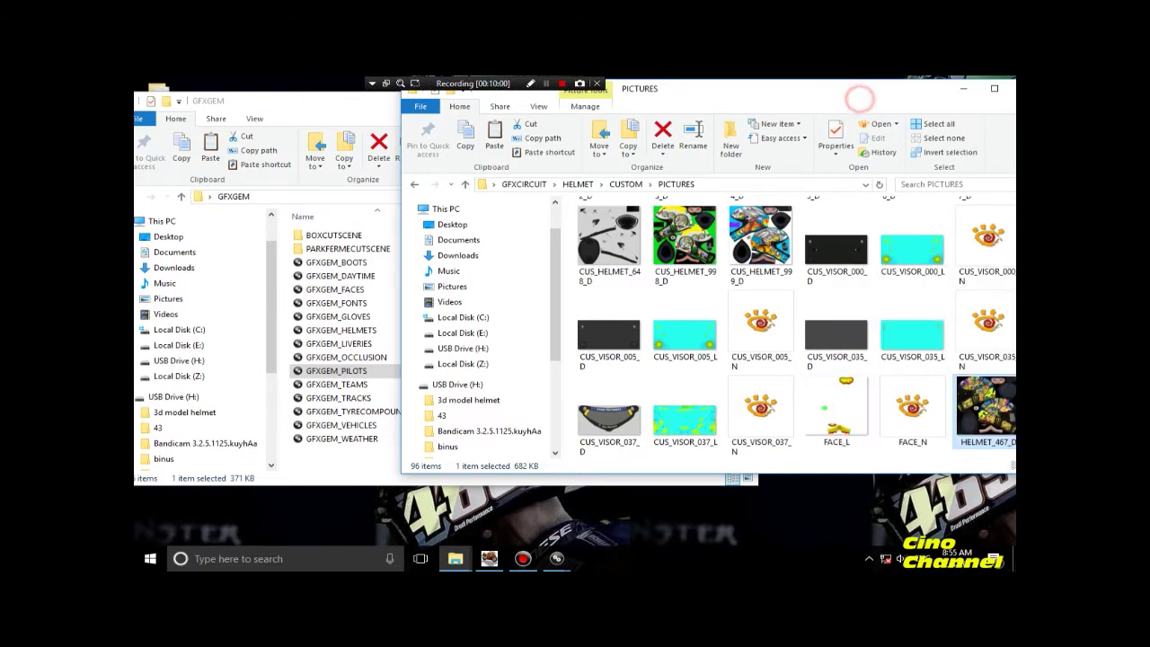
Try to rename the HELMET_467_D texture in the PICTURES folder using the name of the CUS_HELMET_999_D file.
drag(800, 102, 734, 100)
click(675, 255)
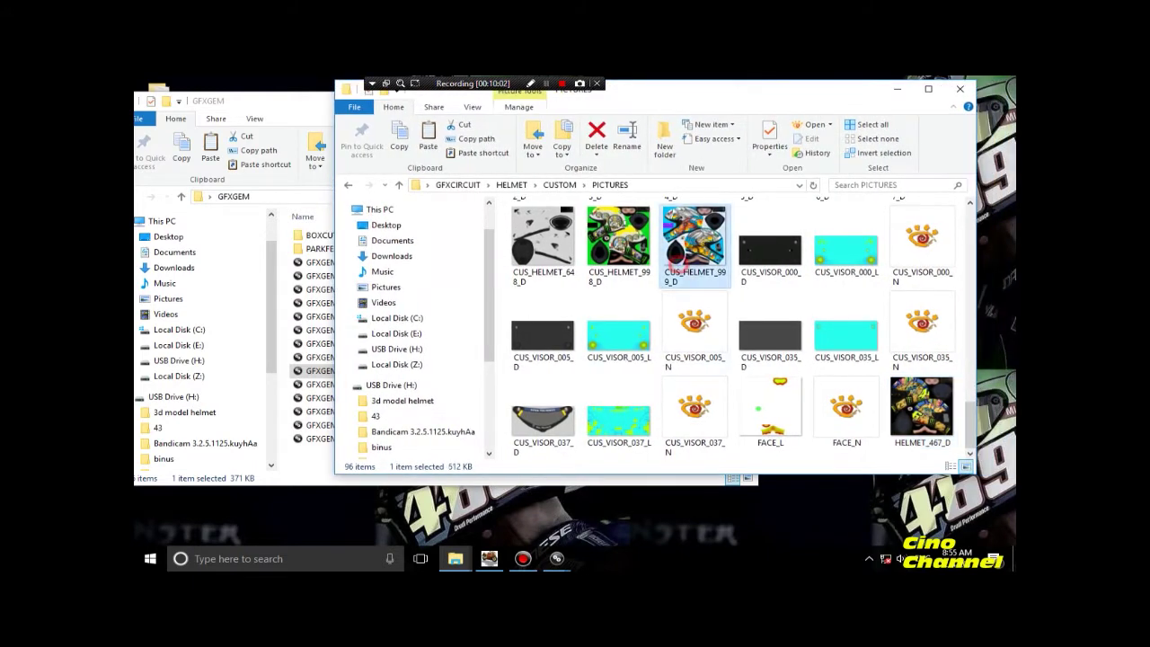
right_click(670, 257)
click(709, 495)
click(920, 409)
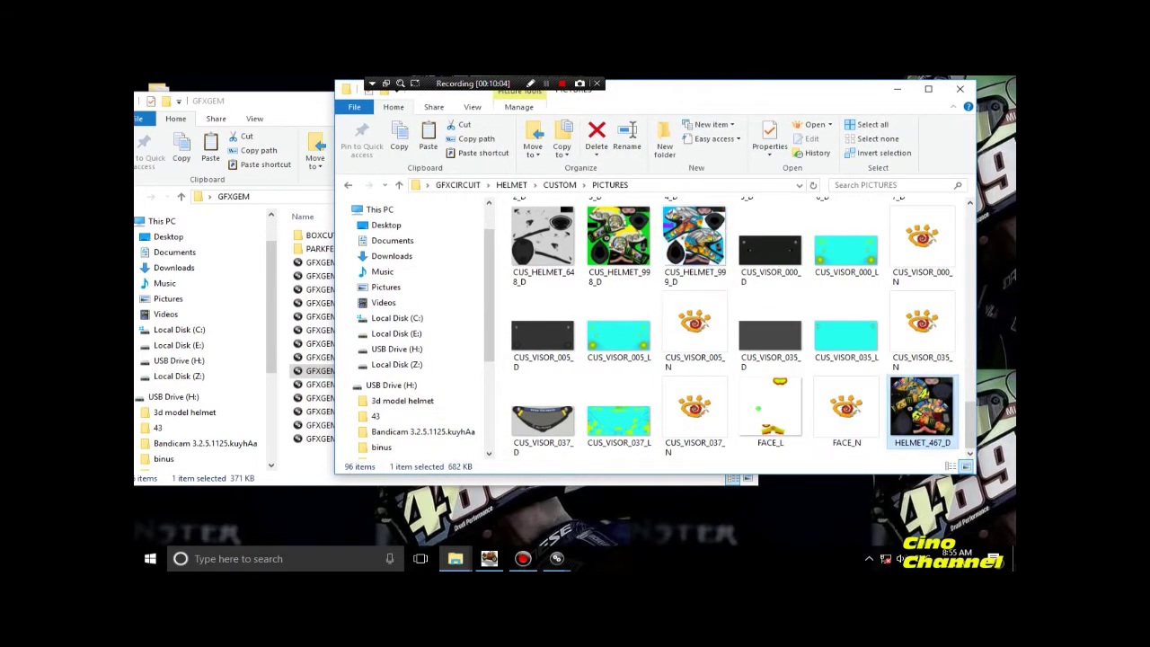
right_click(931, 422)
click(867, 396)
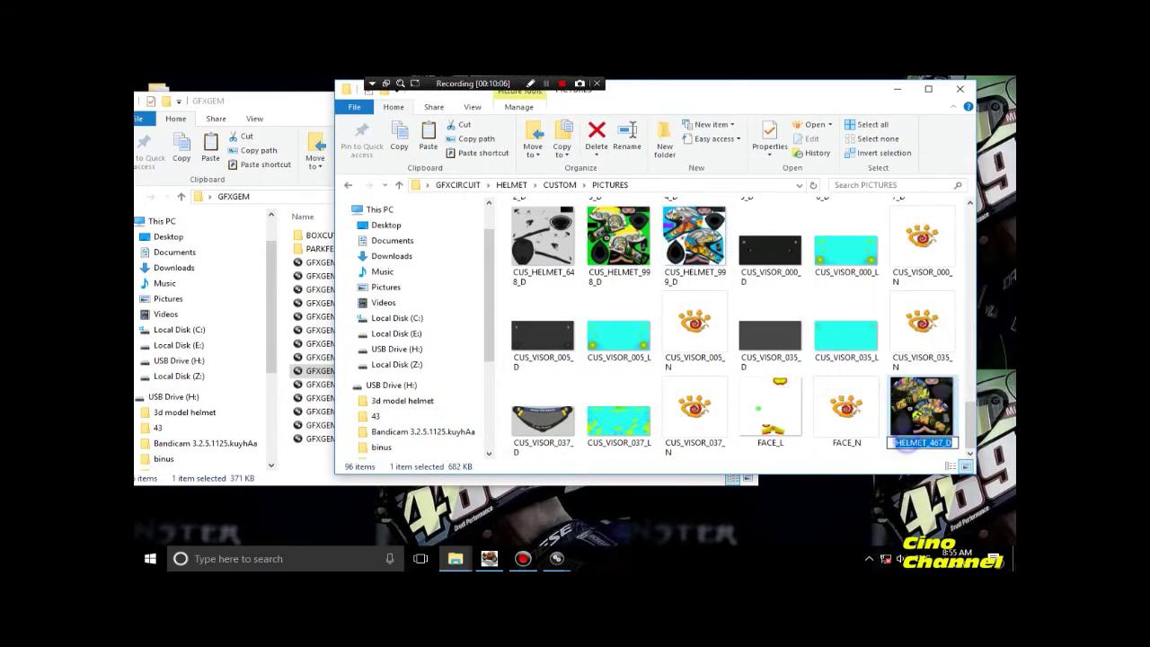
right_click(909, 440)
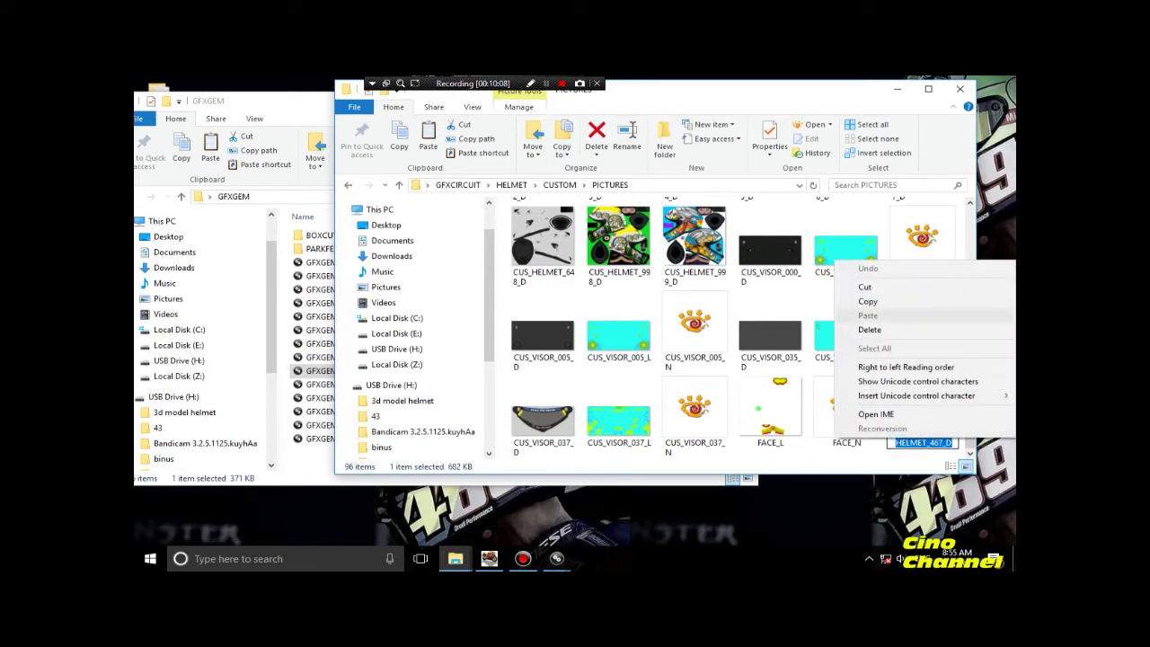
Copy the file name of the CUS_HELMET_999_D texture in the PICTURES folder.
click(687, 265)
right_click(688, 266)
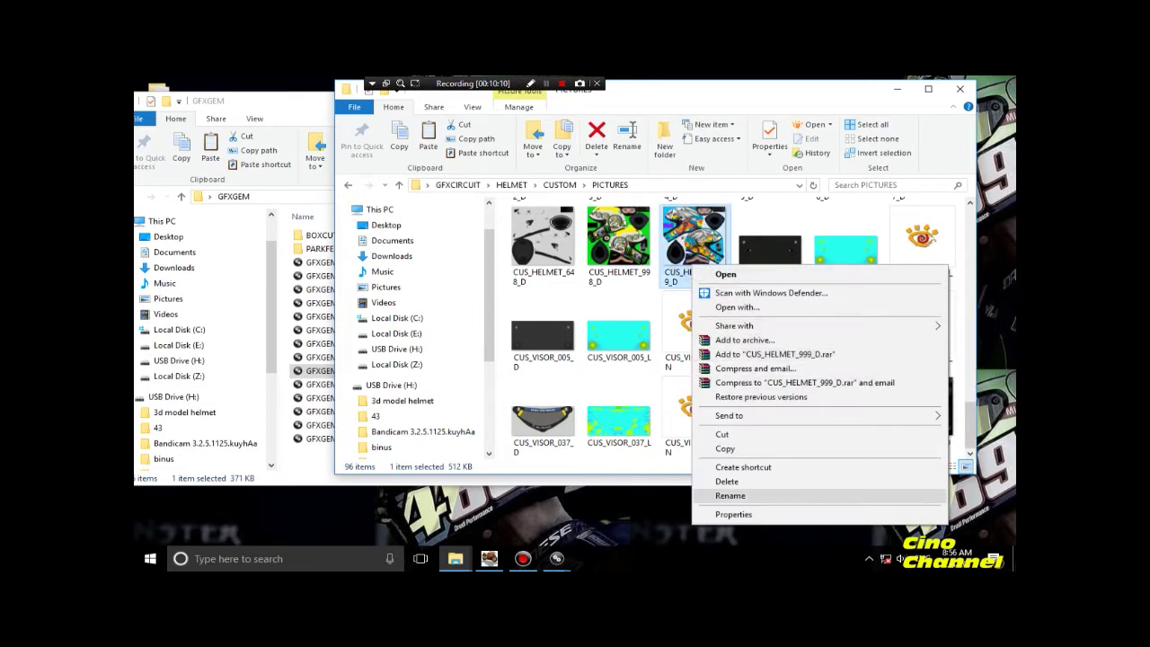
click(716, 495)
right_click(697, 272)
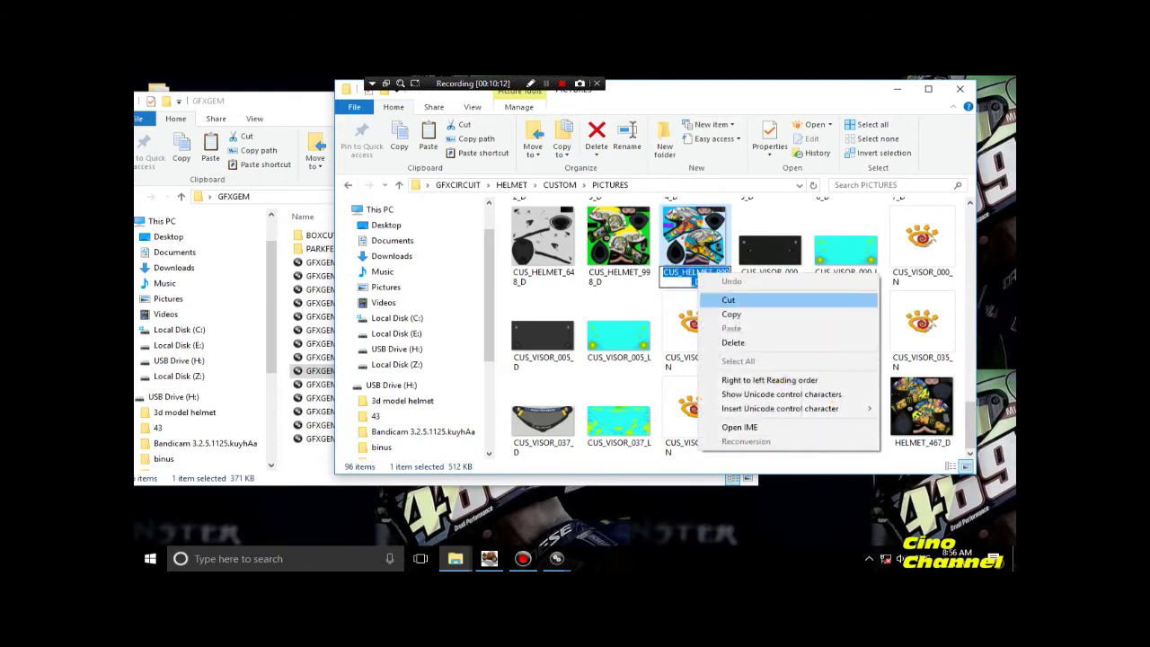
click(718, 311)
Rename the HELMET_467_D texture as CUS_HELMET_997_D and copy the number 997 from its name.
click(920, 408)
right_click(921, 409)
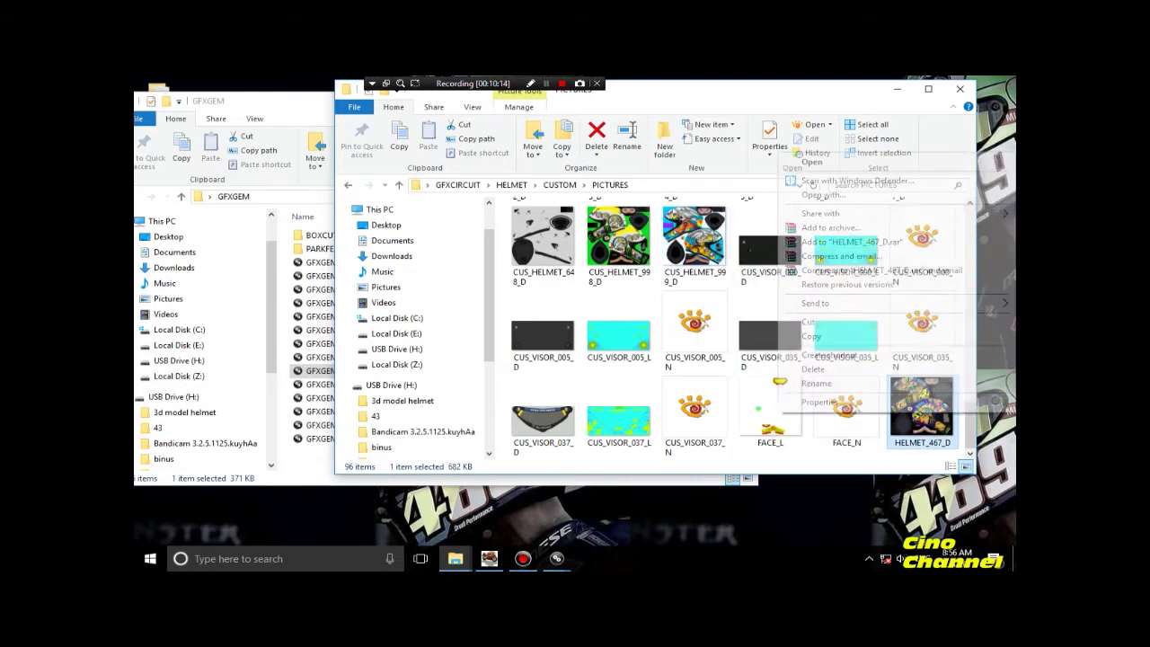
click(844, 383)
right_click(925, 443)
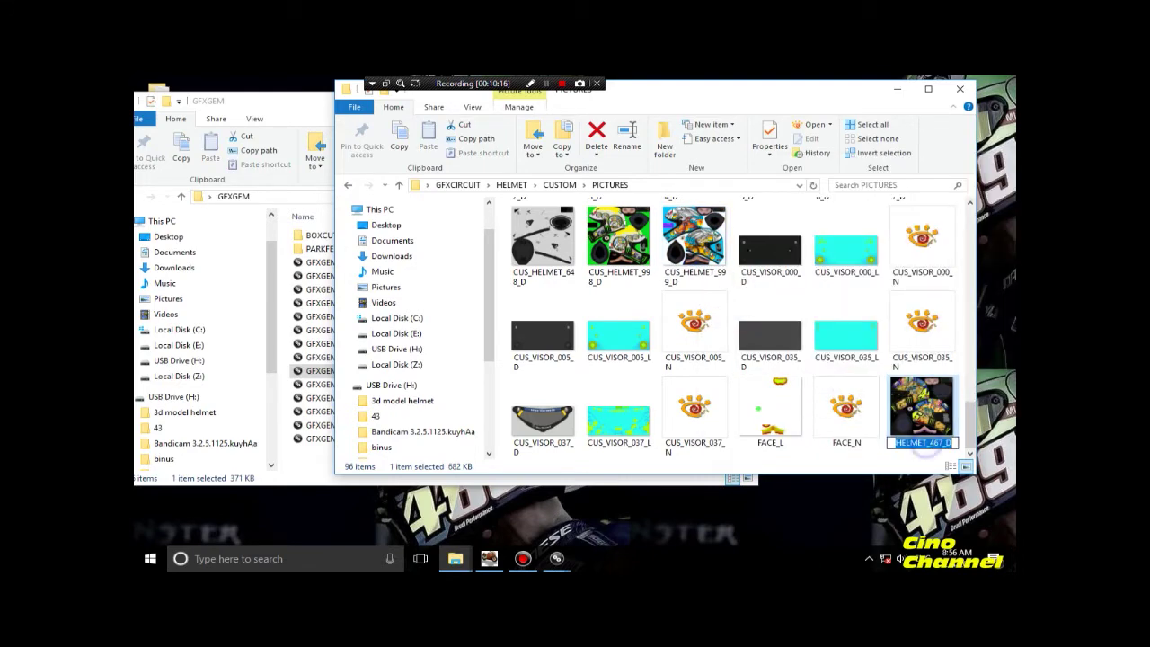
click(864, 322)
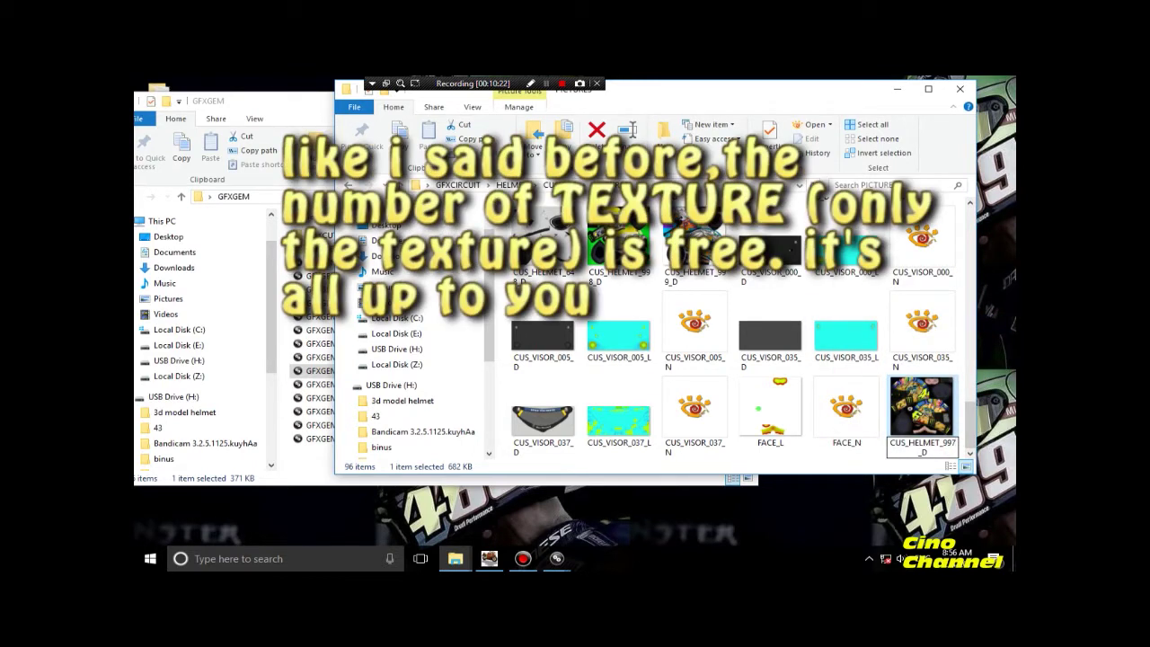
drag(956, 444, 945, 446)
right_click(949, 443)
click(868, 307)
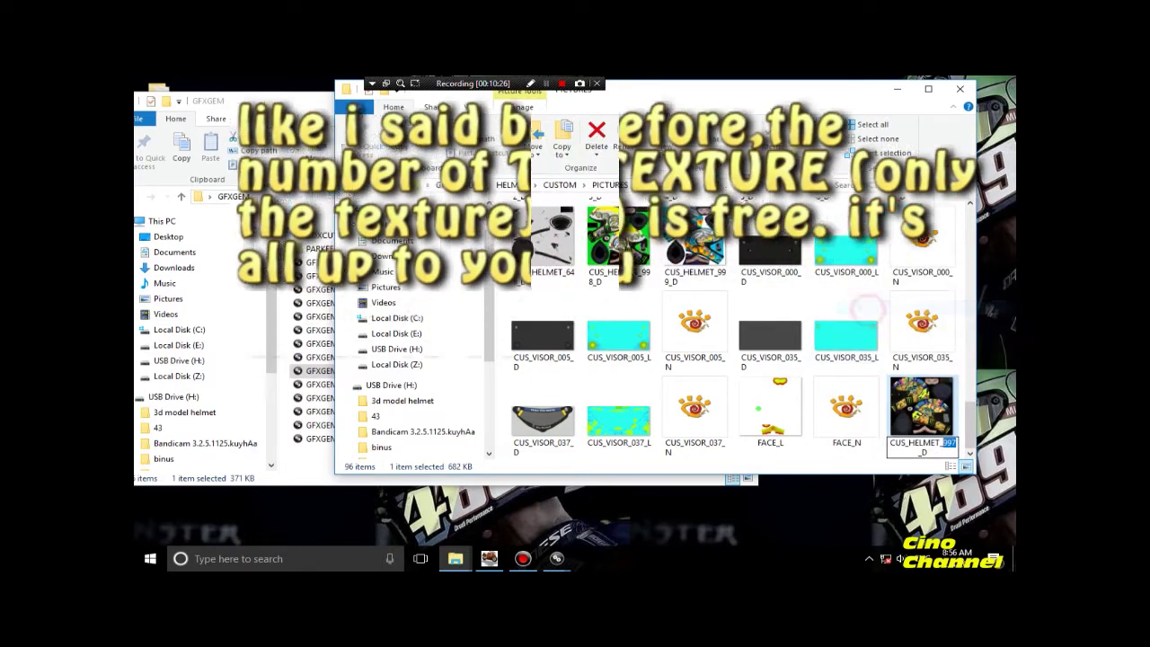
click(871, 455)
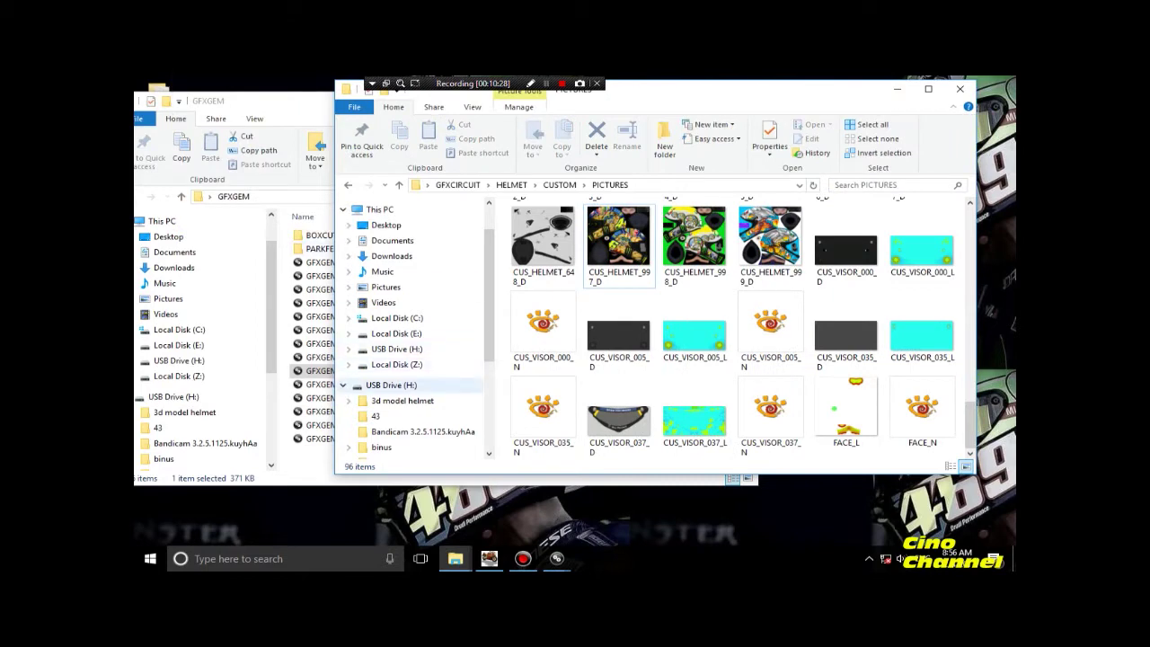
In the MGP BML Editor, set the DiffuseTexture of the GFX_GP_NOLAN-_N64_Smart-Metal-Black helmet in GFXGEM_HELMETS to 997.
click(556, 559)
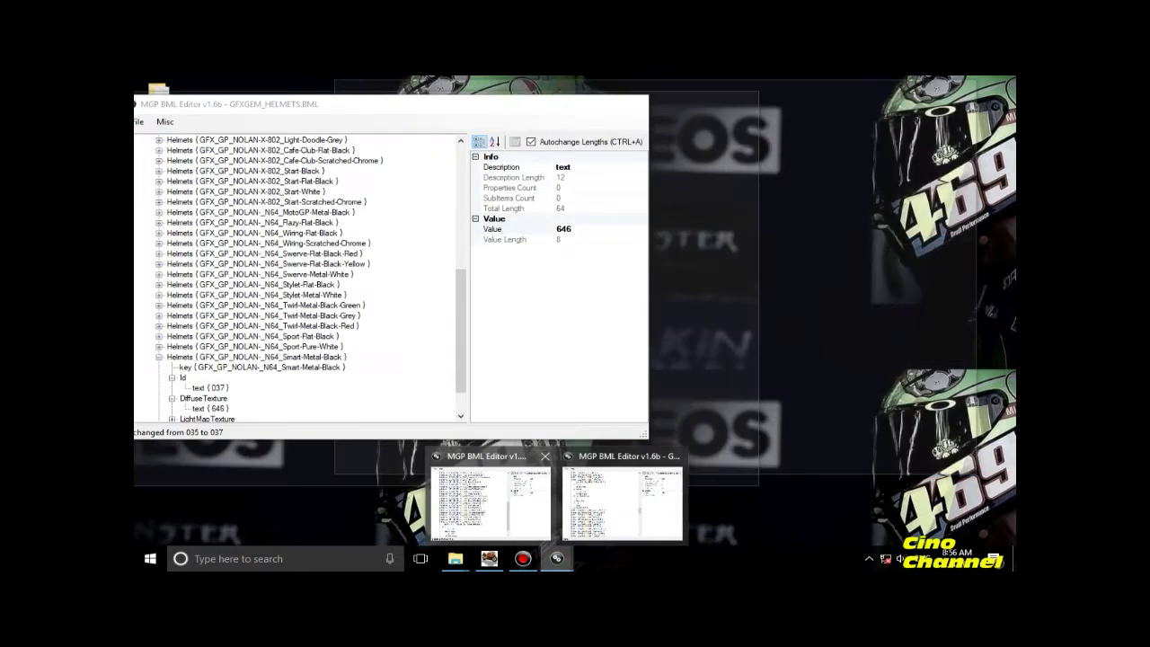
click(494, 489)
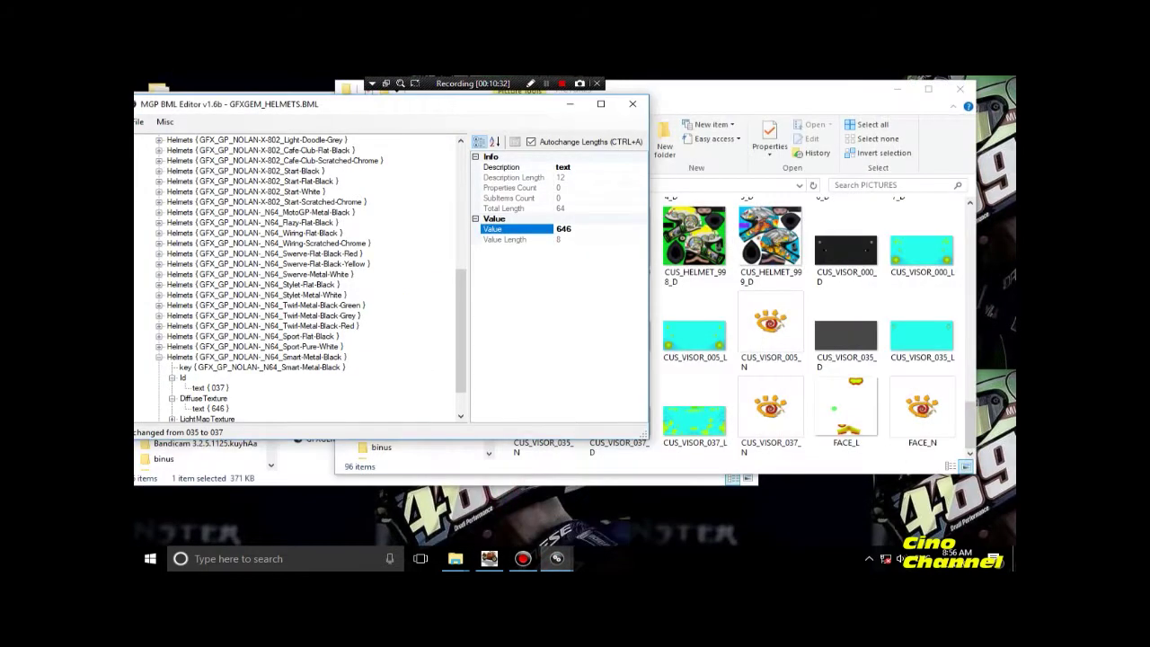
double_click(566, 228)
right_click(563, 230)
click(602, 285)
click(269, 398)
Set the LightMapTexture of the GFX_GP_NOLAN-_N64_Smart-Metal-Black helmet to 037.
scroll(269, 398, down, 1)
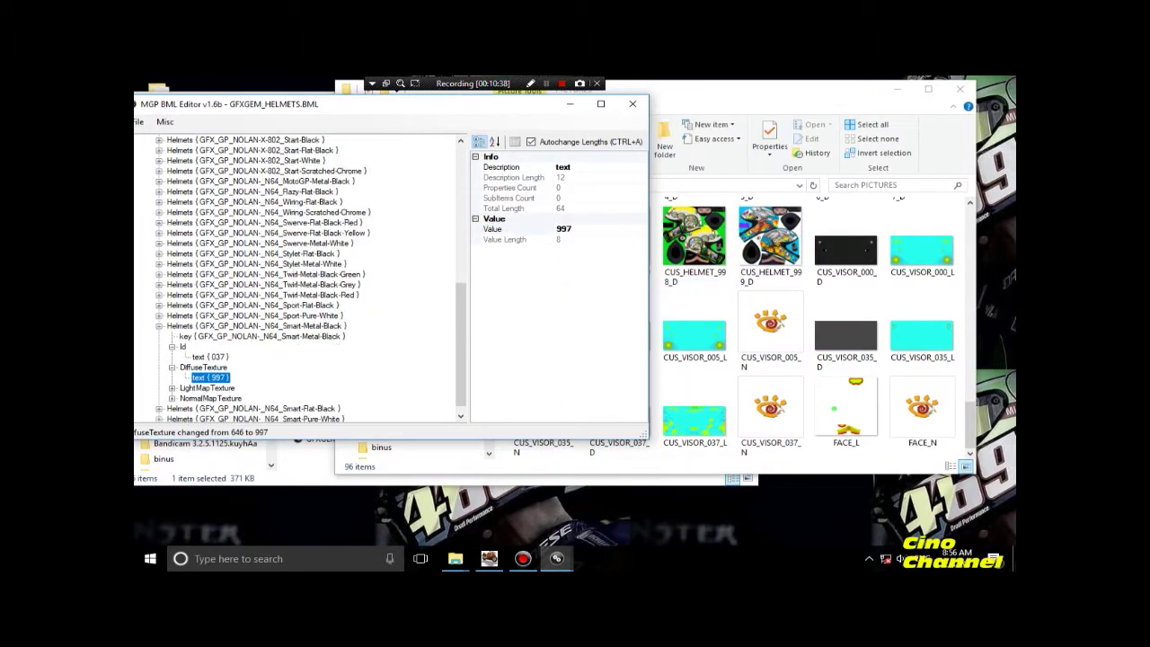
key(Down)
key(Right)
key(Down)
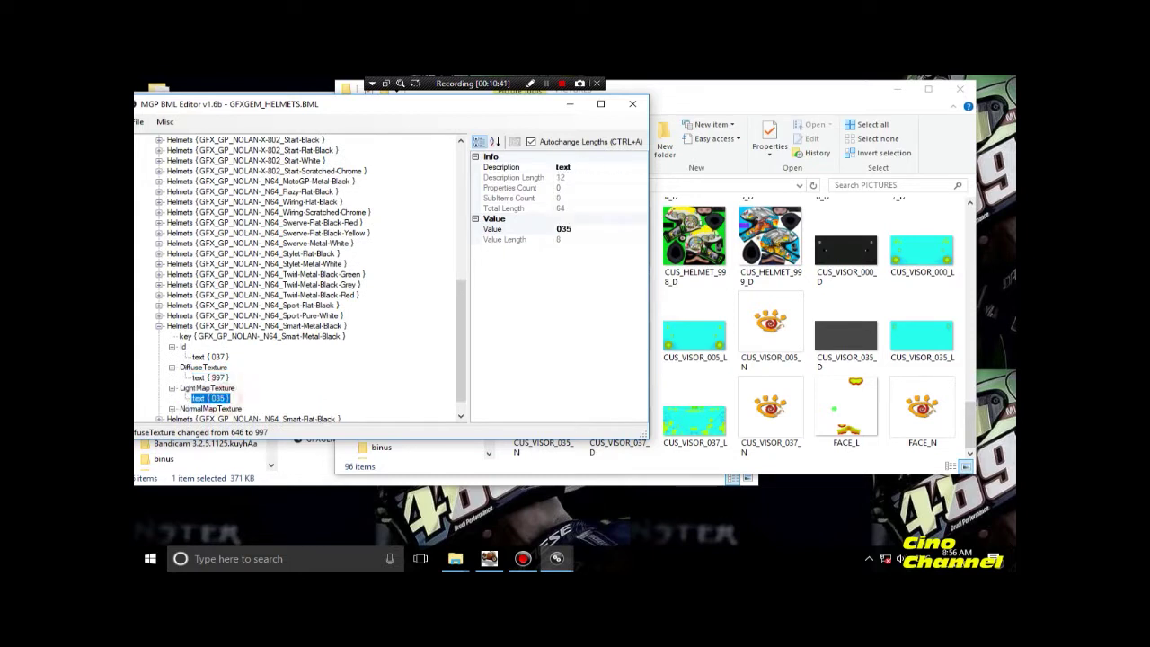
click(570, 228)
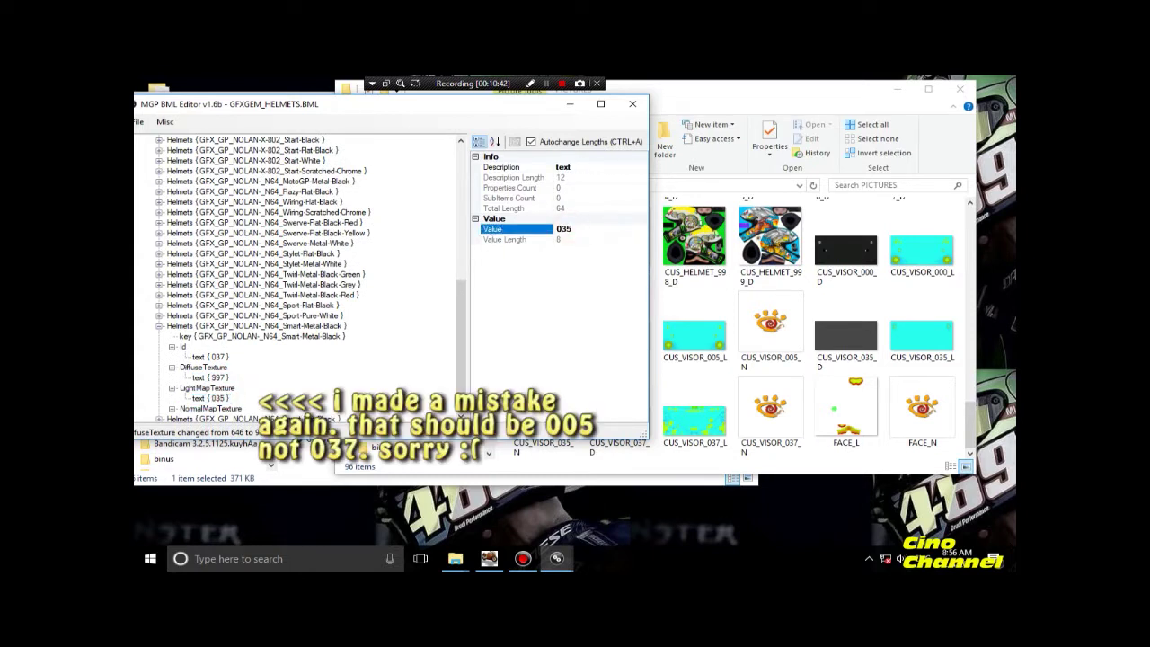
text(7)
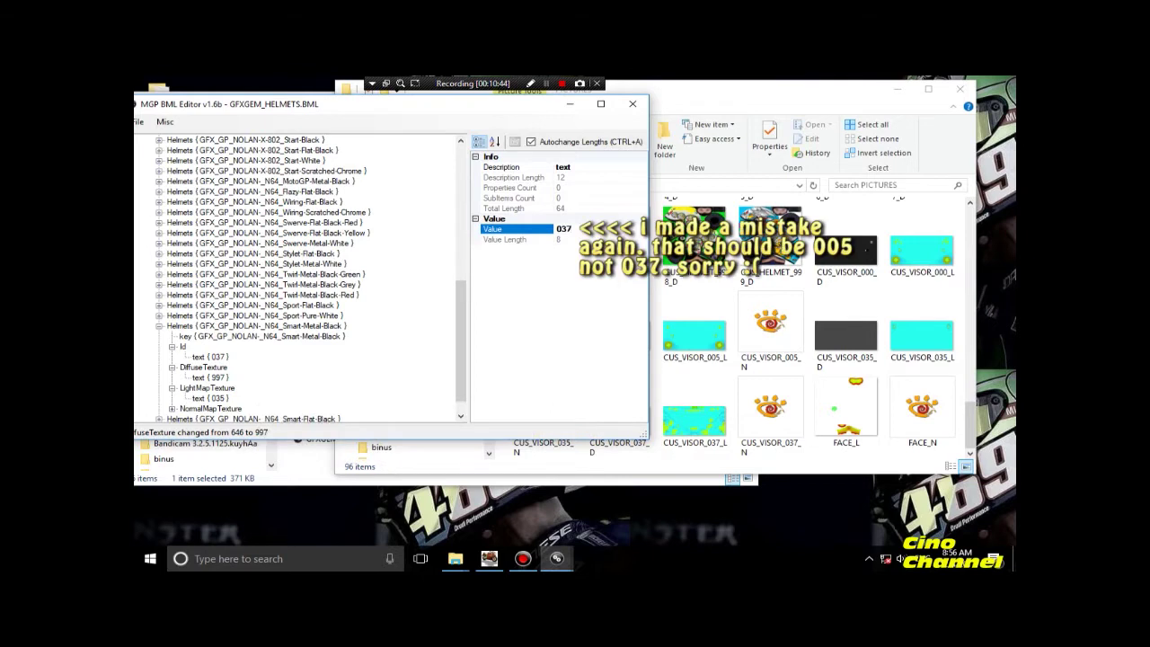
click(264, 392)
Set the NormalMapTexture of the GFX_GP_NOLAN-_N64_Smart-Metal-Black helmet to 037 and collapse the helmet's entry.
key(Down)
key(Right)
key(Down)
click(580, 227)
key(BackSpace)
click(344, 369)
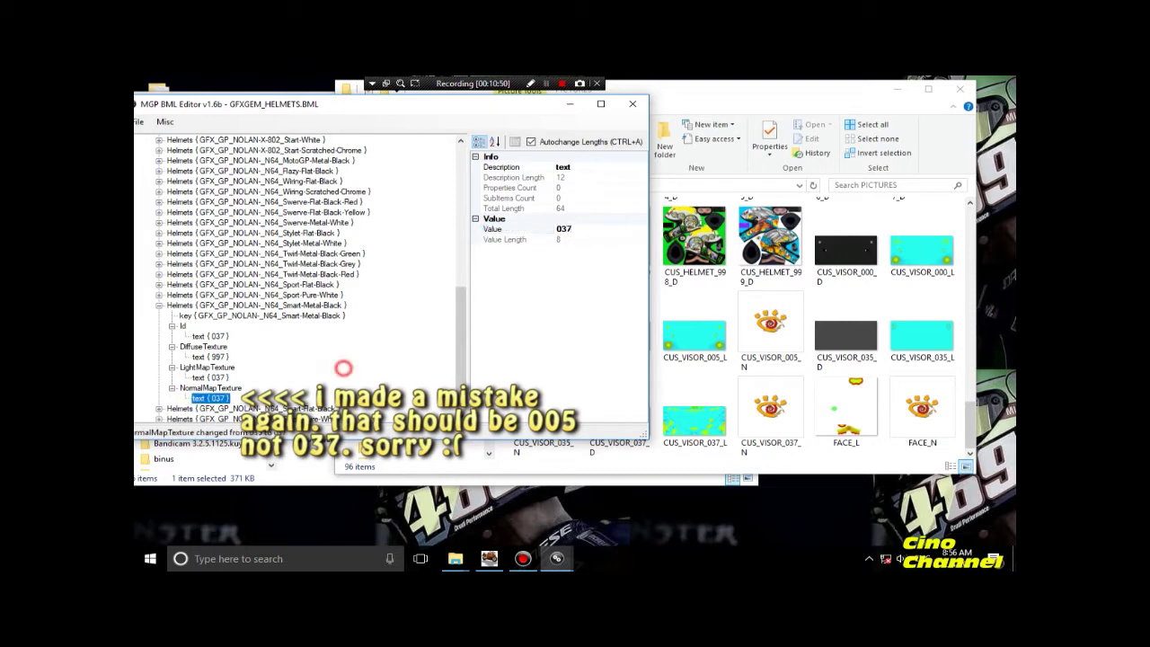
click(158, 305)
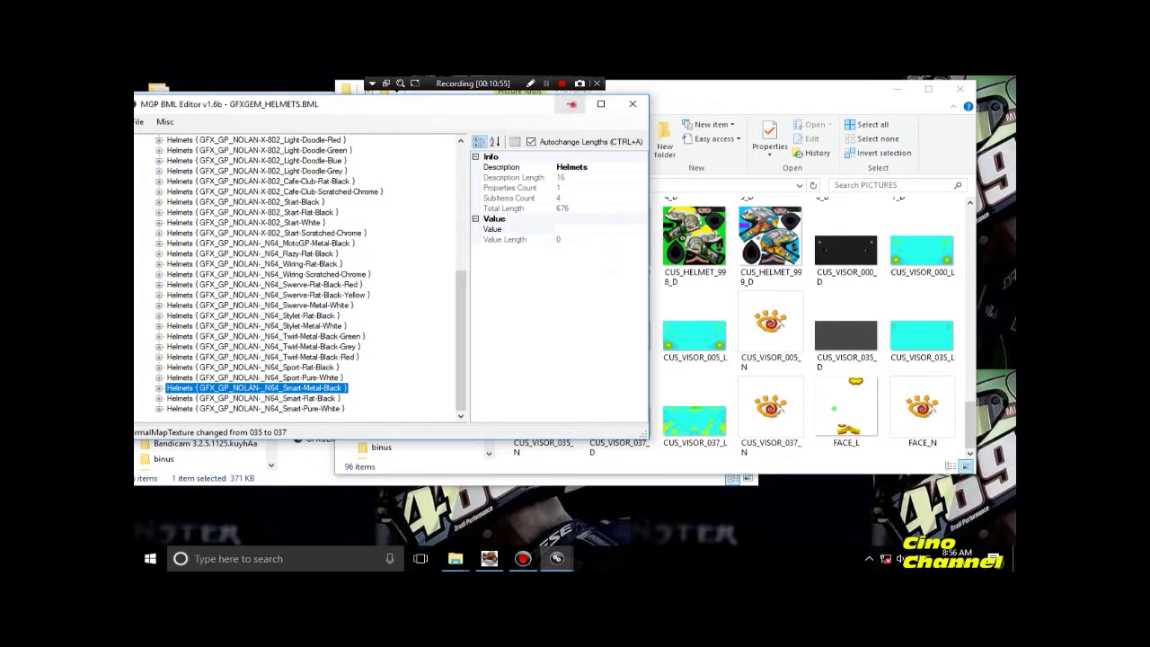
Return to the PICTURES folder and examine the CUS_VISOR_037_D and CUS_HELMET_998_D textures.
click(572, 105)
drag(628, 96, 672, 99)
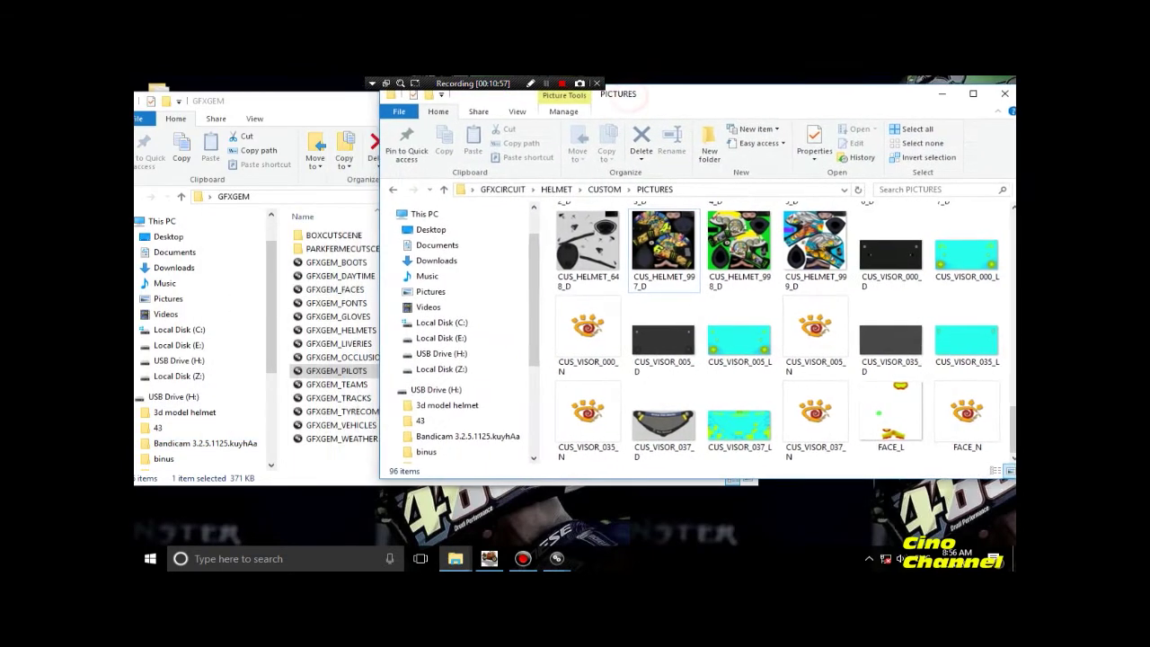
click(696, 428)
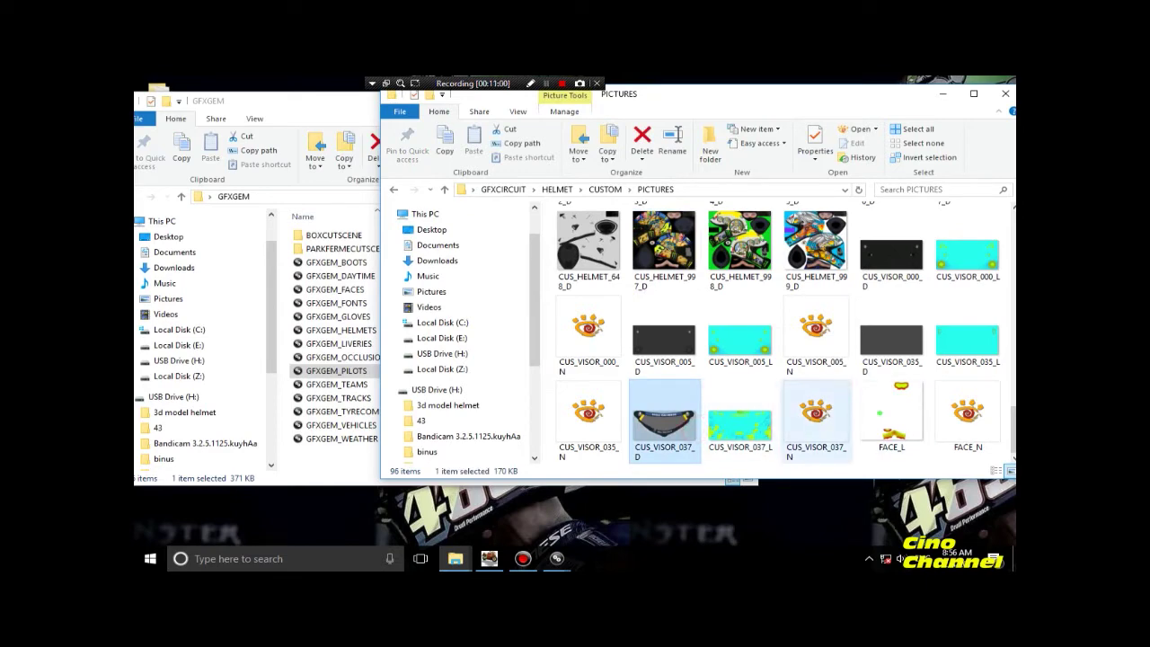
drag(813, 99, 743, 94)
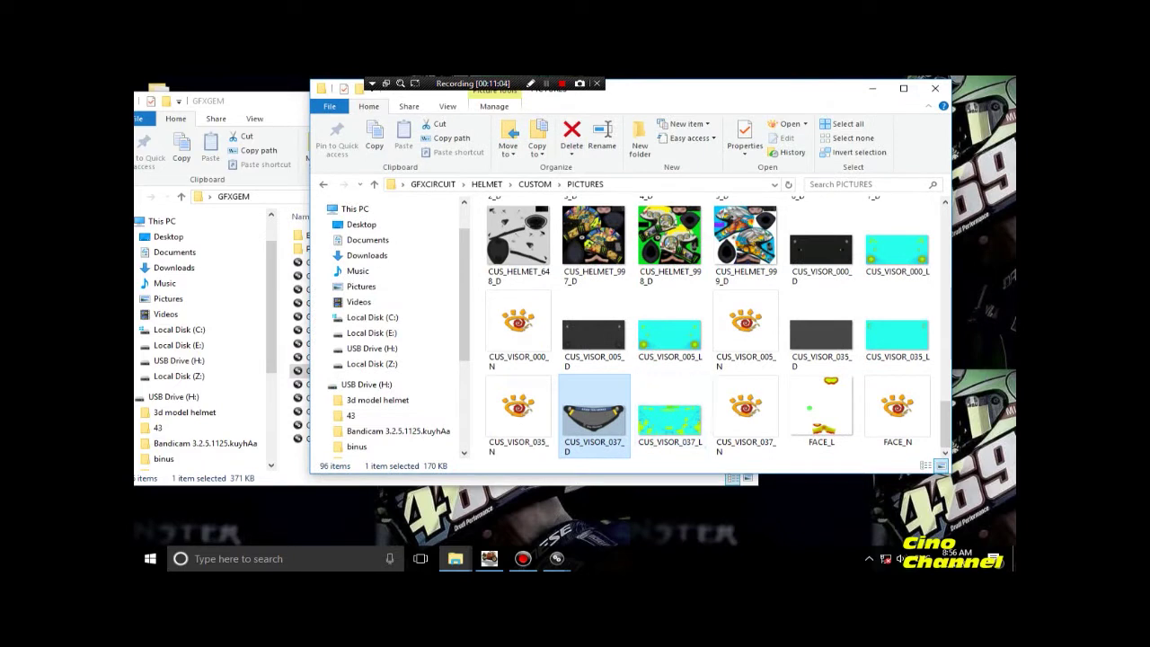
click(669, 241)
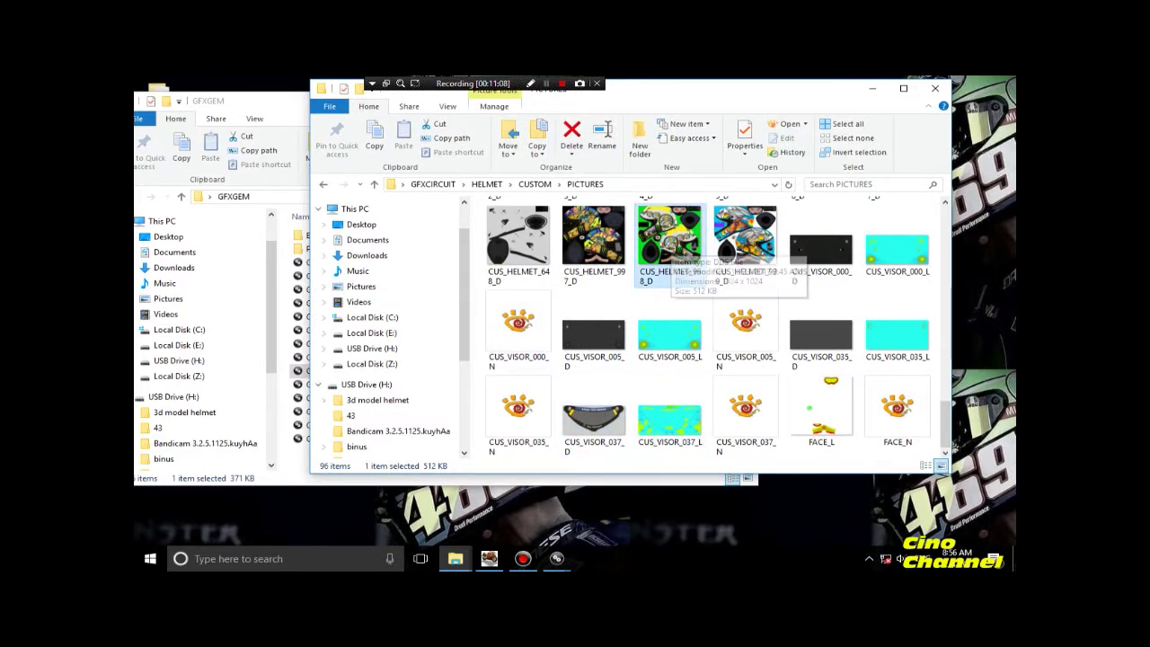
Look for an AGV visor texture in the helm agv folder on USB Drive (H:) and return to the drive root.
mouse_move(455, 558)
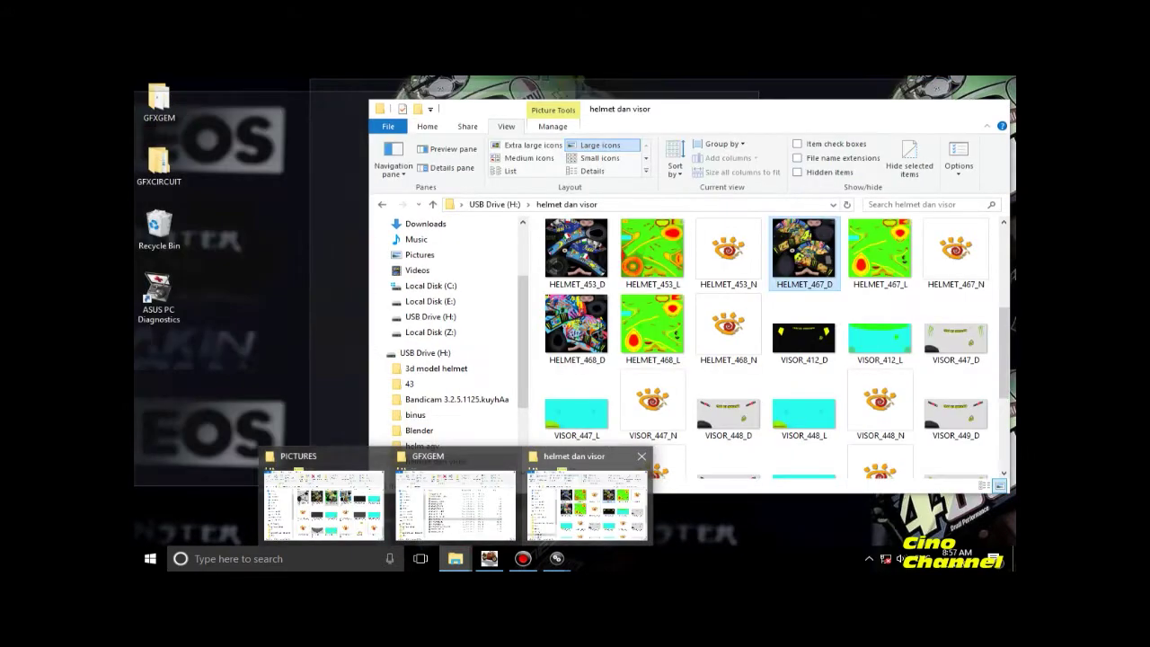
click(586, 502)
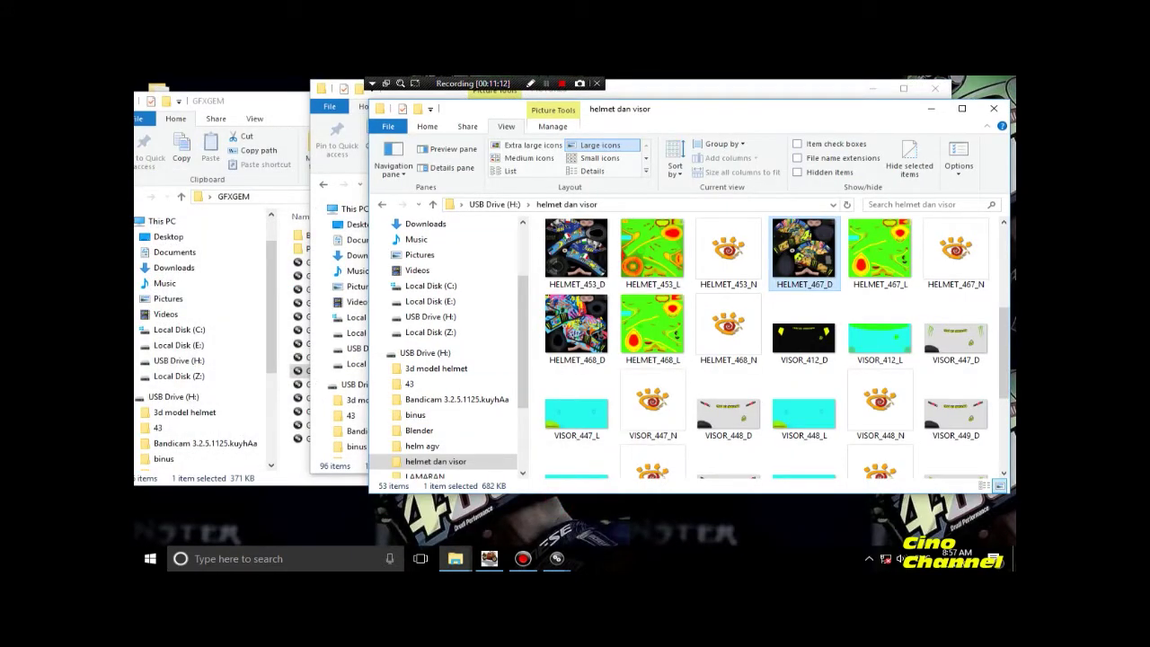
click(382, 205)
drag(856, 105, 626, 106)
click(717, 259)
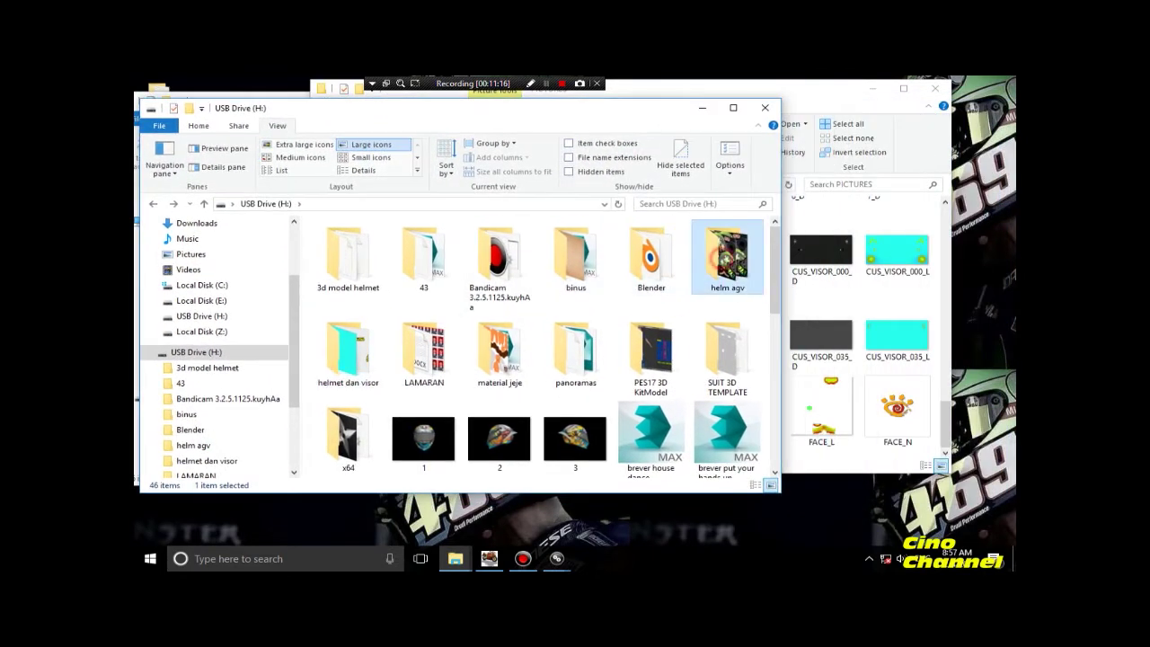
double_click(716, 262)
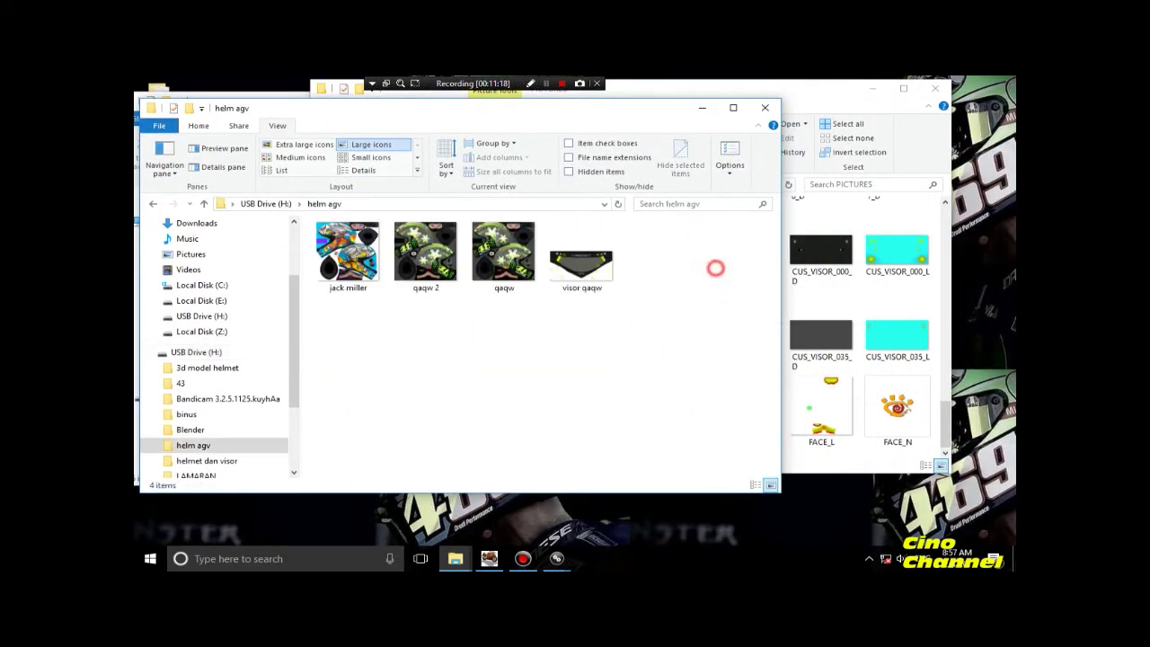
click(581, 260)
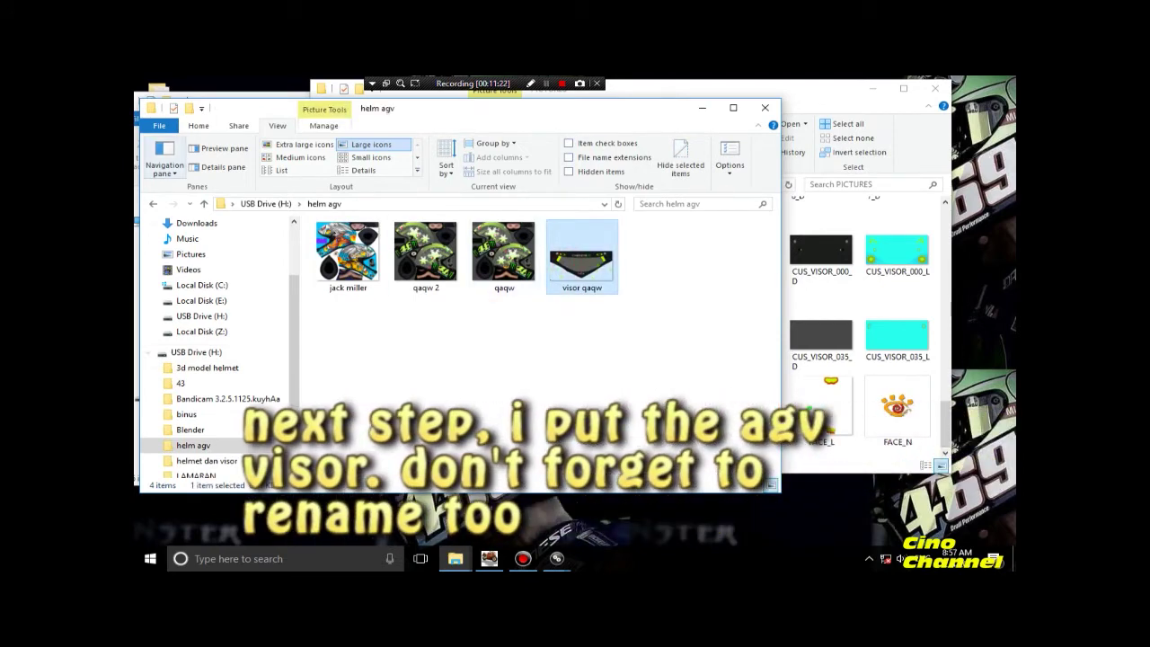
click(152, 203)
Find the visor oci texture in the USB Drive (H:) root and examine its file properties.
scroll(576, 355, down, 5)
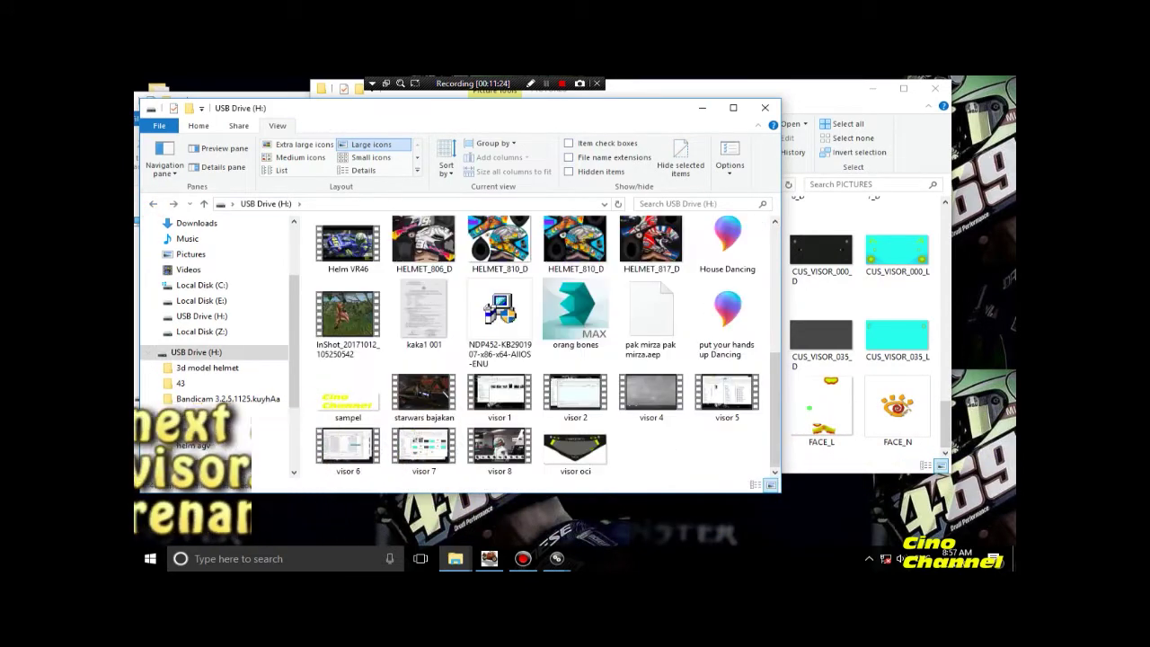
click(576, 449)
right_click(572, 448)
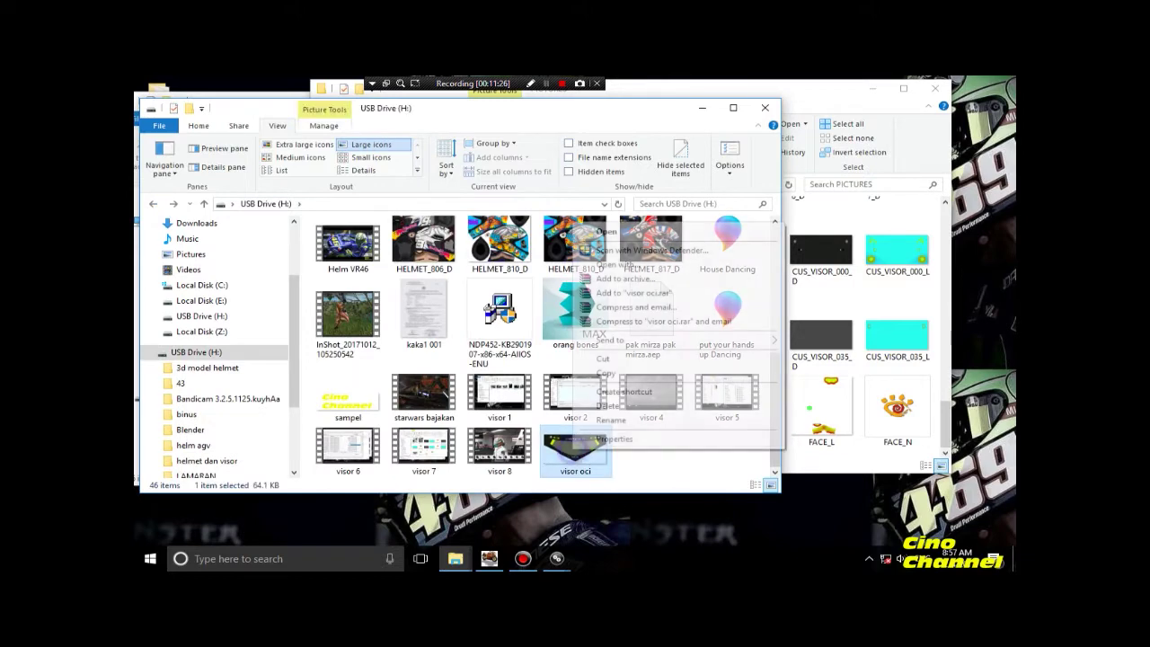
click(613, 438)
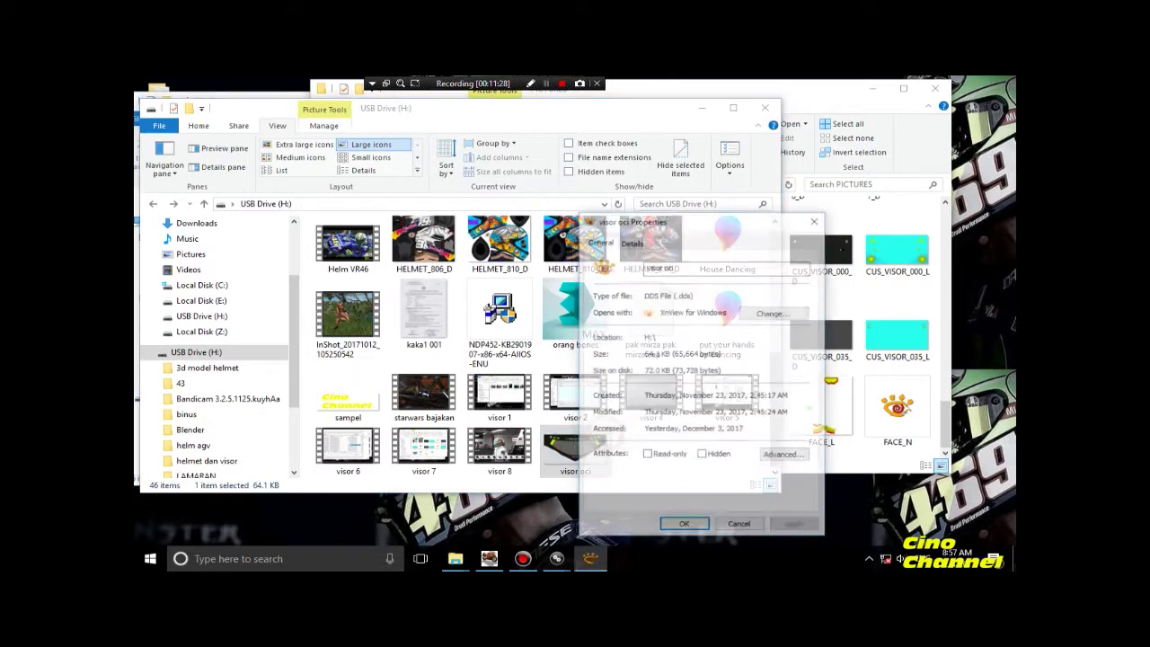
click(815, 220)
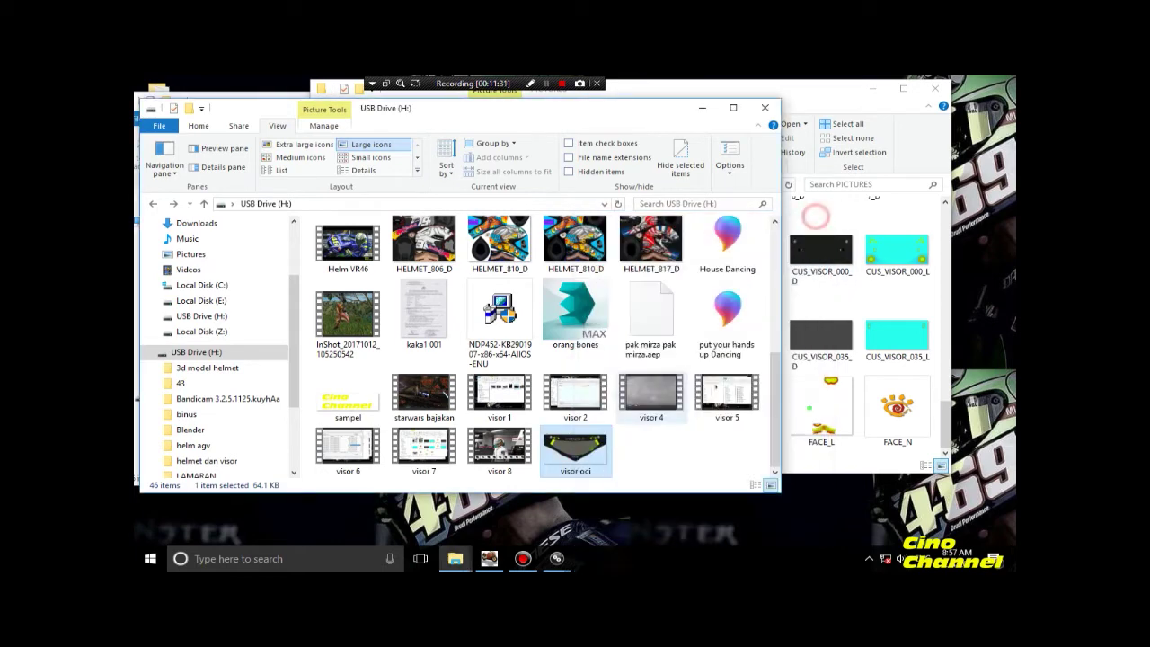
Copy the visor oci texture from USB Drive (H:) into the GFXCIRCUIT > HELMET > CUSTOM > PICTURES folder.
right_click(590, 452)
click(656, 378)
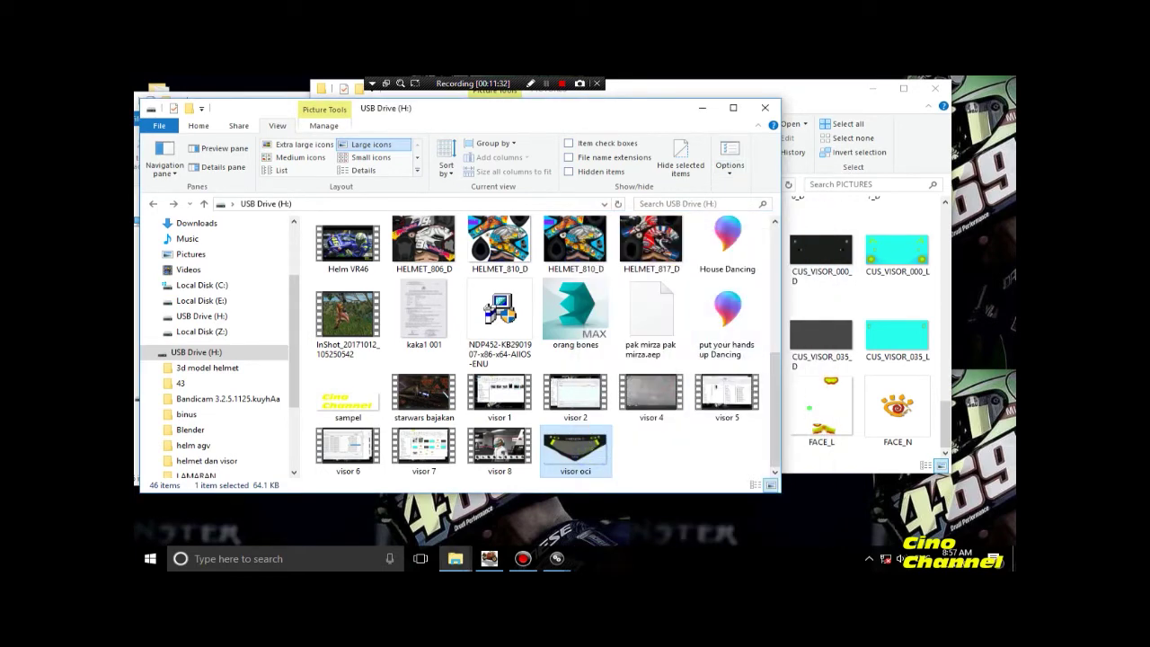
click(701, 108)
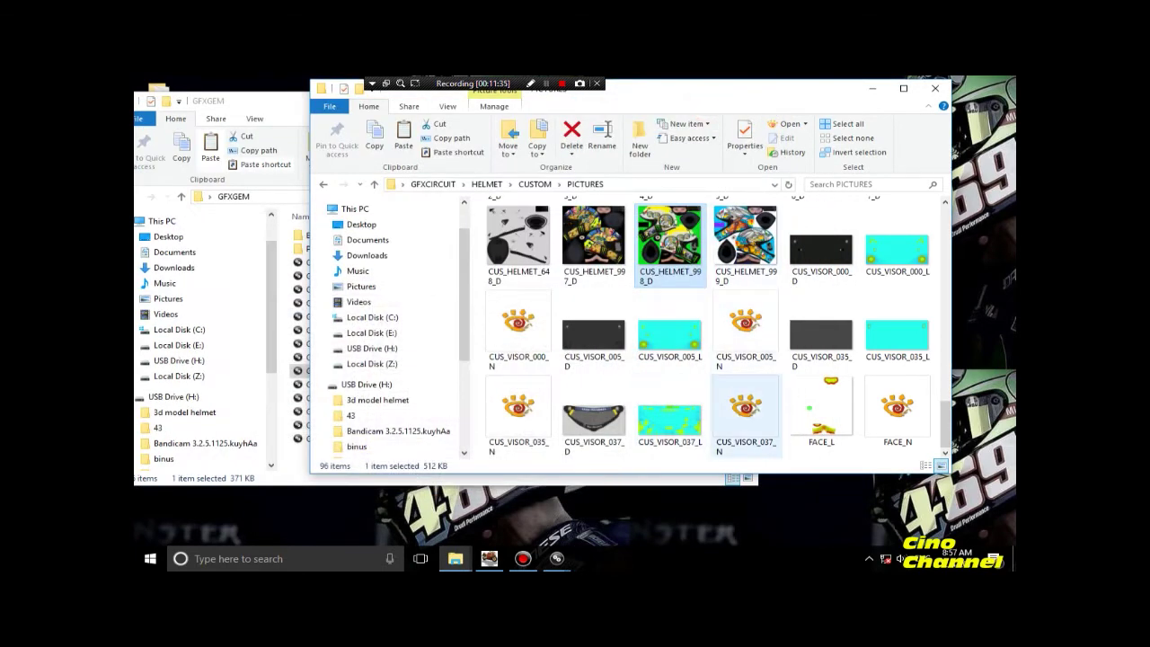
right_click(709, 383)
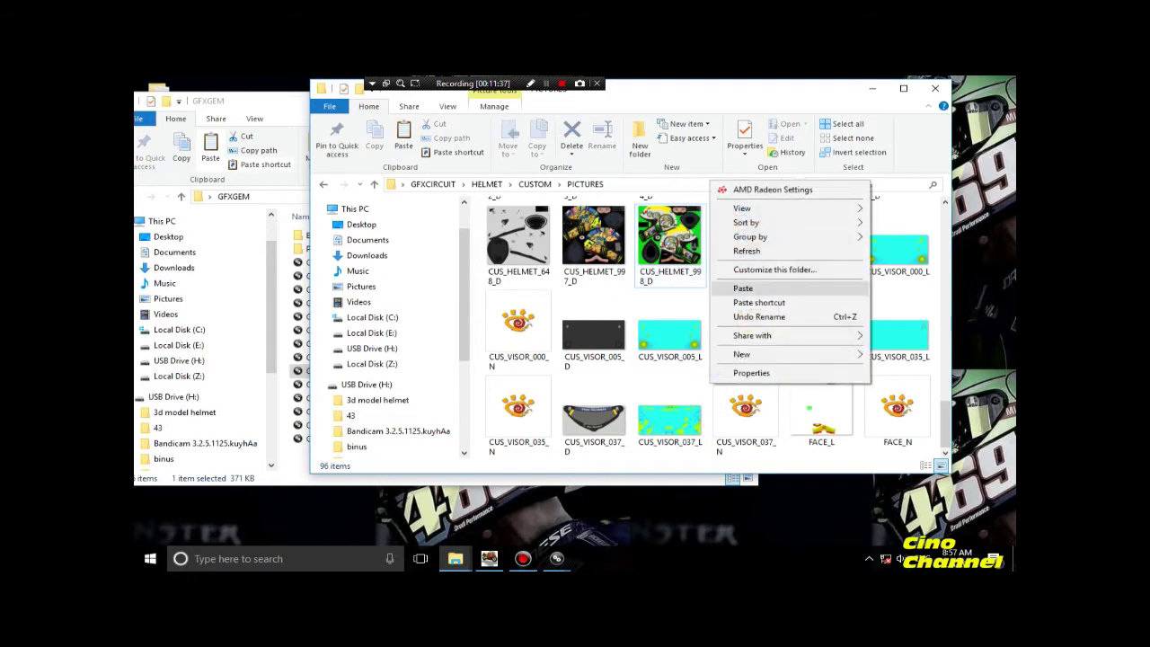
click(762, 287)
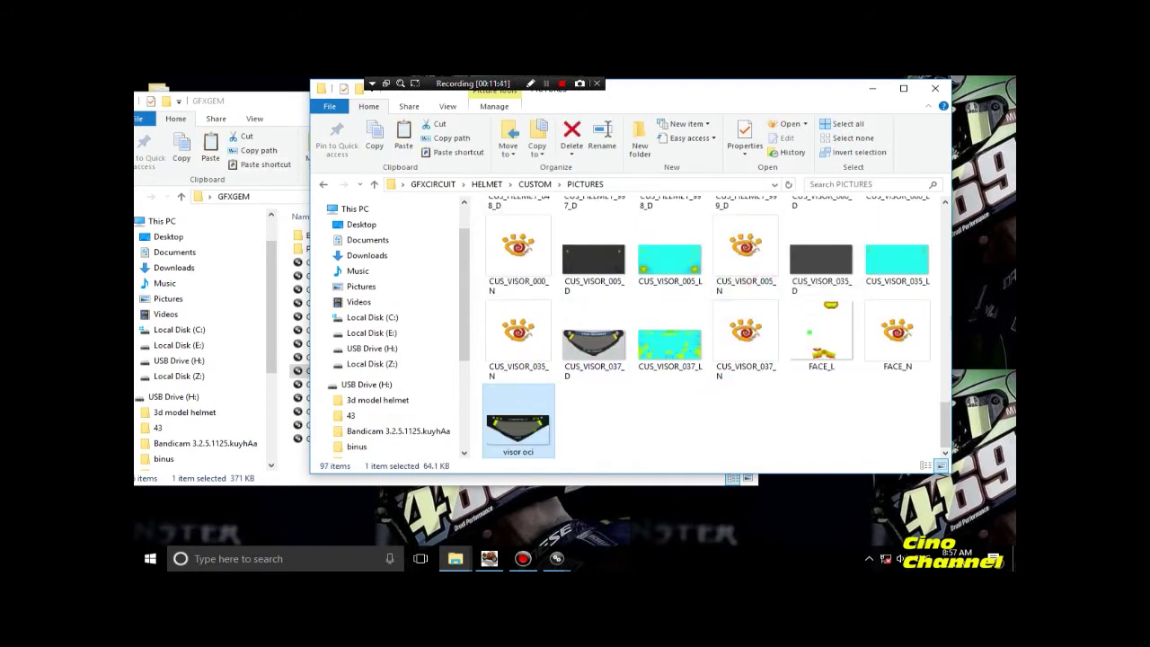
Copy the file name of the existing CUS_VISOR_037_D texture without changing it.
click(577, 367)
right_click(576, 366)
click(617, 333)
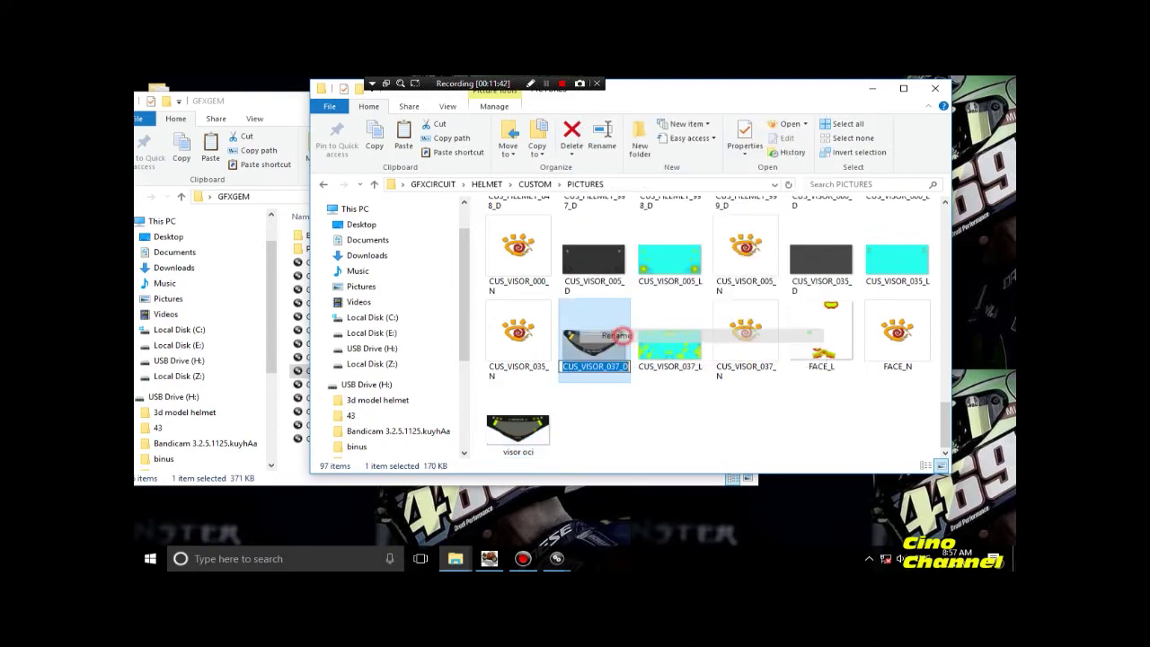
right_click(591, 366)
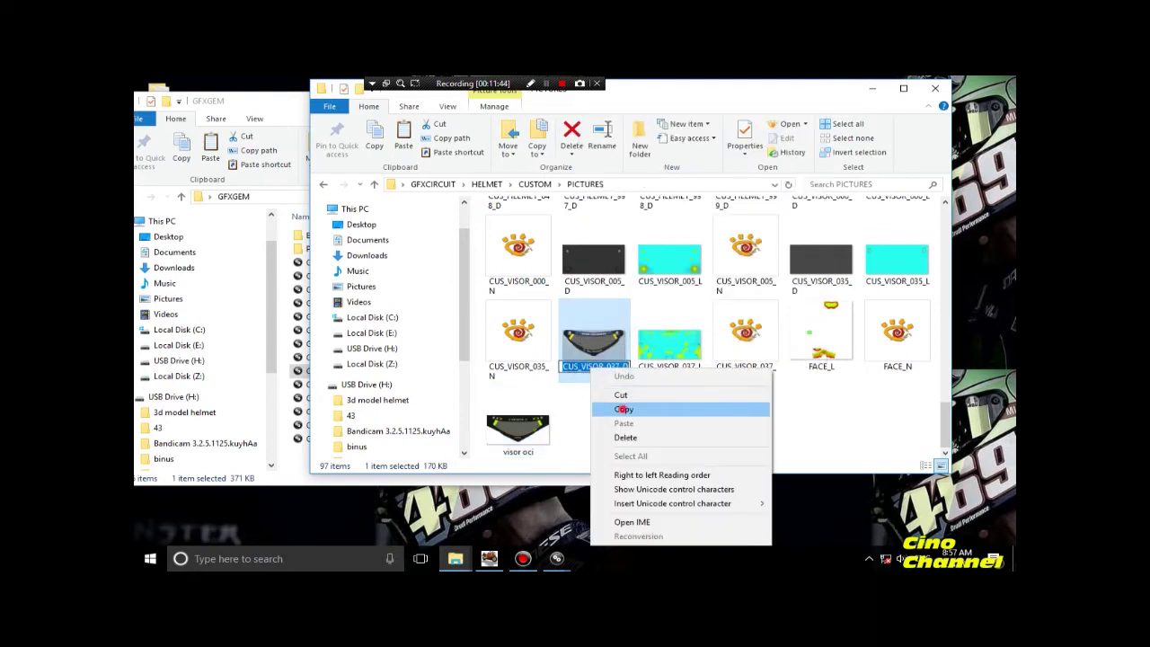
click(619, 406)
Rename the visor oci file with the copied name, accepting CUS_VISOR_037_D (2) as its name.
click(536, 438)
right_click(536, 437)
click(554, 405)
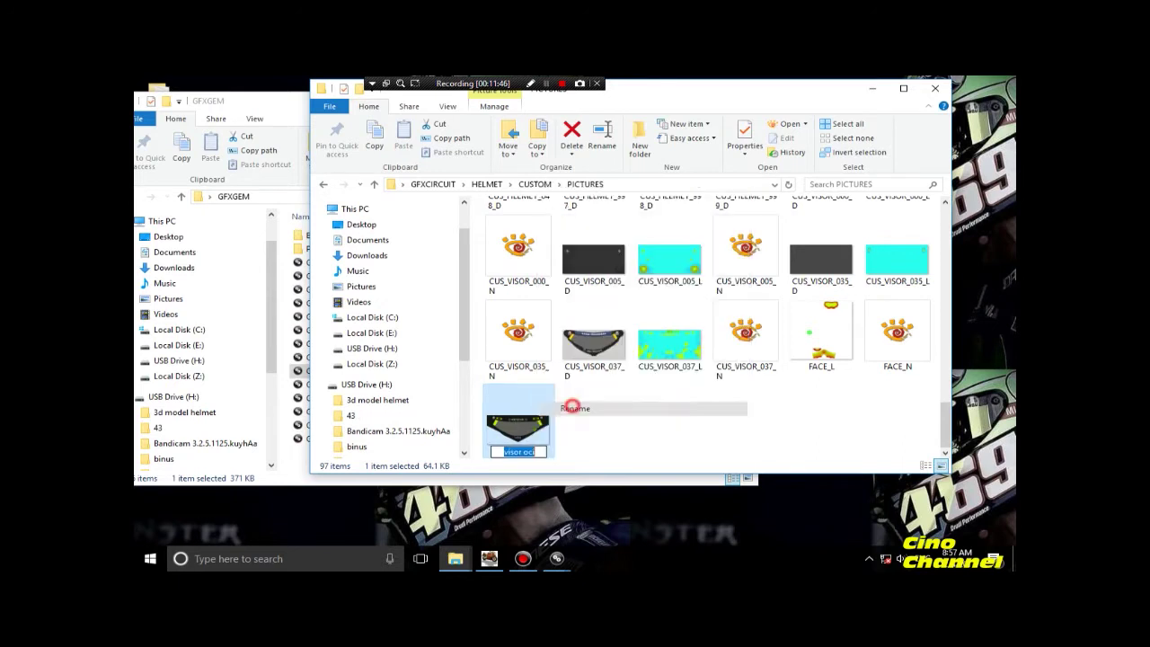
right_click(530, 450)
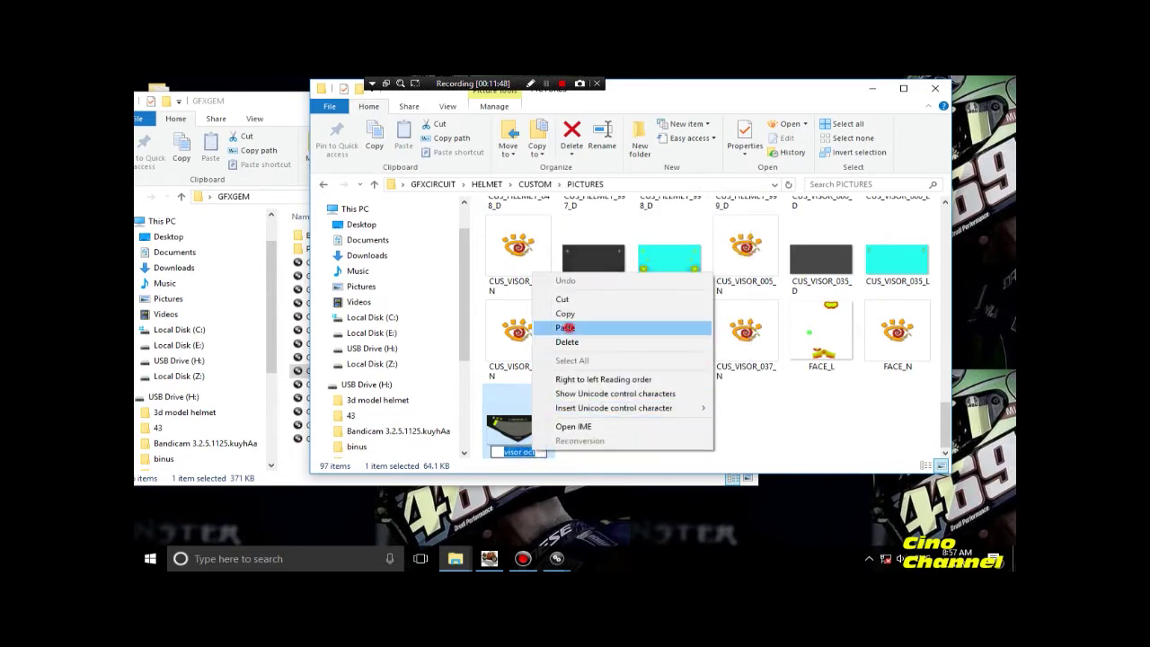
click(569, 326)
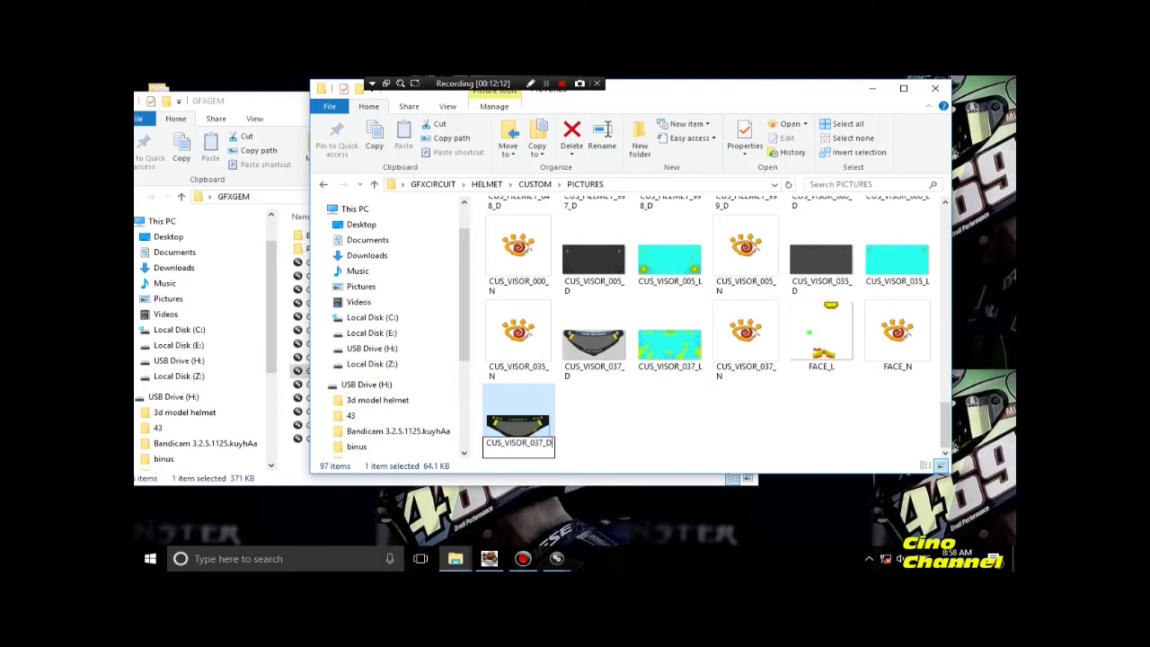
click(541, 445)
click(575, 428)
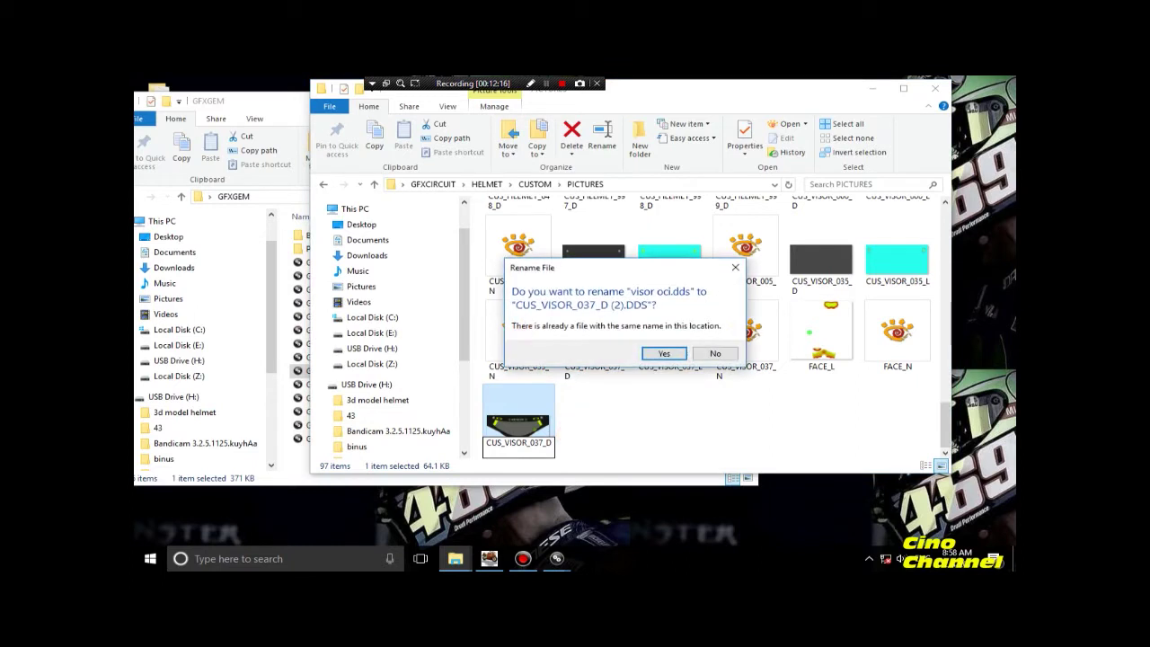
click(672, 352)
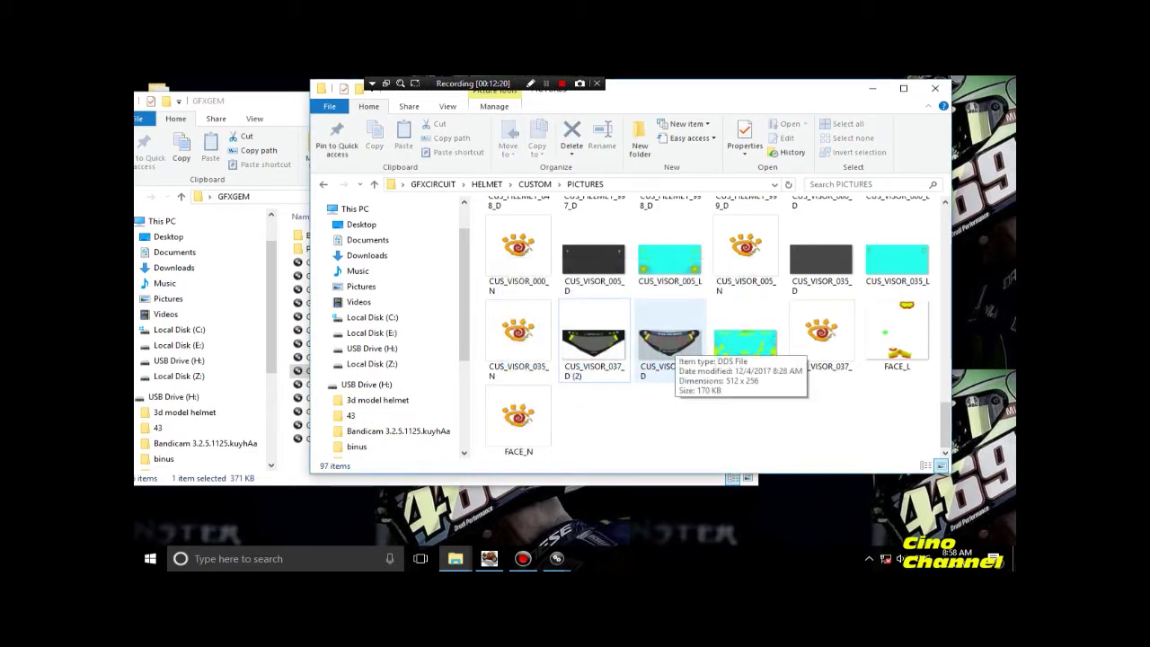
Delete the original CUS_VISOR_037_D texture from the PICTURES folder.
click(669, 345)
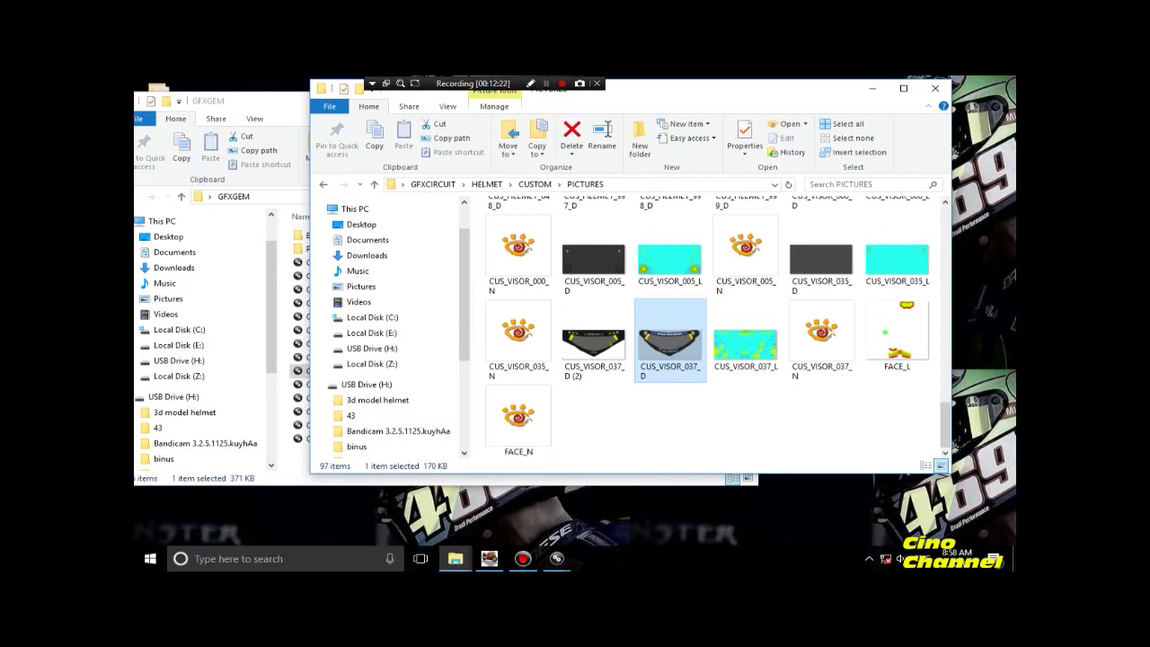
key(Delete)
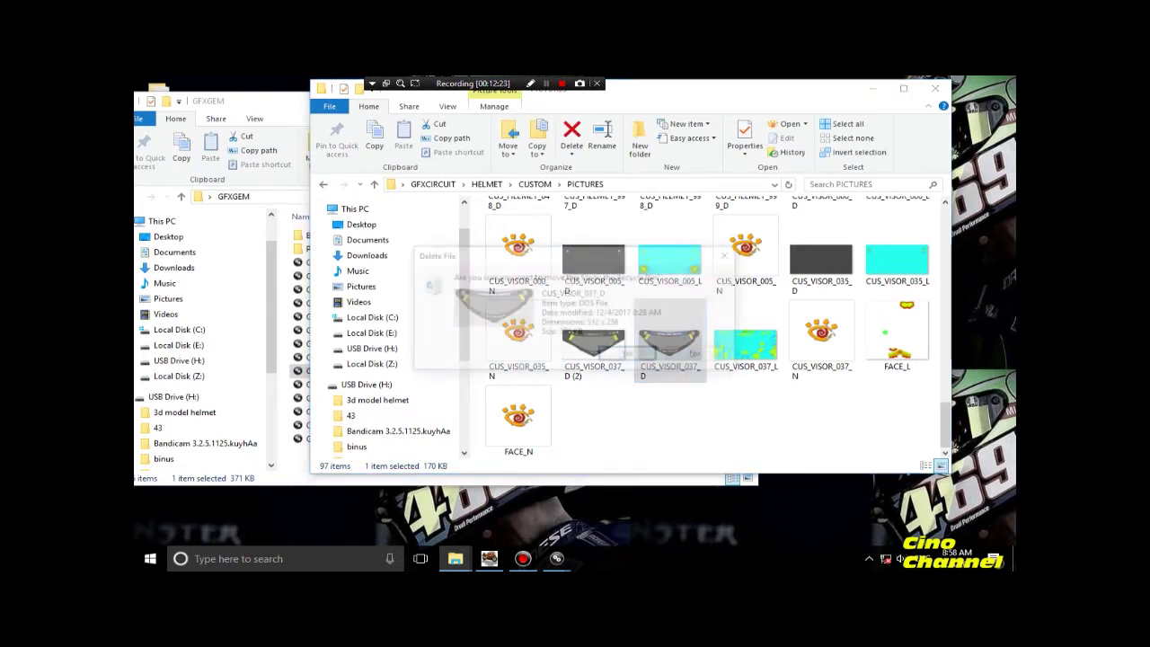
click(628, 354)
Rename the new AGV visor texture as CUS_VISOR_037_D by removing the (2) suffix.
click(594, 414)
right_click(598, 418)
click(638, 388)
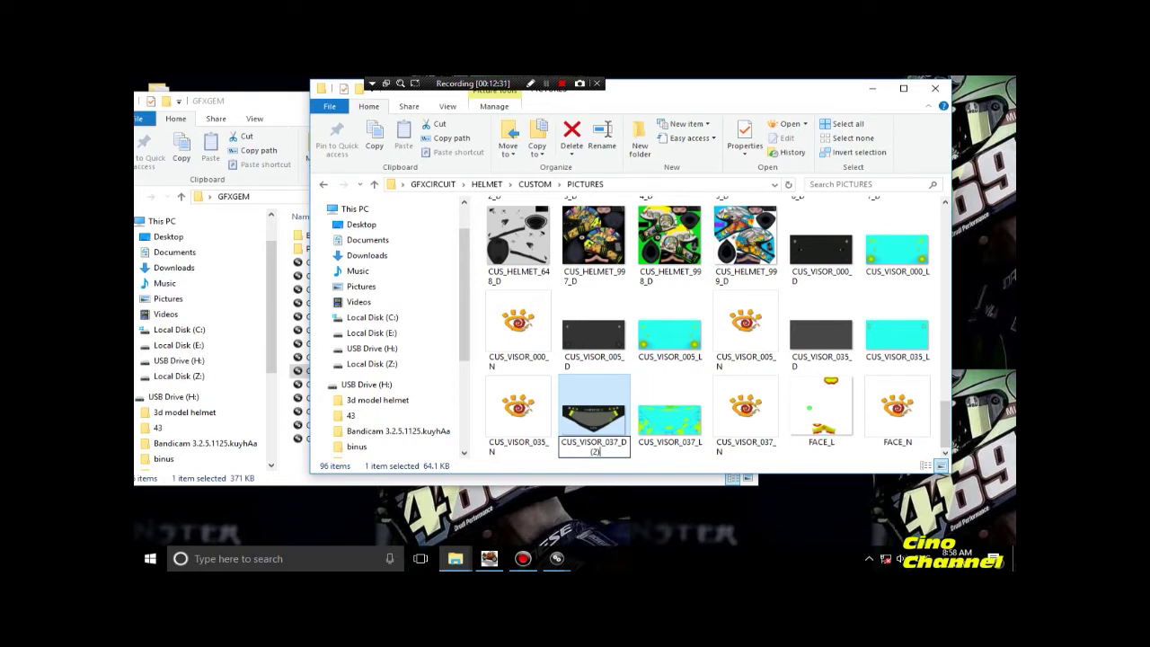
key(BackSpace)
key(BackSpace)
key(BackSpace)
key(BackSpace)
key(Return)
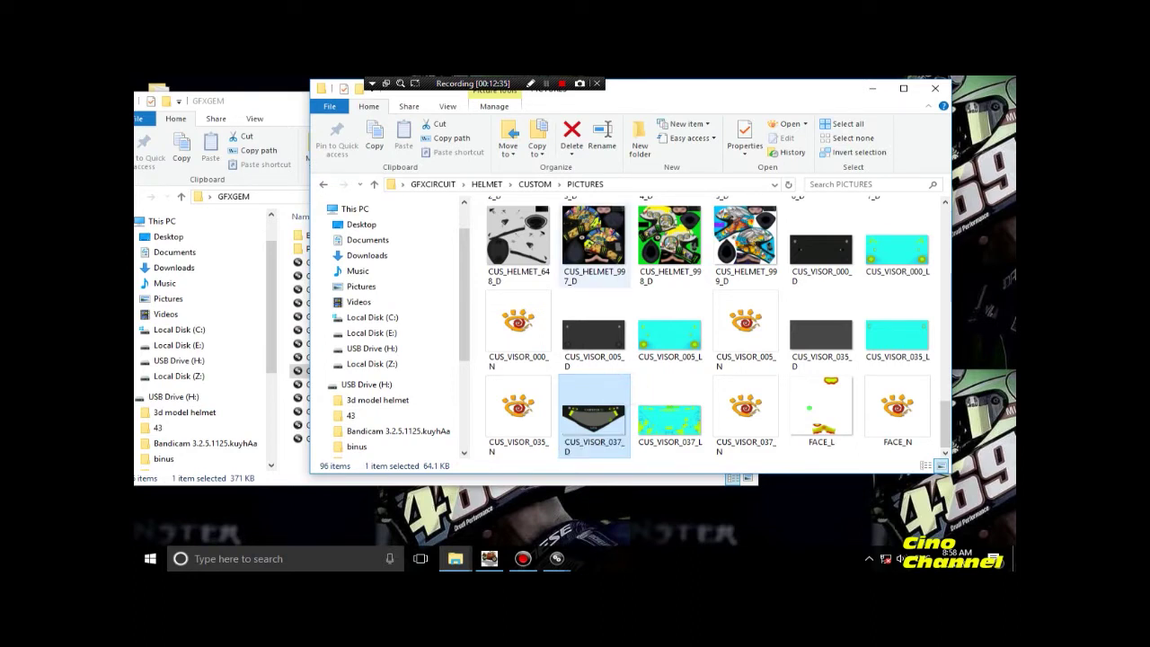
Compare the CUS_HELMET_997_D, 998_D and 999_D textures with CUS_VISOR_037_D and check the number in the visor's file name.
click(593, 243)
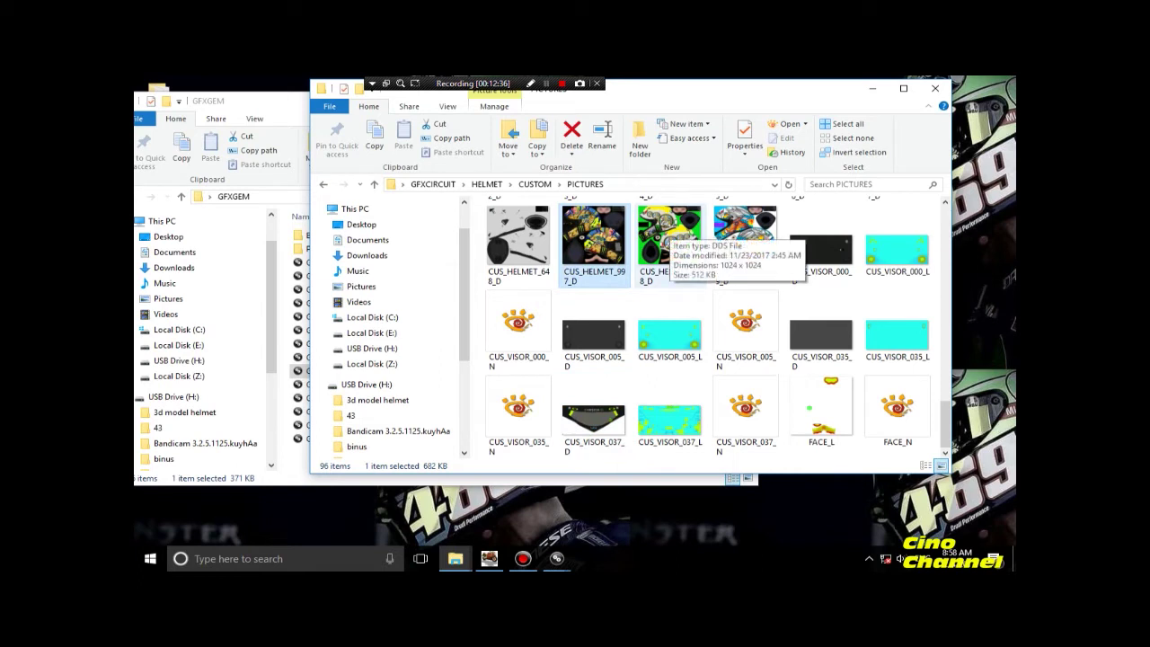
click(669, 235)
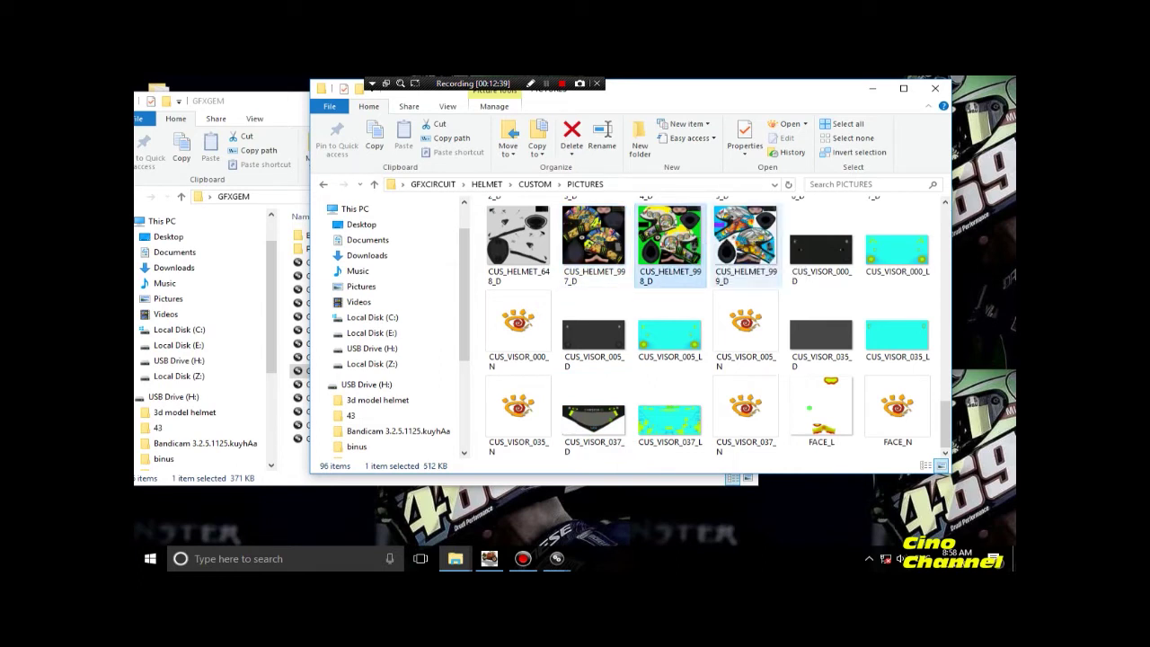
click(745, 236)
click(594, 411)
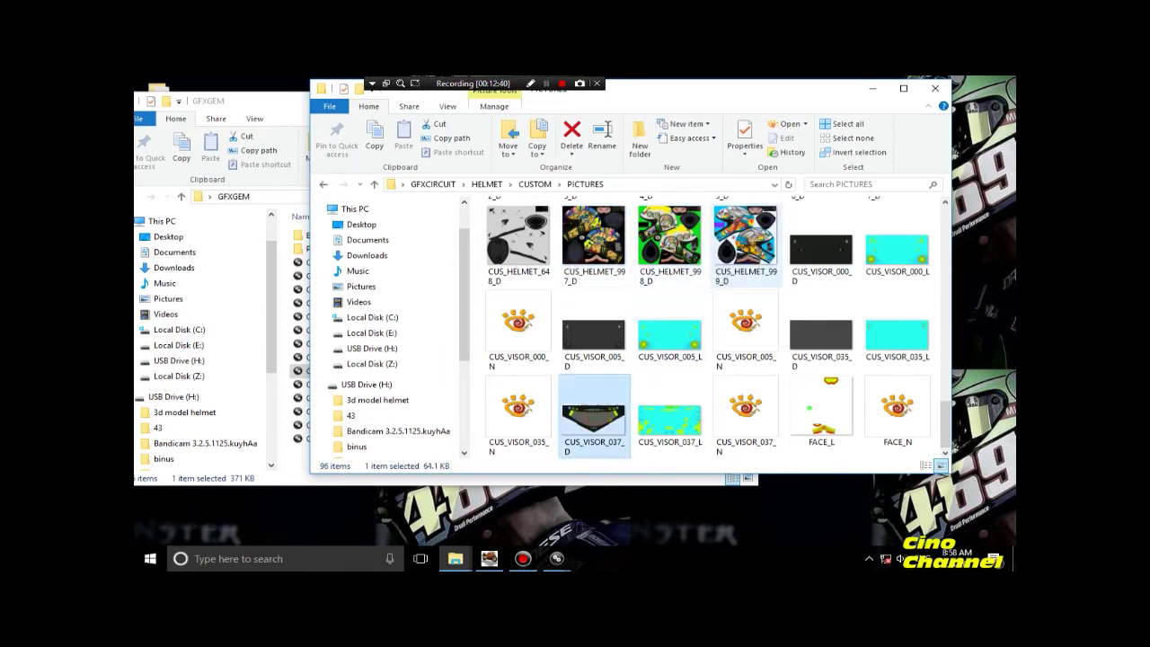
click(732, 250)
click(672, 259)
click(601, 263)
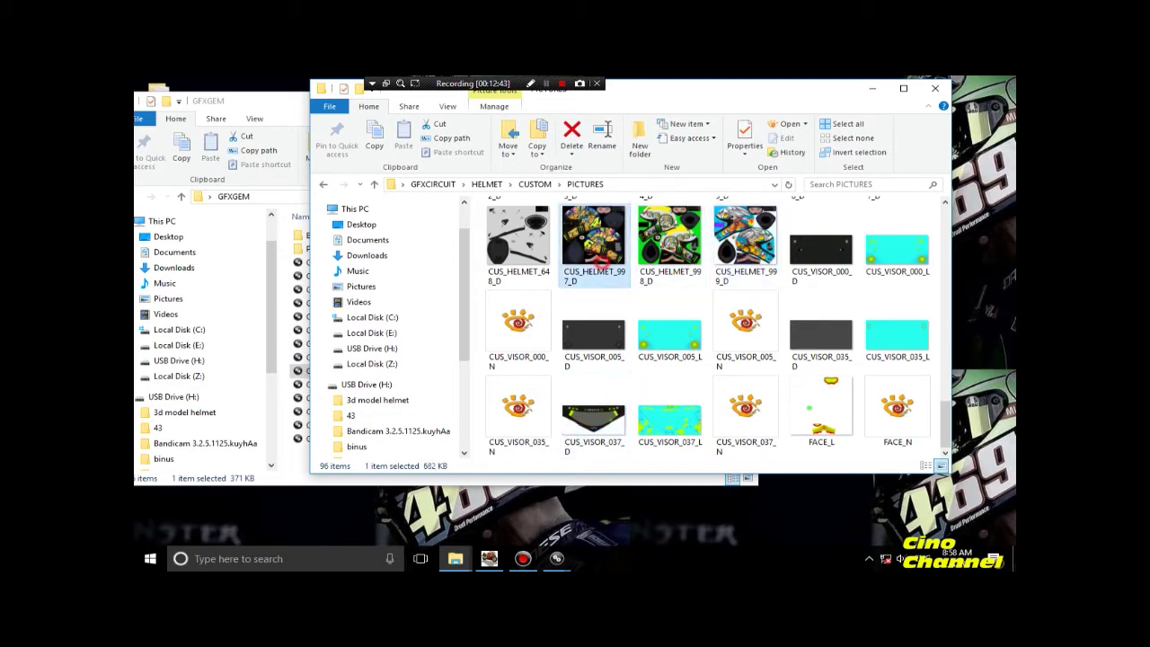
click(595, 438)
right_click(616, 440)
click(653, 411)
drag(611, 442, 621, 441)
click(746, 238)
Examine the CUS_HELMET_037_L, CUS_HELMET_037_N and CUS_HELMET_035_L textures in the PICTURES folder.
scroll(808, 297, up, 10)
scroll(817, 309, down, 5)
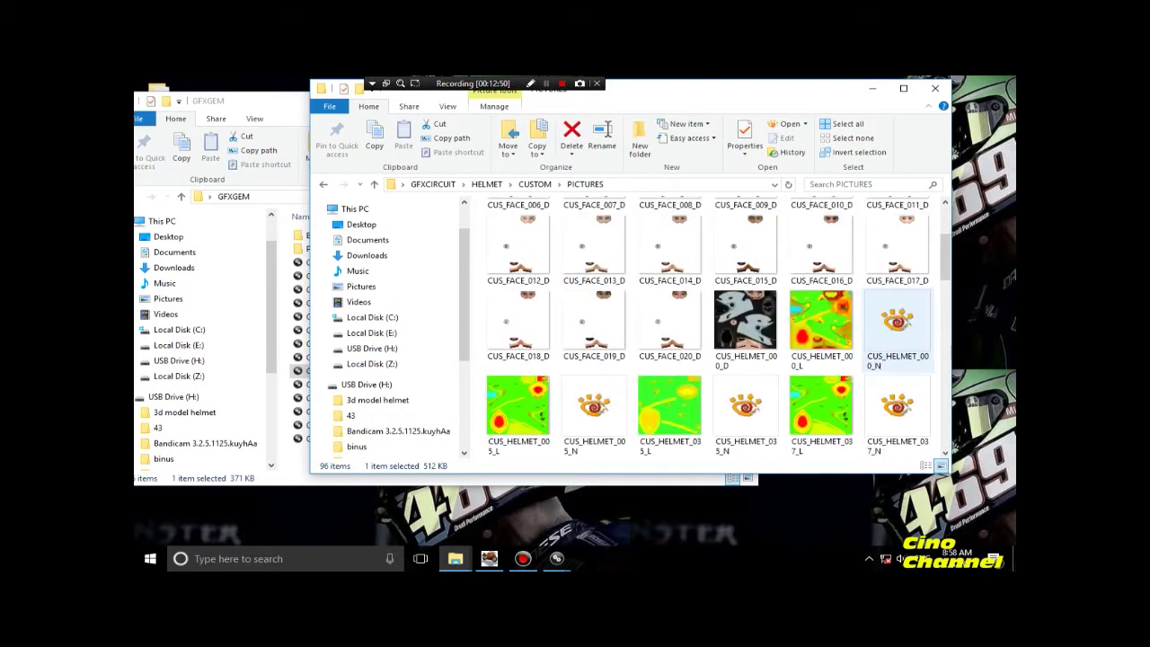
click(817, 241)
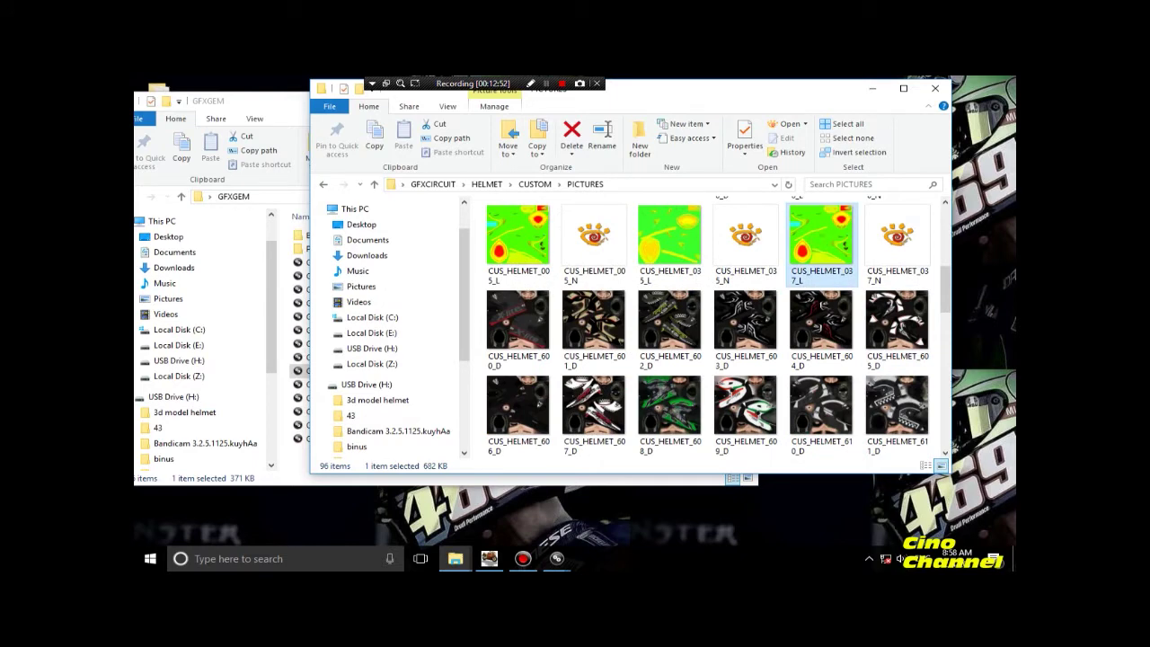
click(920, 261)
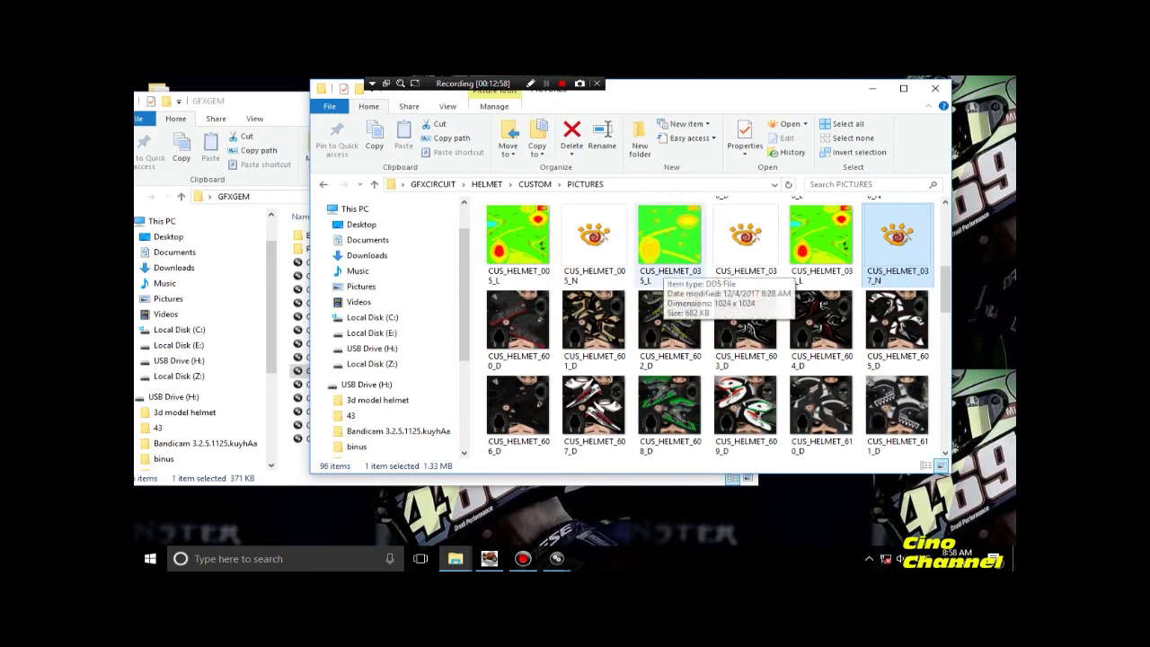
click(667, 242)
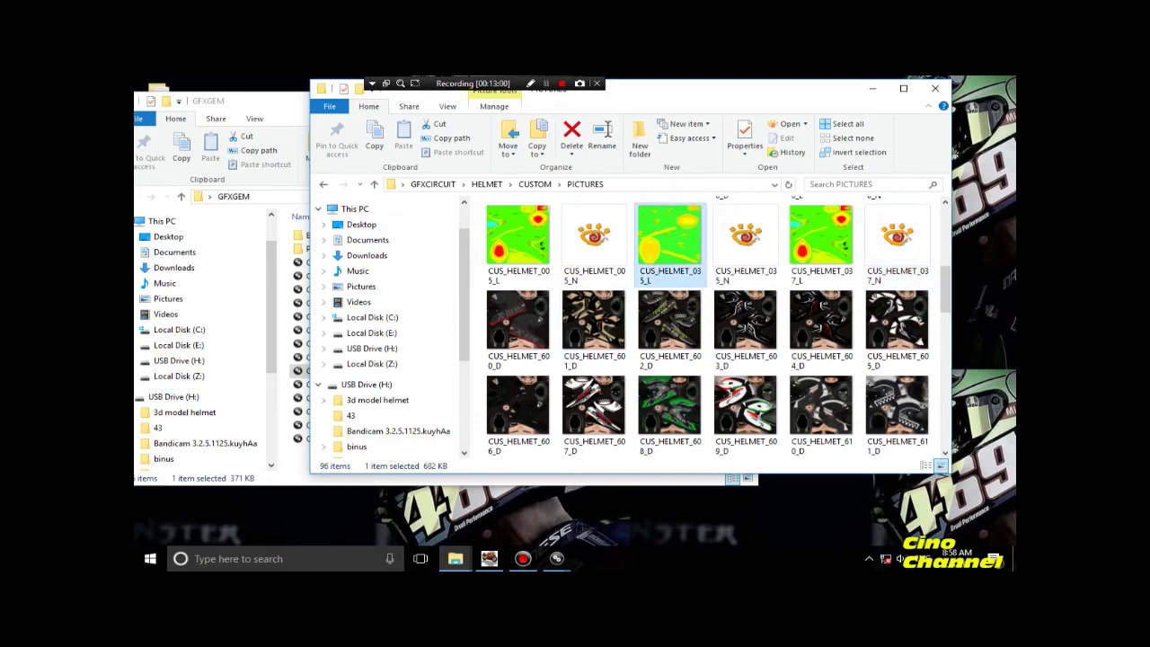
Switch to GFXGEM_PILOTS.BML in MGP BML Editor and collapse the GFX_MotoGP2017_Rossi_2017 pilot entry.
click(260, 101)
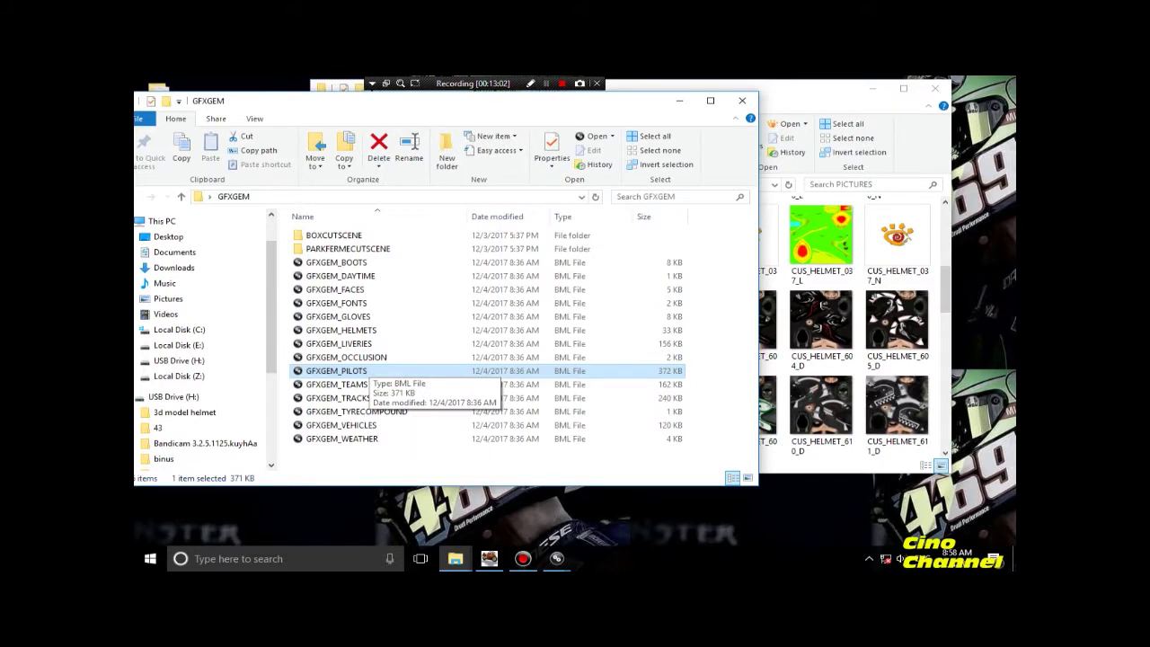
mouse_move(557, 557)
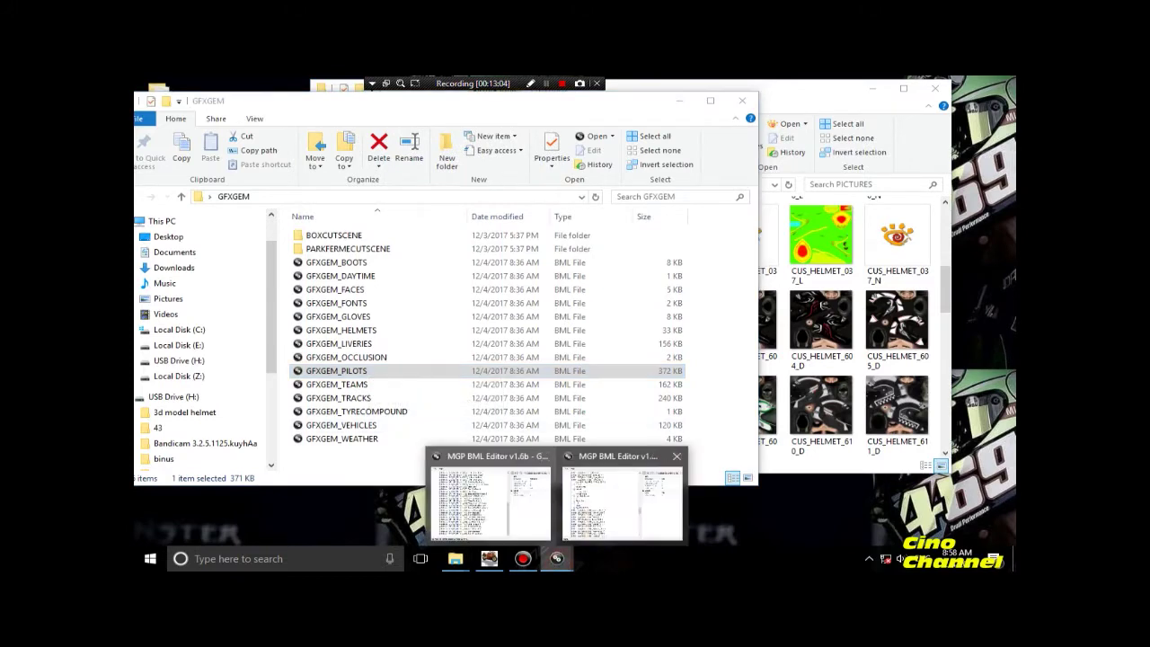
click(597, 496)
drag(359, 105, 490, 98)
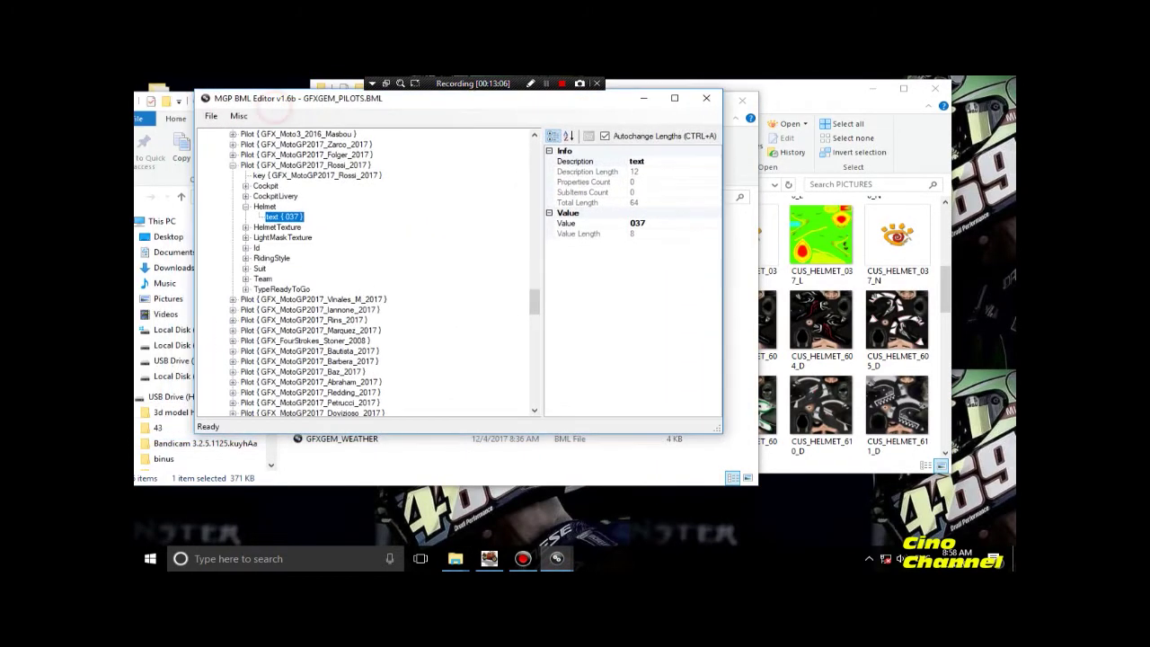
click(233, 166)
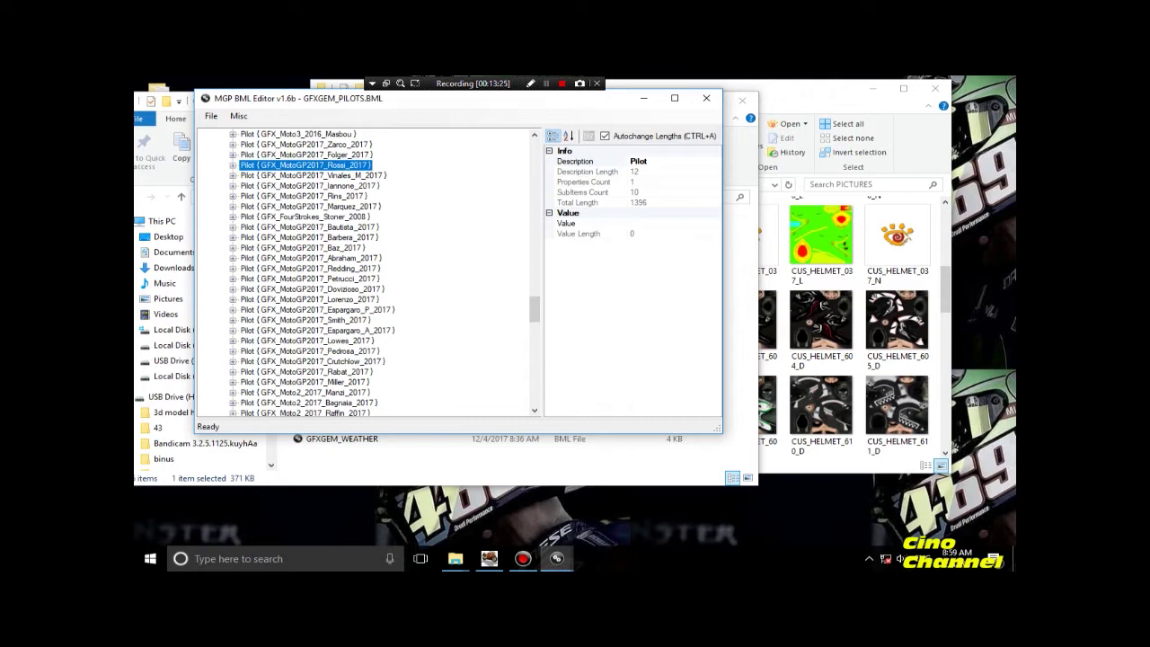
Find the GFX_FourStrokes_Rossi_2008 pilot entry and check the ID values under its Helmet and HelmetTexture items.
click(336, 207)
scroll(377, 269, up, 2)
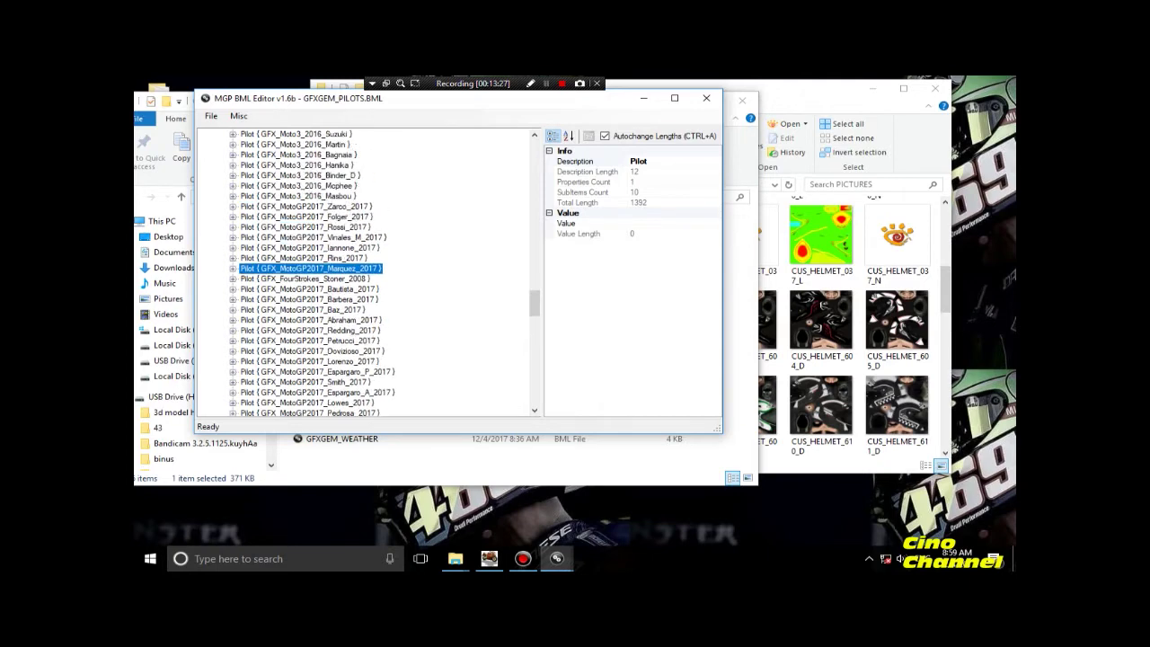
scroll(377, 269, up, 10)
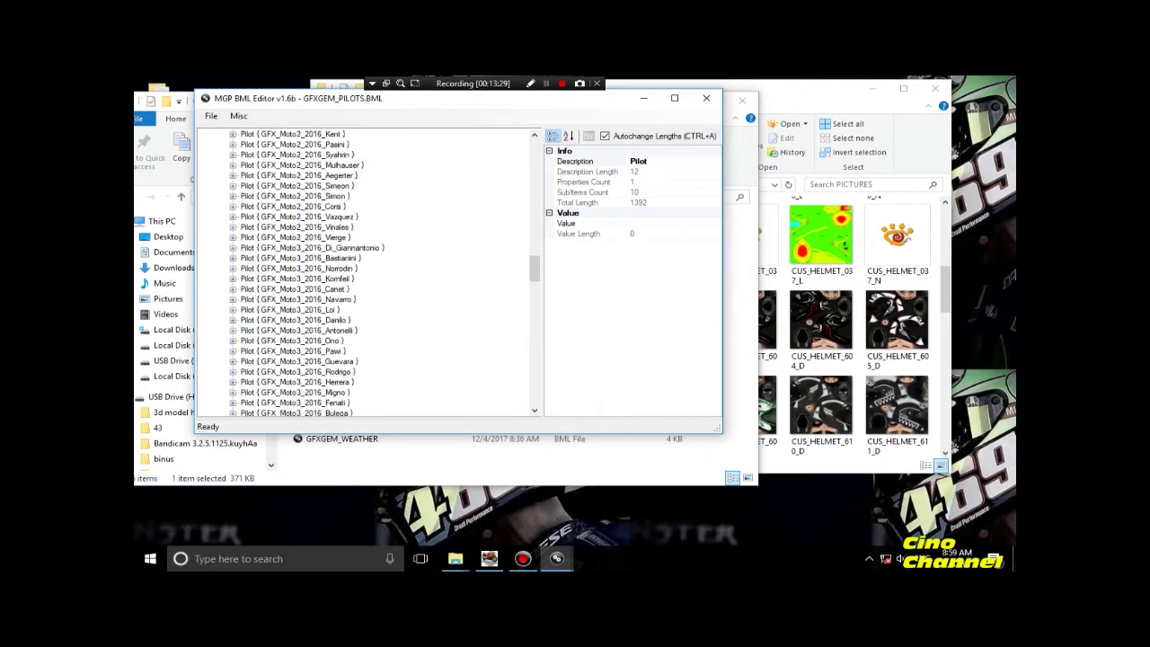
scroll(378, 269, up, 5)
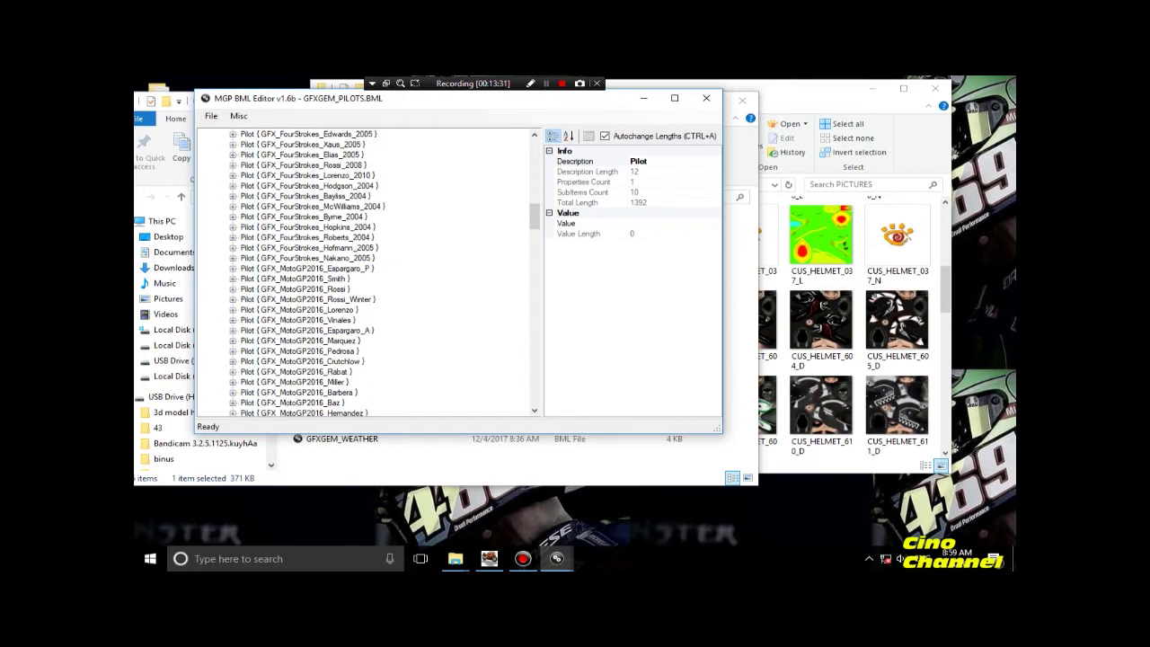
double_click(341, 165)
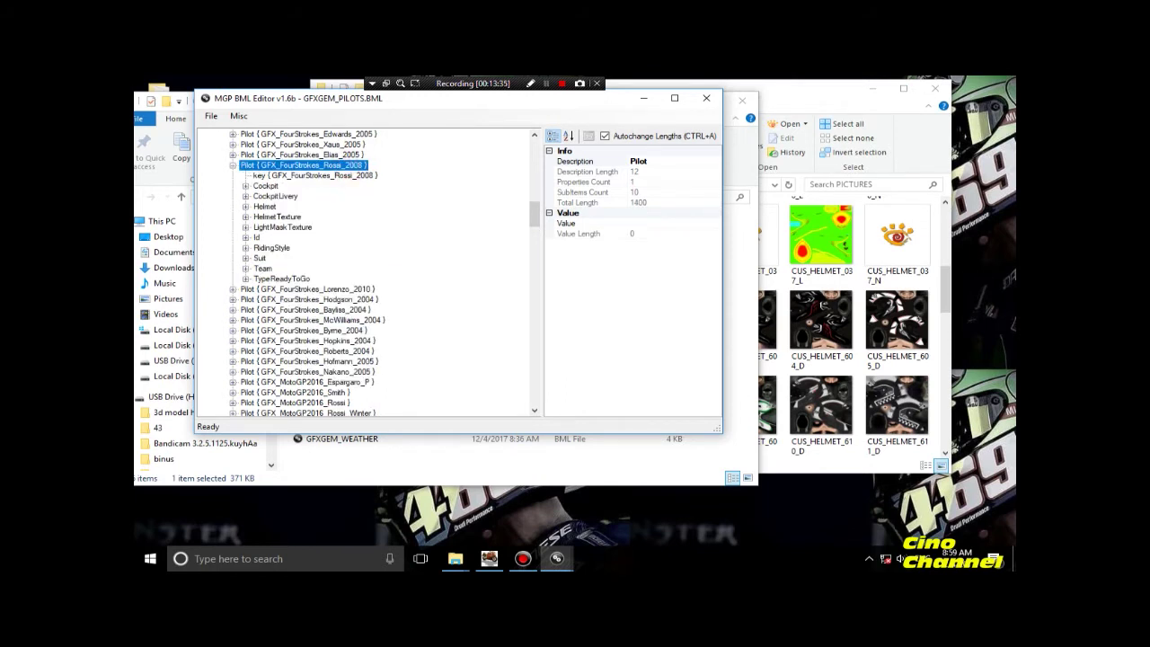
click(264, 206)
double_click(264, 207)
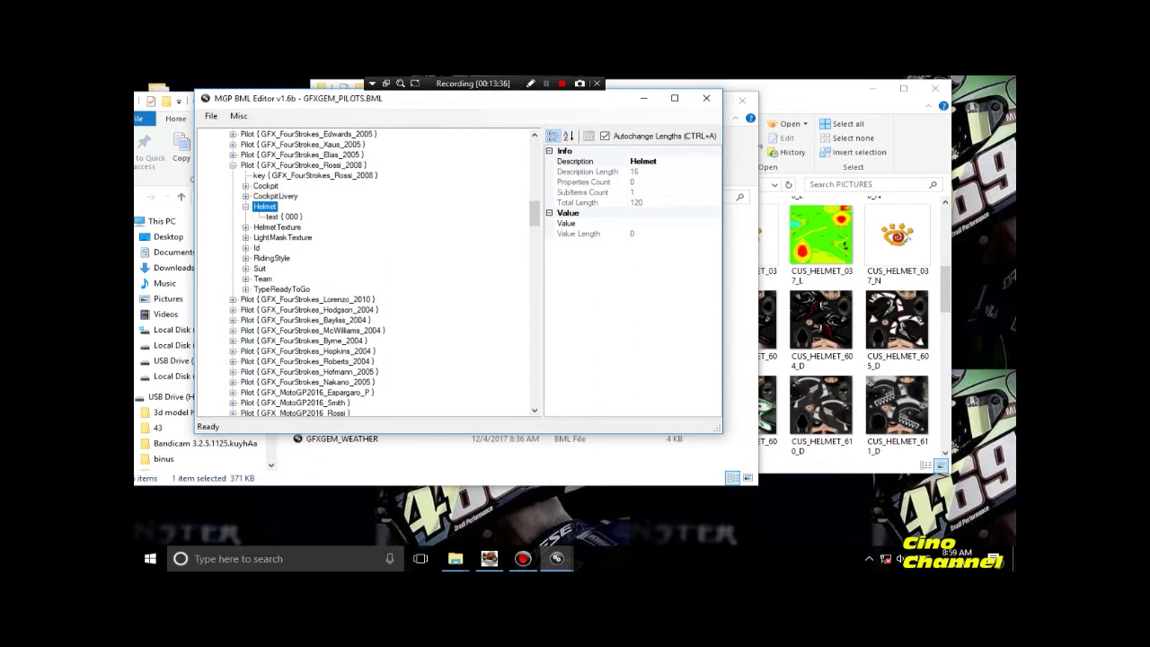
click(277, 227)
double_click(277, 228)
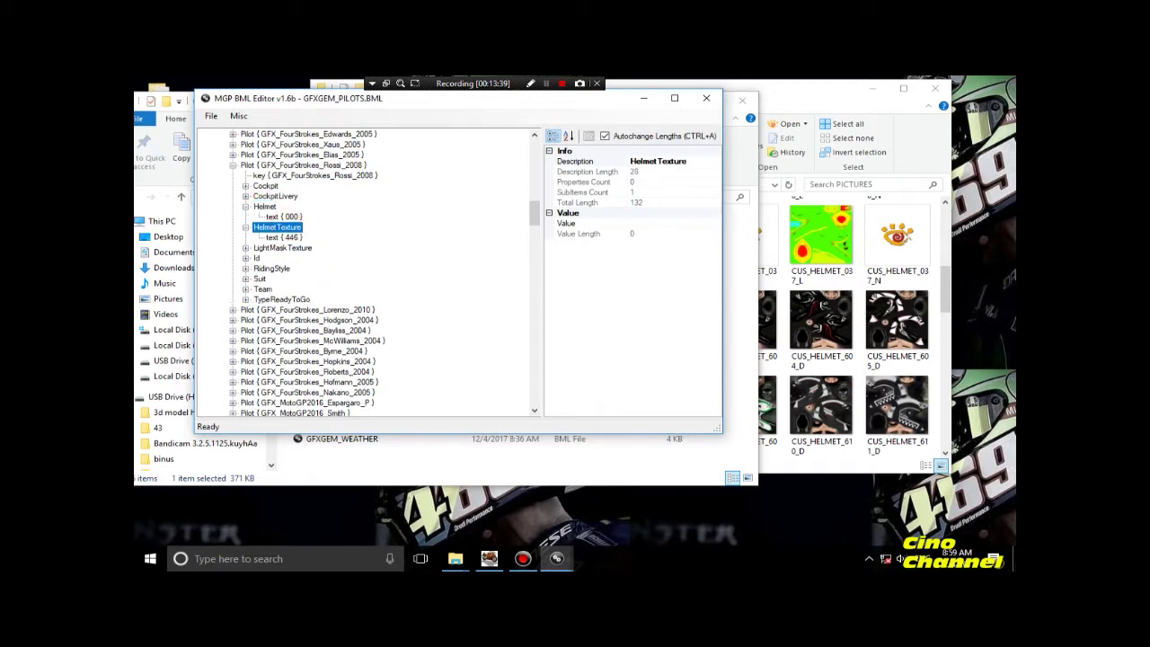
click(286, 216)
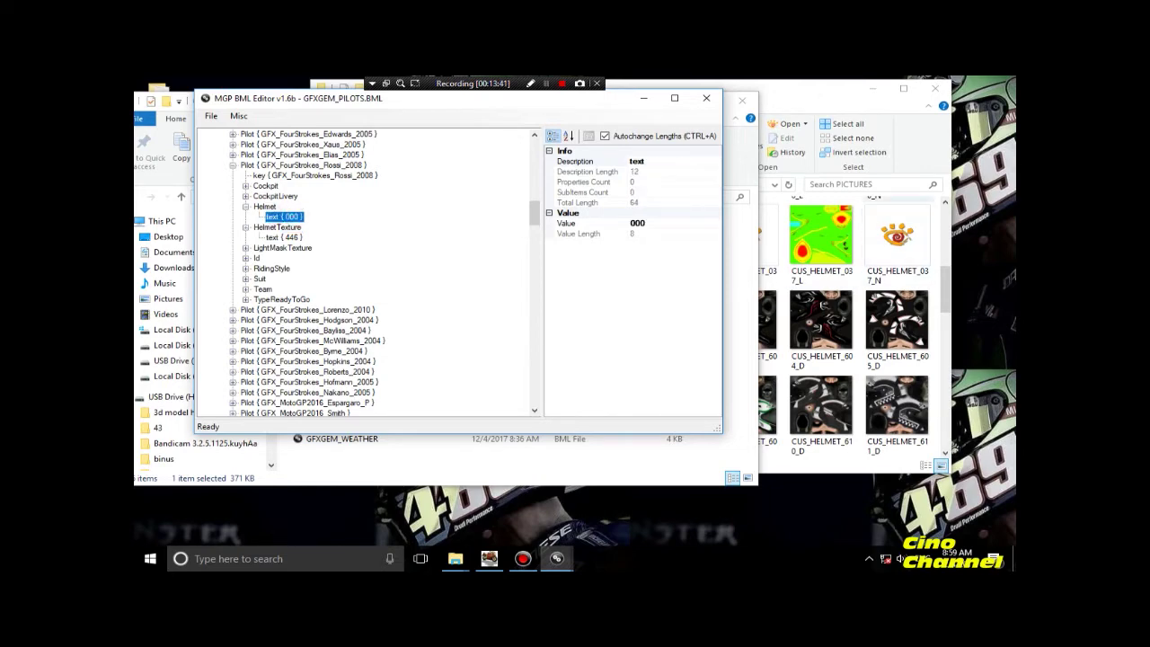
Locate HELMET_000.BIN in the GFXCIRCUIT HELMET folder and compare its number with Rossi 2008's Helmet value in the BML editor.
click(794, 95)
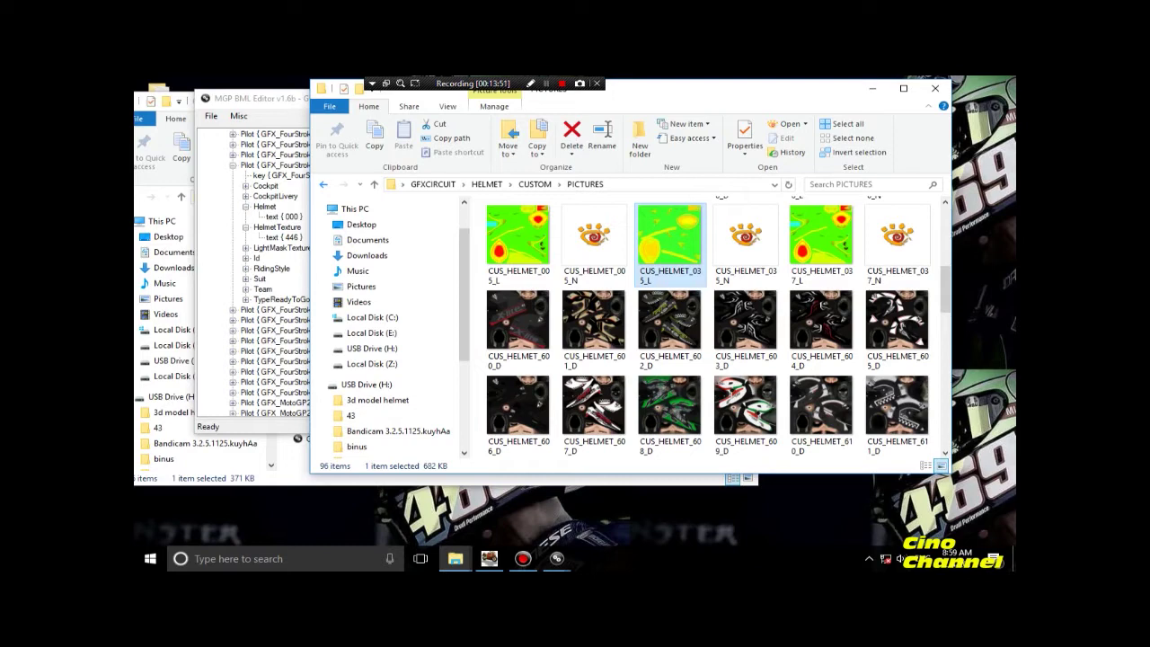
click(322, 184)
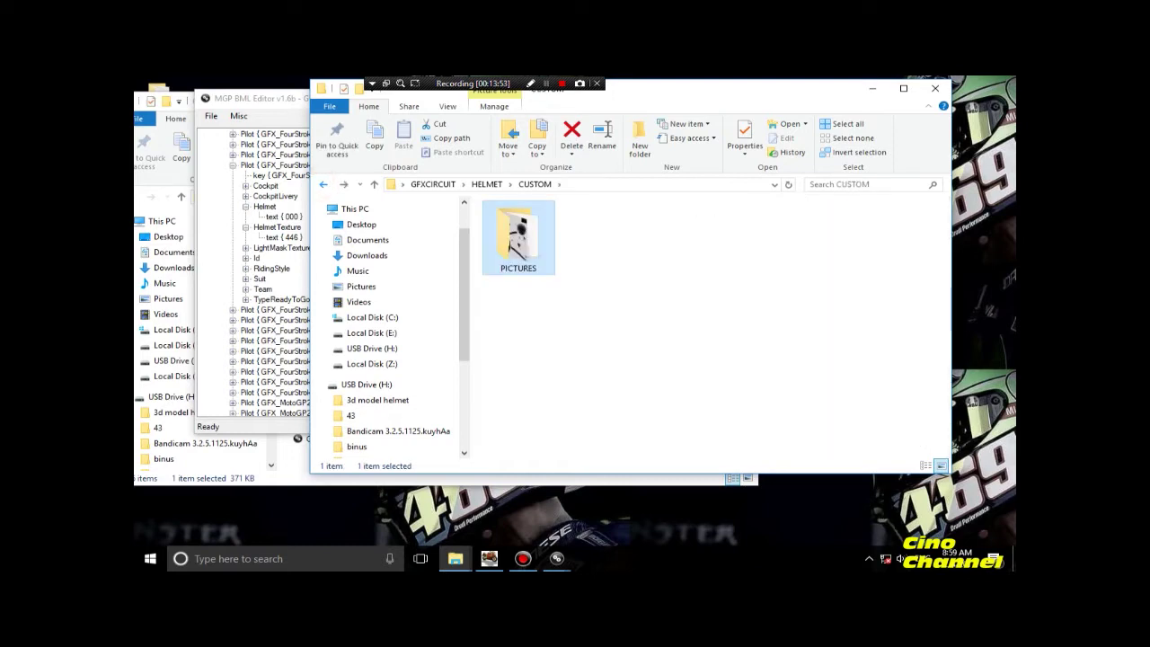
click(323, 184)
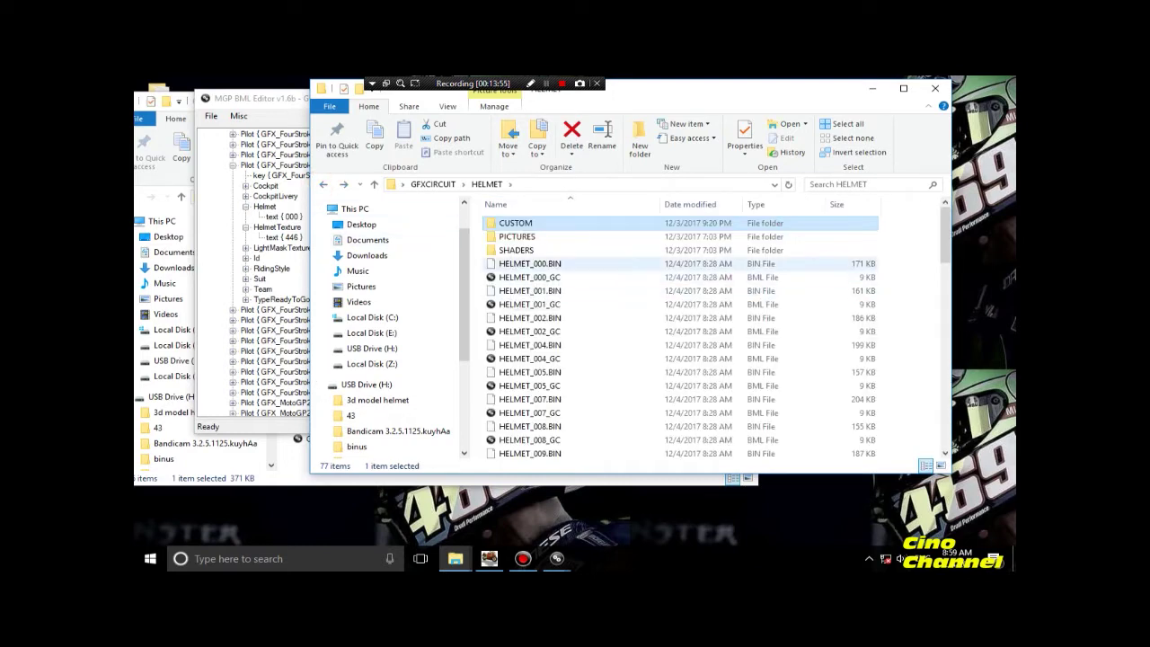
click(539, 264)
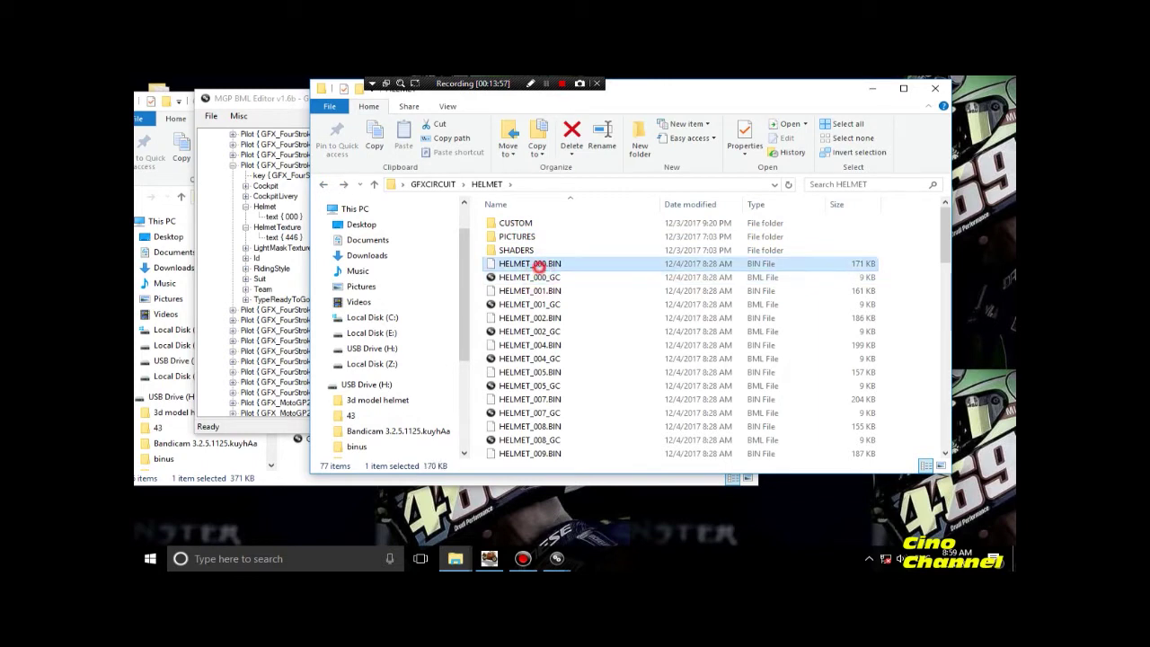
click(289, 217)
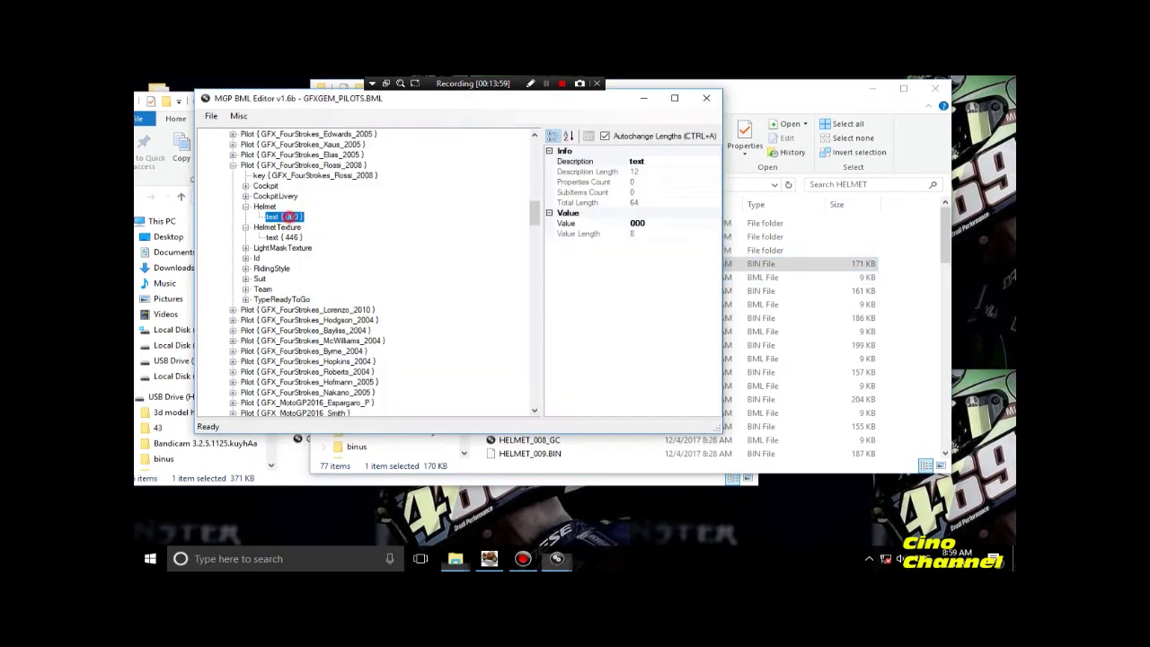
click(757, 264)
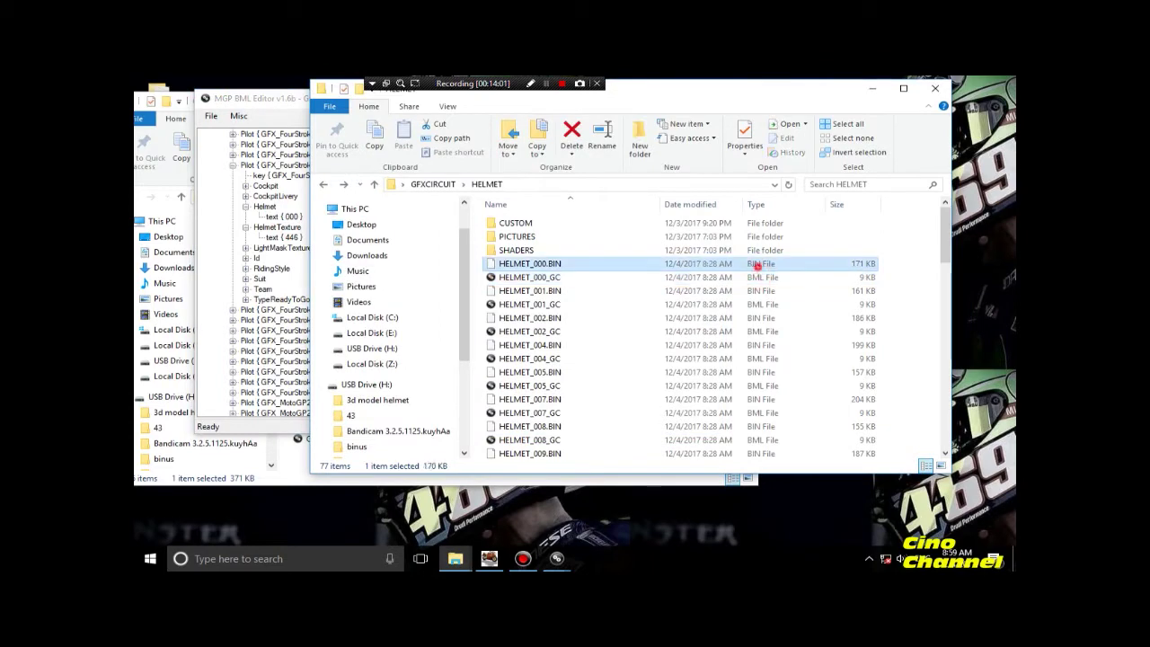
drag(672, 91, 716, 95)
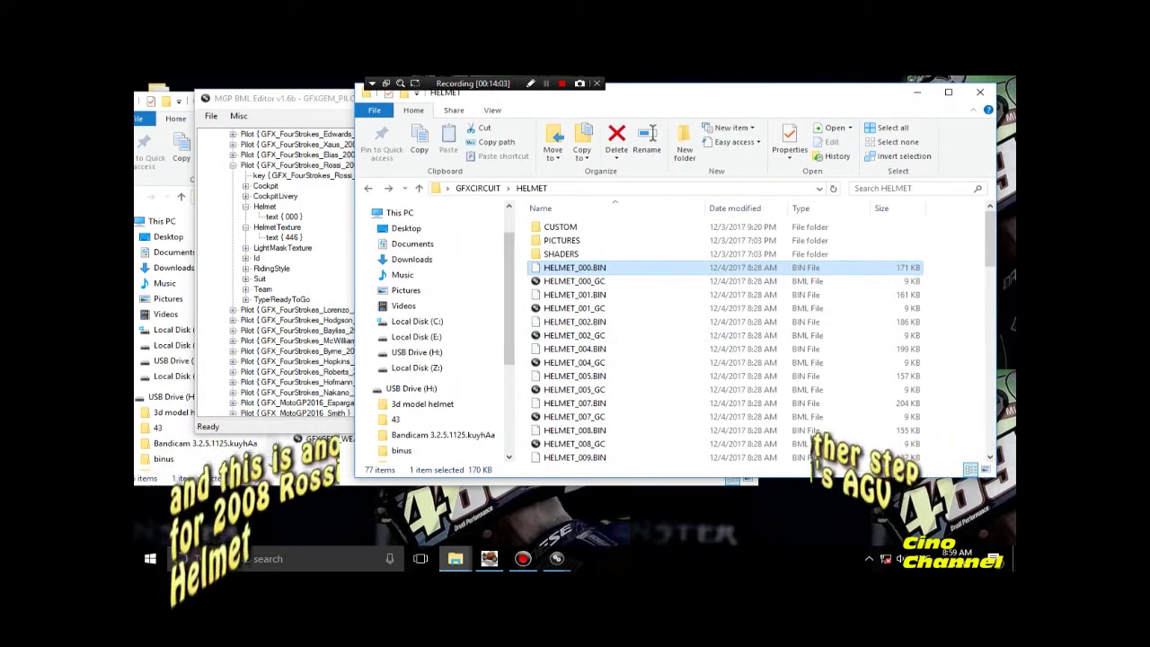
Cut the HELMET_448_D, HELMET_448_L and HELMET_448_N textures from the helmet dan visor folder on USB Drive (H:).
mouse_move(455, 558)
click(598, 485)
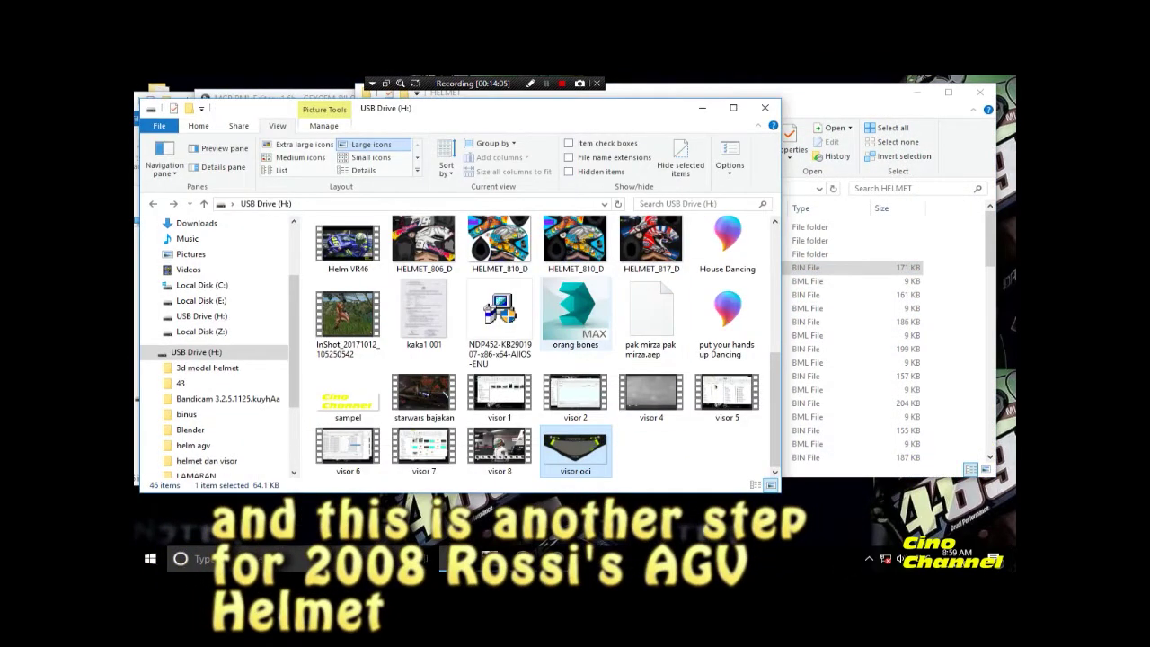
scroll(575, 283, up, 5)
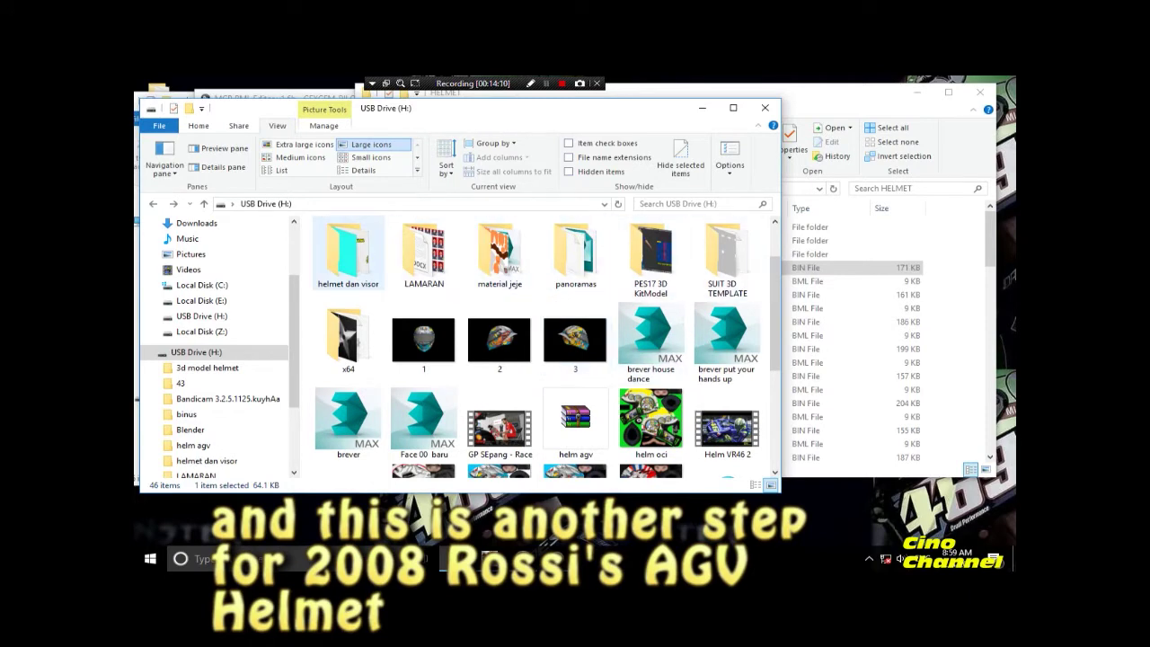
double_click(352, 261)
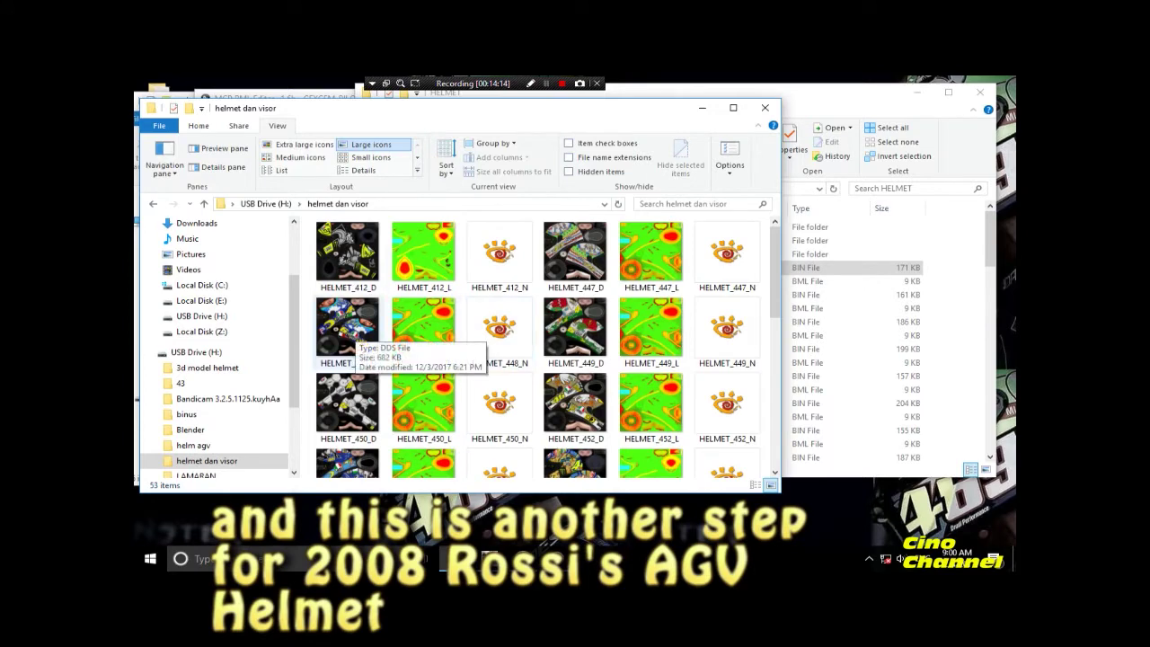
click(355, 331)
shift+click(499, 327)
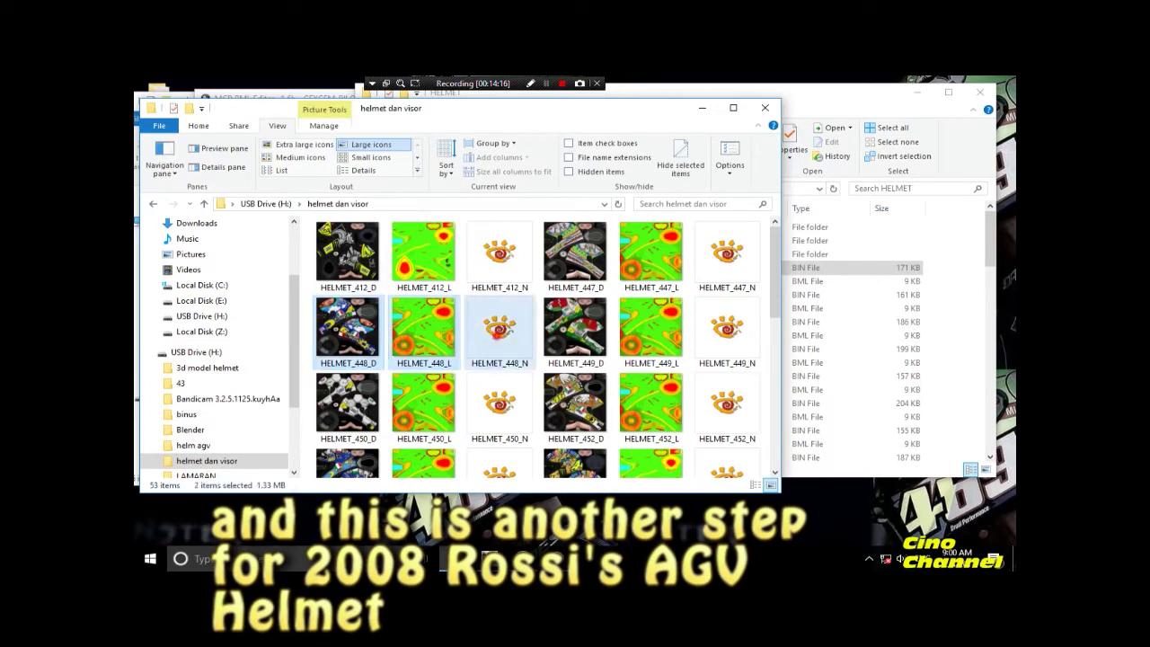
right_click(497, 333)
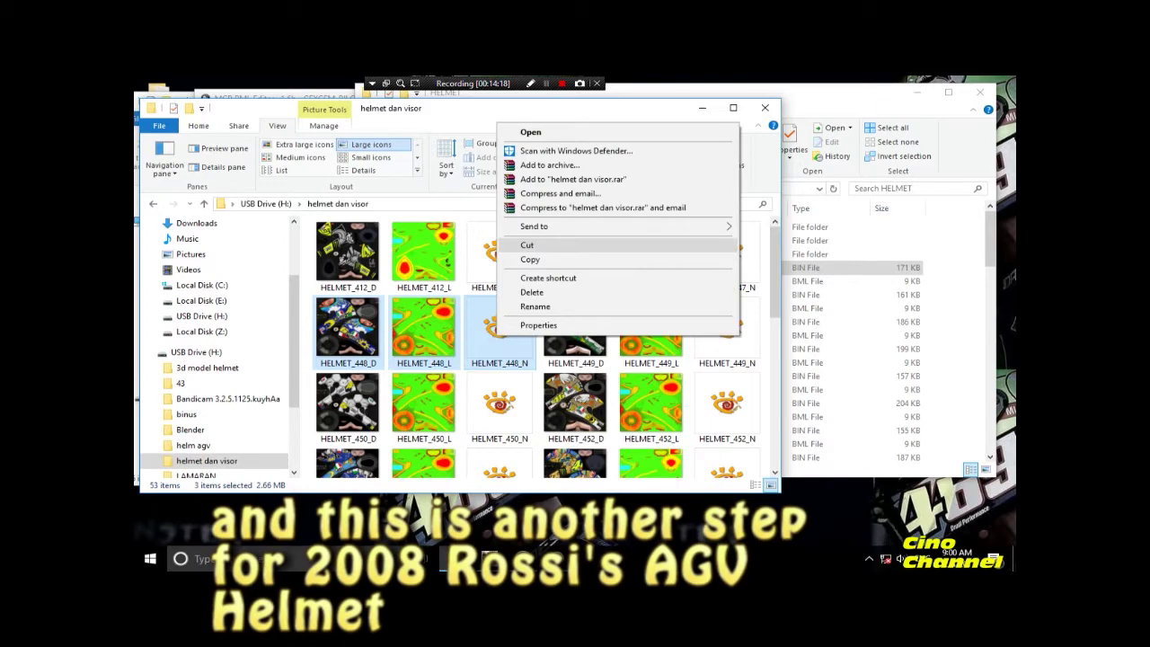
click(528, 244)
Paste the three HELMET_448 textures into the CUSTOM folder under GFXCIRCUIT\HELMET.
click(701, 108)
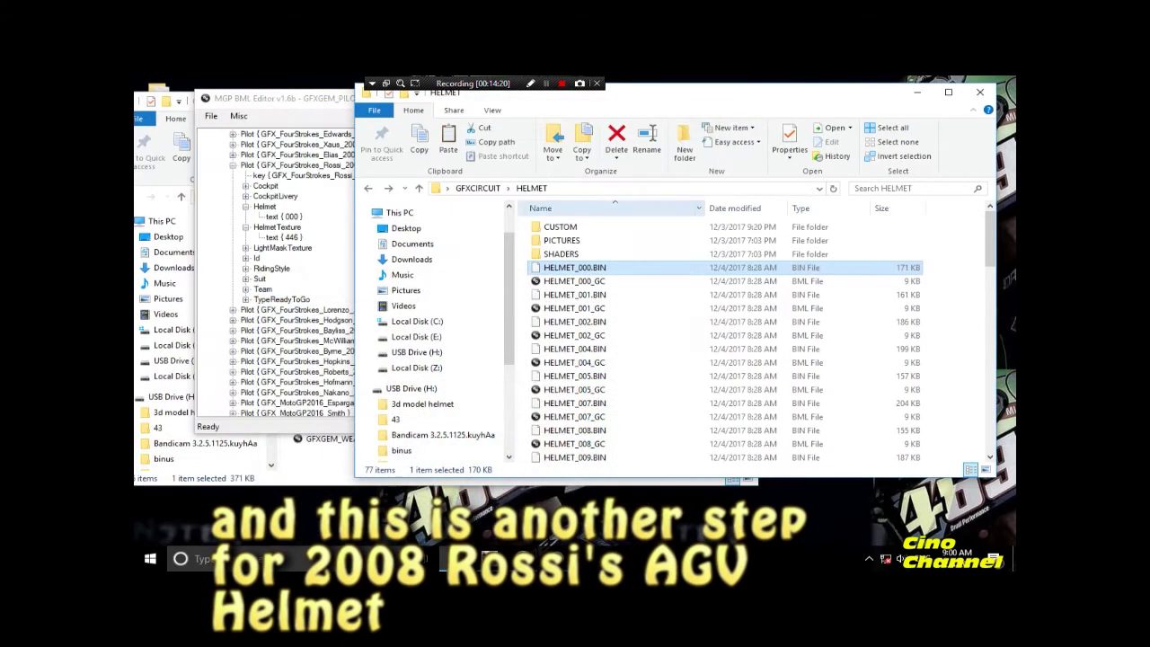
double_click(625, 228)
double_click(626, 229)
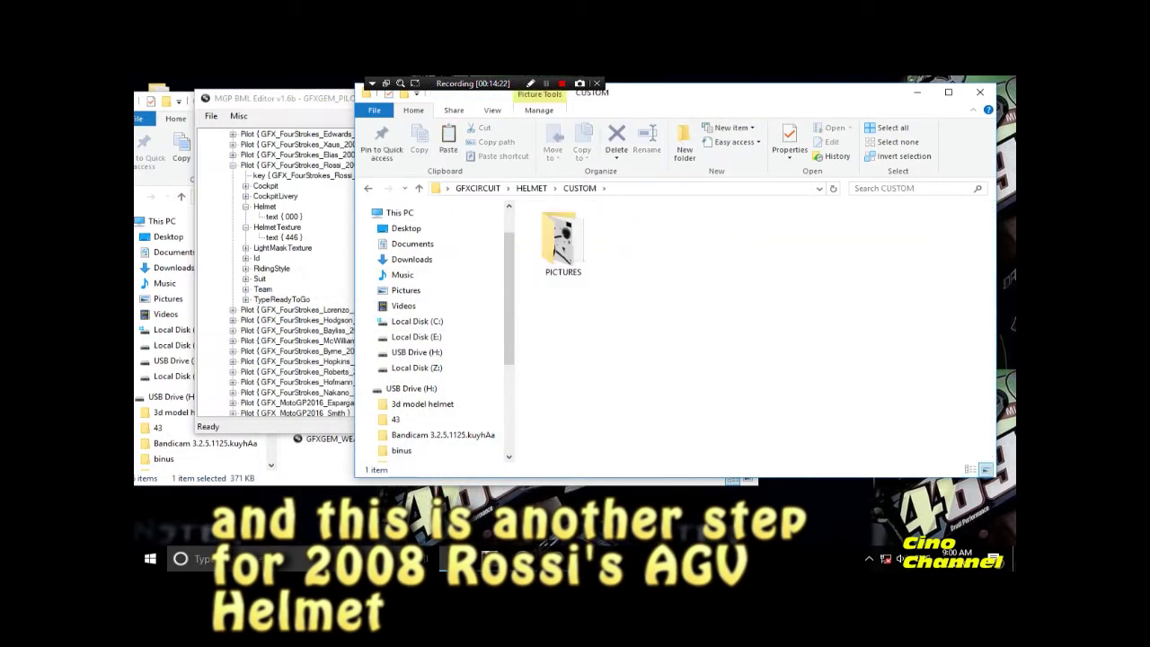
right_click(649, 326)
click(652, 436)
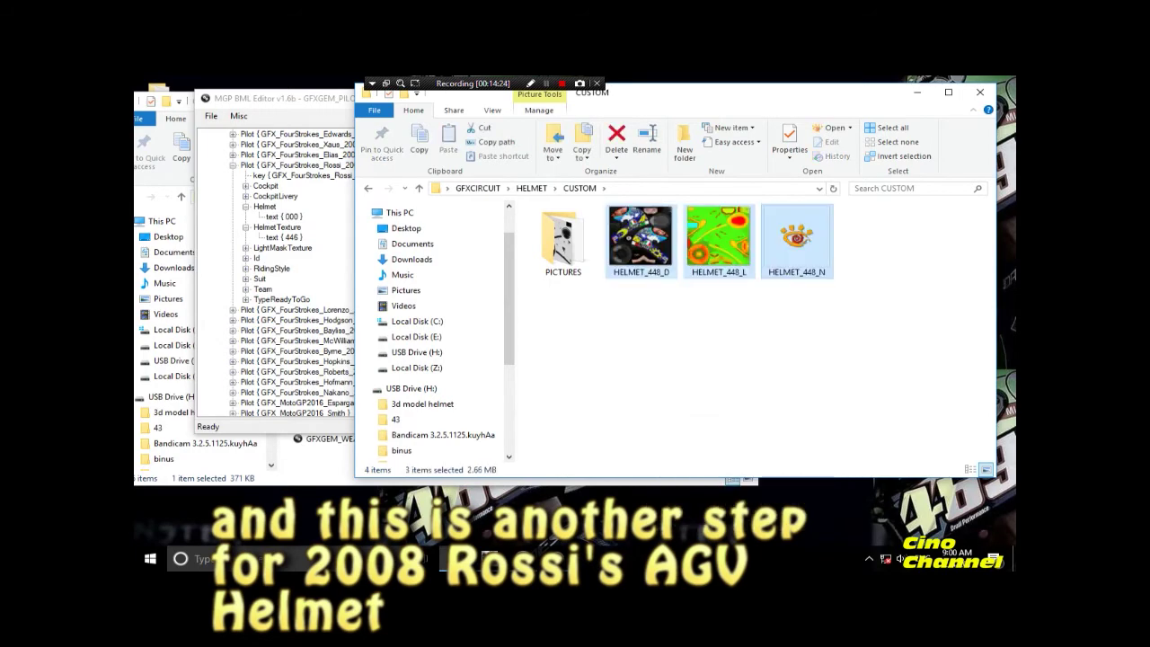
Preview the HELMET_448_L texture in XnView and look at HELMET_448_N in the CUSTOM folder.
click(724, 326)
drag(827, 329, 710, 228)
double_click(707, 224)
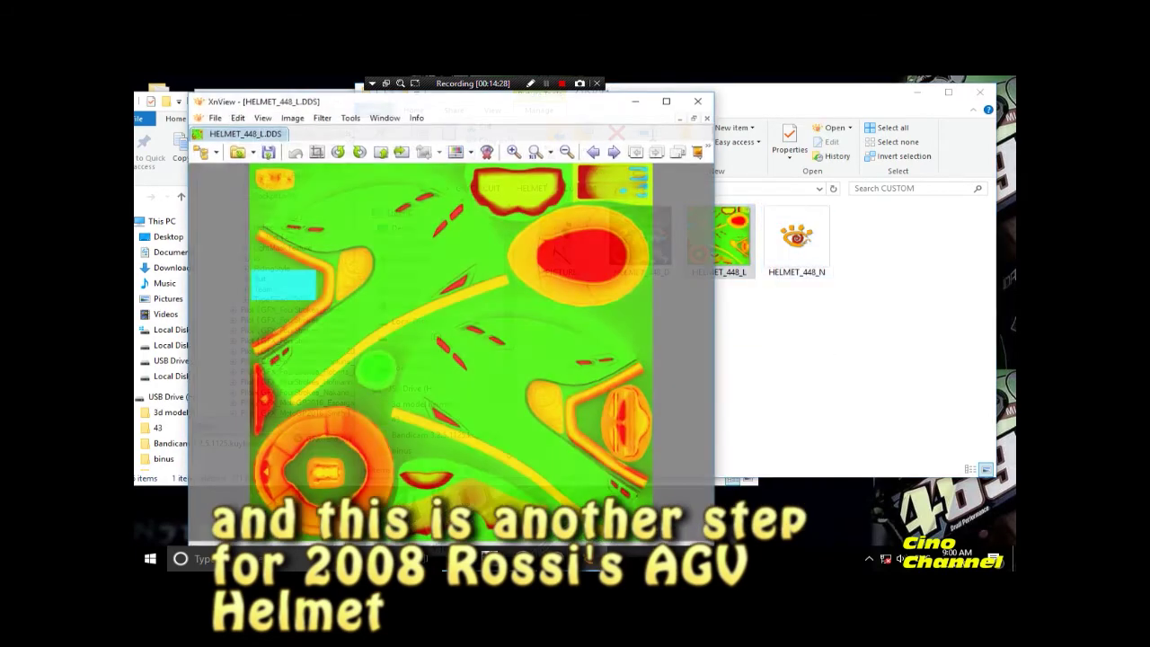
click(698, 101)
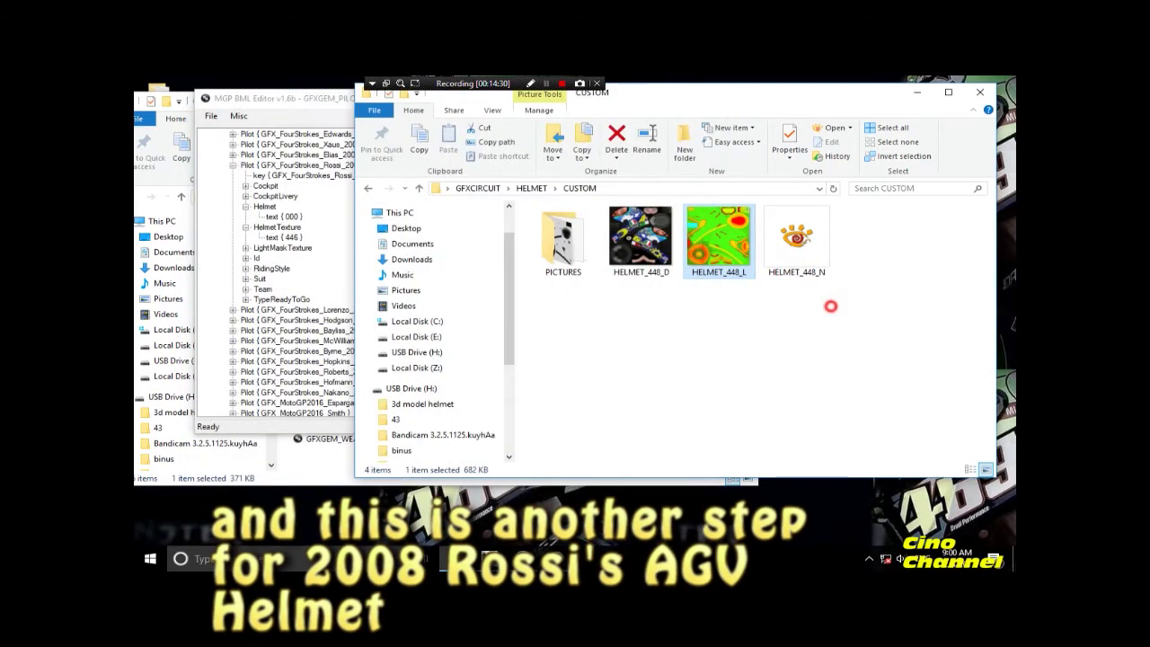
click(797, 238)
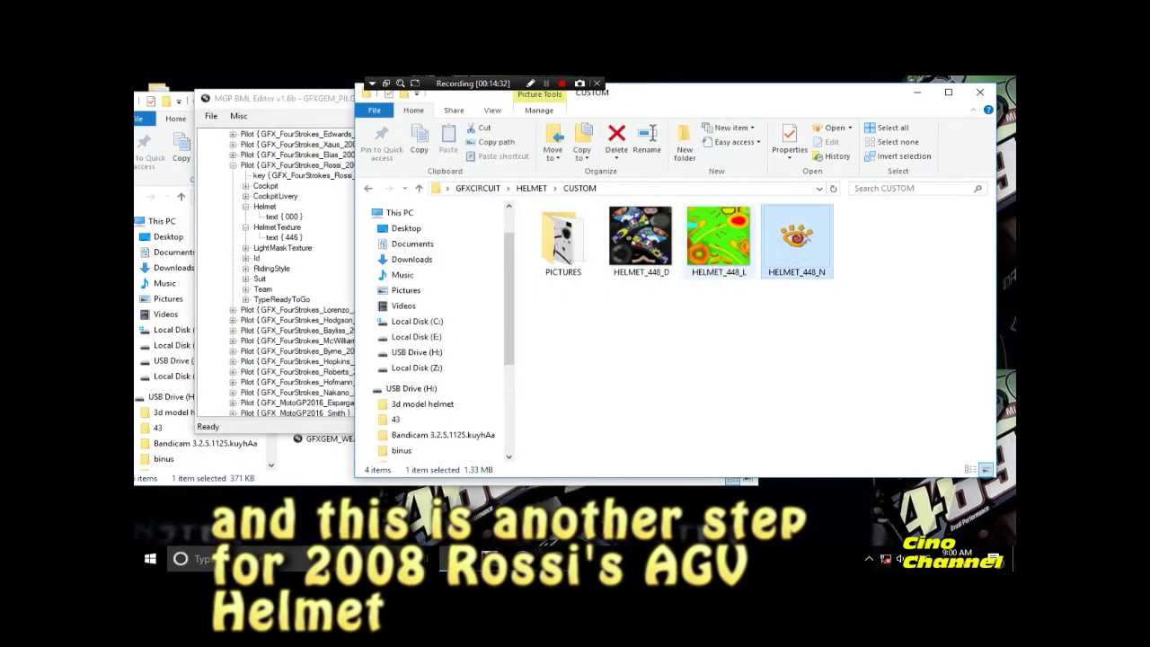
Rename HELMET_448_D in CUSTOM as CUS_HELMET_000_D, copying the name from the matching original texture in PICTURES.
double_click(562, 238)
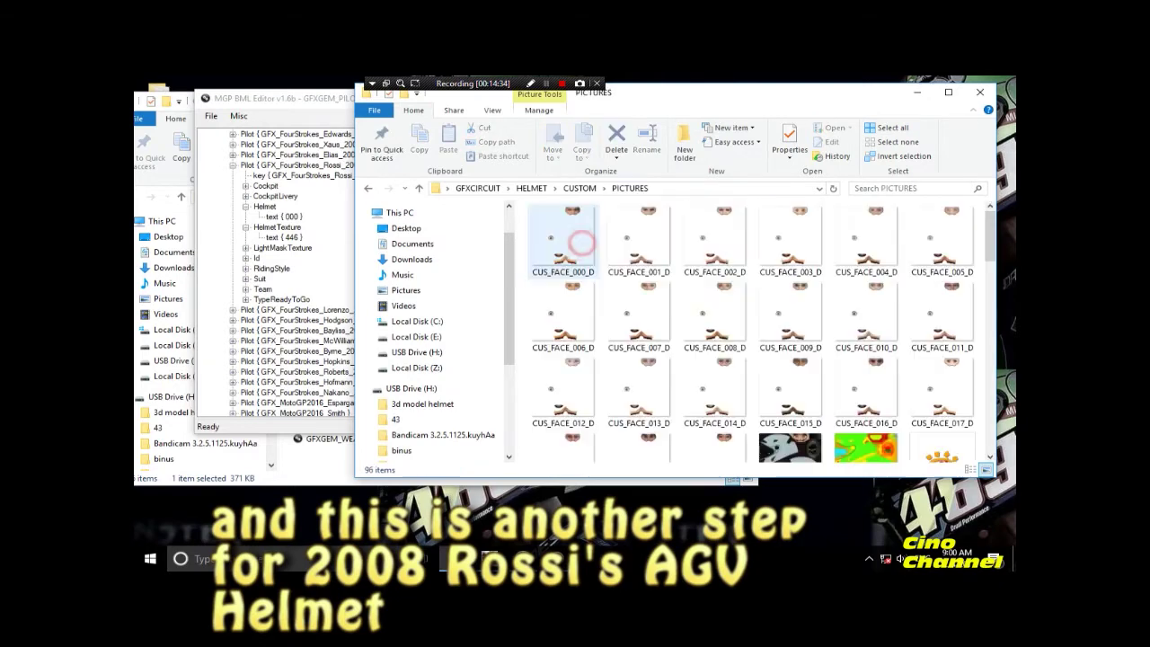
scroll(790, 359, down, 2)
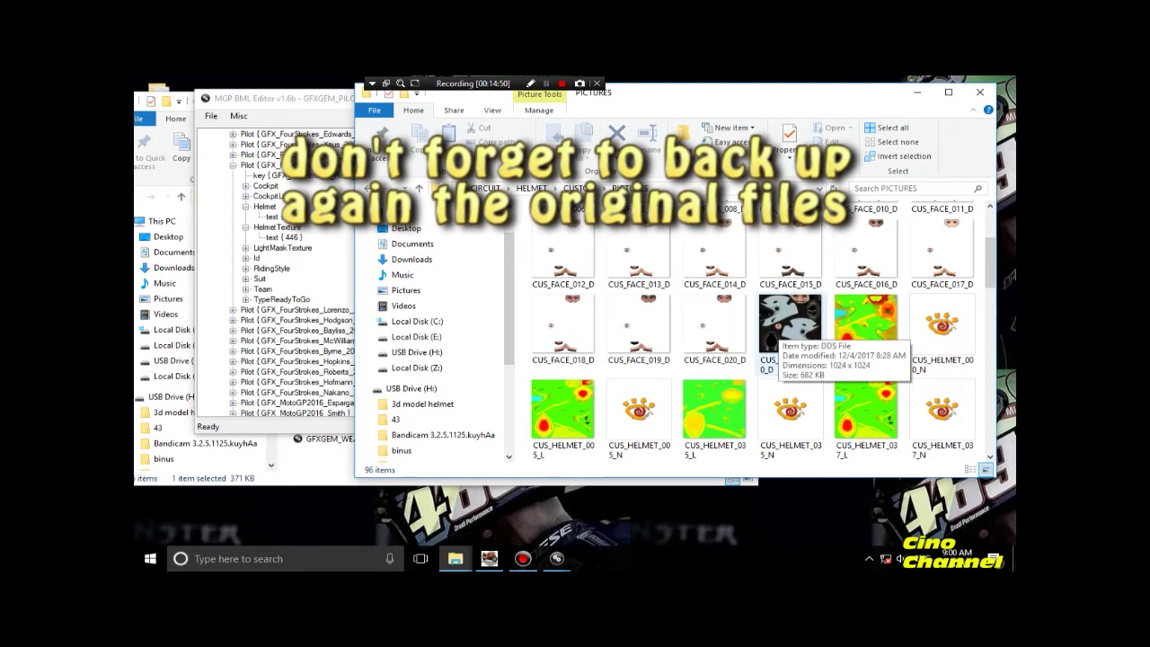
right_click(778, 325)
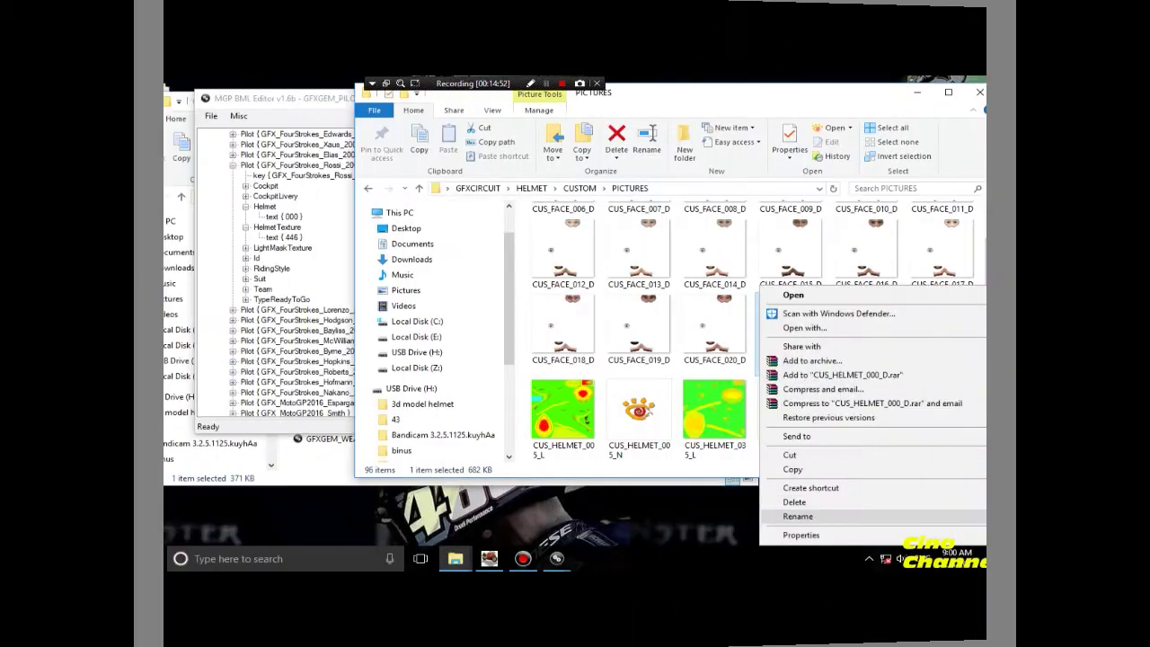
click(813, 517)
right_click(791, 361)
click(833, 404)
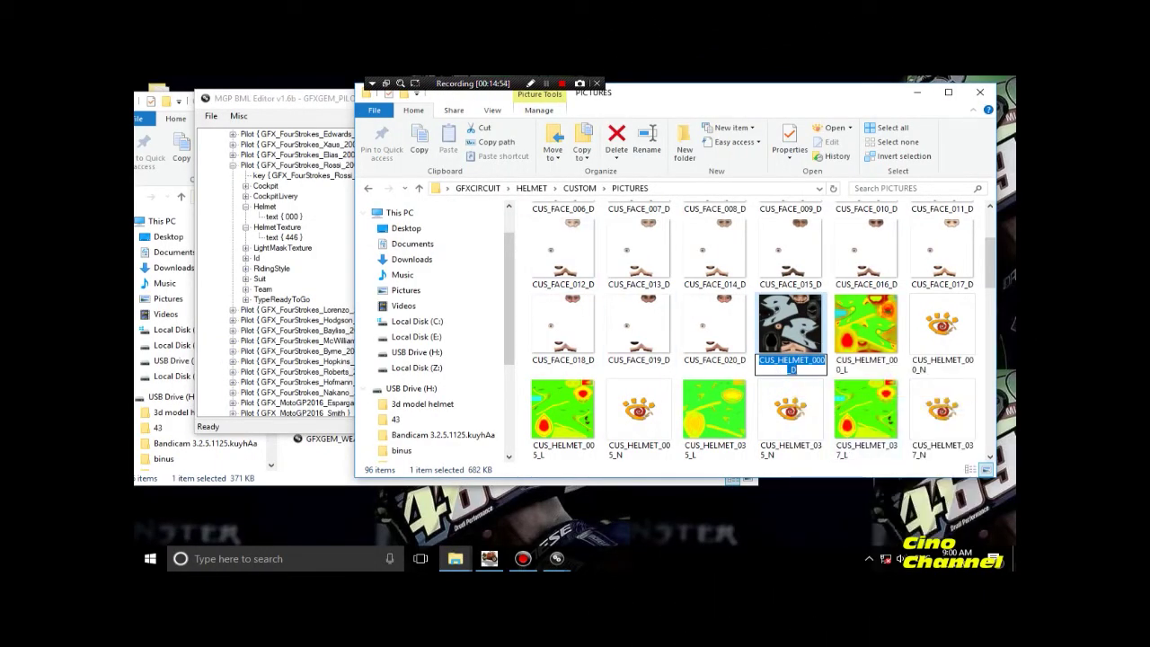
click(367, 188)
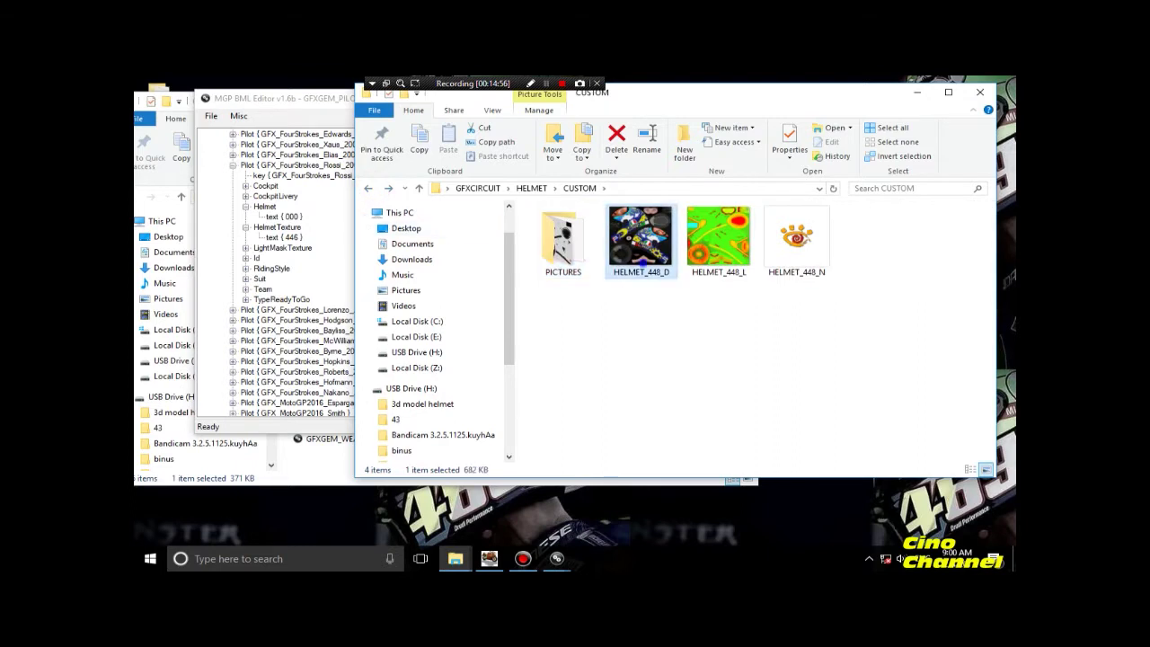
right_click(628, 259)
click(691, 478)
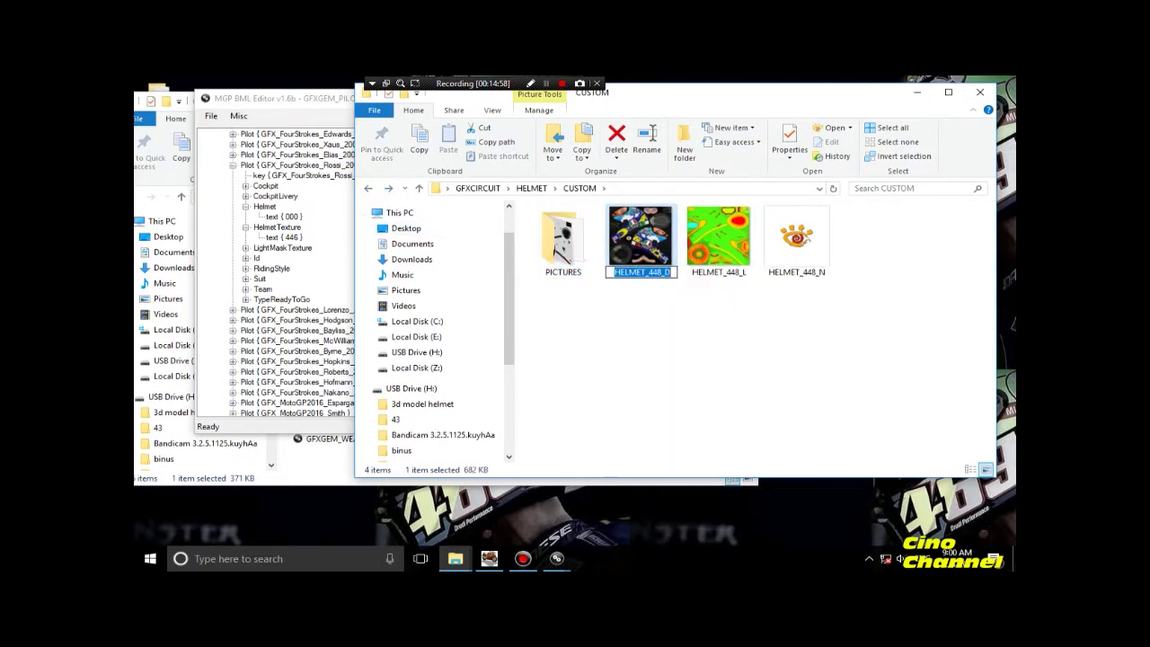
right_click(631, 271)
click(663, 324)
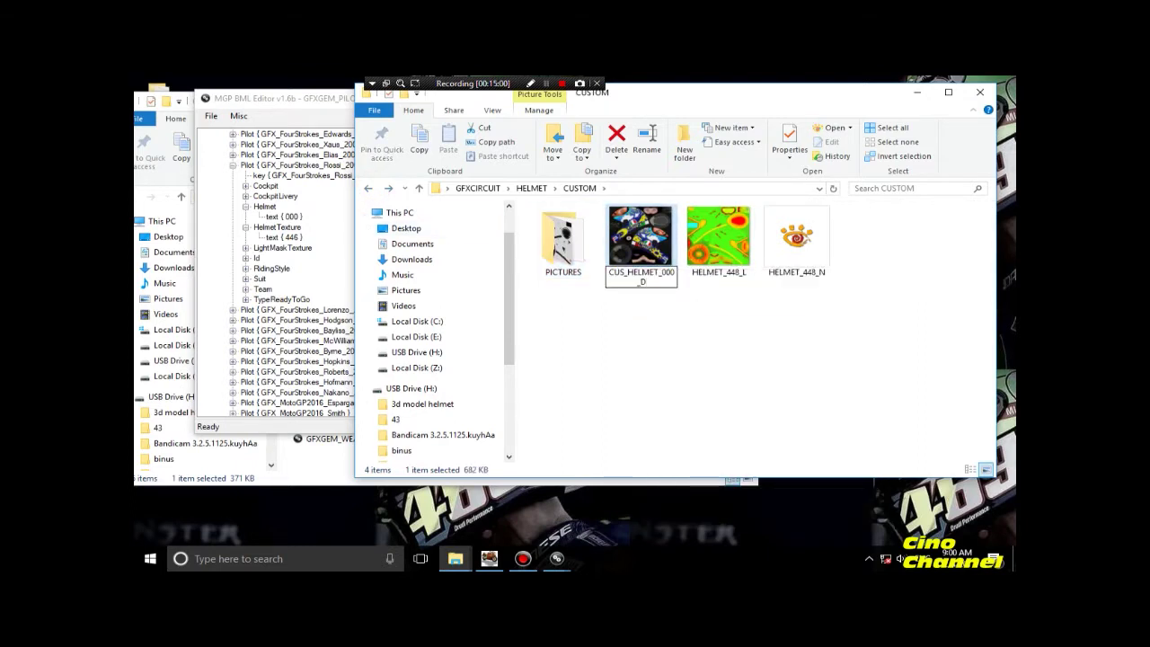
Copy the file name CUS_HELMET_000_L from the original texture in the PICTURES folder.
double_click(563, 238)
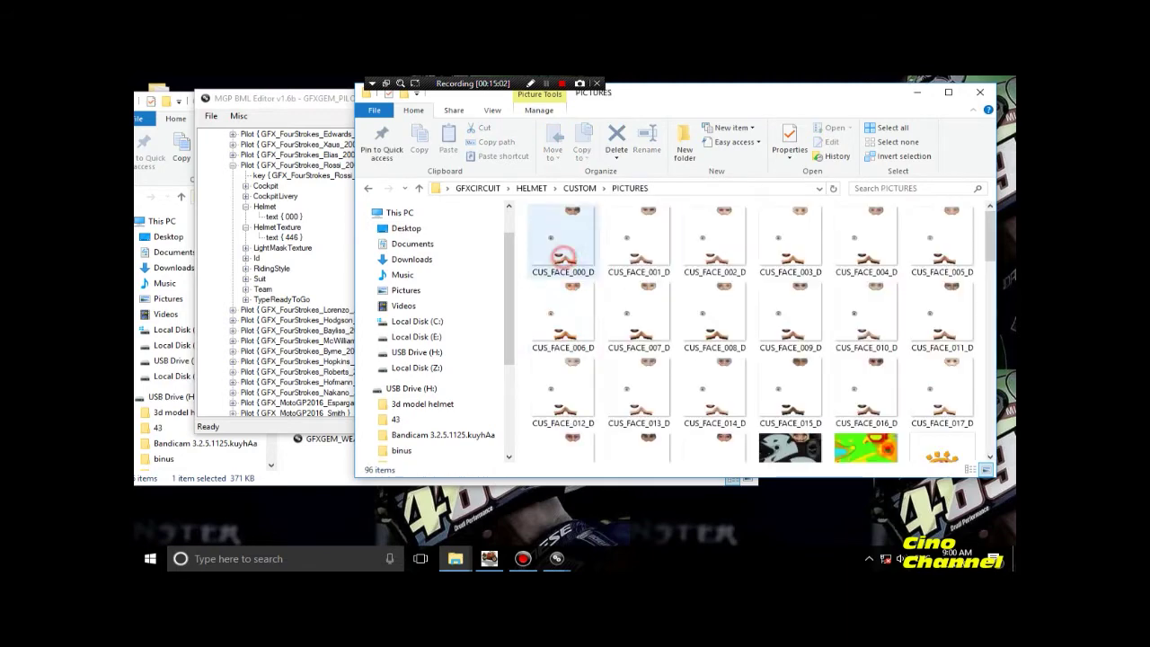
scroll(884, 433, down, 2)
right_click(865, 323)
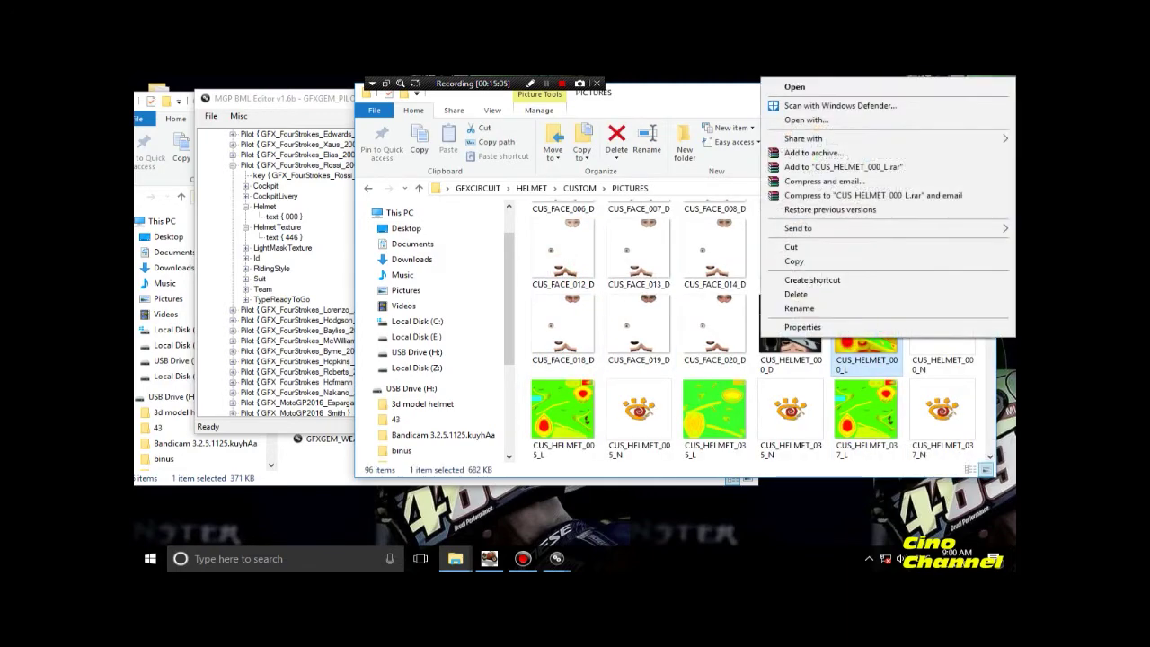
click(790, 308)
right_click(868, 363)
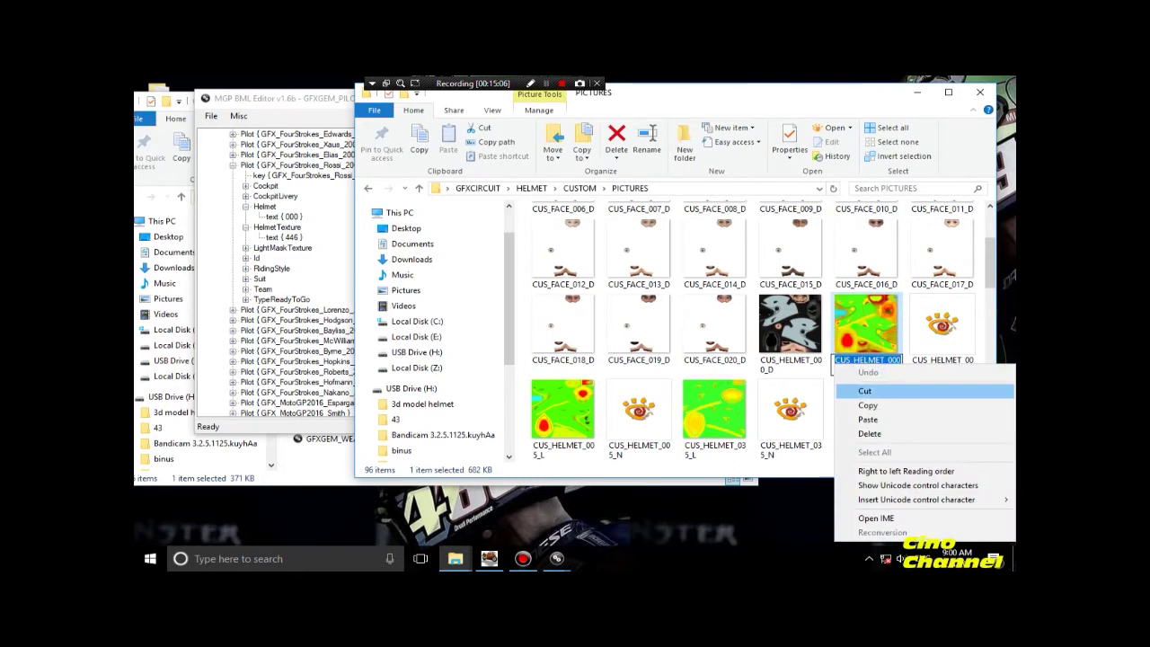
click(869, 405)
Rename HELMET_448_L in the CUSTOM folder as CUS_HELMET_000_L using the copied name.
click(367, 187)
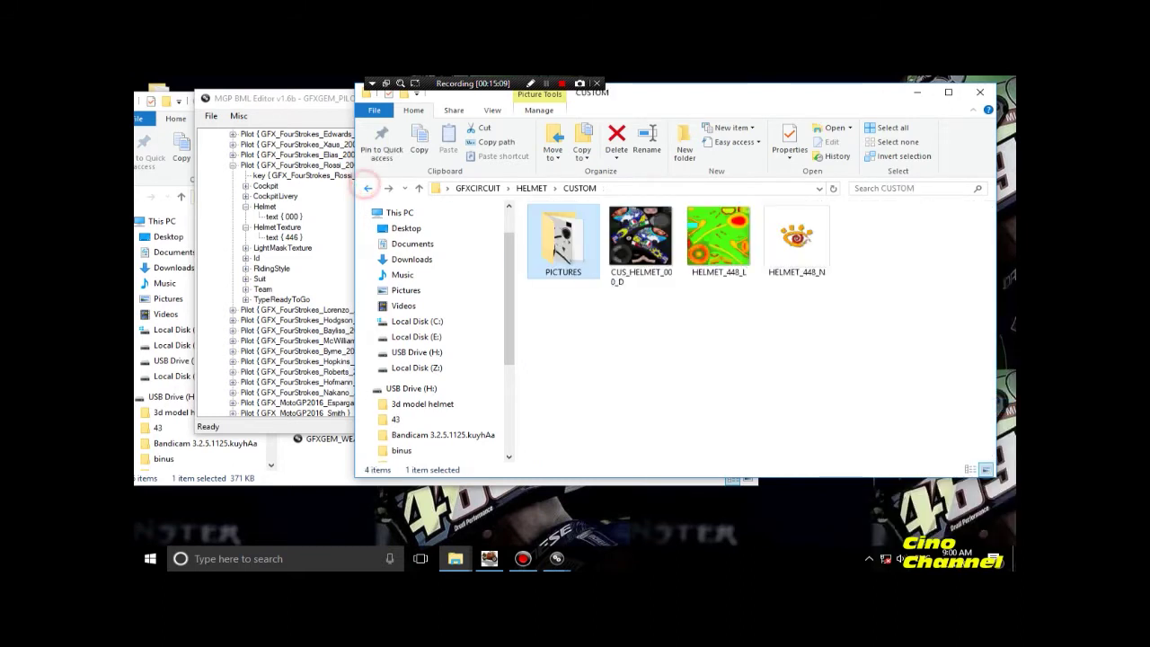
right_click(698, 266)
click(732, 495)
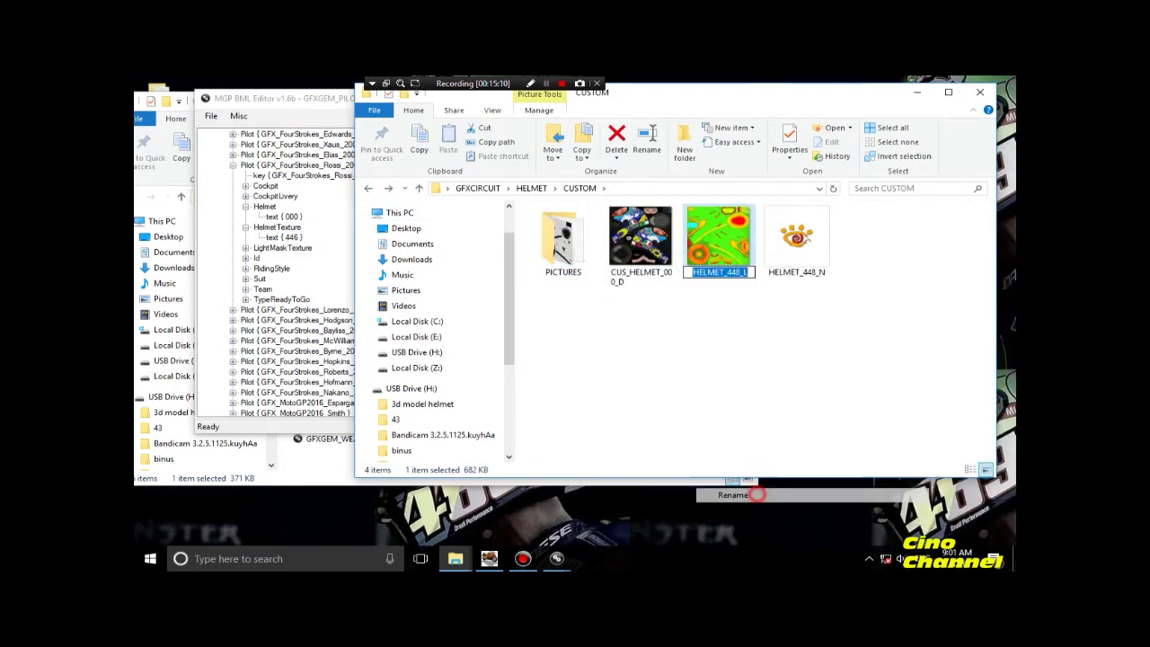
right_click(704, 276)
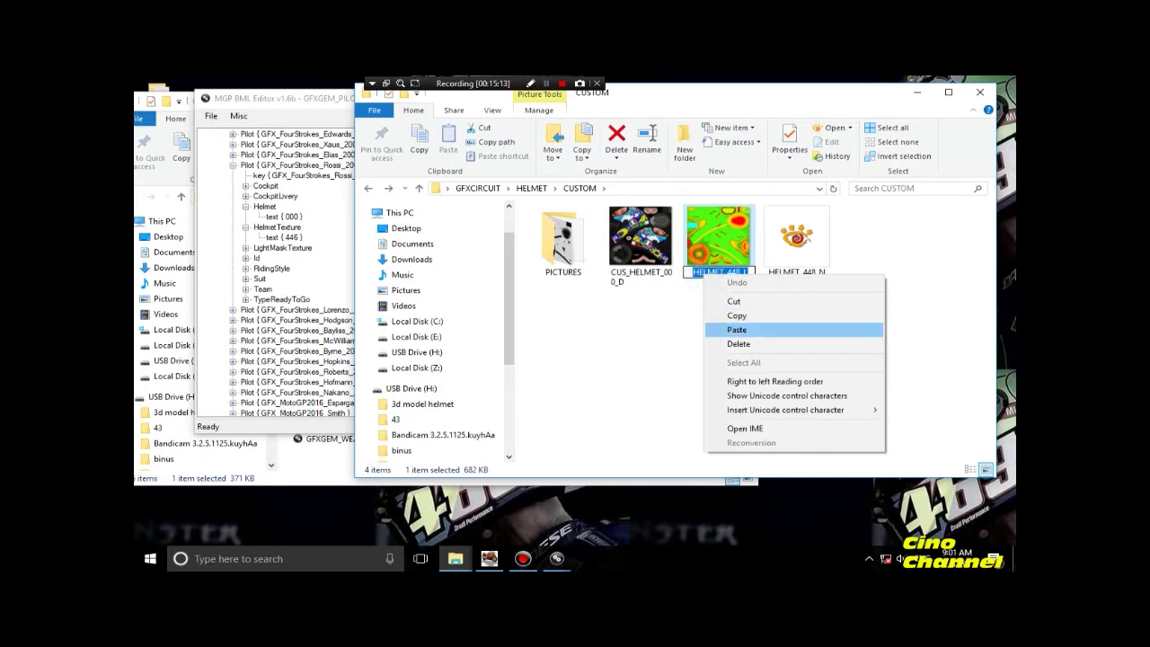
click(745, 329)
key(Return)
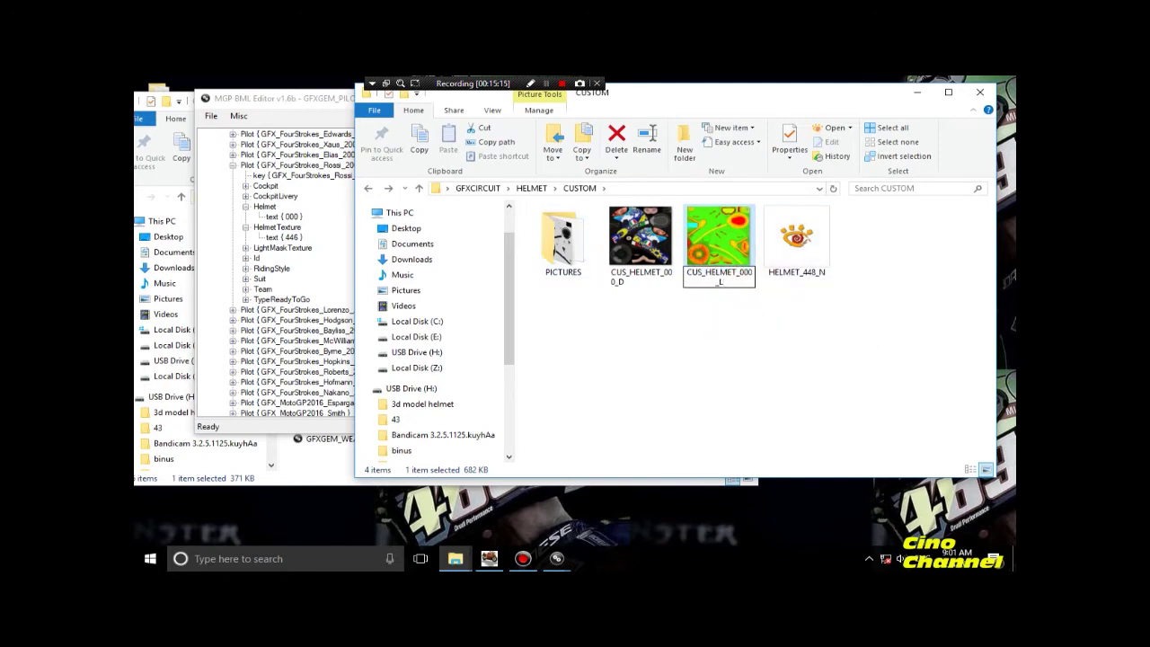
click(557, 241)
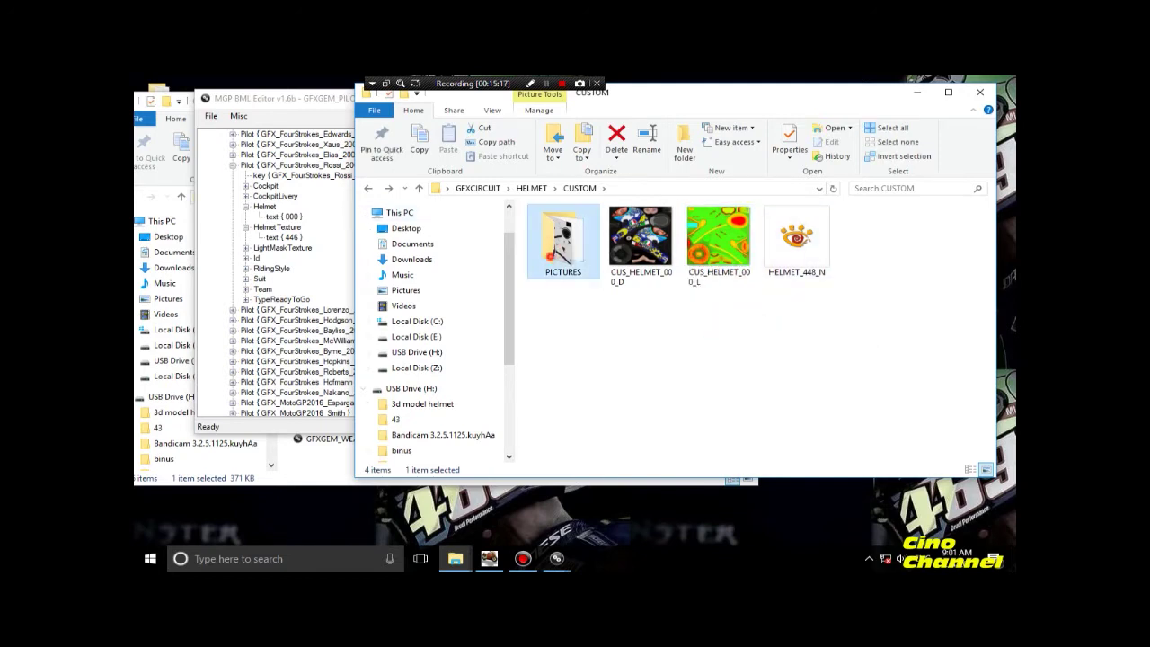
double_click(559, 241)
right_click(939, 440)
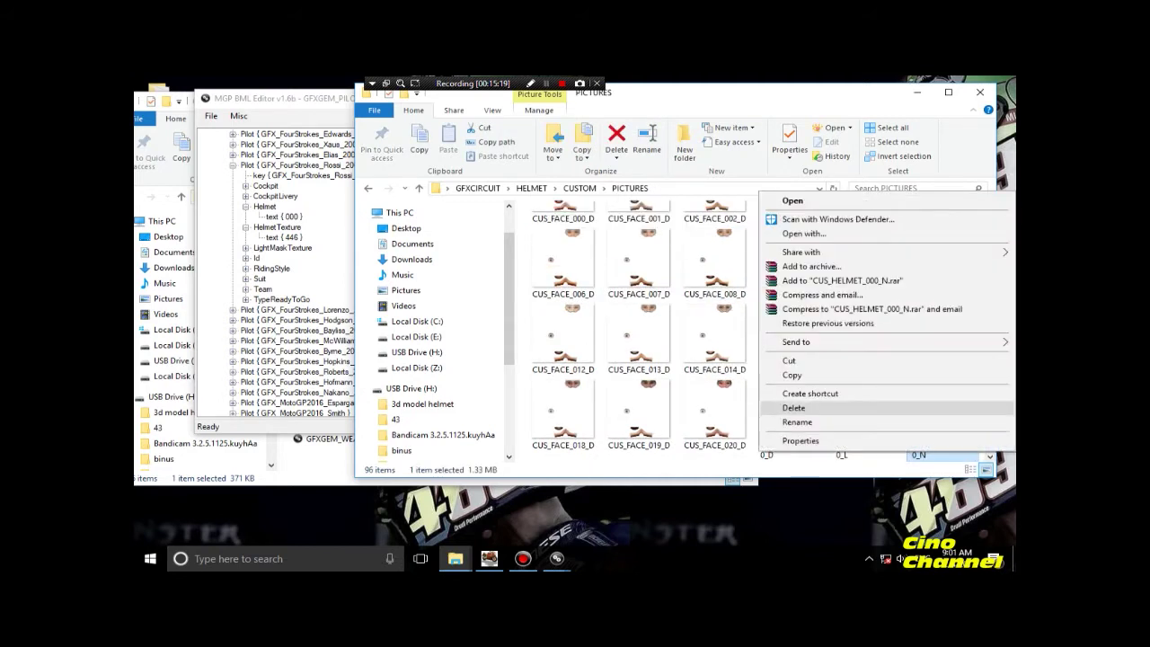
click(796, 421)
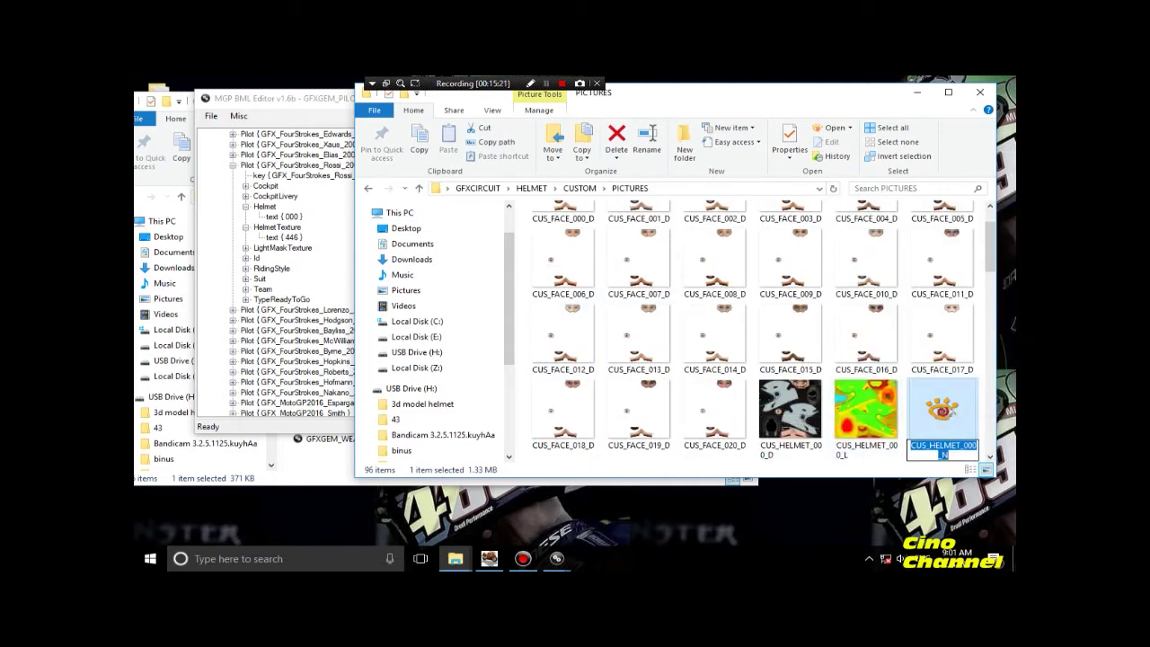
click(368, 189)
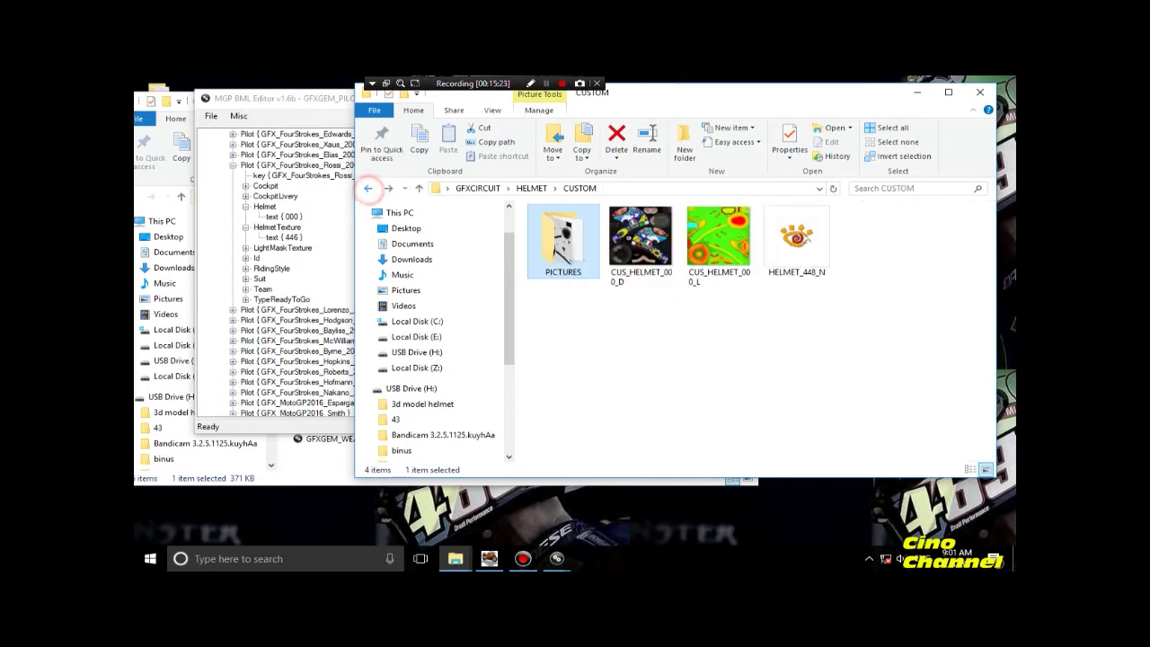
right_click(802, 273)
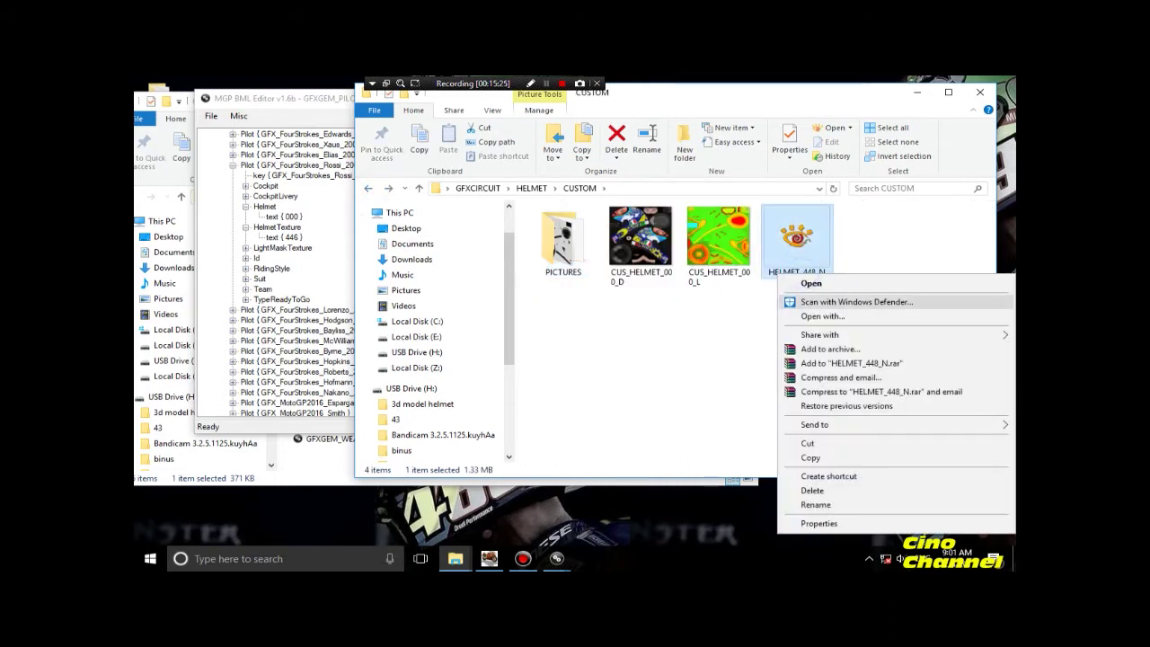
click(850, 501)
right_click(776, 275)
click(817, 332)
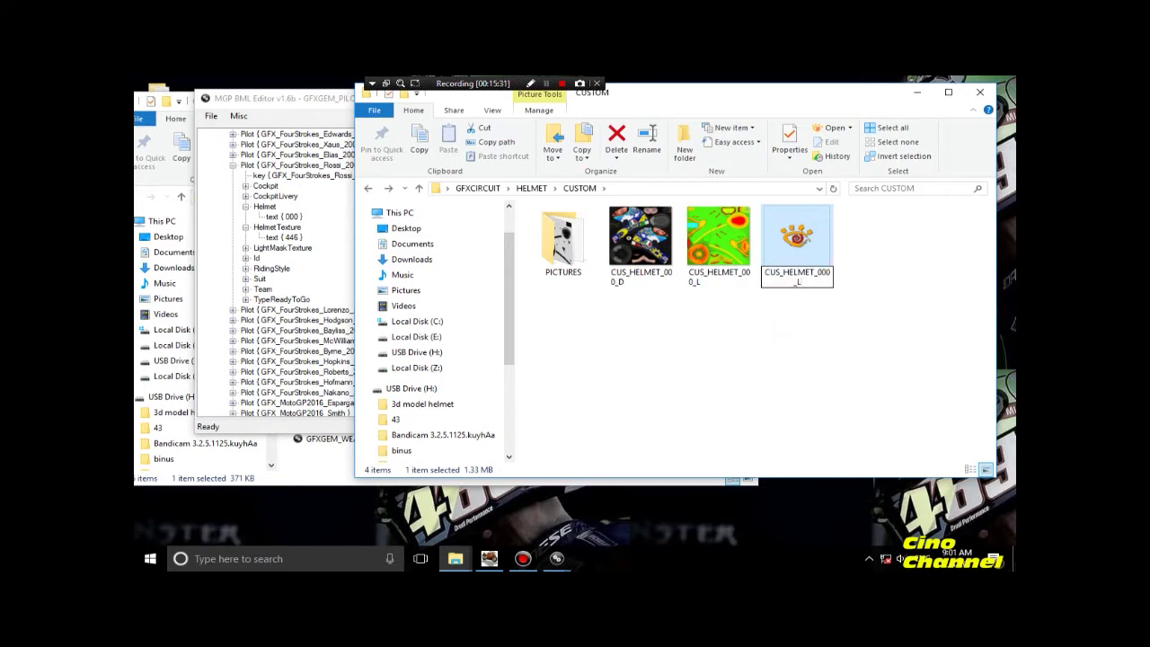
click(768, 330)
click(760, 356)
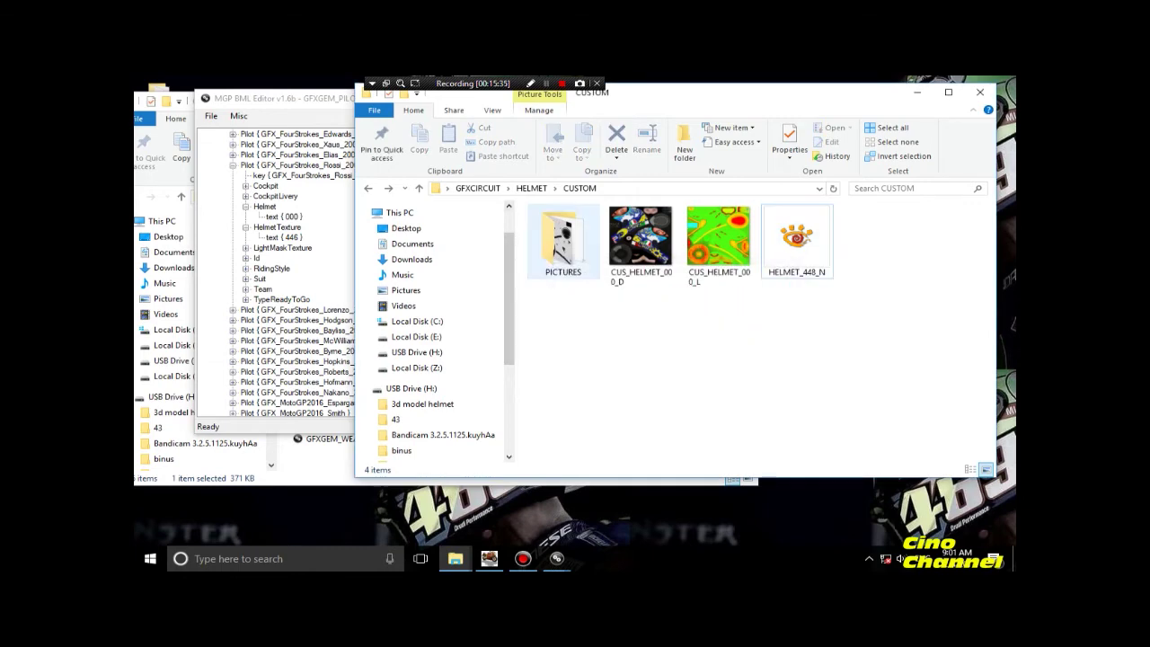
Copy the file name CUS_HELMET_037_N from the texture in the PICTURES folder.
double_click(562, 239)
scroll(916, 431, down, 4)
click(943, 262)
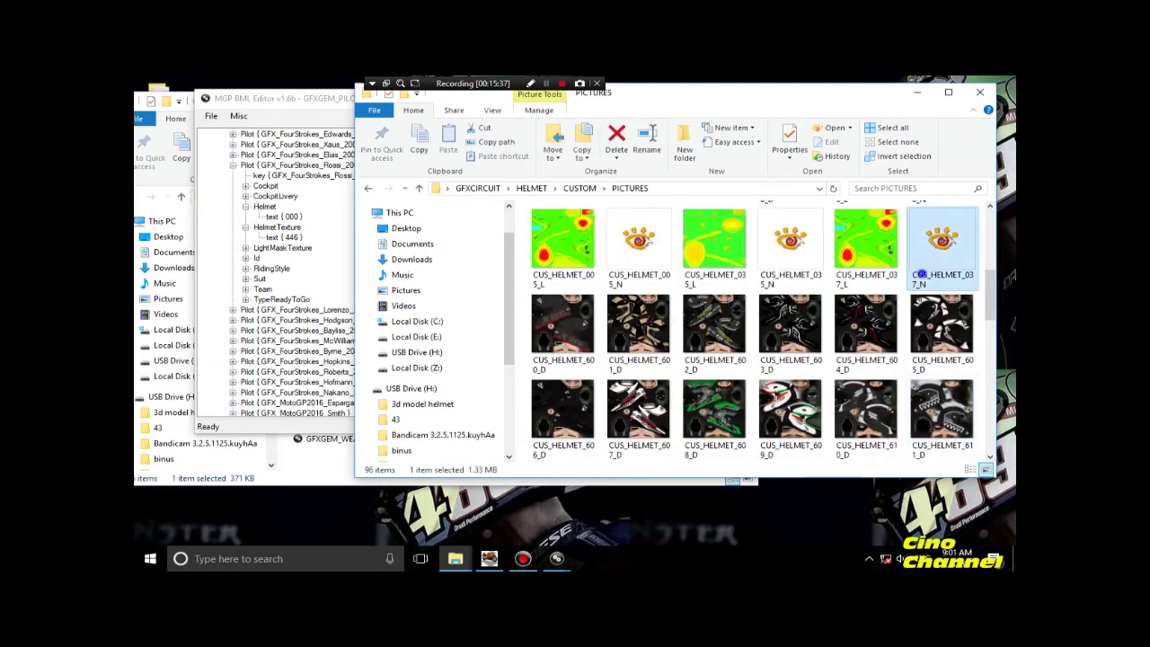
right_click(943, 262)
click(790, 505)
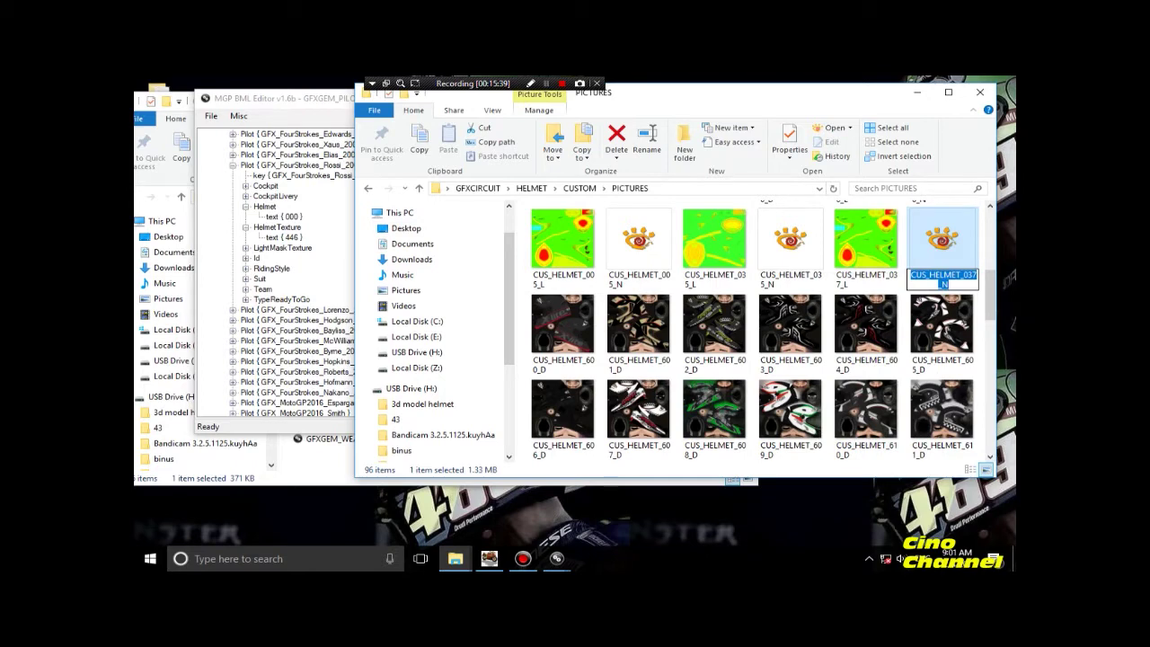
right_click(924, 281)
click(920, 323)
Rename HELMET_448_N in the CUSTOM folder as CUS_HELMET_037_N using the copied name.
click(367, 188)
click(796, 242)
right_click(794, 261)
click(849, 499)
right_click(793, 271)
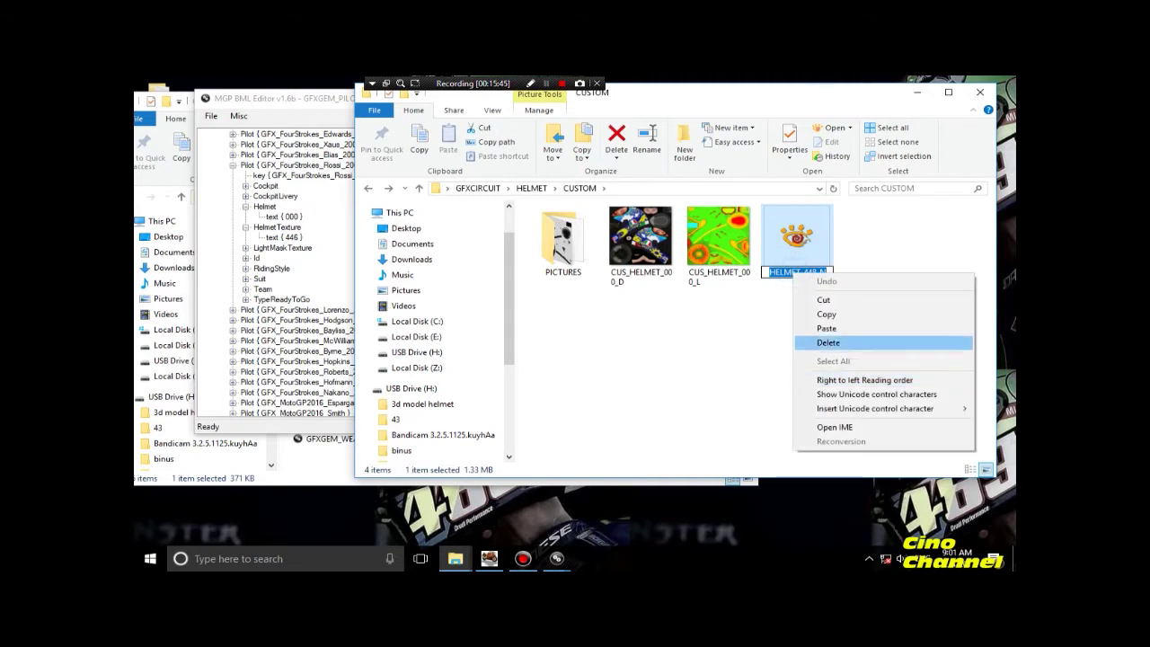
click(826, 329)
click(778, 326)
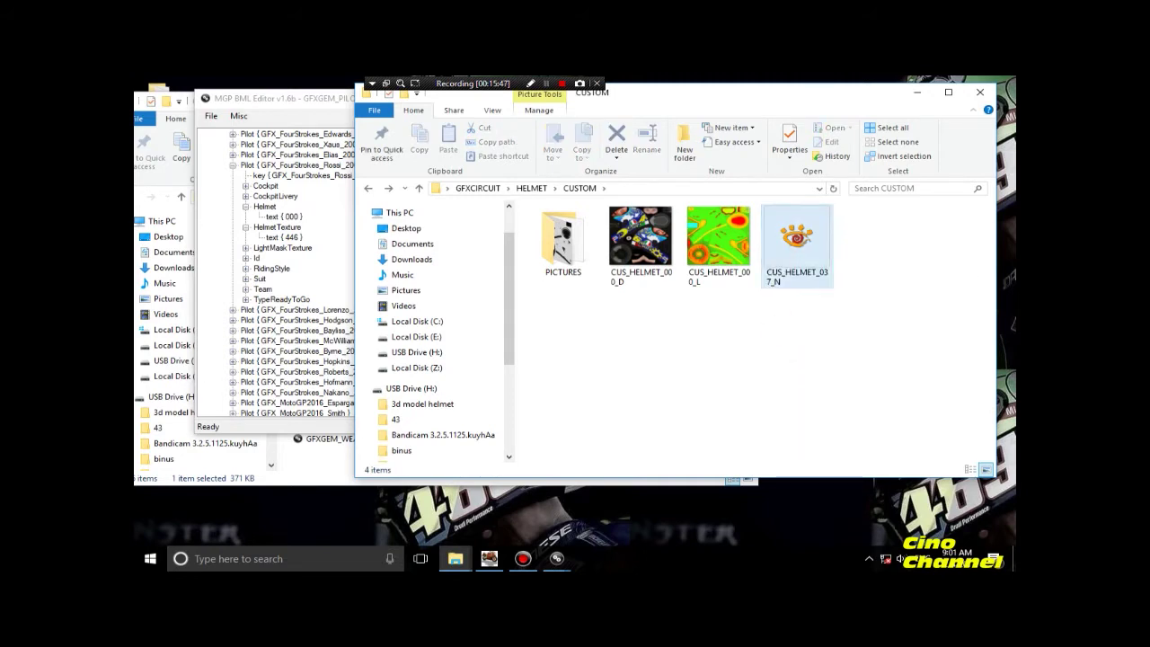
Move the original CUS_HELMET_000_D, CUS_HELMET_000_L and CUS_HELMET_000_N textures out of PICTURES onto the desktop.
double_click(562, 238)
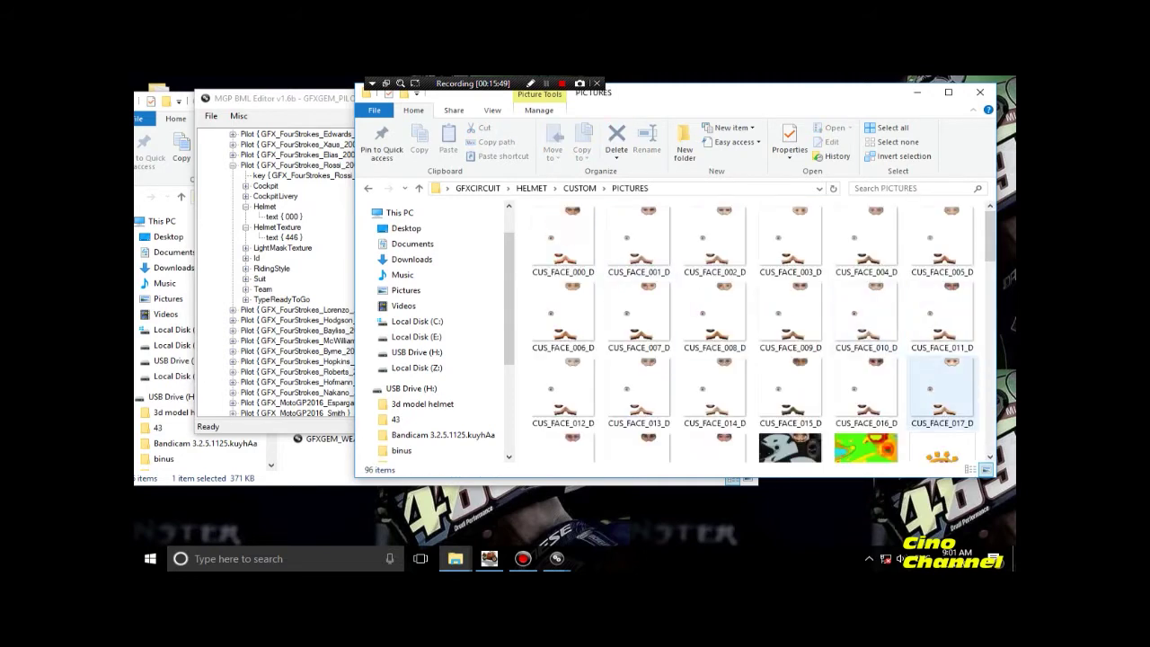
drag(981, 307, 768, 485)
right_click(796, 328)
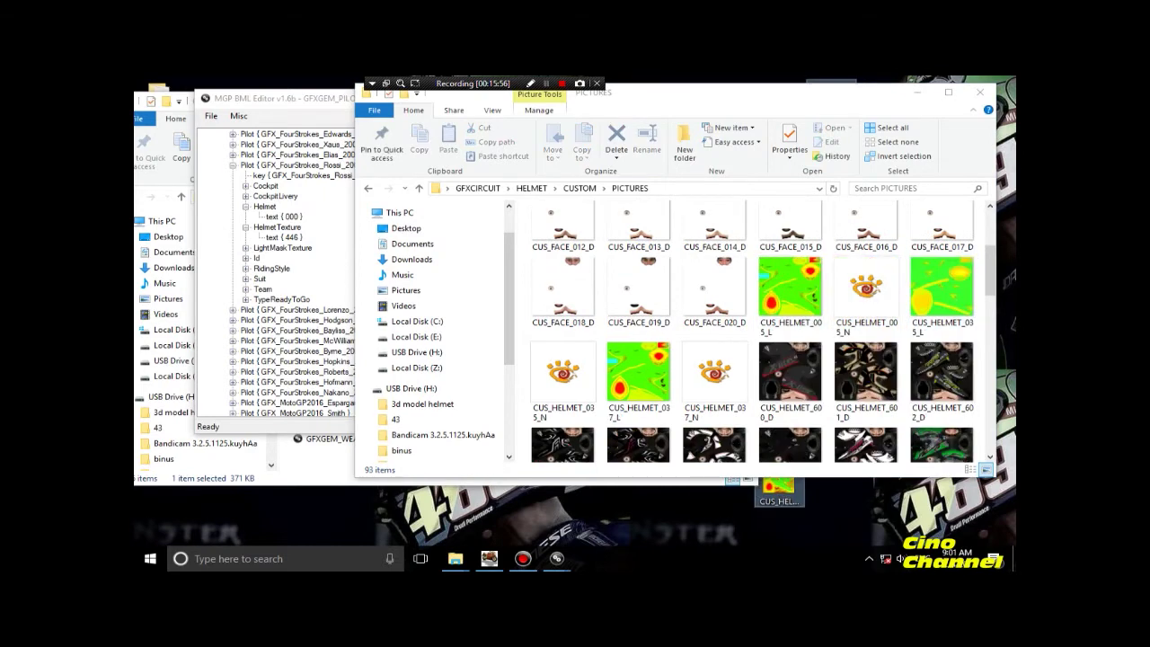
Move the three renamed helmet textures from CUSTOM into PICTURES, replacing the existing CUS_HELMET_037_N file.
click(367, 188)
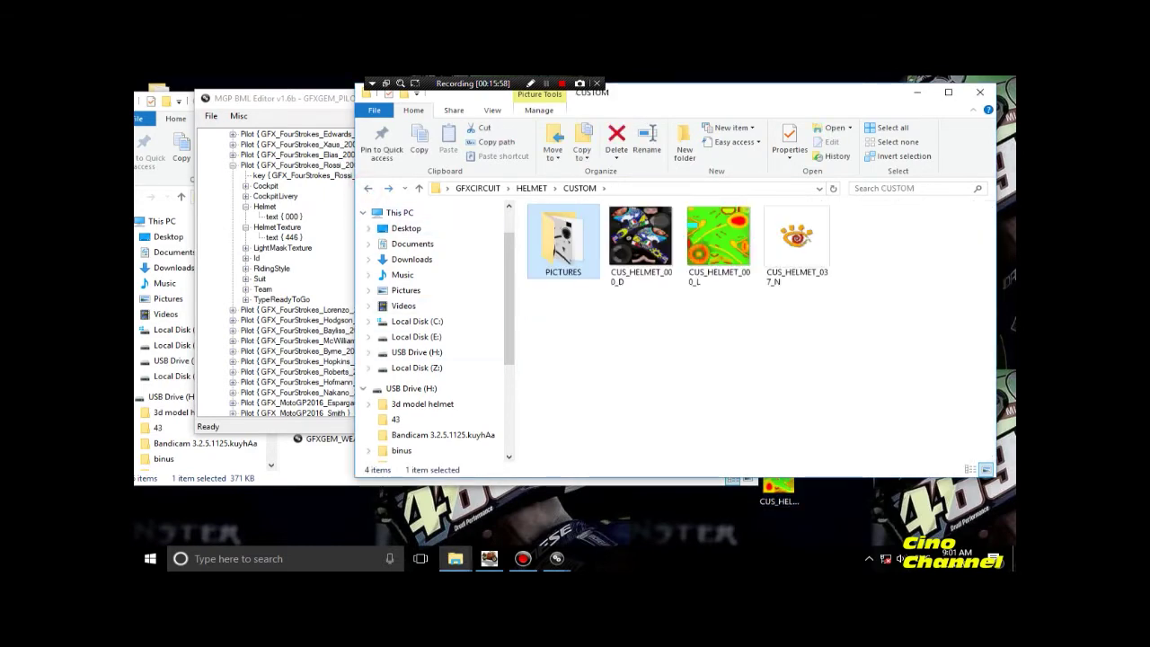
drag(657, 203, 831, 340)
drag(656, 266, 564, 254)
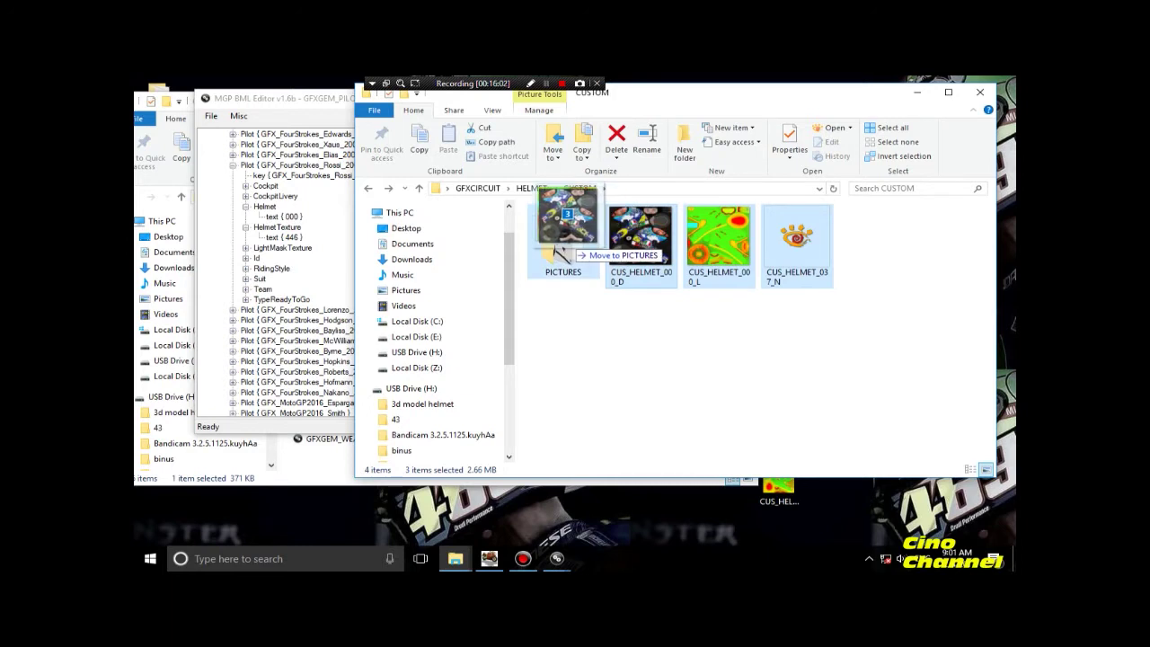
drag(556, 247, 557, 247)
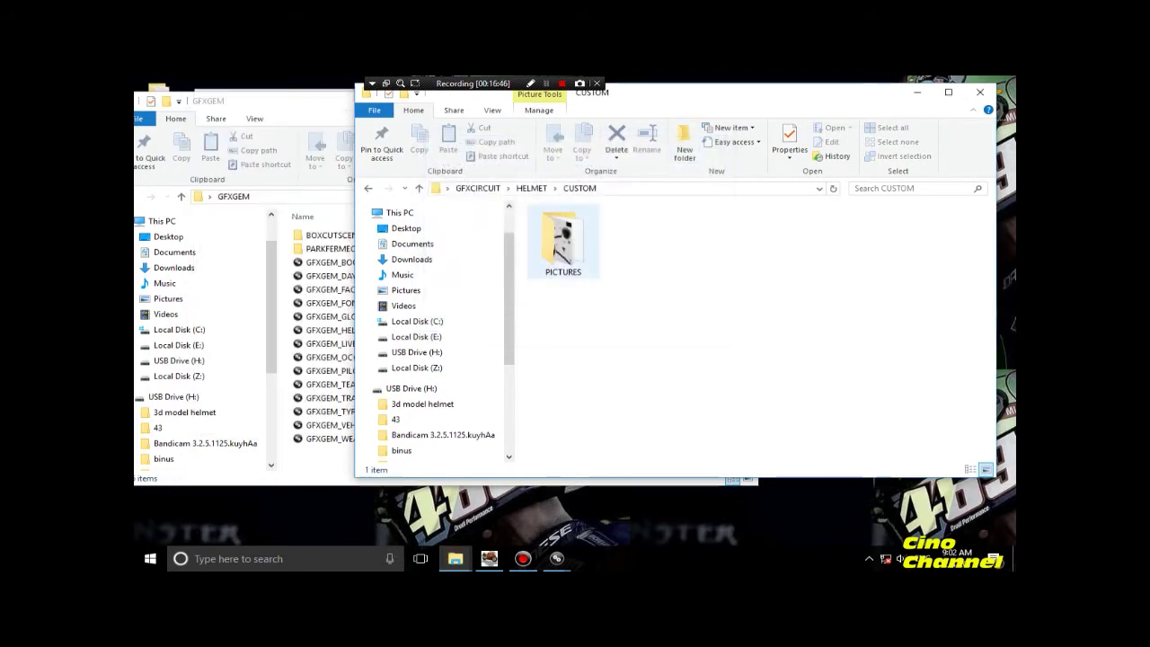
Refresh the PICTURES folder and look through its CUS_HELMET and CUS_VISOR textures.
double_click(563, 240)
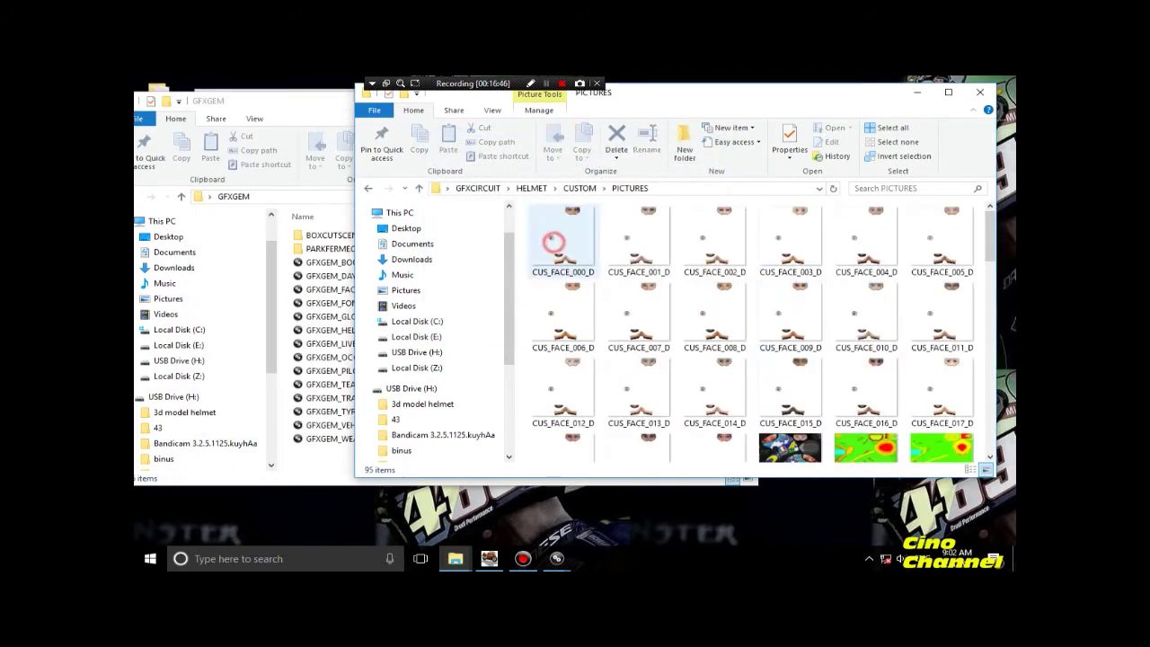
scroll(864, 314, down, 2)
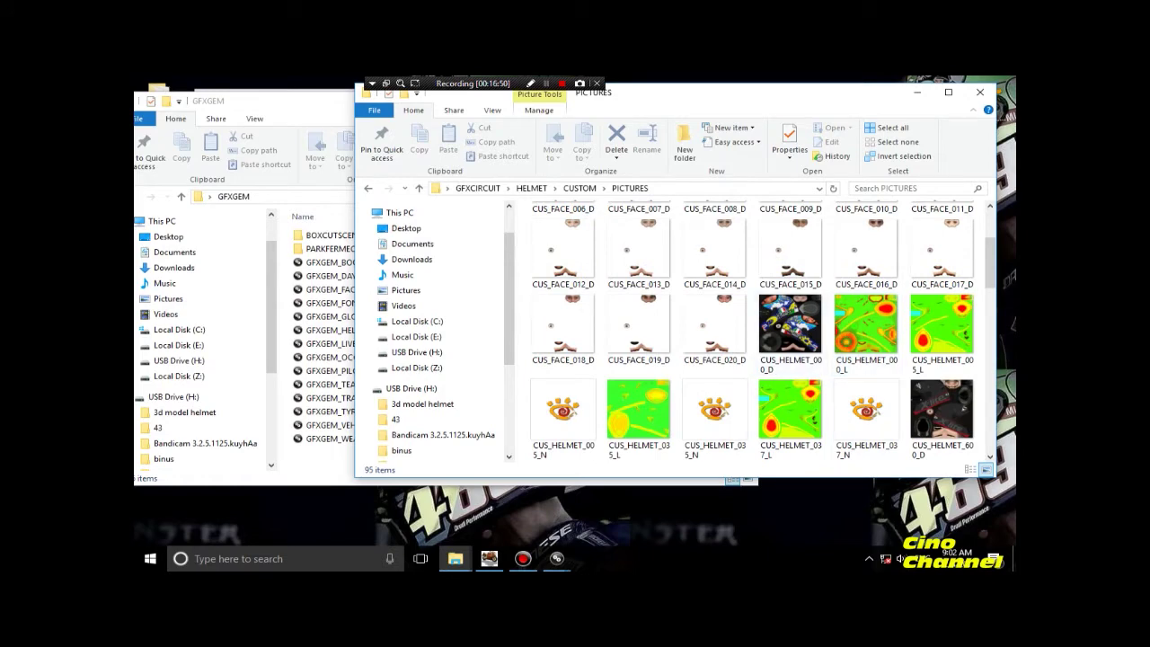
right_click(829, 375)
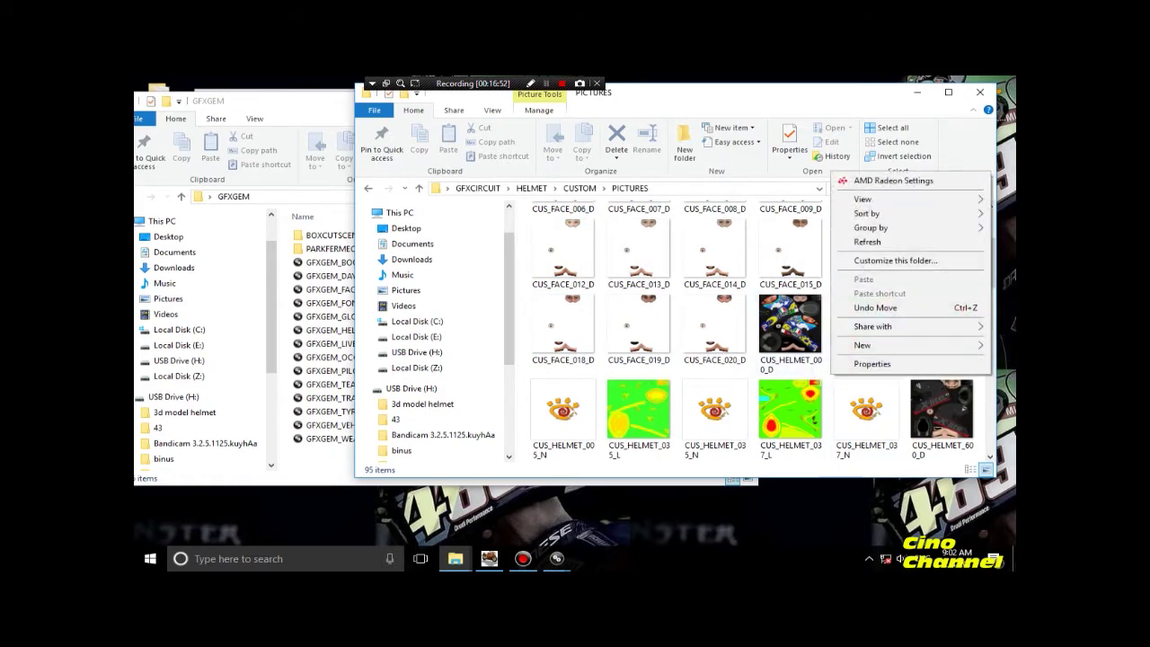
click(868, 240)
scroll(867, 241, down, 4)
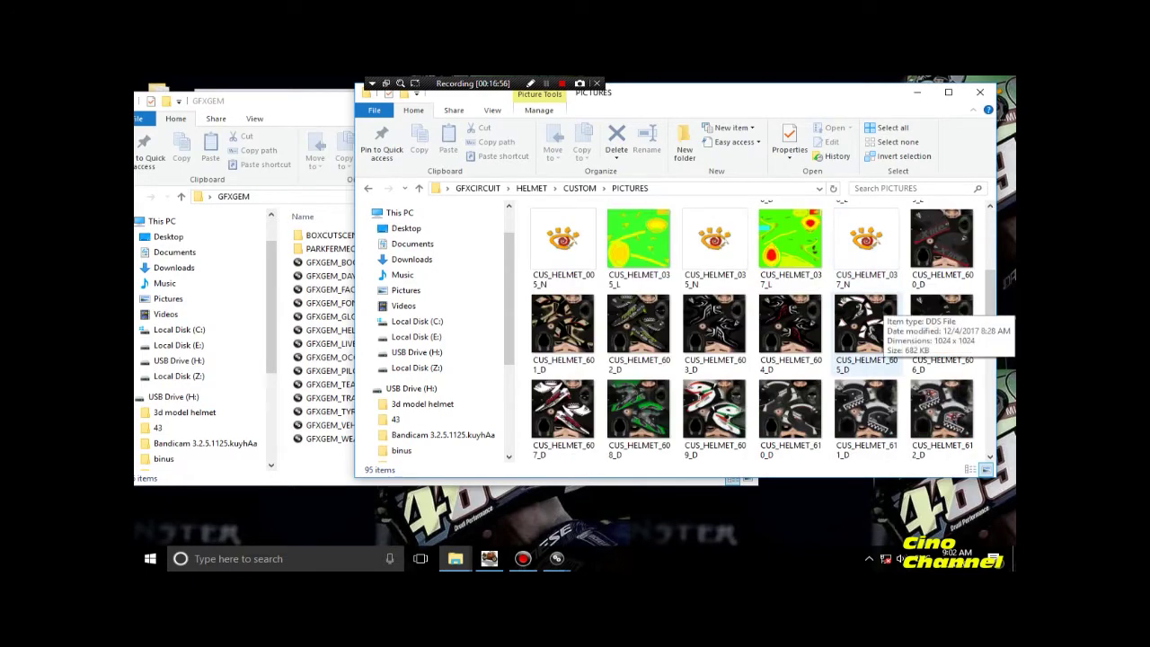
scroll(864, 324, down, 10)
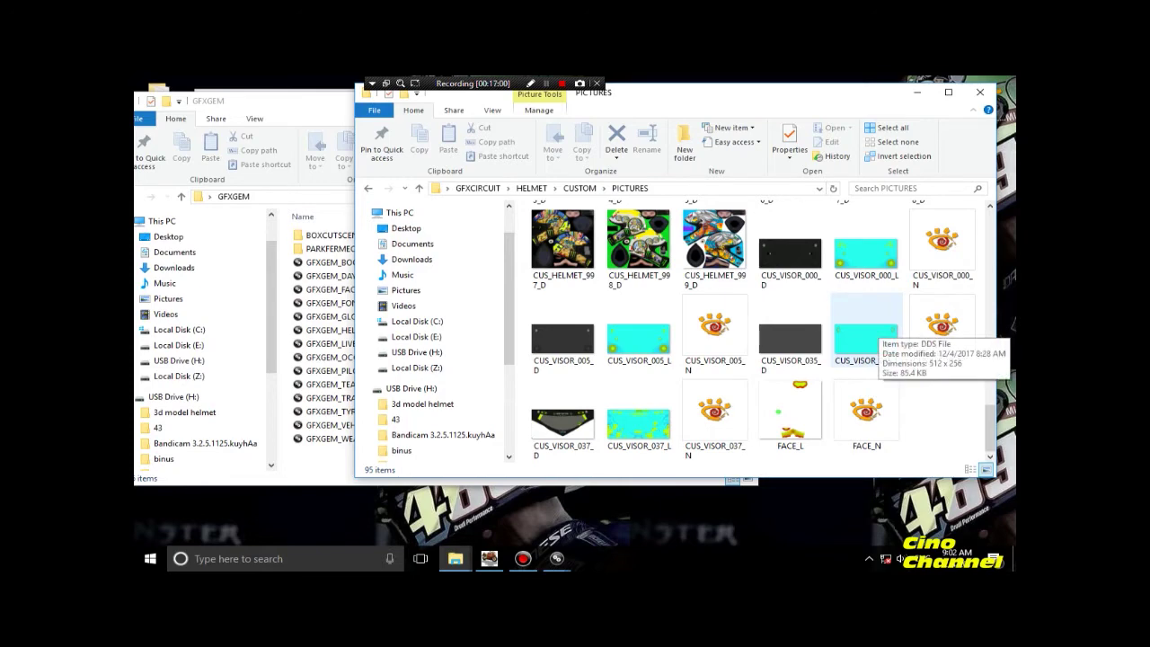
scroll(867, 327, up, 10)
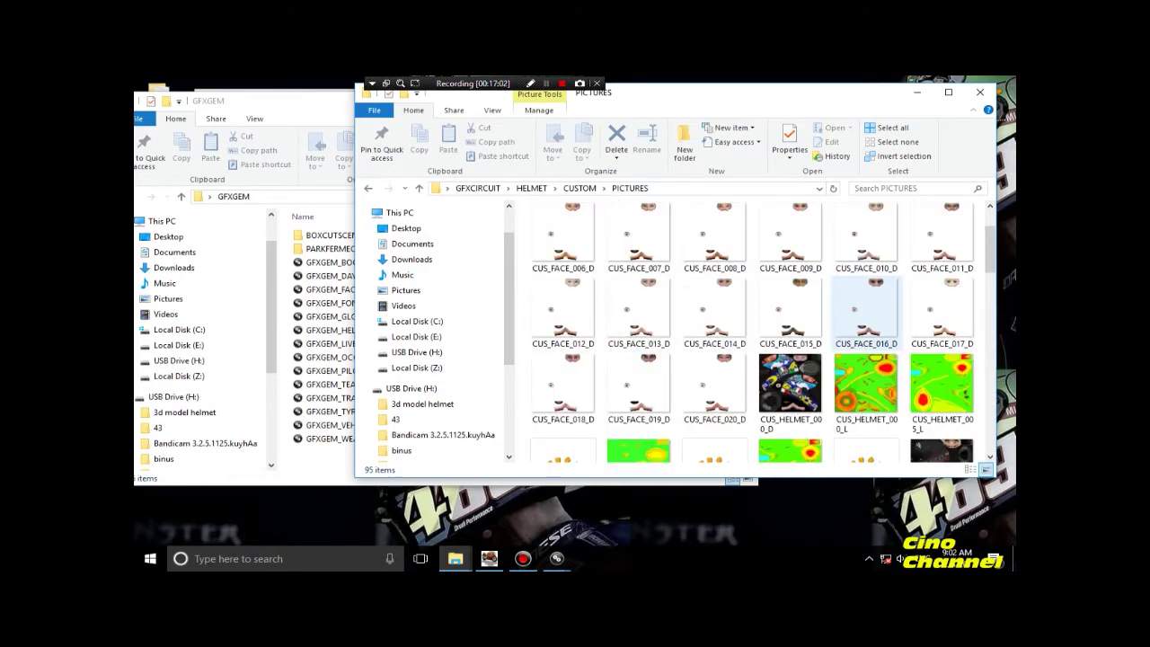
scroll(866, 314, down, 2)
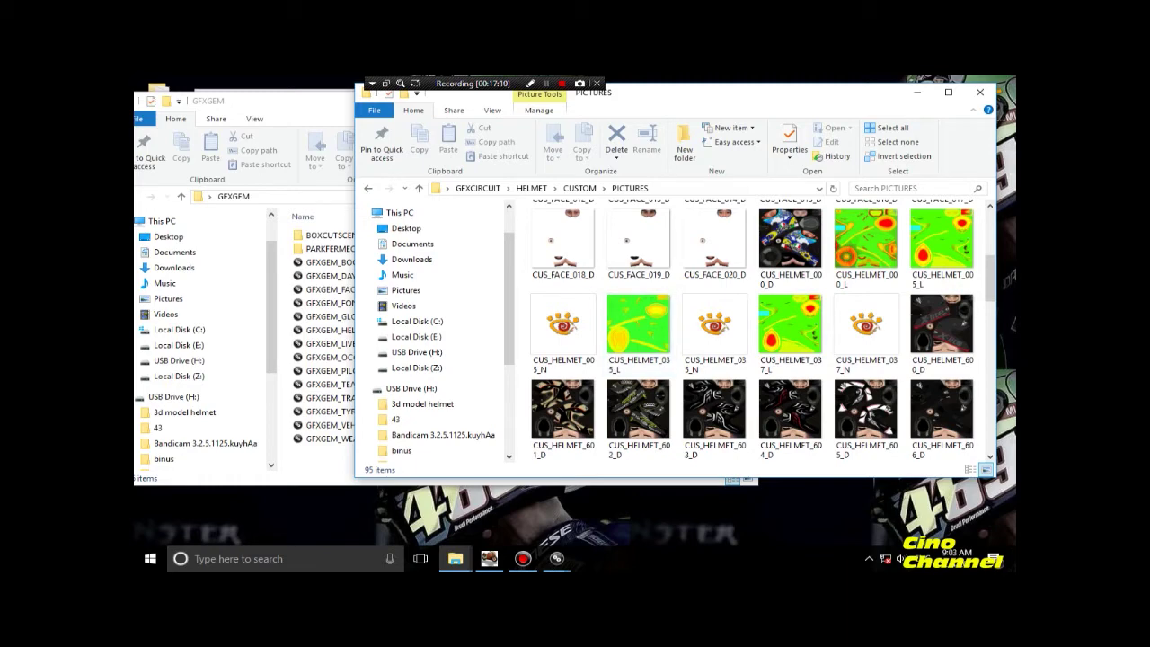
Copy HELMET_449_N from the helmet dan visor folder on USB Drive (H:) into the CUSTOM folder.
mouse_move(456, 558)
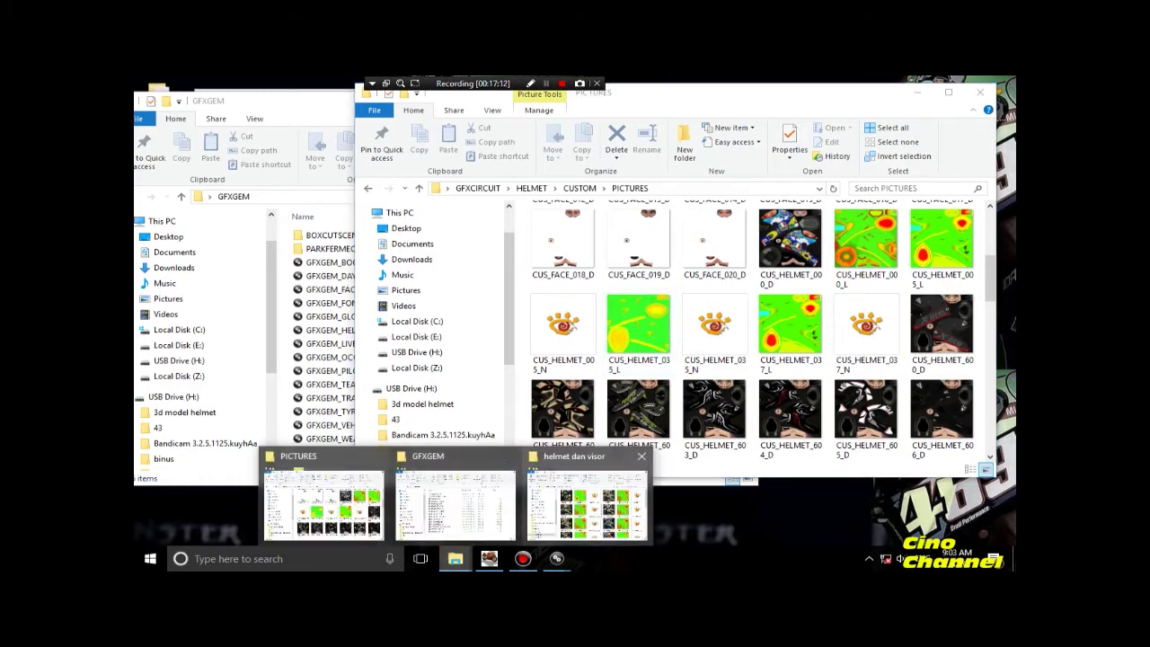
click(586, 503)
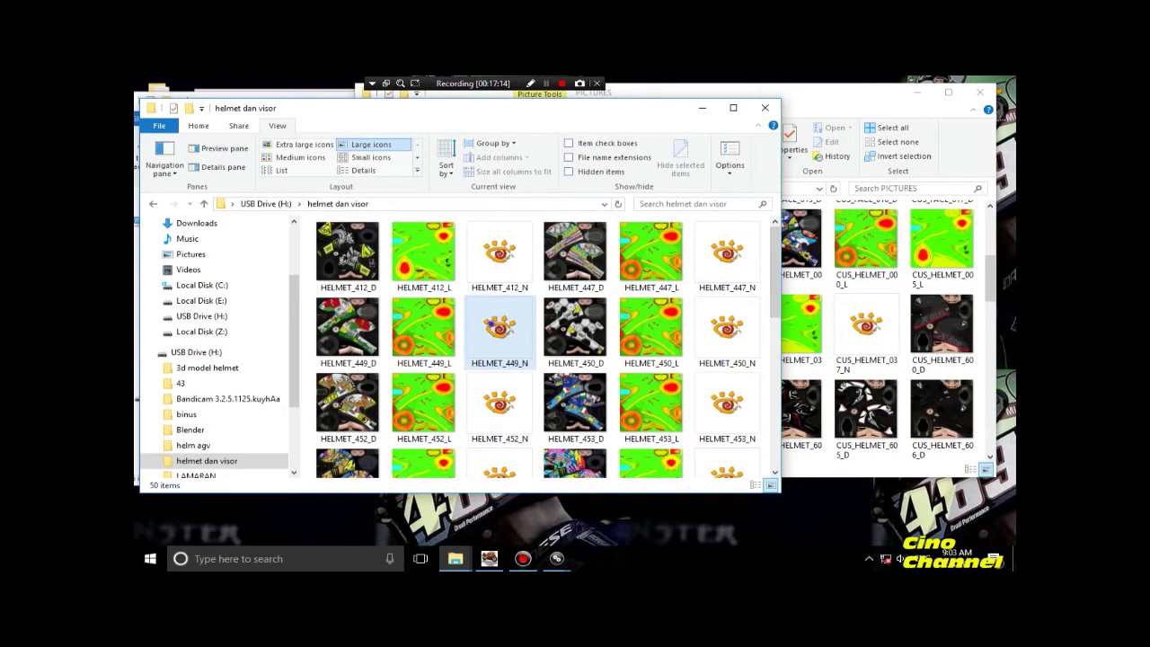
right_click(493, 323)
click(521, 247)
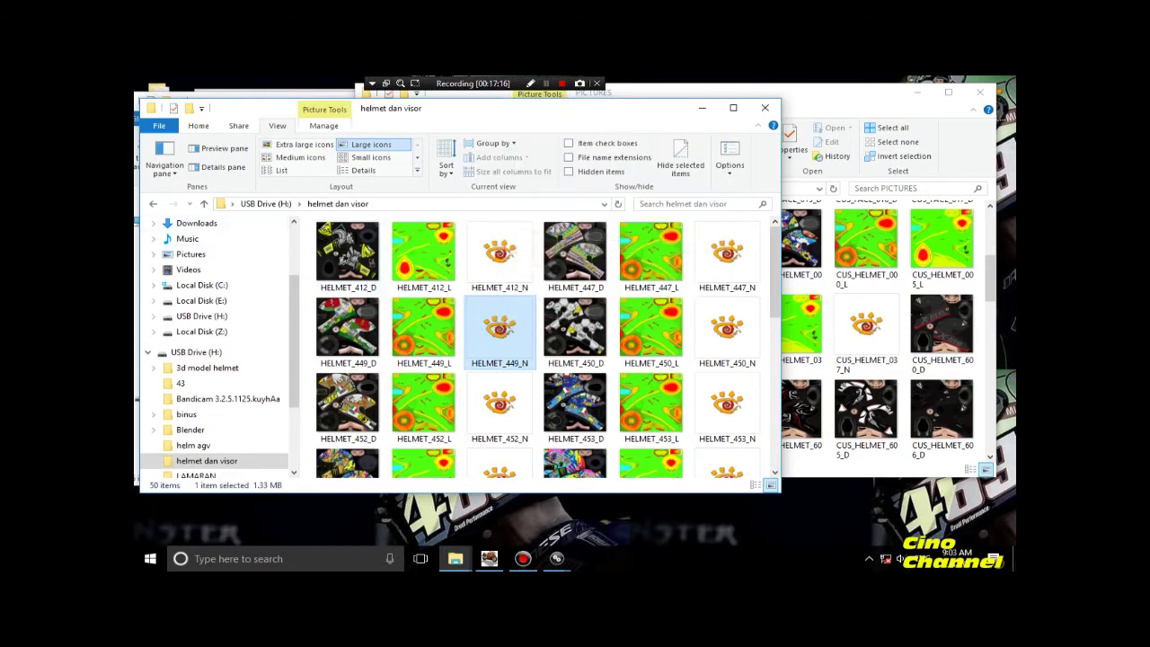
click(778, 90)
click(586, 188)
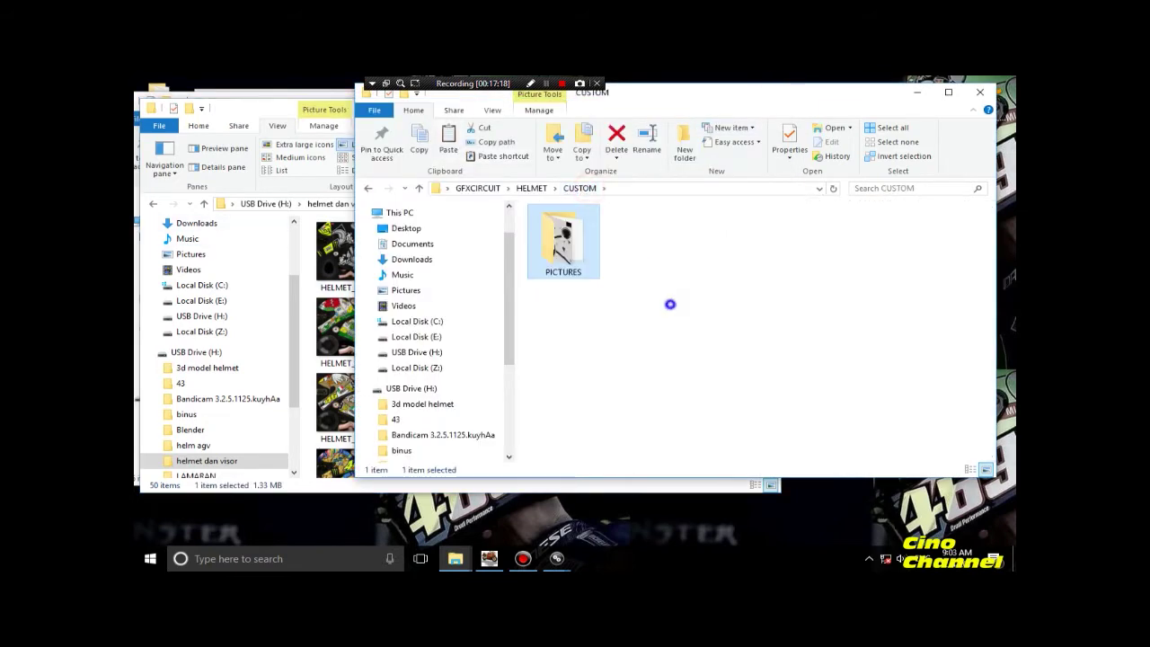
right_click(670, 306)
click(704, 412)
right_click(649, 256)
click(719, 484)
right_click(632, 270)
click(665, 324)
double_click(556, 256)
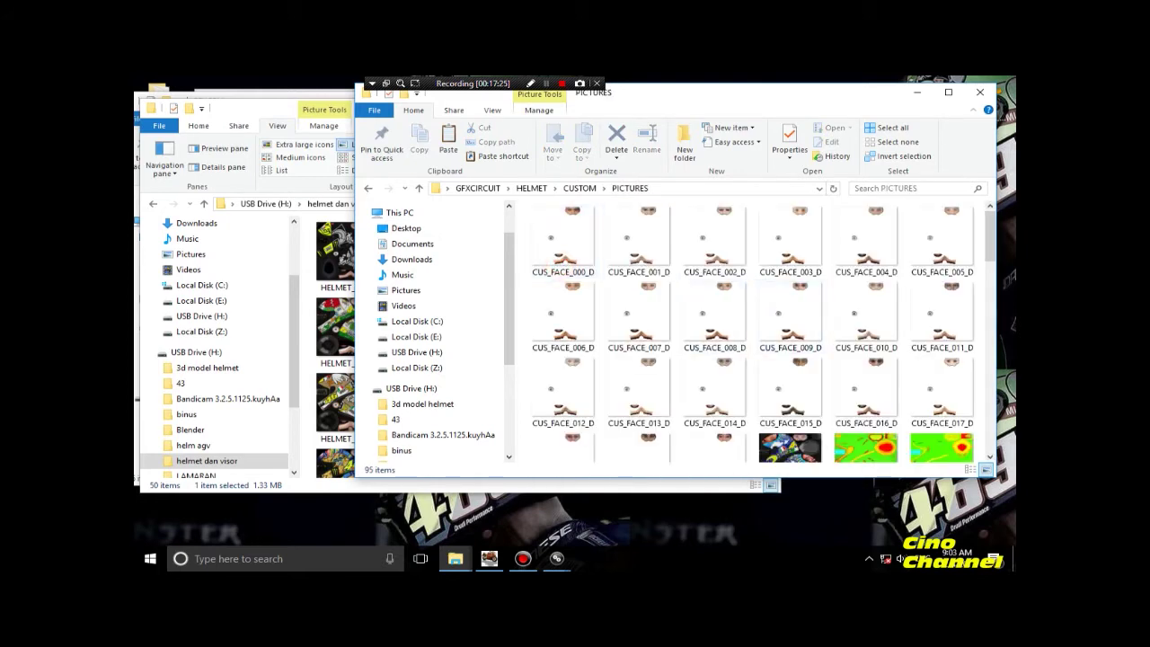
Rename HELMET_449_N in the CUSTOM folder as CUS_HELMET_000_N, reusing the name of the original texture on the desktop.
drag(808, 92, 764, 88)
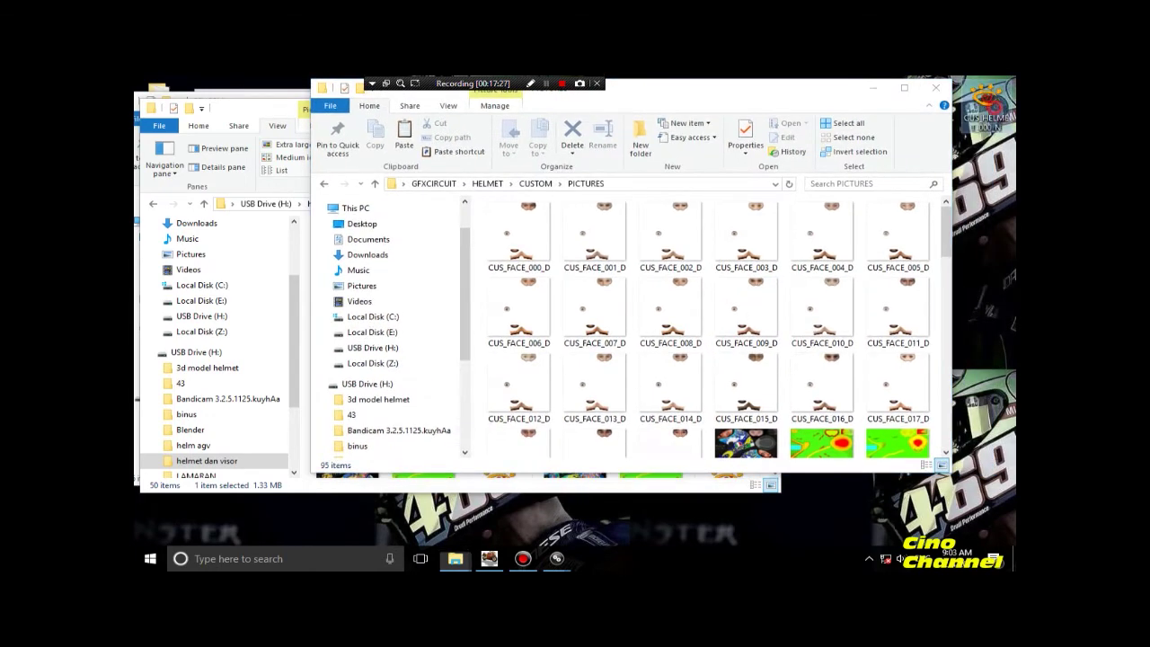
right_click(992, 107)
click(797, 338)
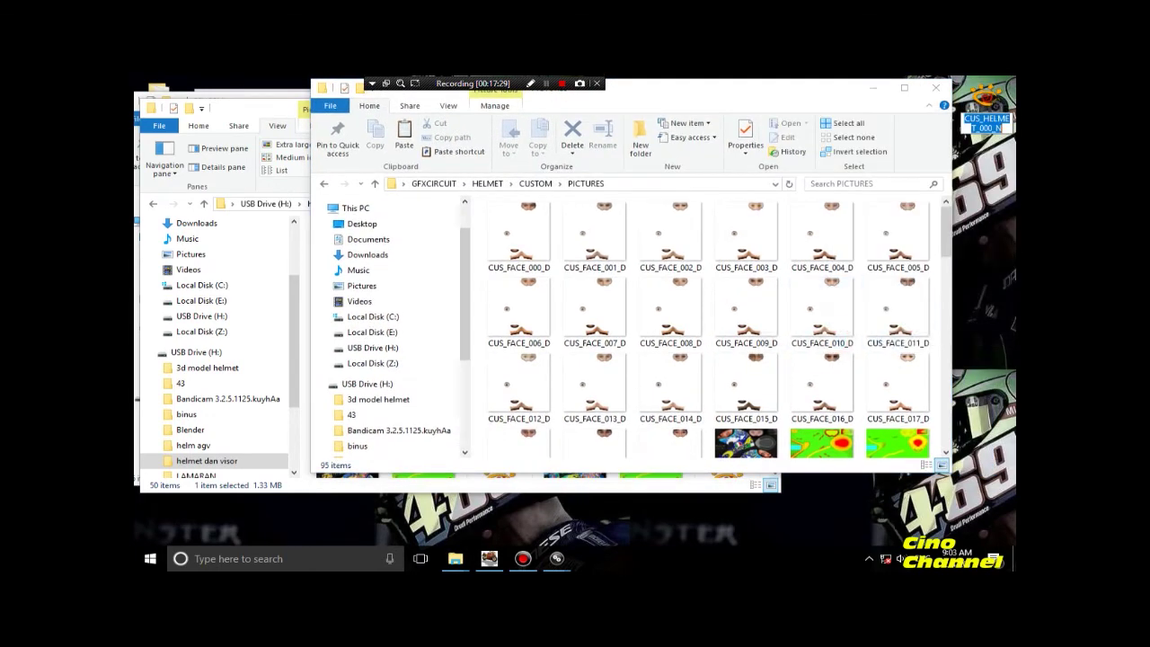
right_click(986, 123)
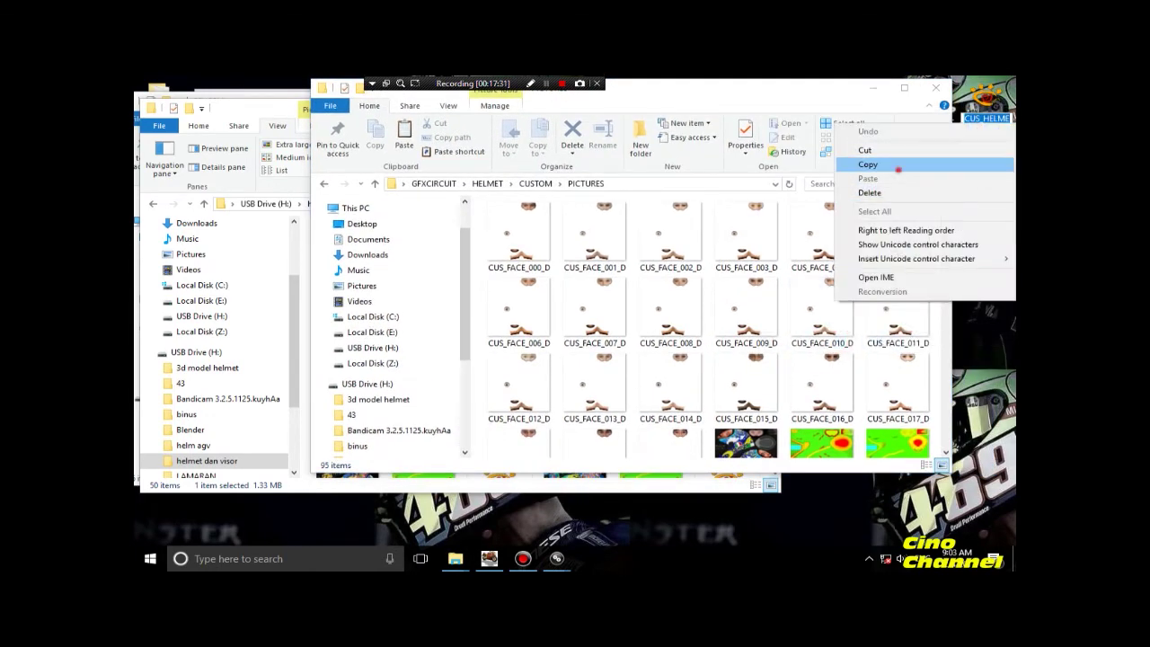
click(862, 164)
click(535, 183)
click(605, 250)
right_click(606, 250)
click(647, 476)
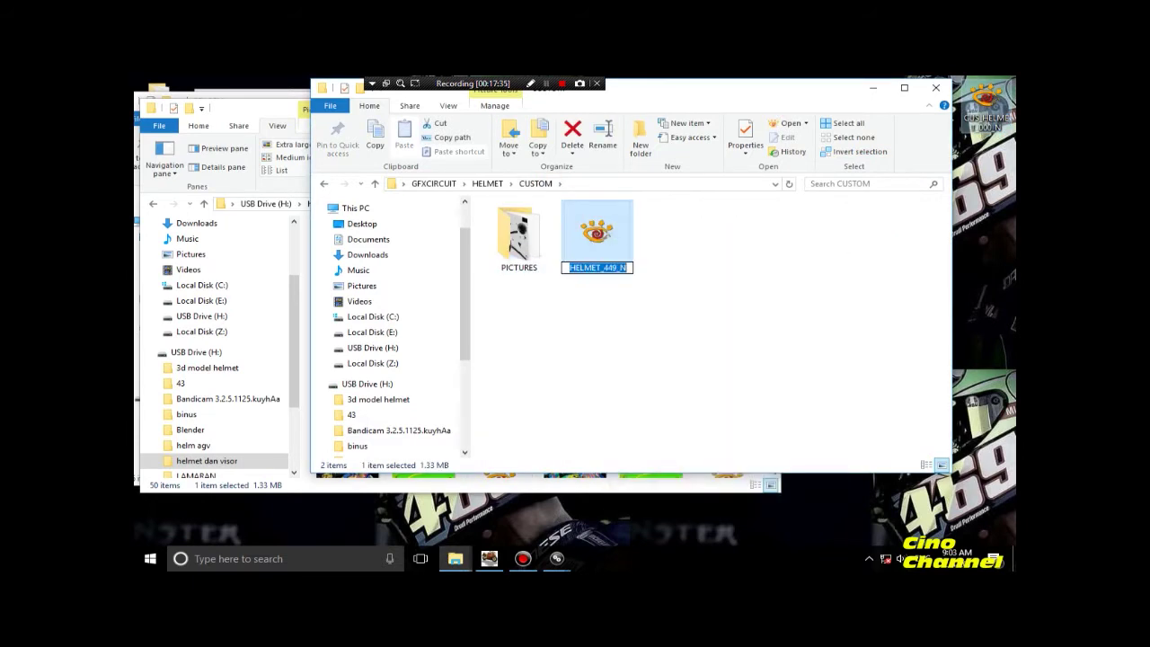
right_click(601, 268)
click(636, 321)
click(628, 321)
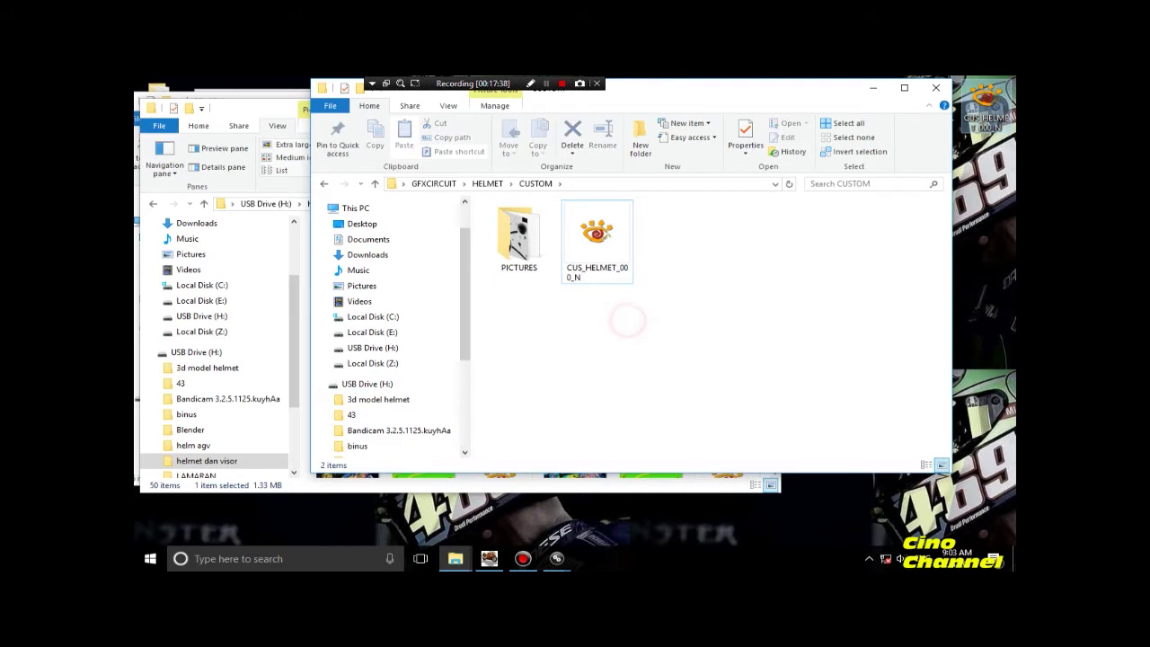
Move the renamed CUS_HELMET_000_N file into PICTURES and look over the CUS_HELMET textures in that folder.
drag(596, 236, 516, 232)
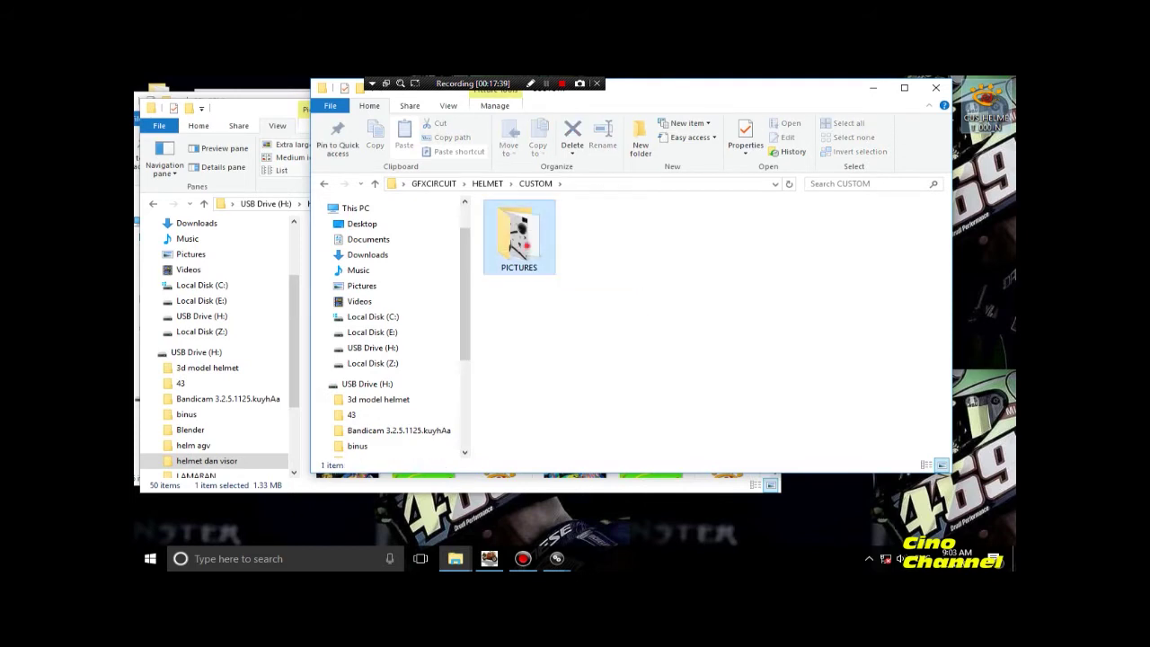
double_click(518, 235)
scroll(745, 305, down, 2)
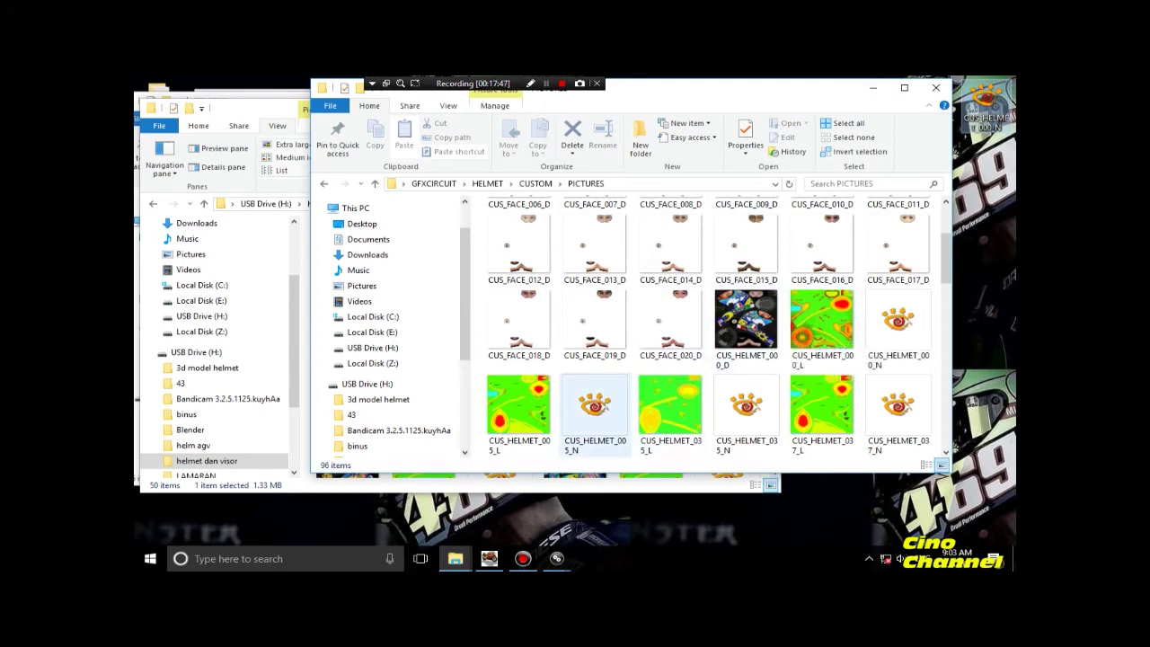
scroll(594, 415, down, 2)
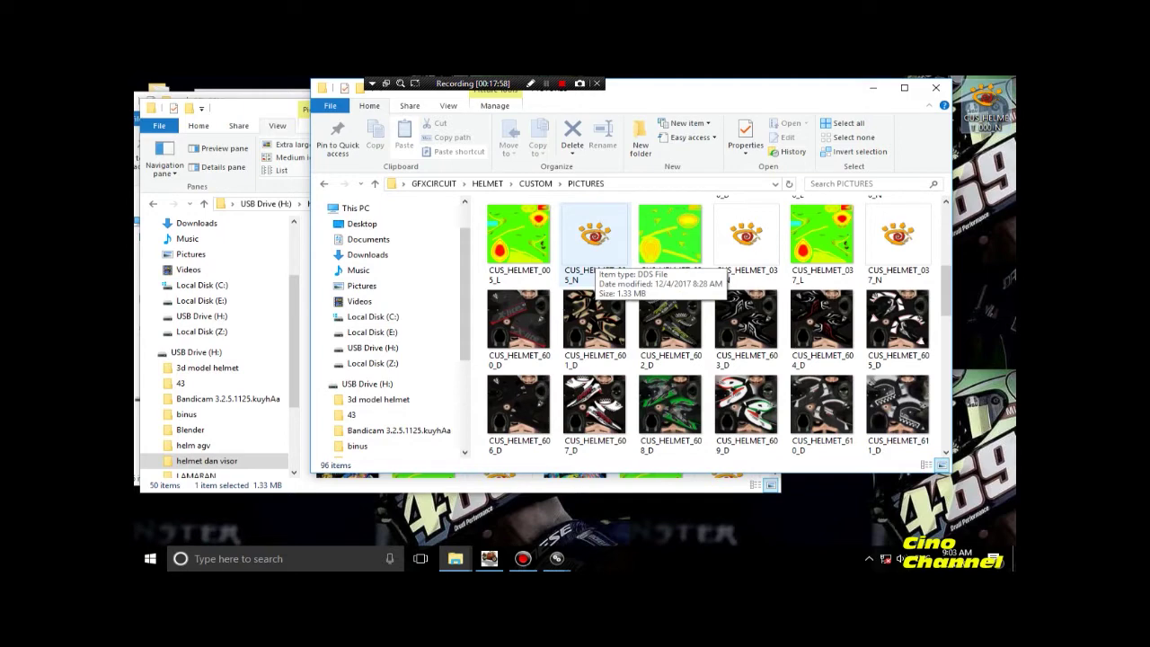
scroll(595, 238, down, 2)
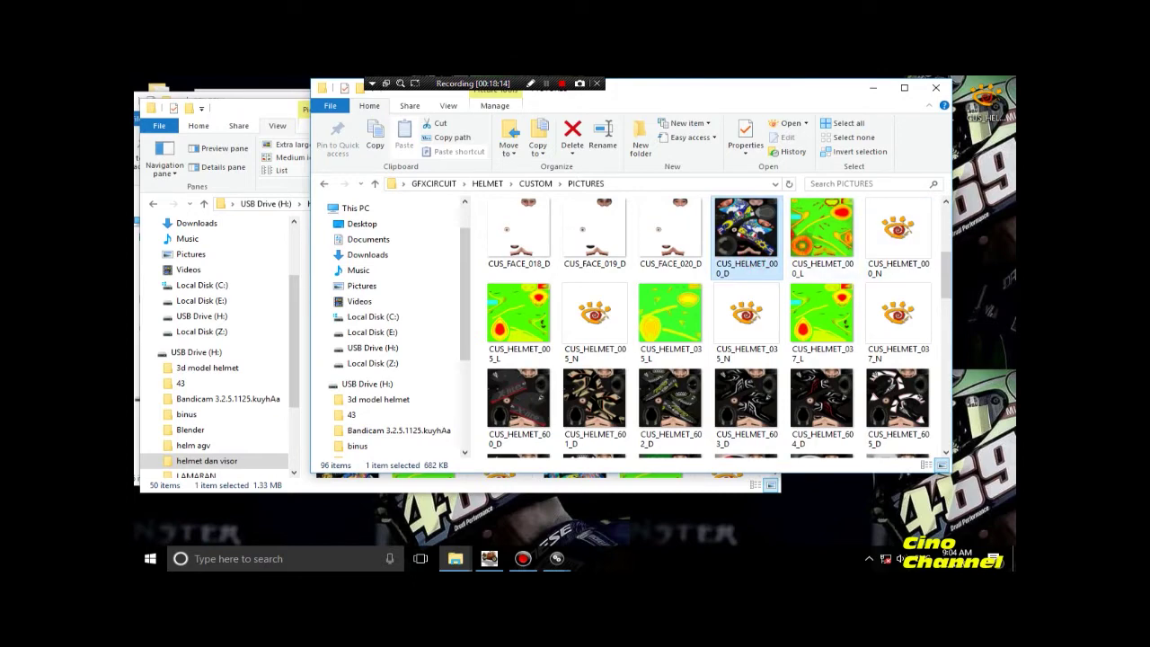
Move the original CUS_VISOR_000_D, CUS_VISOR_000_L and CUS_VISOR_000_N textures out of PICTURES onto the desktop.
scroll(822, 323, down, 10)
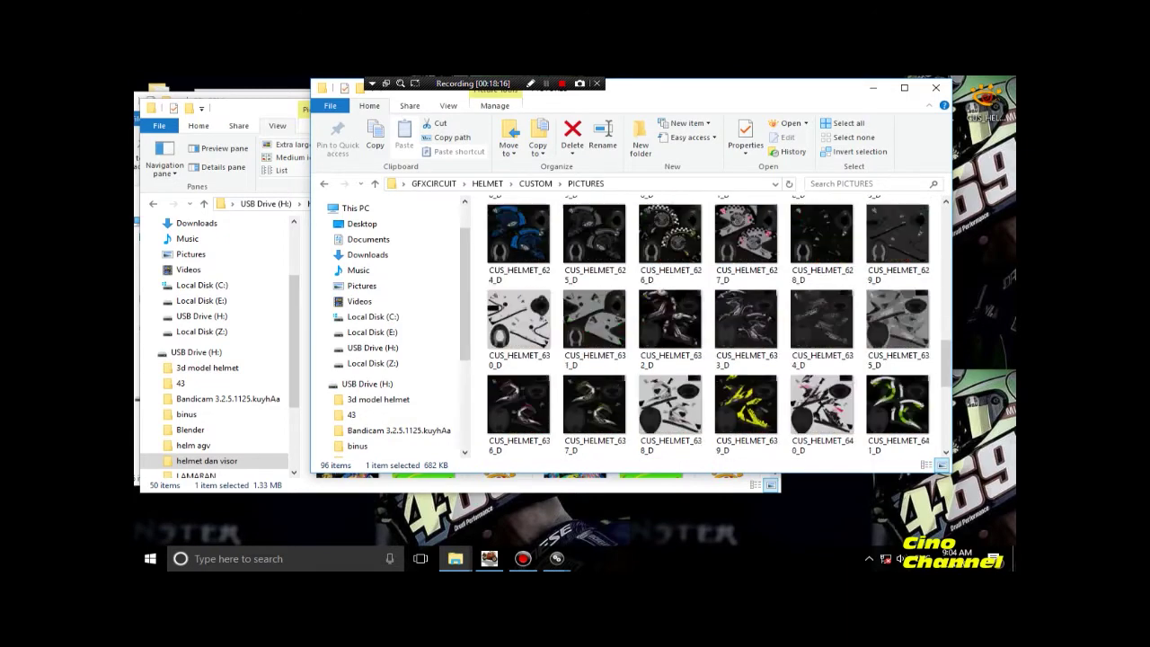
scroll(822, 323, down, 3)
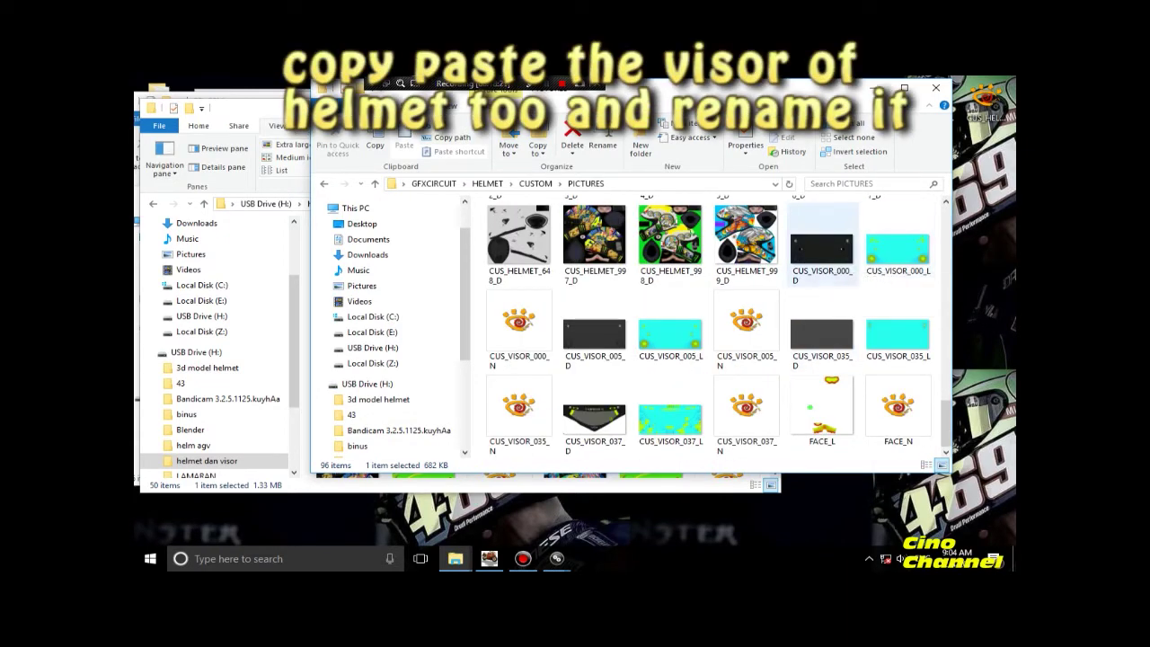
click(910, 252)
ctrl+click(821, 242)
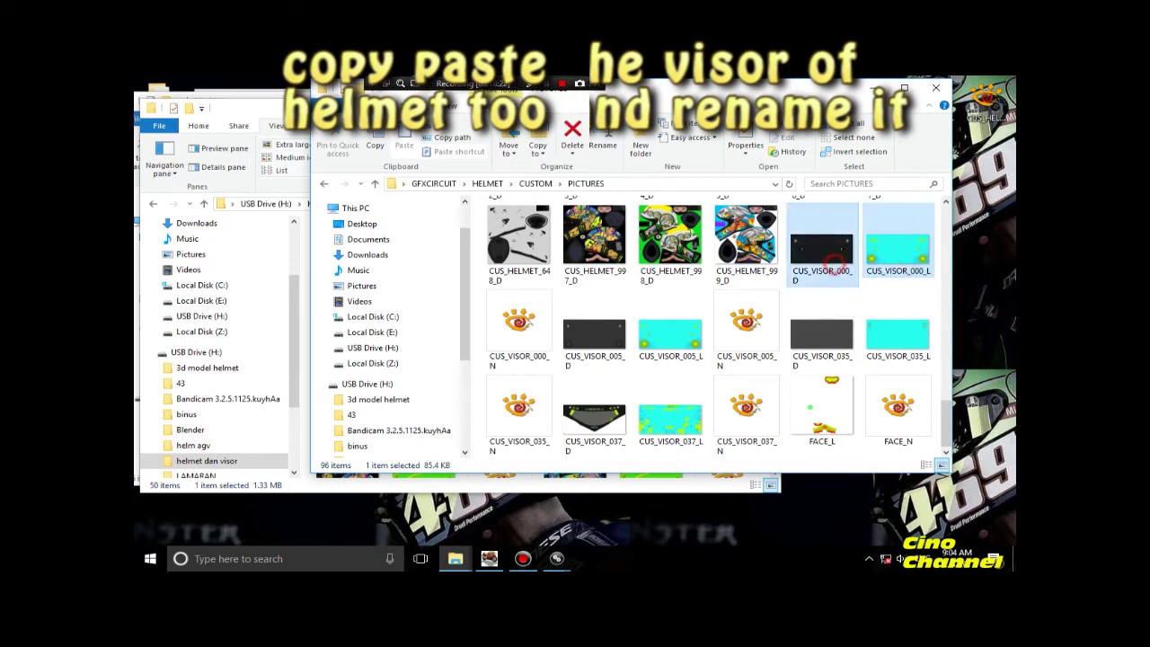
ctrl+click(518, 328)
drag(519, 328, 979, 235)
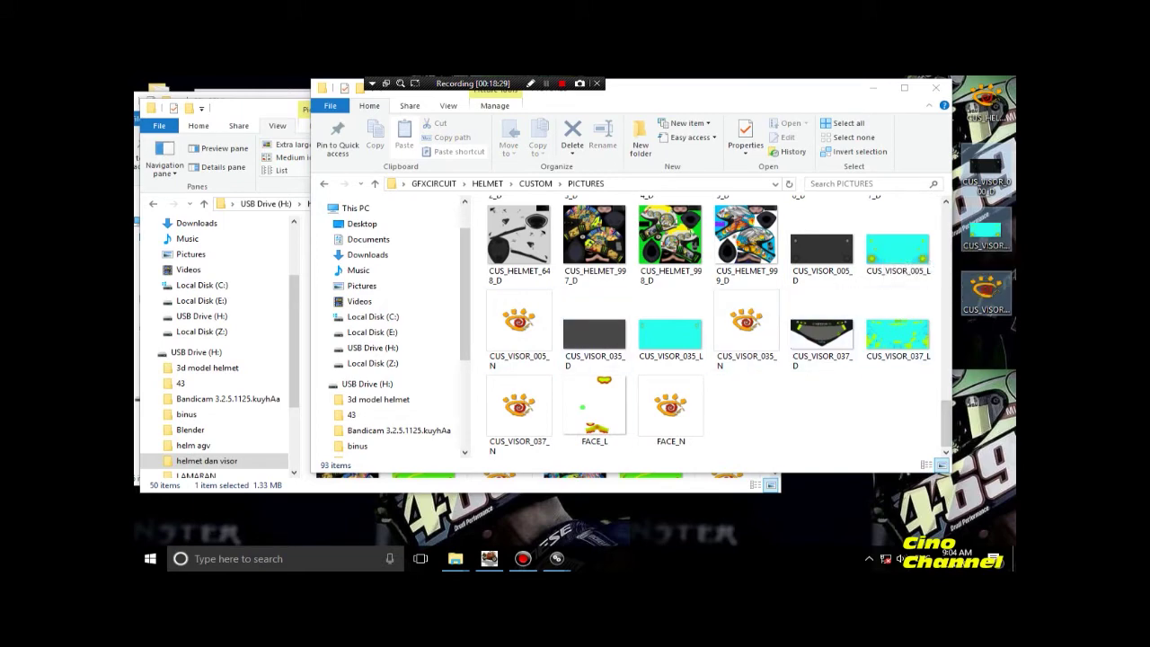
Look through the helmet and visor textures in the helmet dan visor folder, opening VISOR_448_D for a check.
click(503, 485)
scroll(500, 404, down, 5)
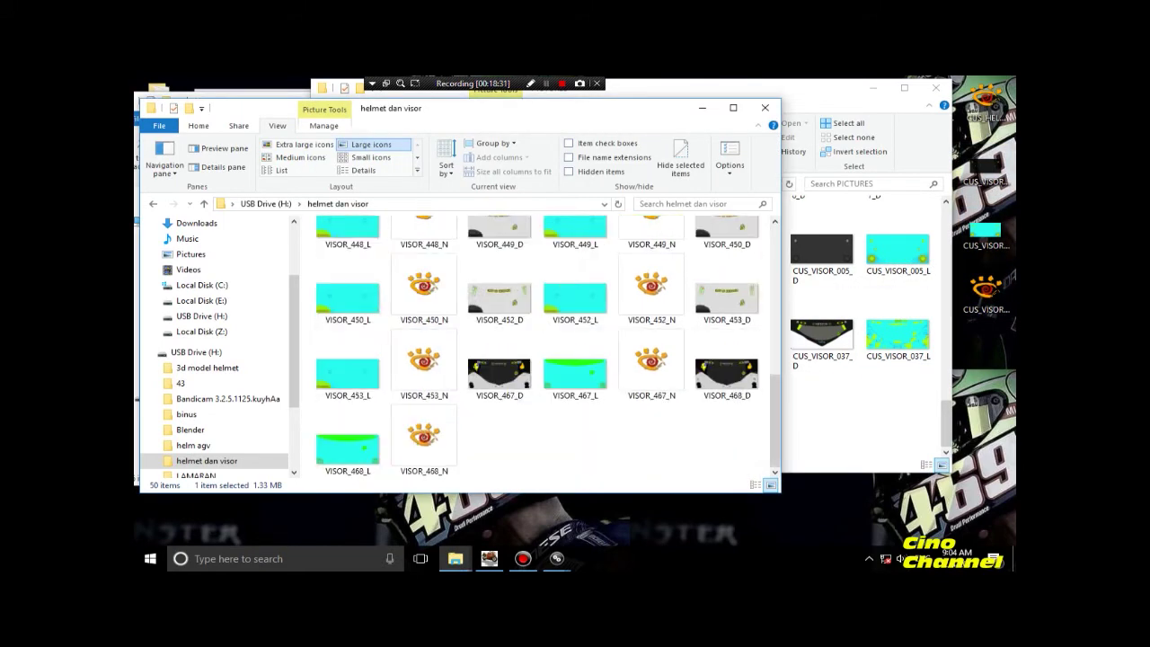
scroll(499, 404, up, 3)
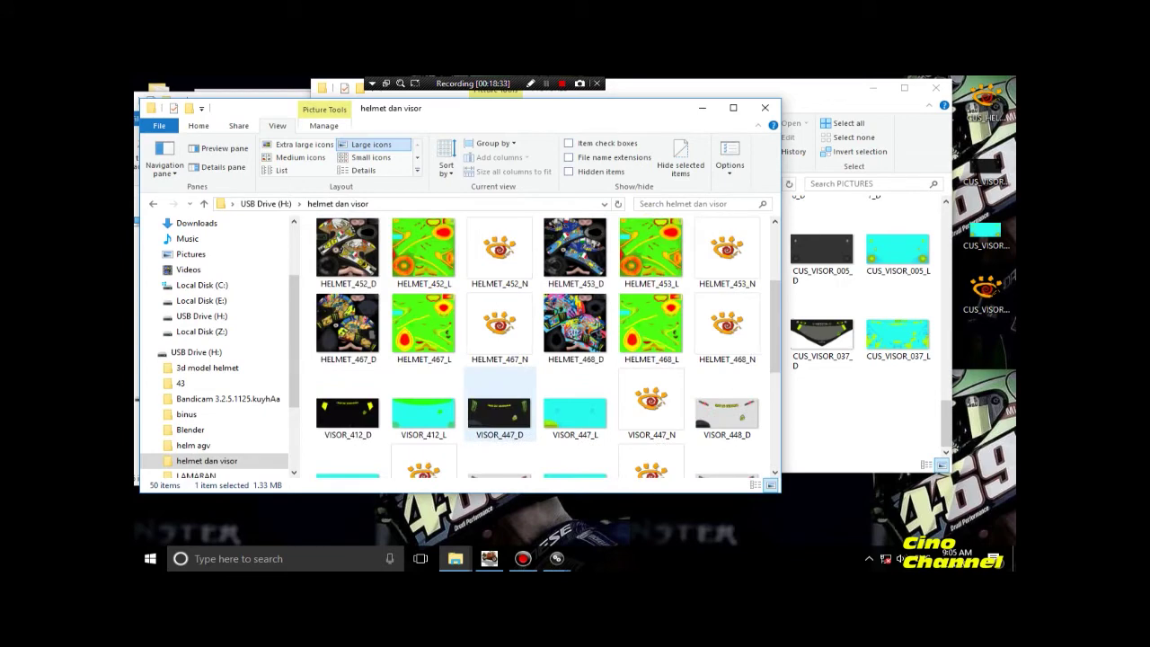
scroll(499, 404, down, 2)
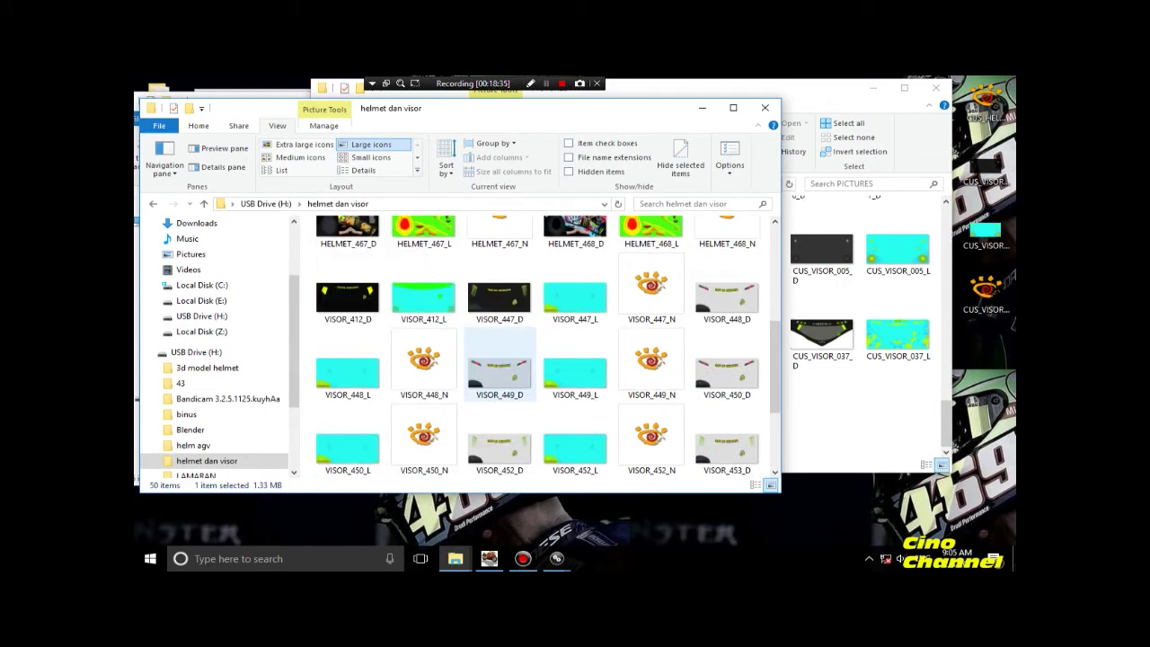
double_click(718, 292)
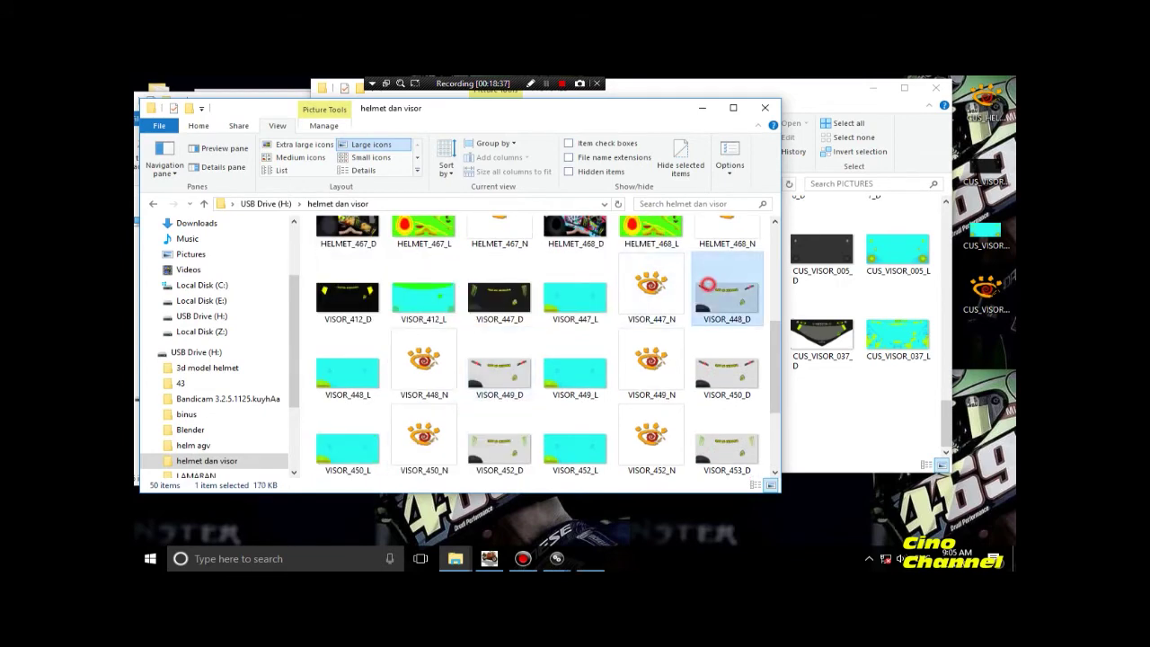
click(699, 100)
scroll(574, 256, up, 5)
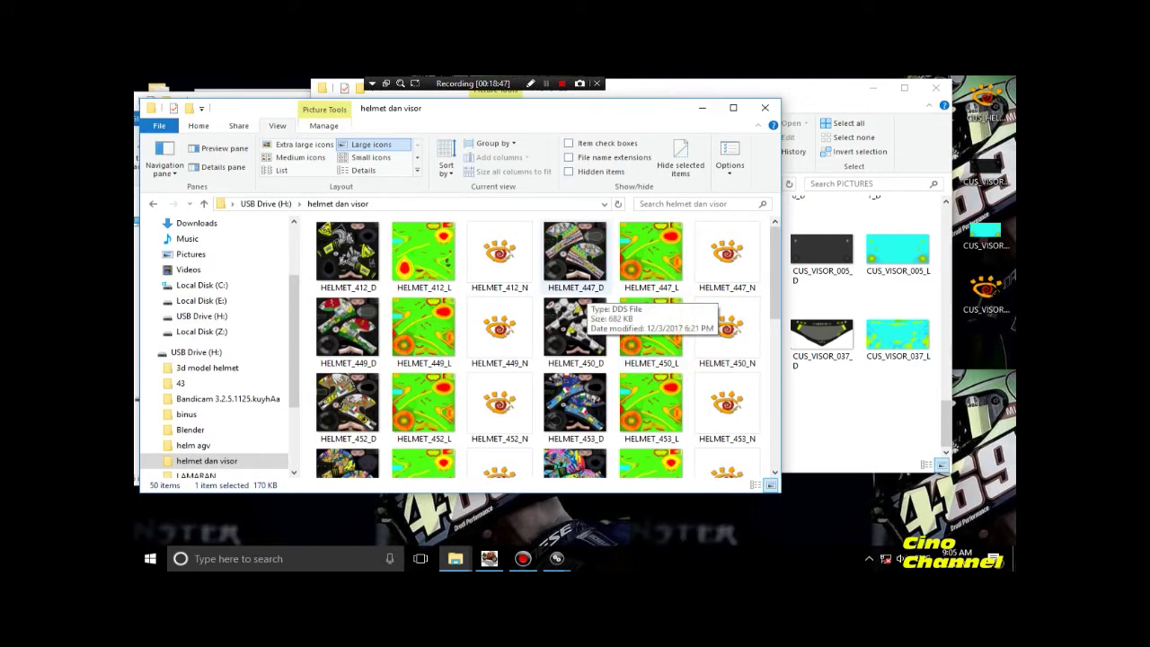
scroll(575, 288, down, 5)
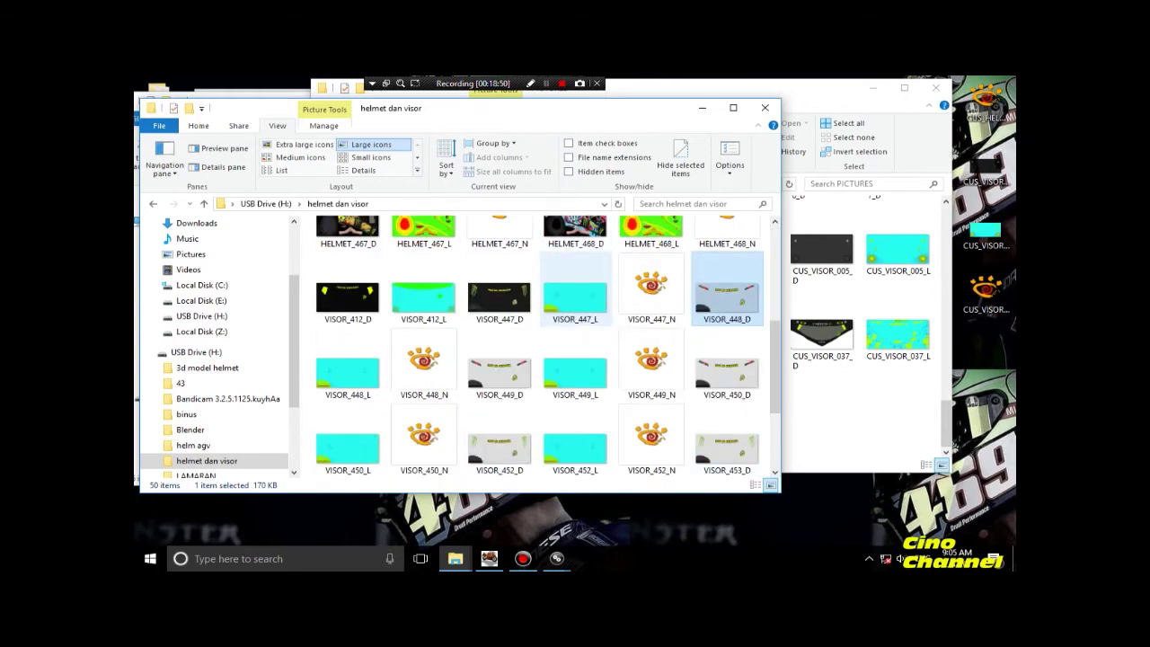
Move VISOR_448_D, VISOR_448_L and VISOR_448_N from the helmet dan visor folder into the CUSTOM folder.
click(424, 234)
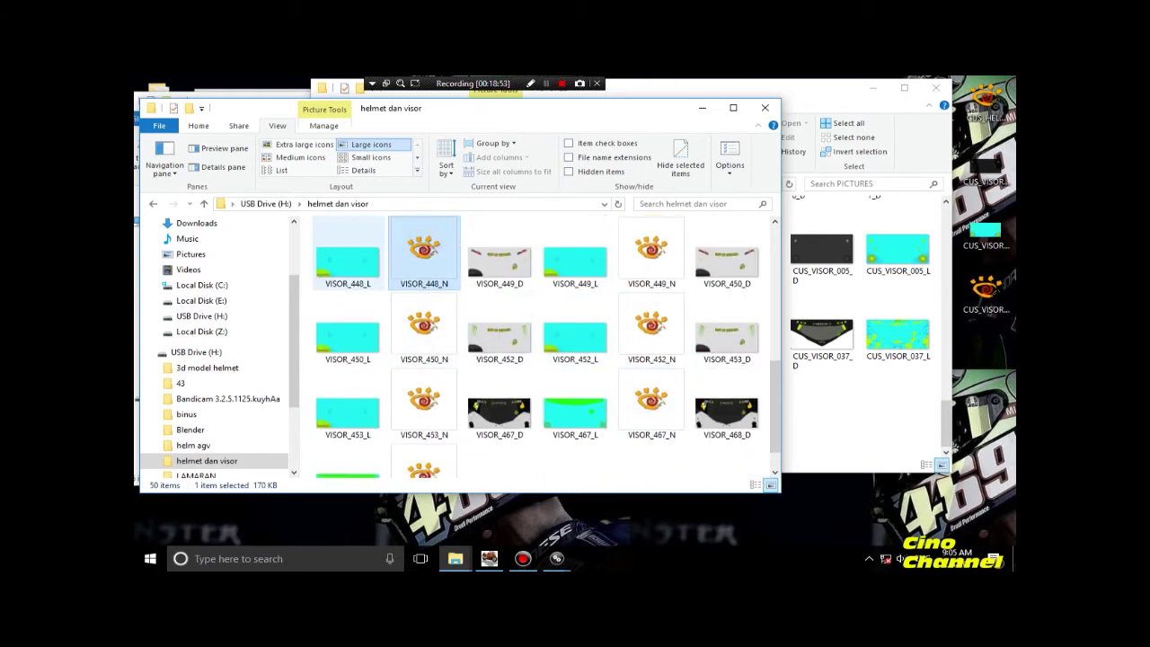
ctrl+click(353, 262)
scroll(727, 332, up, 2)
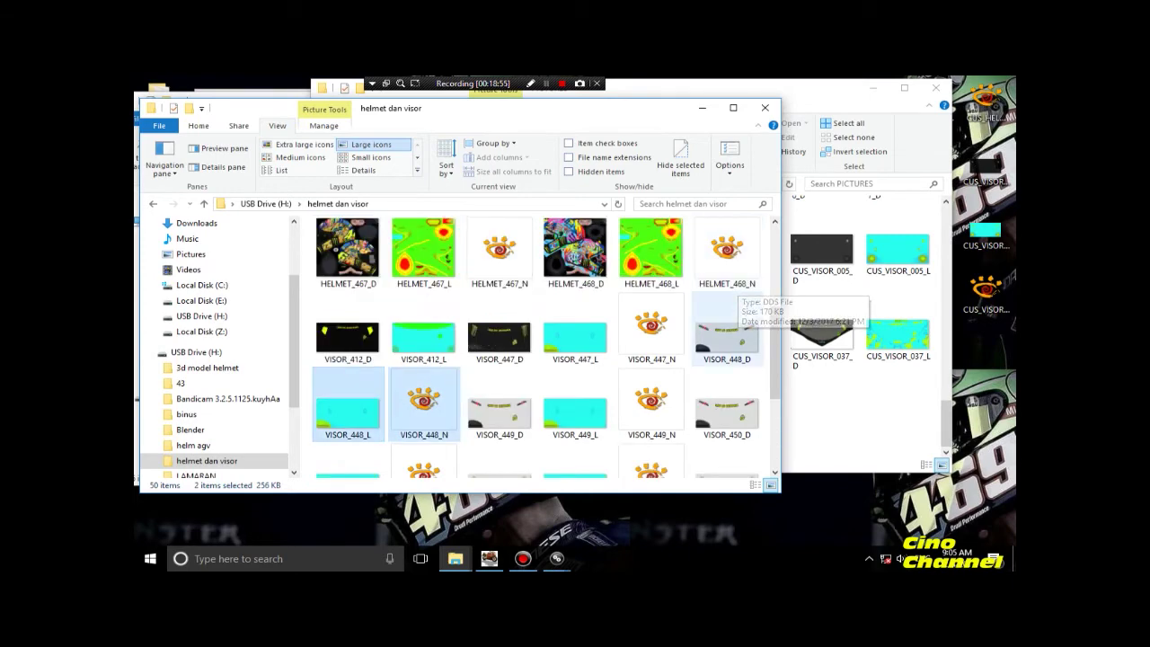
ctrl+click(729, 338)
right_click(733, 338)
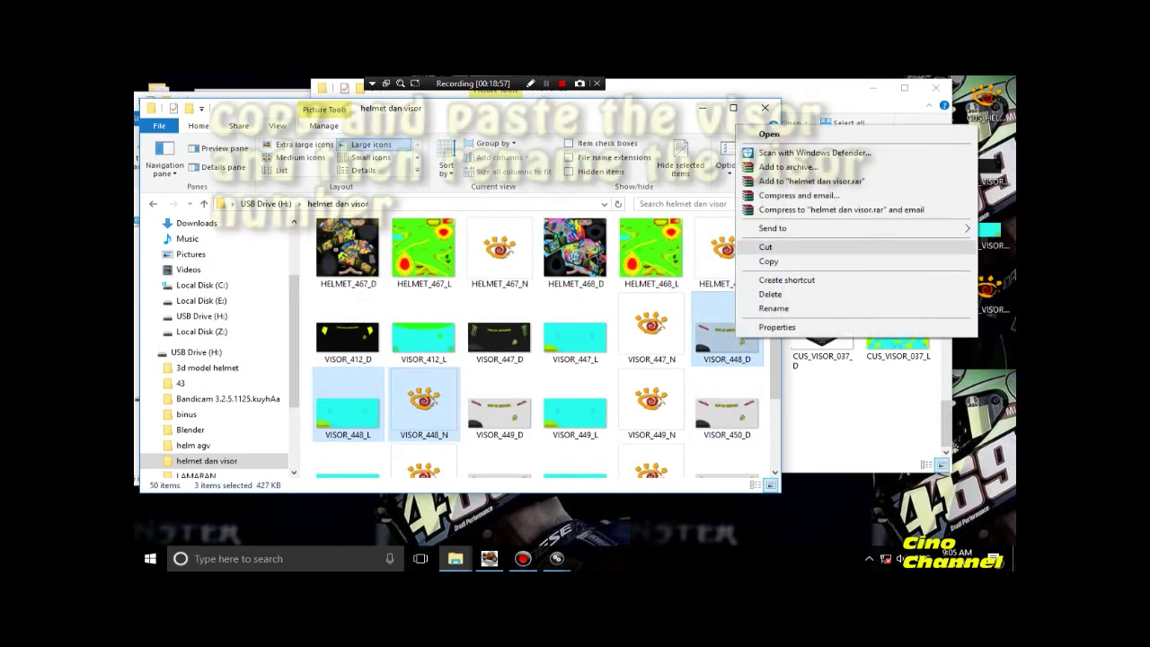
click(768, 261)
click(868, 414)
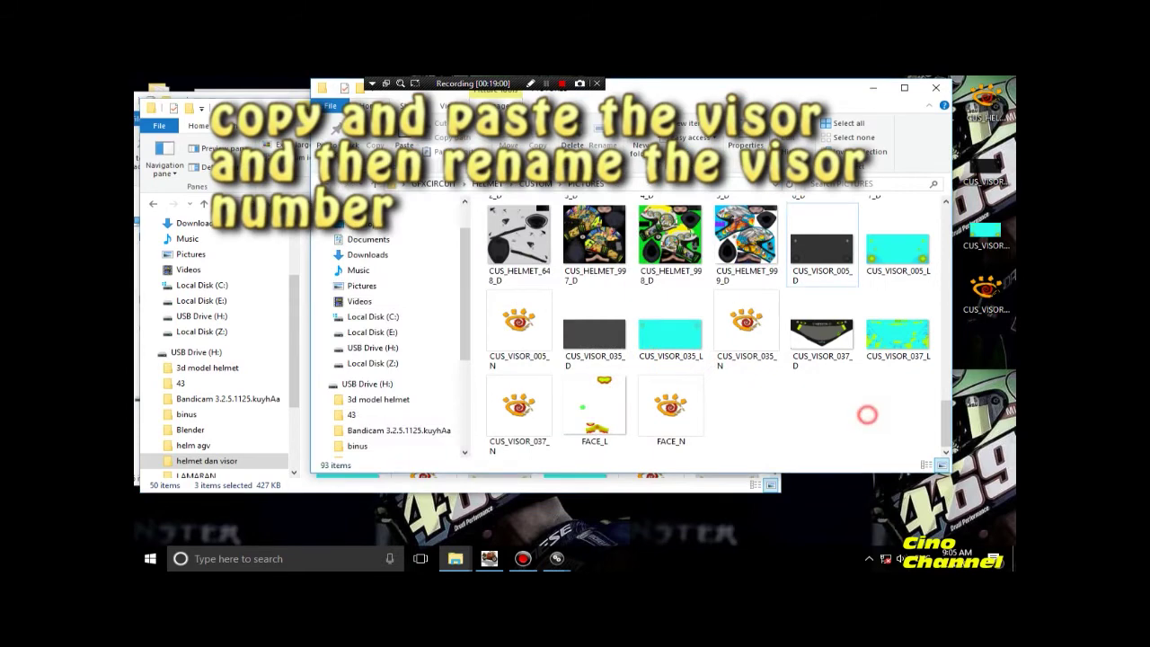
key(alt+Up)
right_click(704, 339)
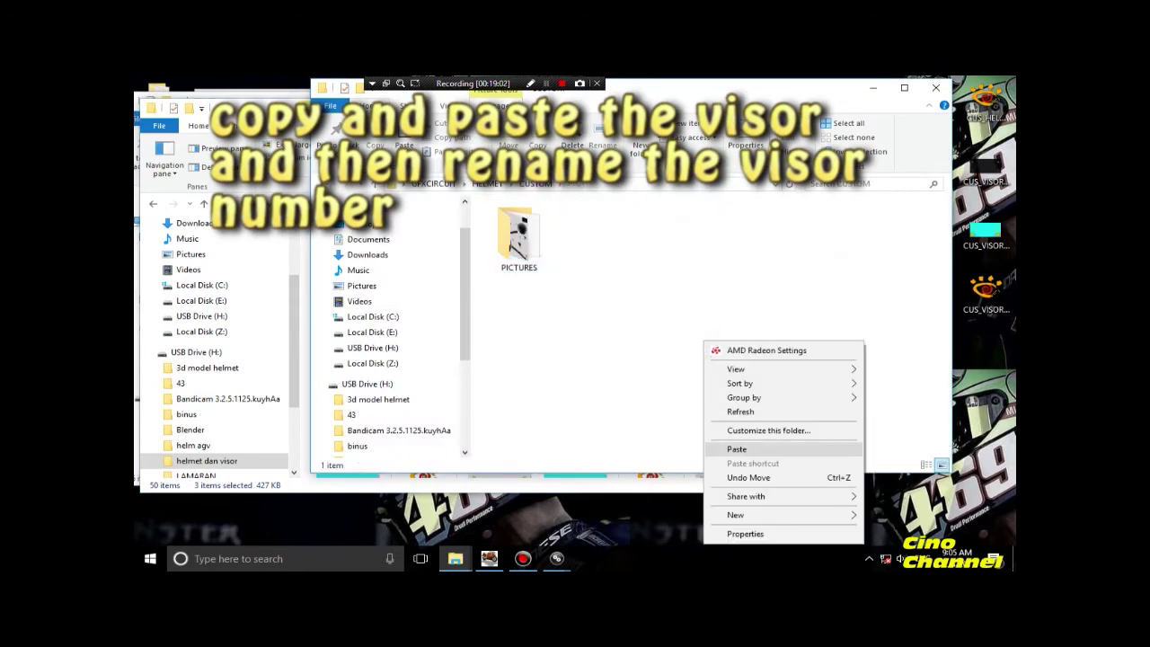
click(774, 450)
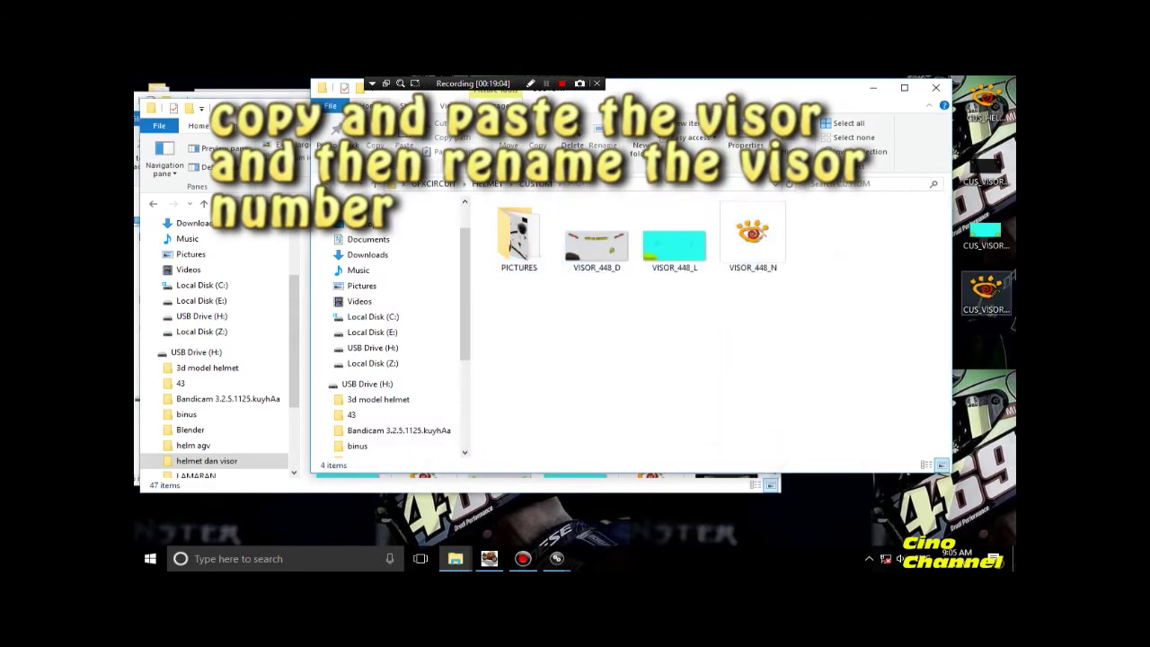
Rename VISOR_448_N in CUSTOM as CUS_VISOR_000_N, reusing the name of the original visor file on the desktop.
click(979, 291)
right_click(986, 288)
click(865, 517)
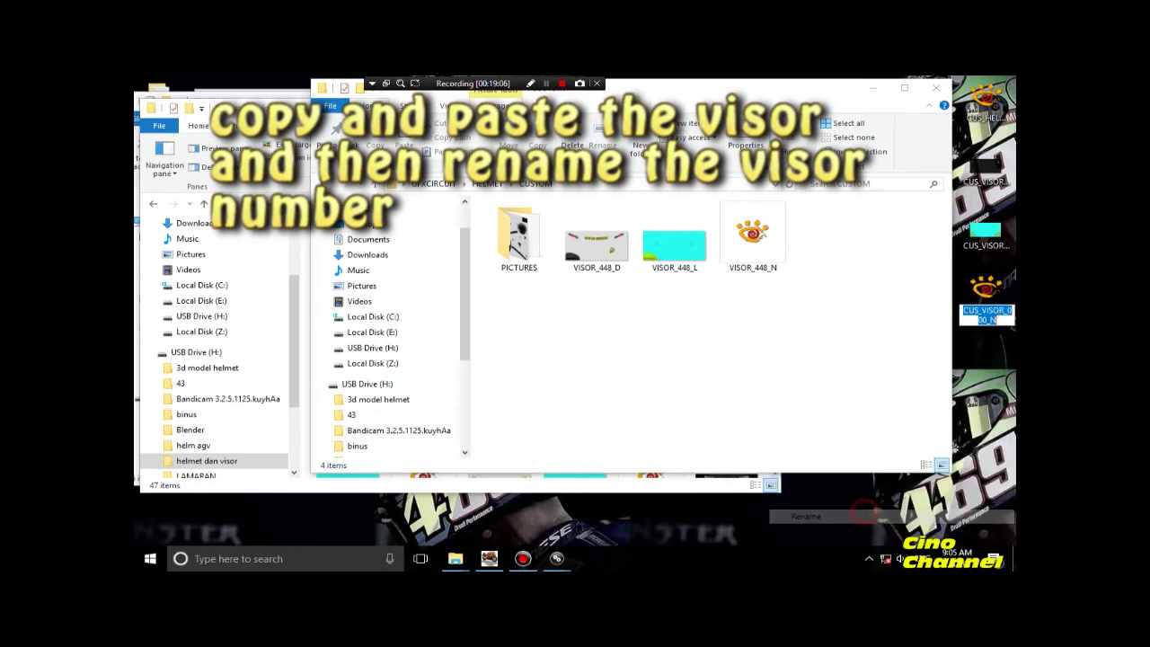
right_click(985, 312)
click(909, 357)
click(746, 263)
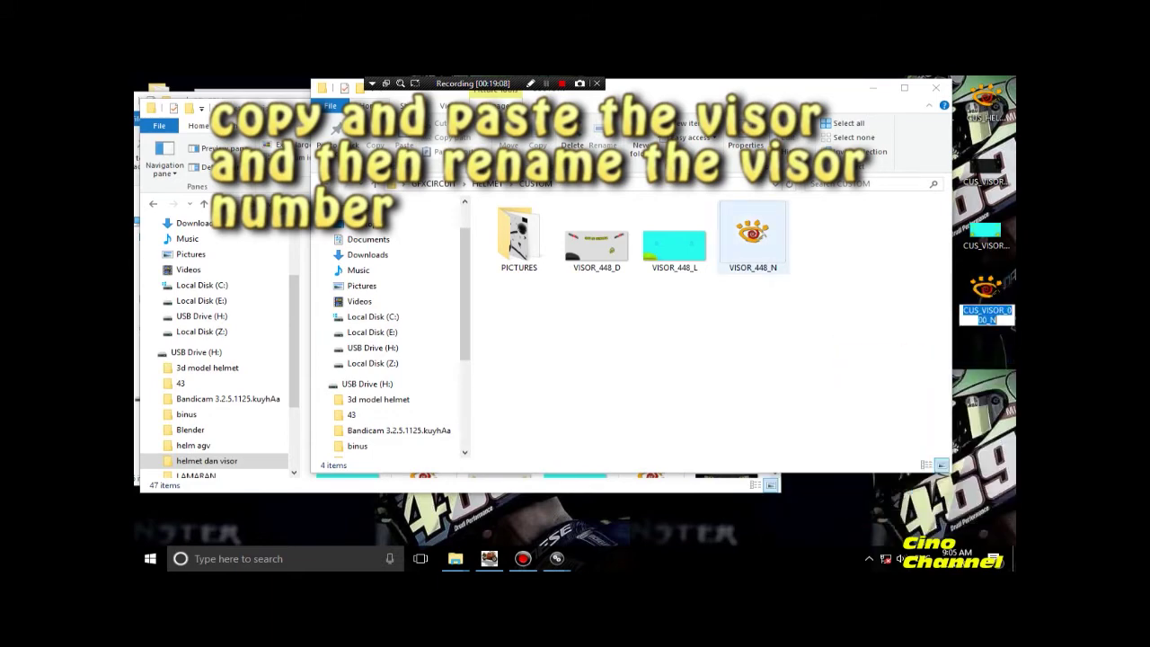
right_click(746, 263)
click(865, 497)
right_click(754, 267)
click(781, 322)
click(752, 318)
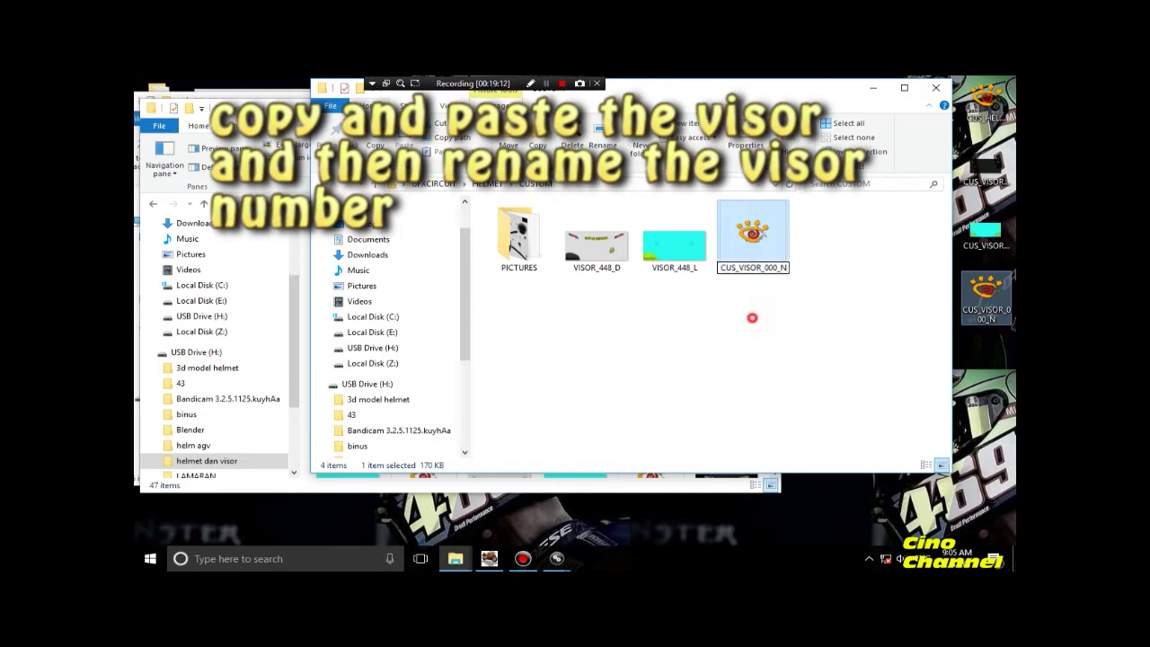
Rename VISOR_448_L in CUSTOM as CUS_VISOR_000_L, reusing the name of the matching desktop file.
right_click(771, 235)
click(844, 463)
right_click(987, 251)
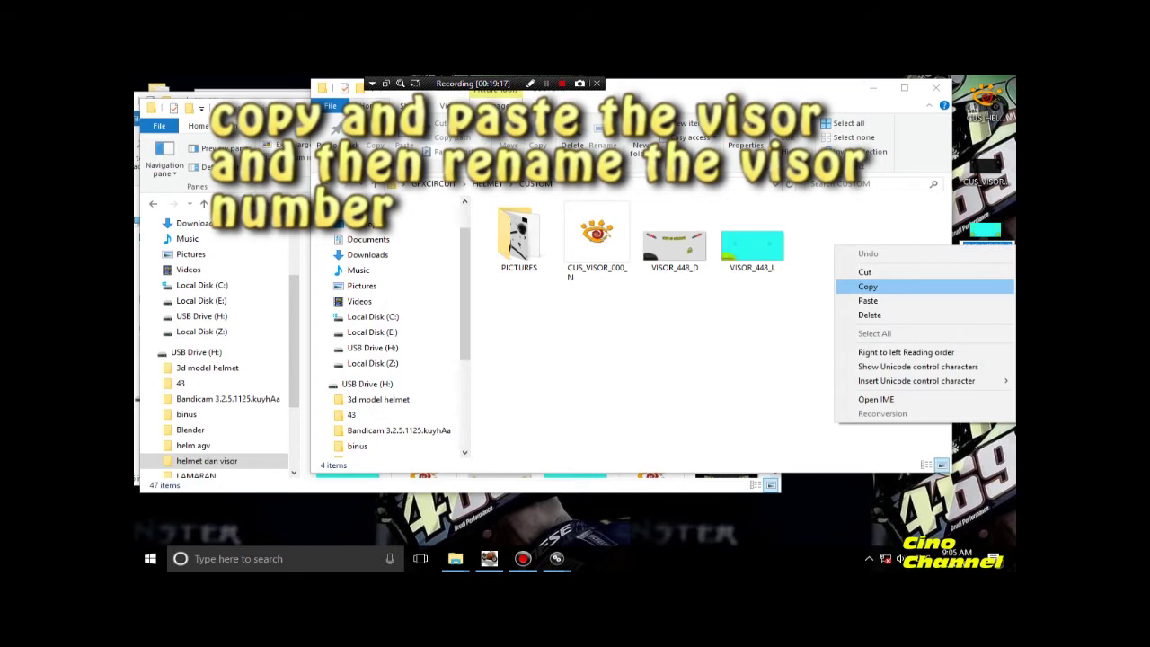
click(862, 285)
right_click(763, 259)
click(844, 488)
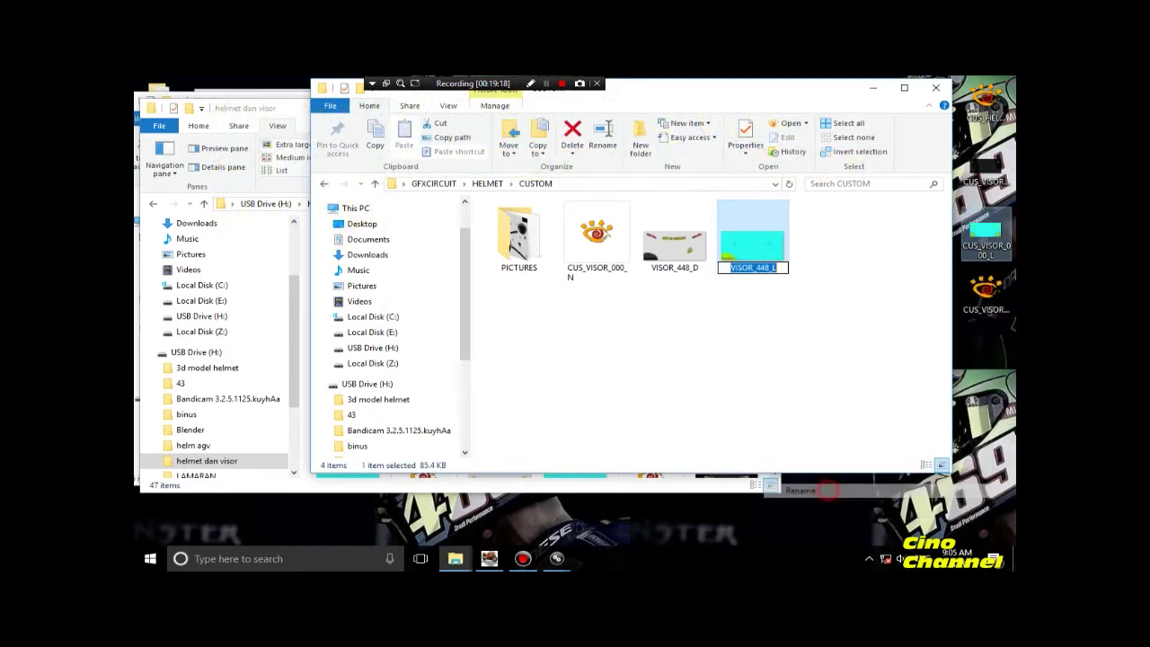
right_click(753, 266)
click(778, 323)
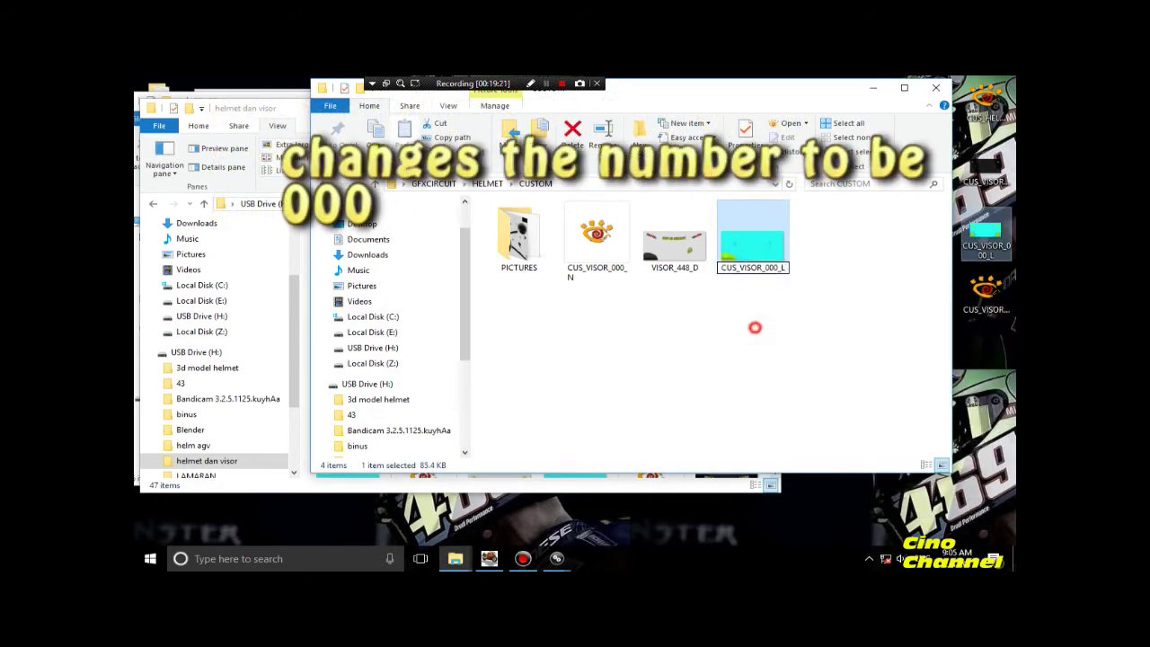
click(755, 326)
Rename VISOR_448_D in CUSTOM as CUS_VISOR_000_D, reusing the name of the matching desktop file.
right_click(985, 172)
click(934, 409)
right_click(987, 184)
click(868, 242)
click(755, 241)
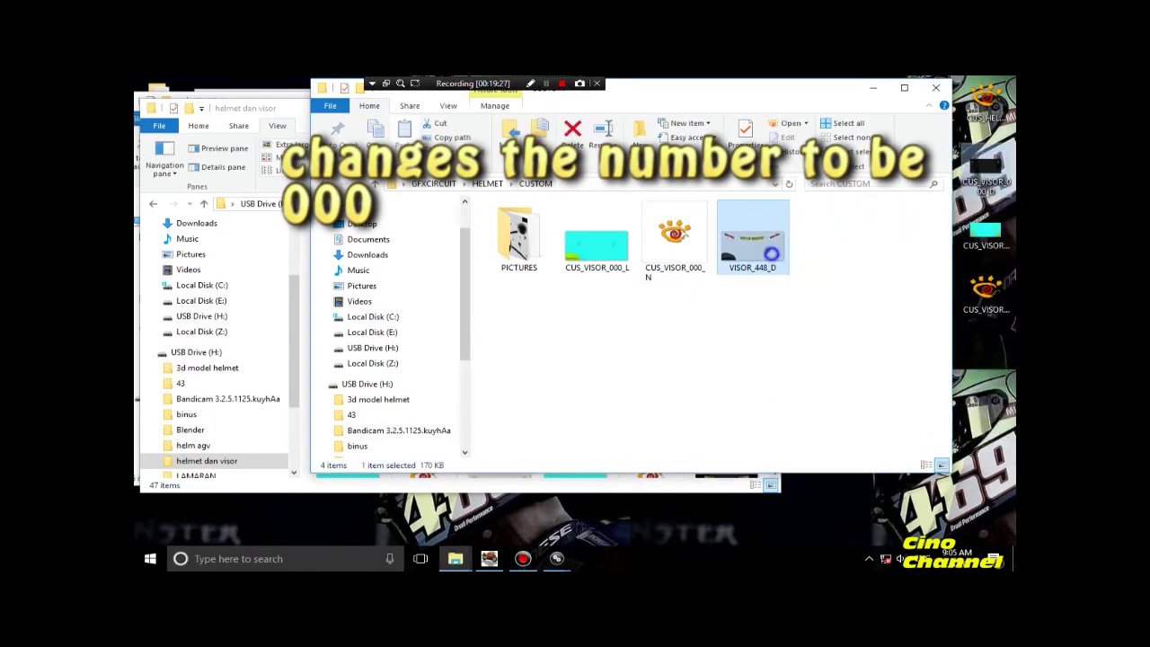
right_click(770, 254)
click(809, 485)
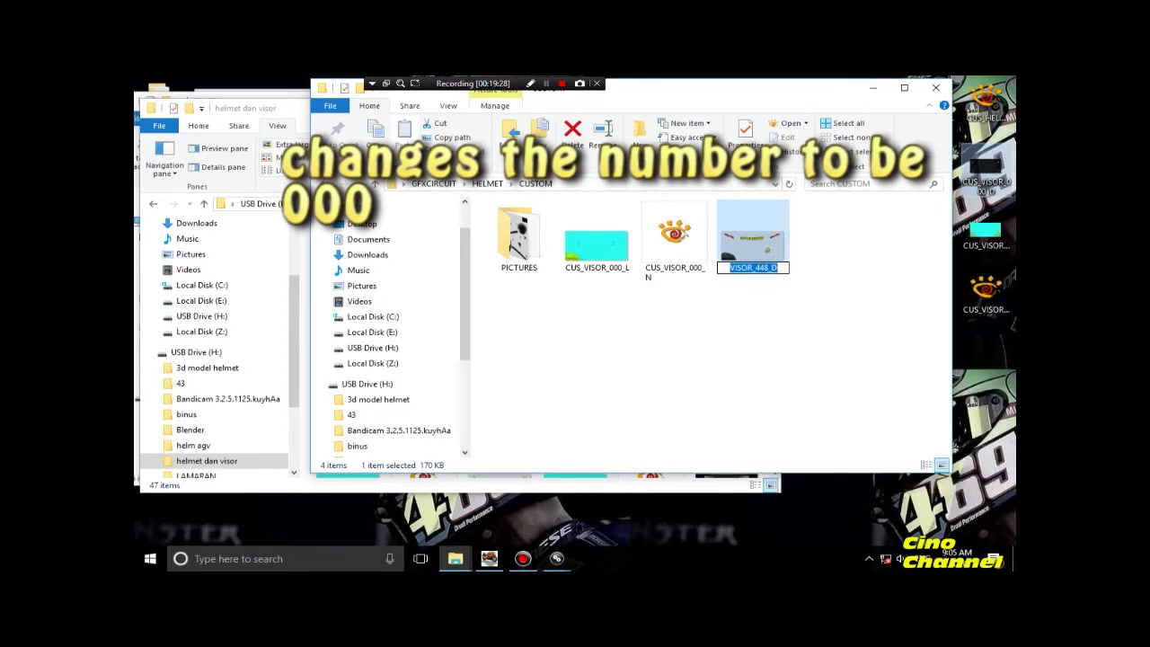
right_click(763, 267)
click(773, 321)
click(557, 307)
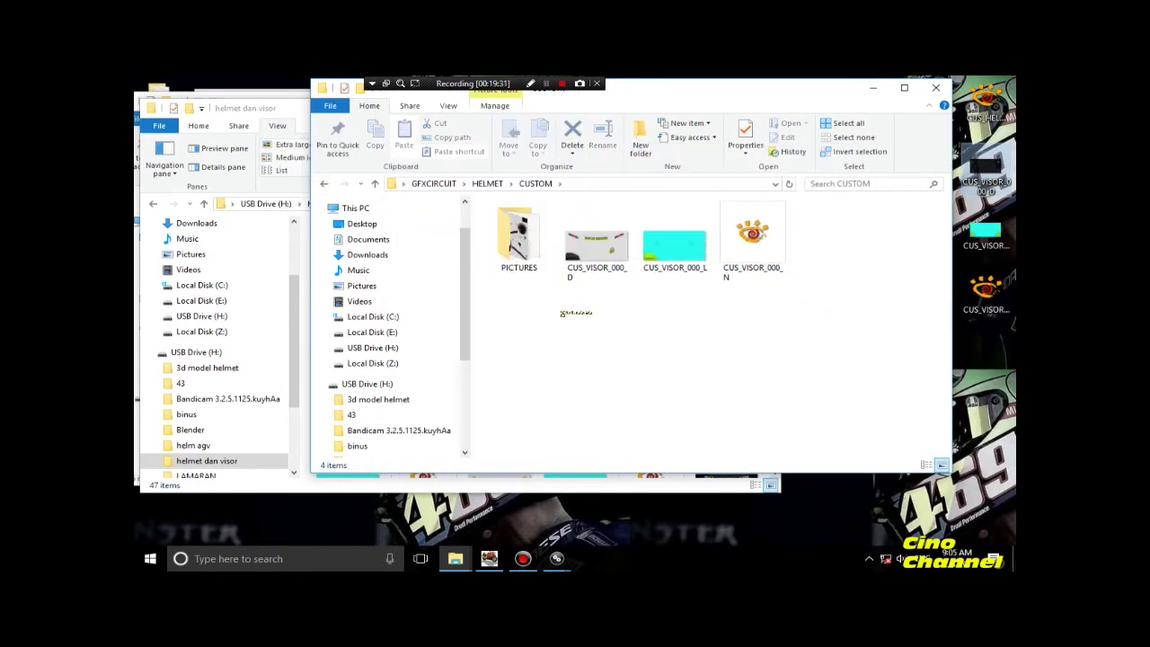
Move the CUS_VISOR_000_D, CUS_VISOR_000_L and CUS_VISOR_000_N files from CUSTOM into the PICTURES folder and open that folder.
drag(557, 307, 852, 238)
drag(673, 243, 519, 238)
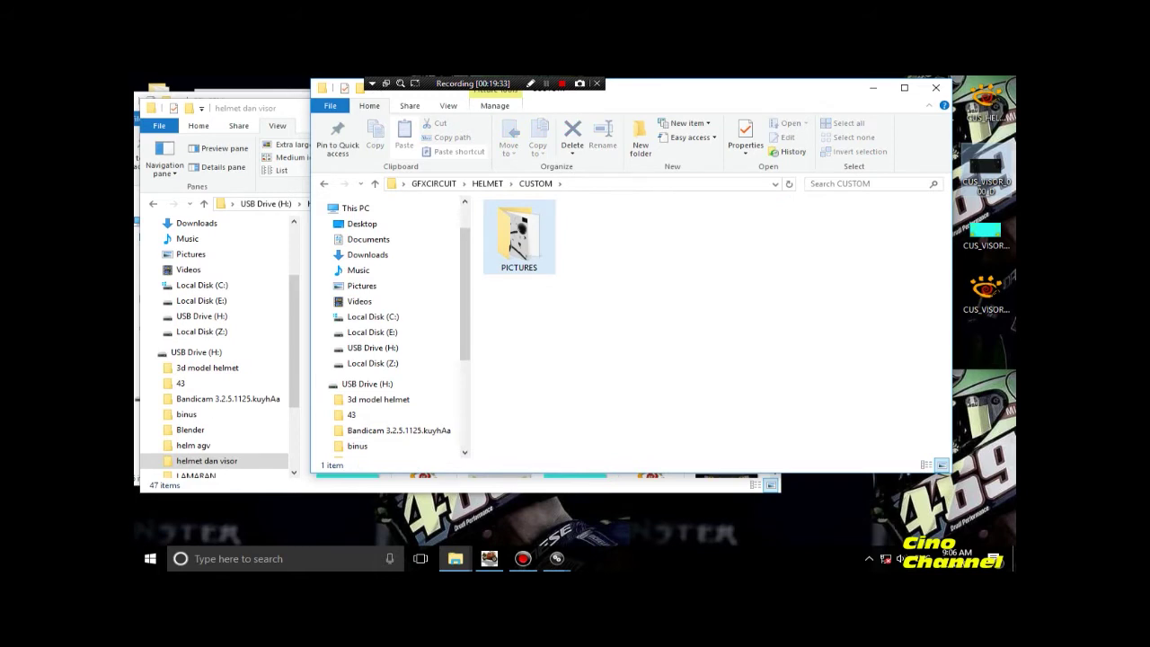
double_click(519, 238)
Examine the D, L and N files of the CUS_HELMET_000 and CUS_VISOR_000 textures in PICTURES.
scroll(746, 323, down, 1)
click(747, 324)
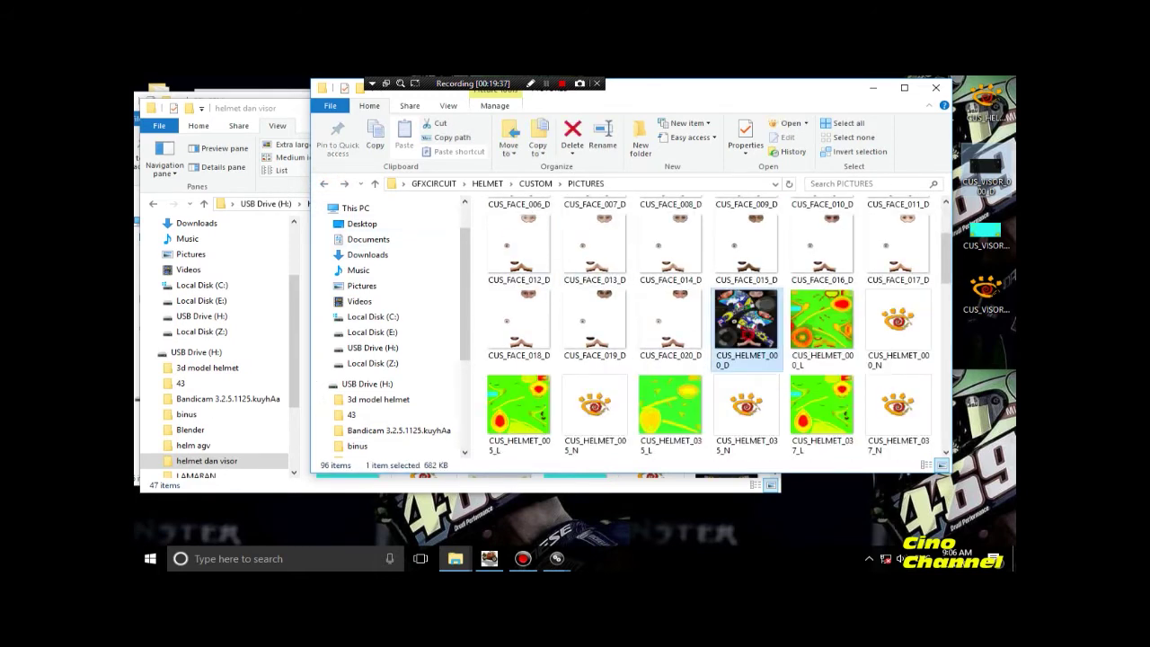
scroll(750, 332, down, 10)
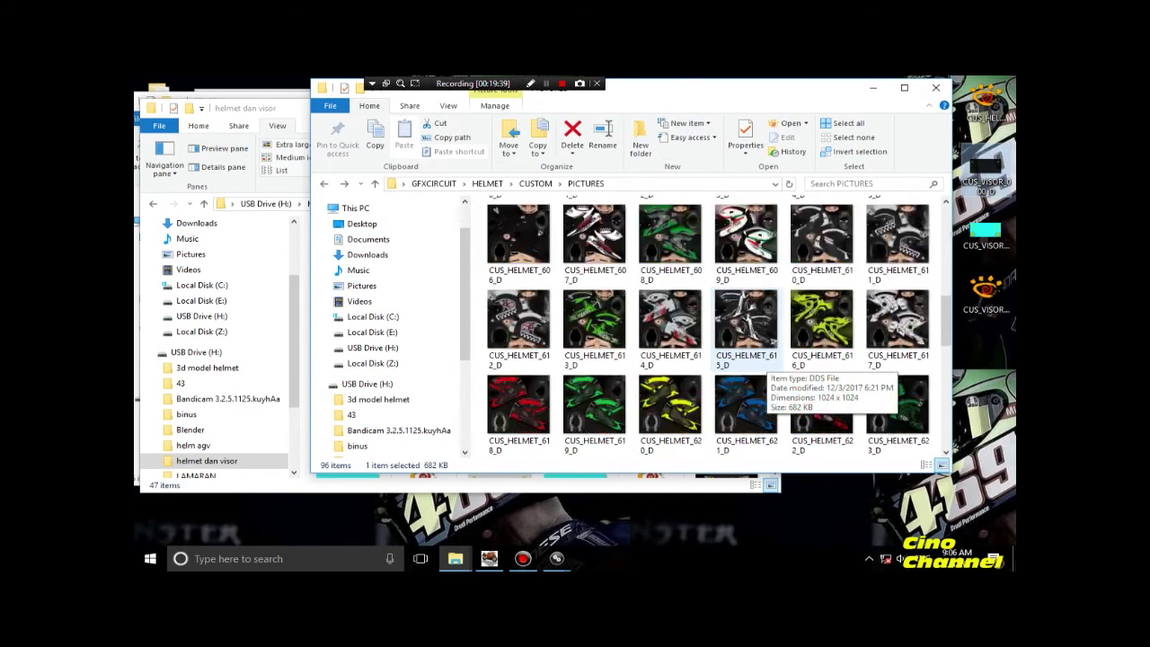
scroll(750, 332, down, 2)
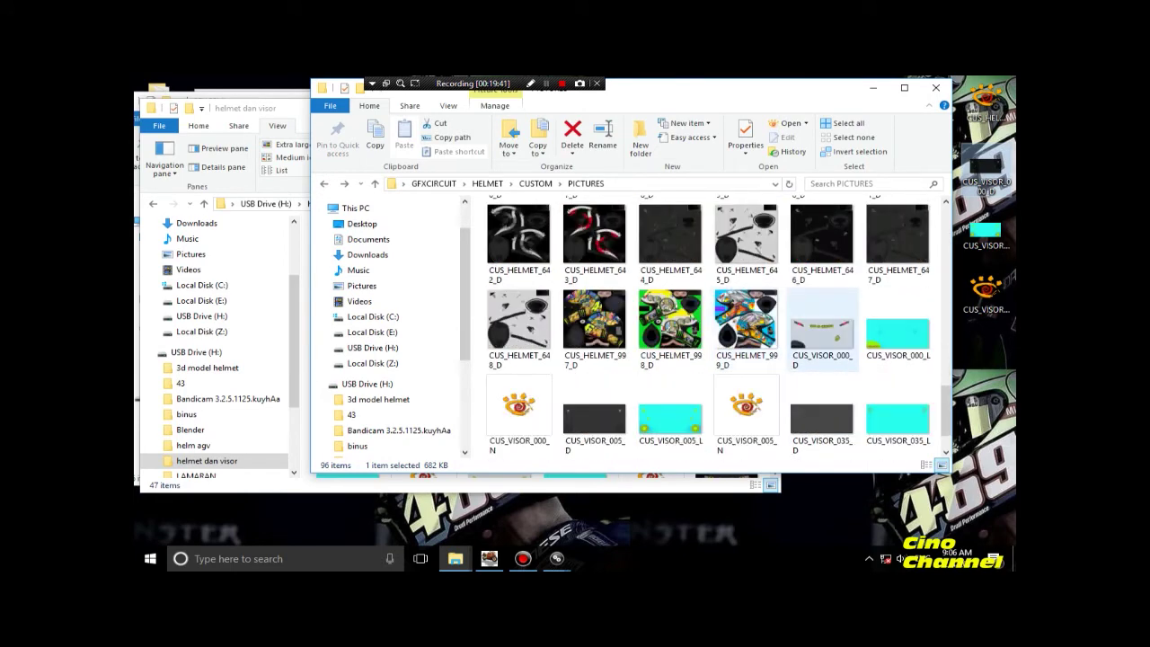
click(835, 350)
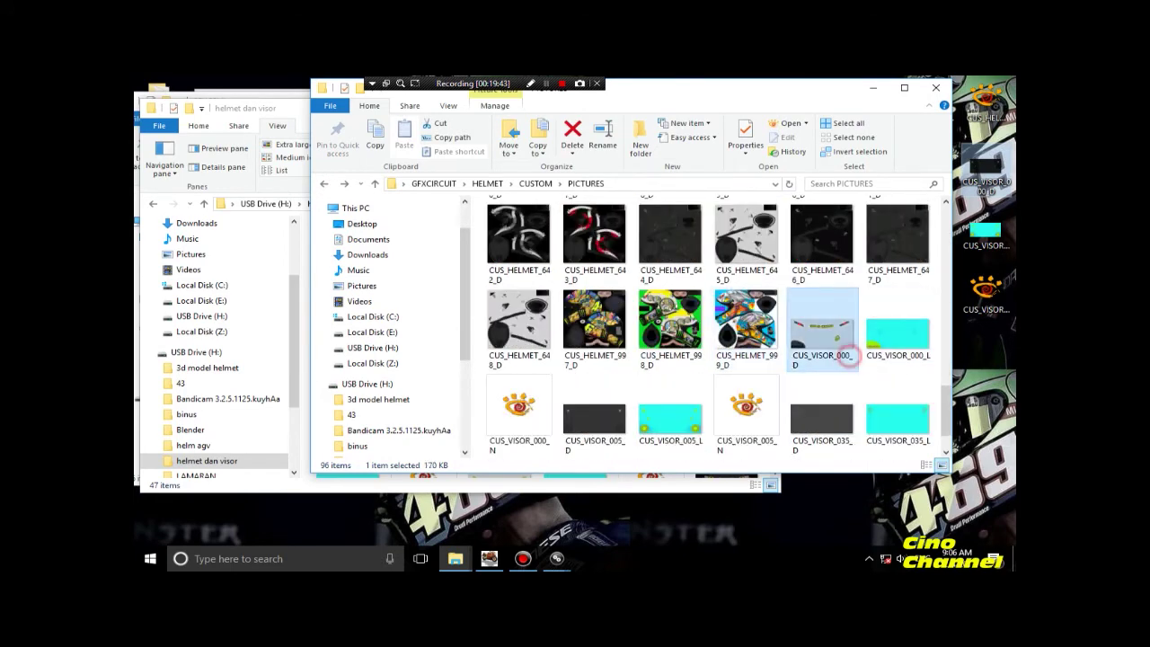
click(916, 352)
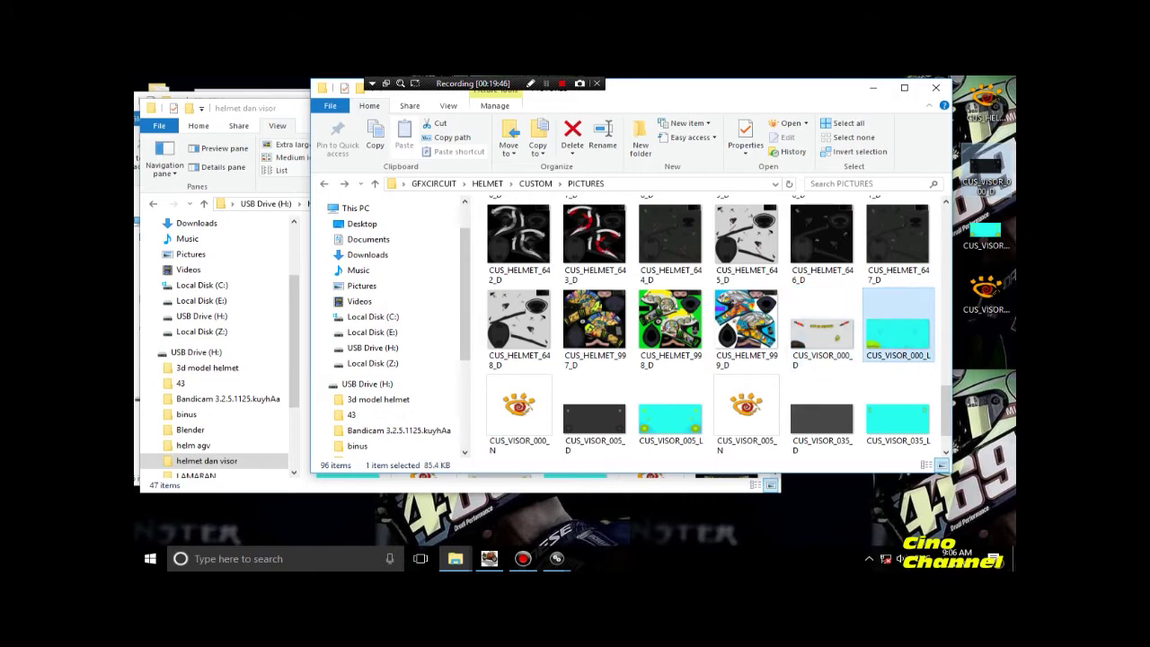
click(519, 408)
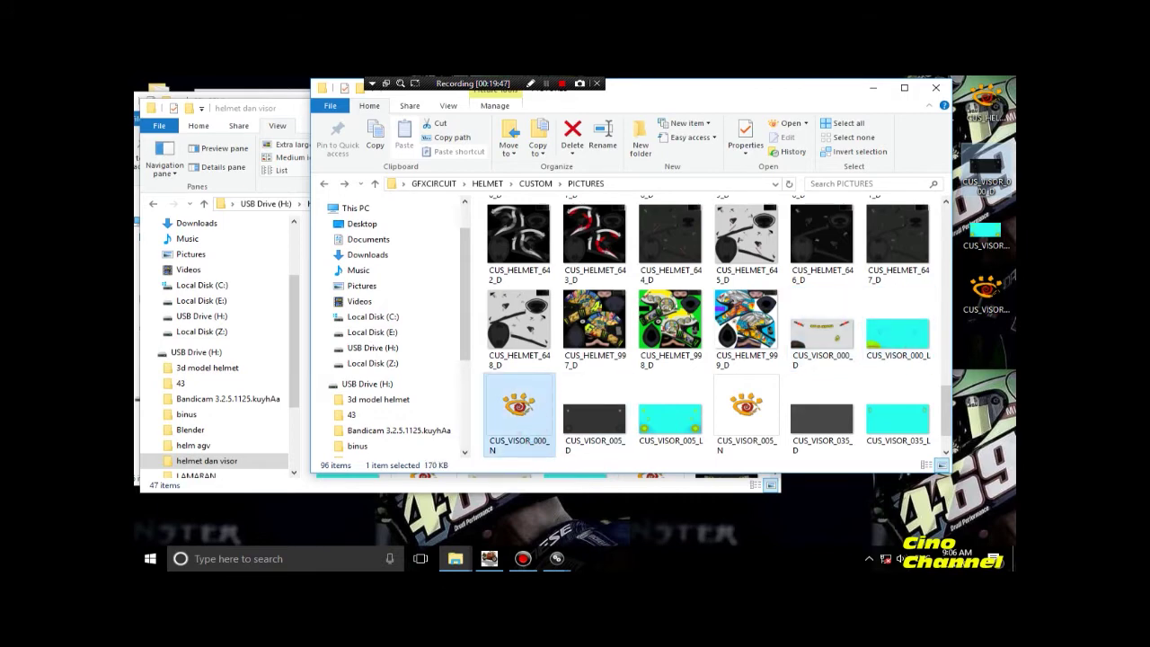
scroll(669, 324, up, 4)
scroll(669, 323, up, 3)
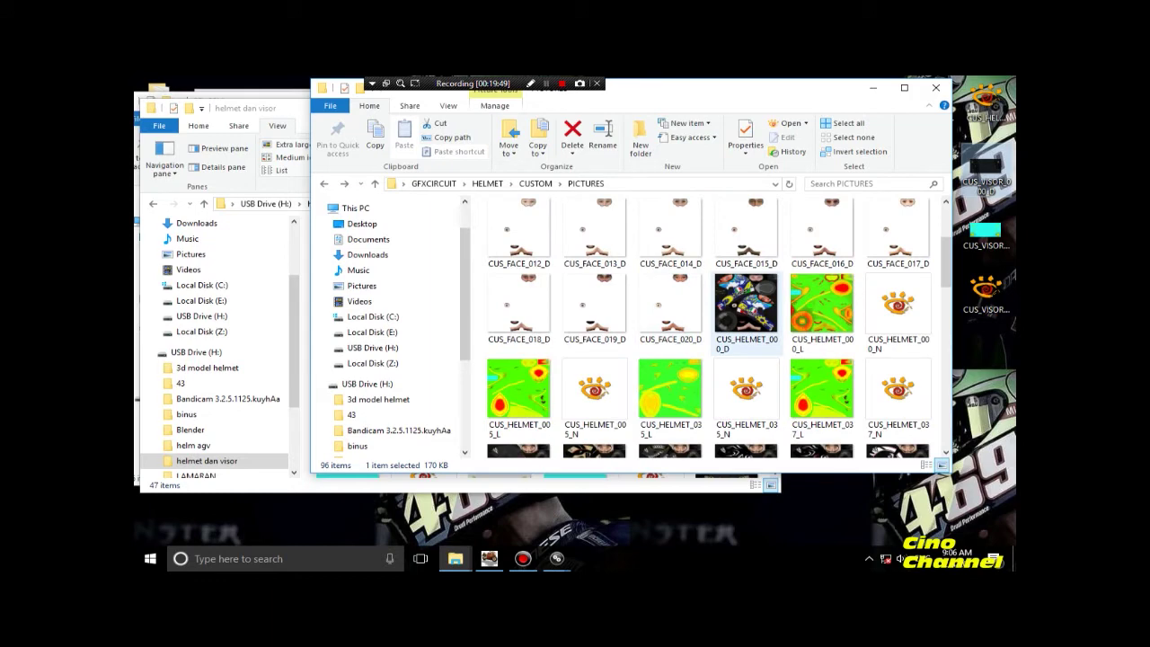
click(750, 339)
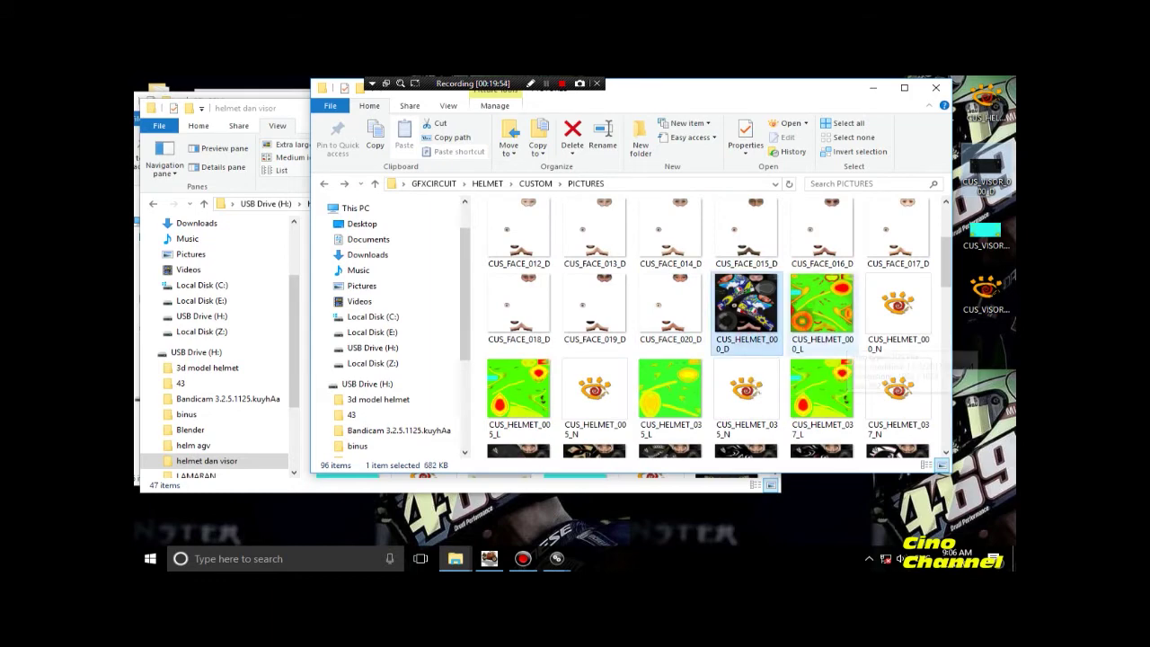
key(Right)
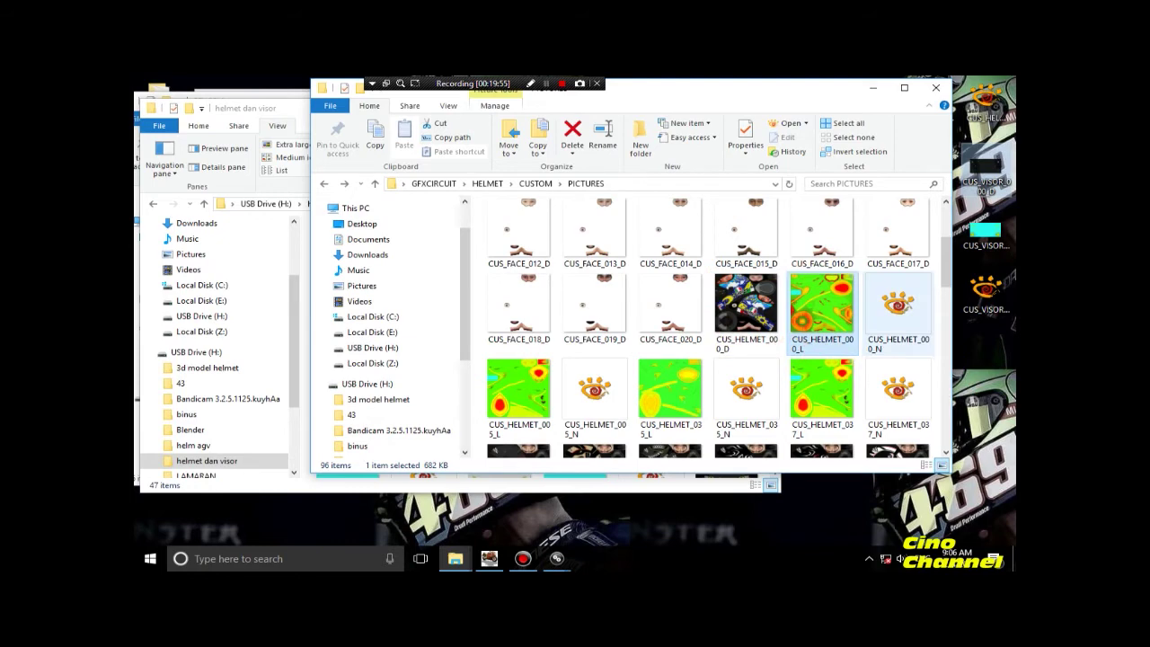
click(925, 340)
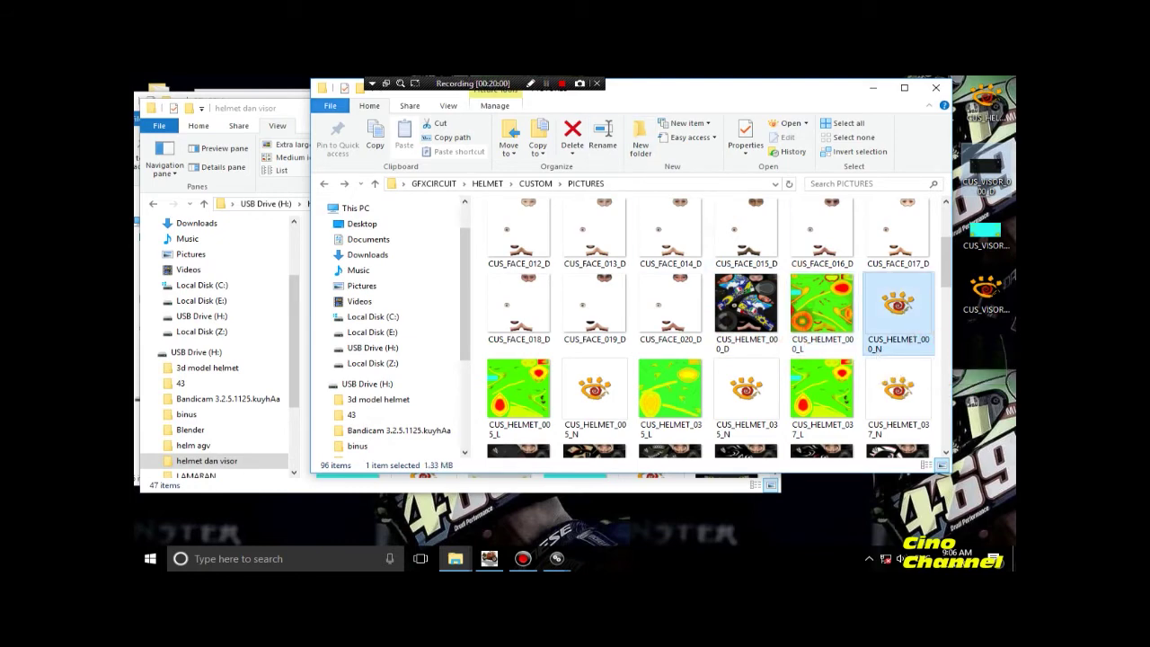
Close the GFXGEM_PILOTS.BML window and switch to the MGP BML Editor window holding GFXGEM_HELMETS.BML.
click(284, 90)
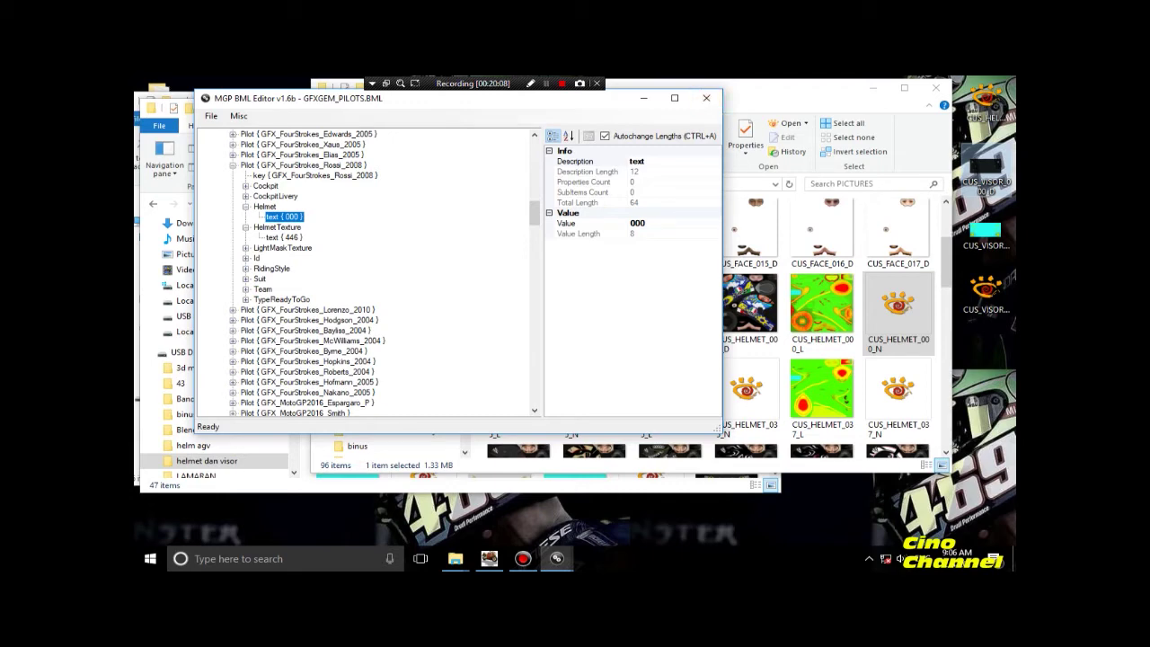
click(706, 98)
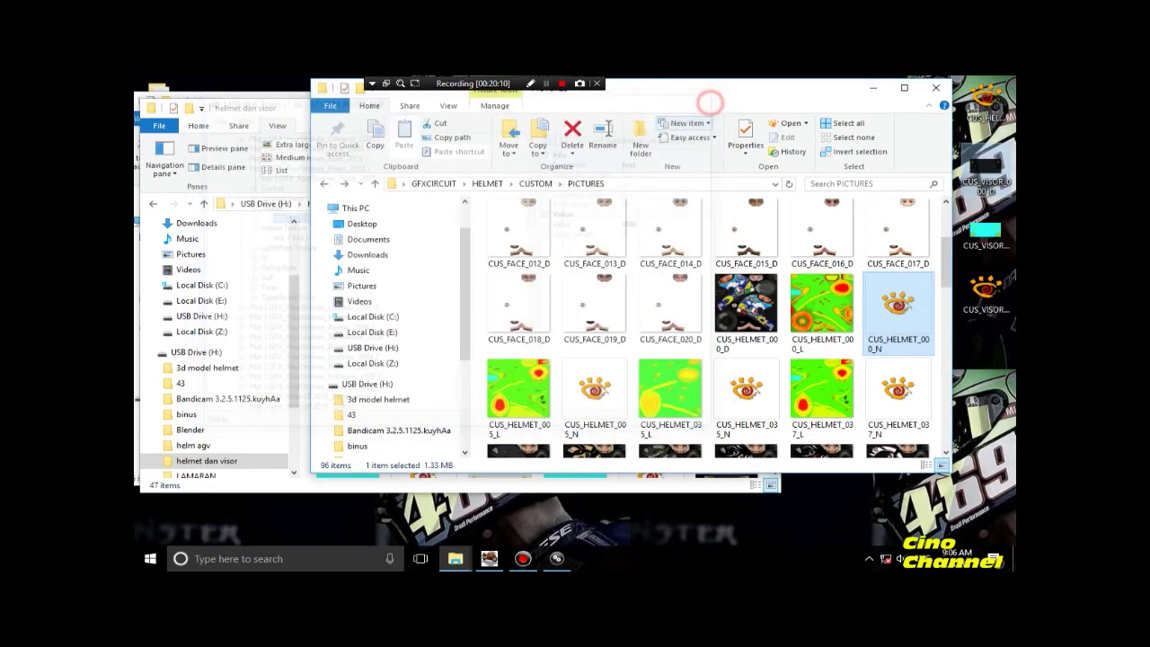
click(560, 560)
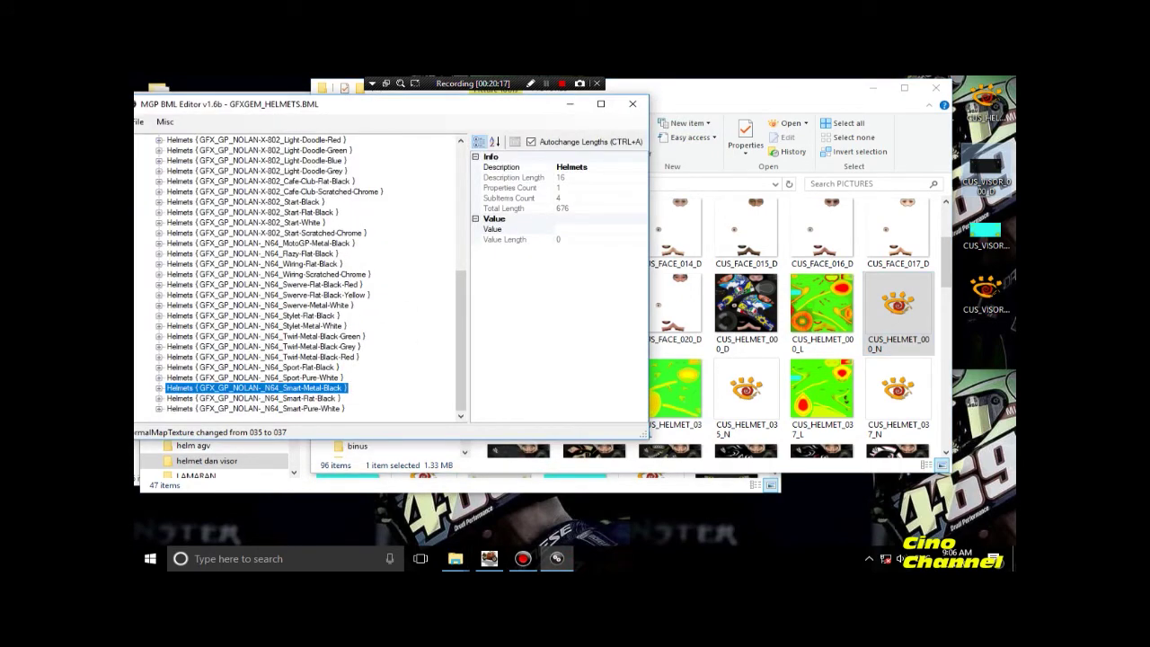
Set the Id text of the first helmet entry, GFX_GP_NOLAN-X-802_Bluster, to 000.
scroll(296, 279, up, 8)
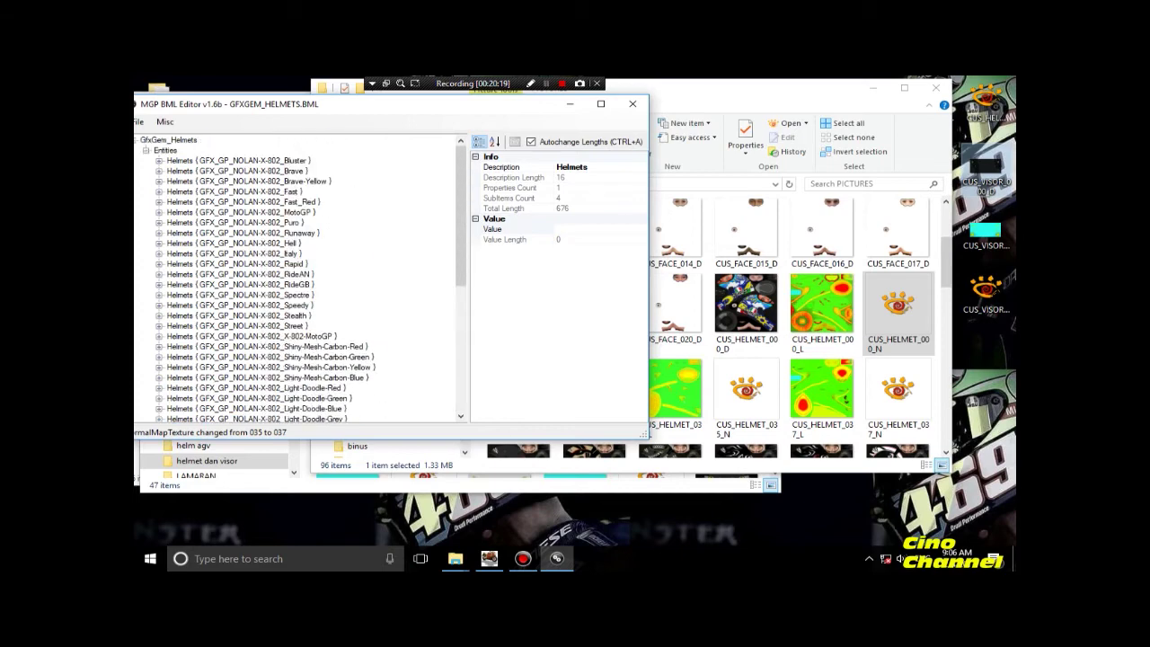
click(252, 160)
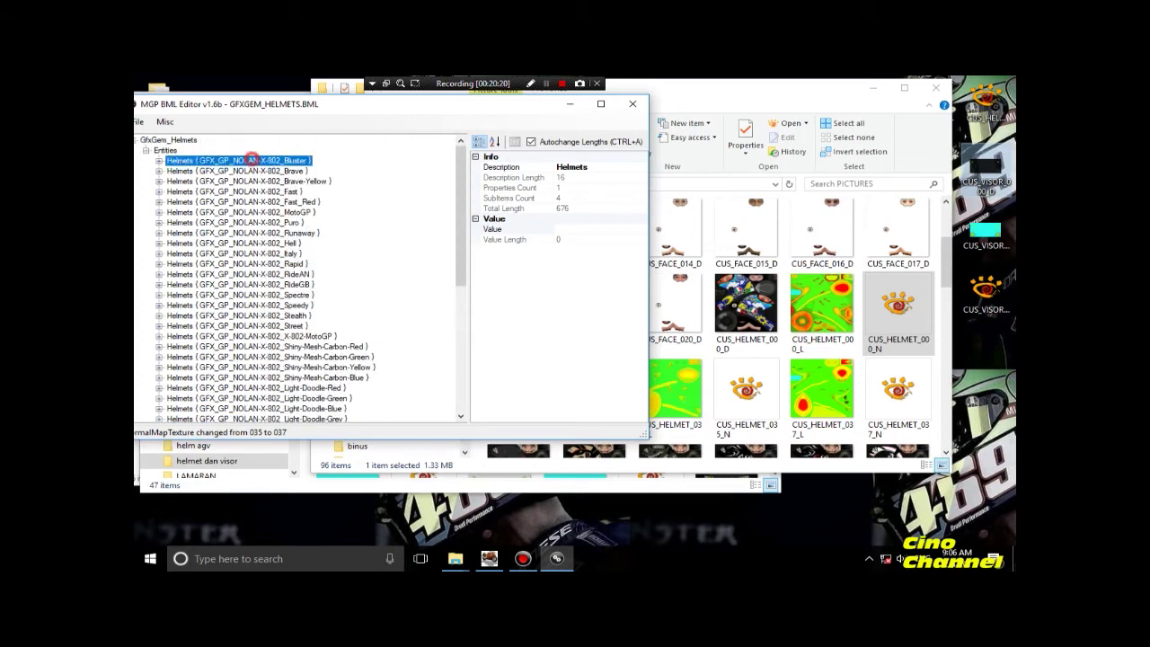
double_click(252, 160)
click(183, 180)
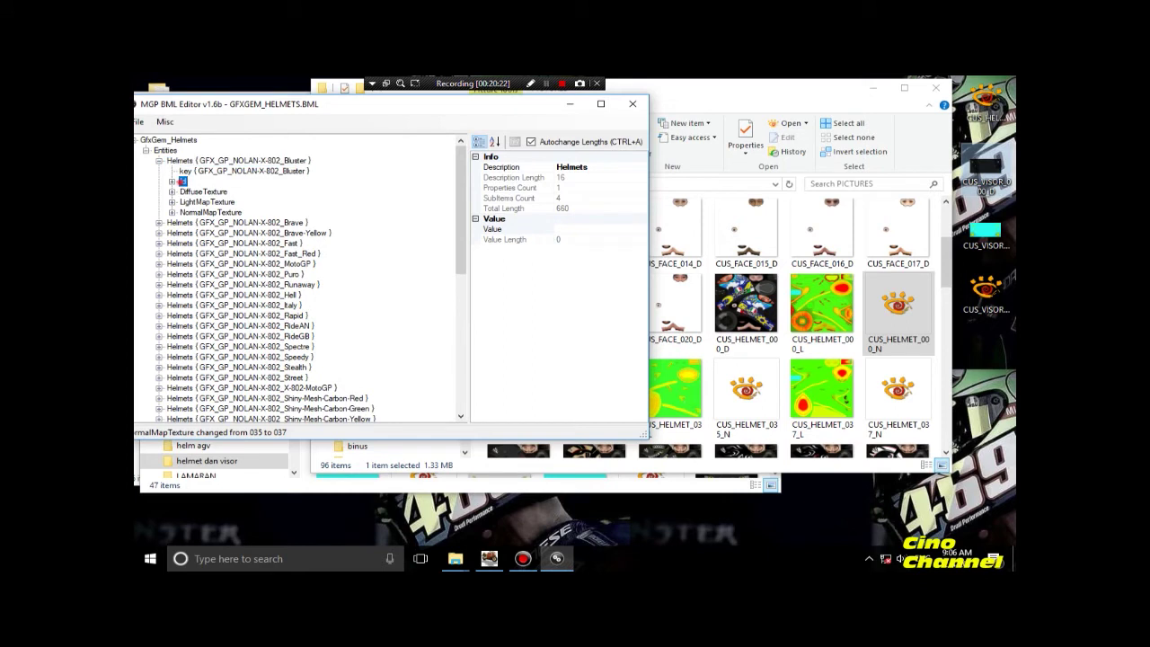
double_click(183, 180)
click(210, 192)
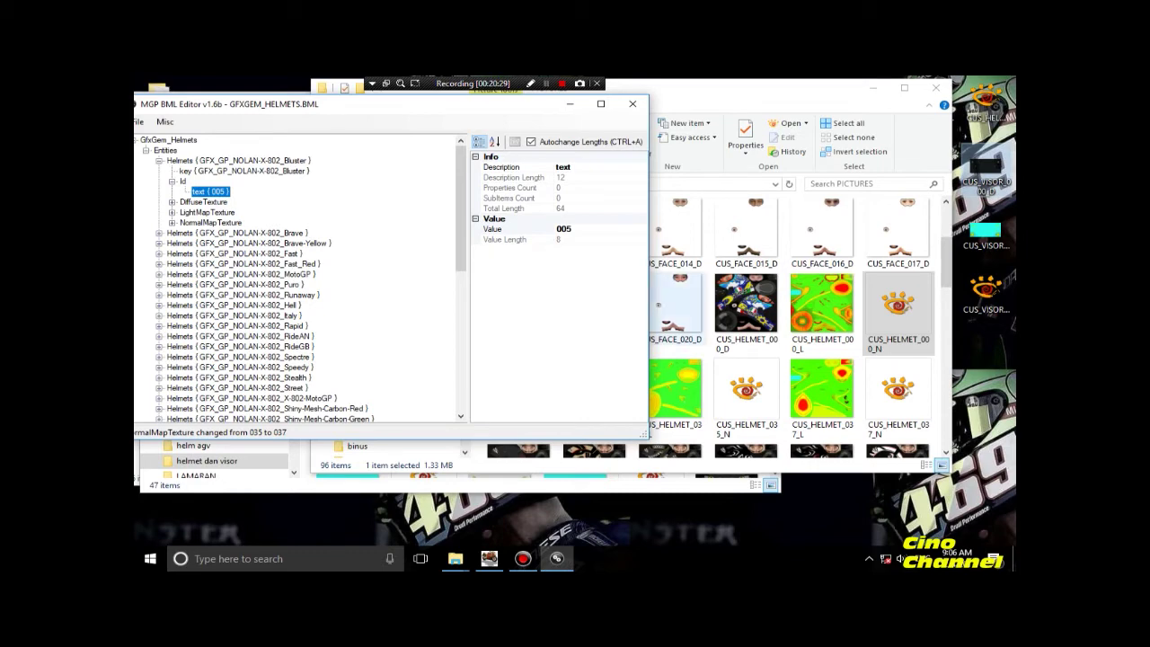
click(723, 305)
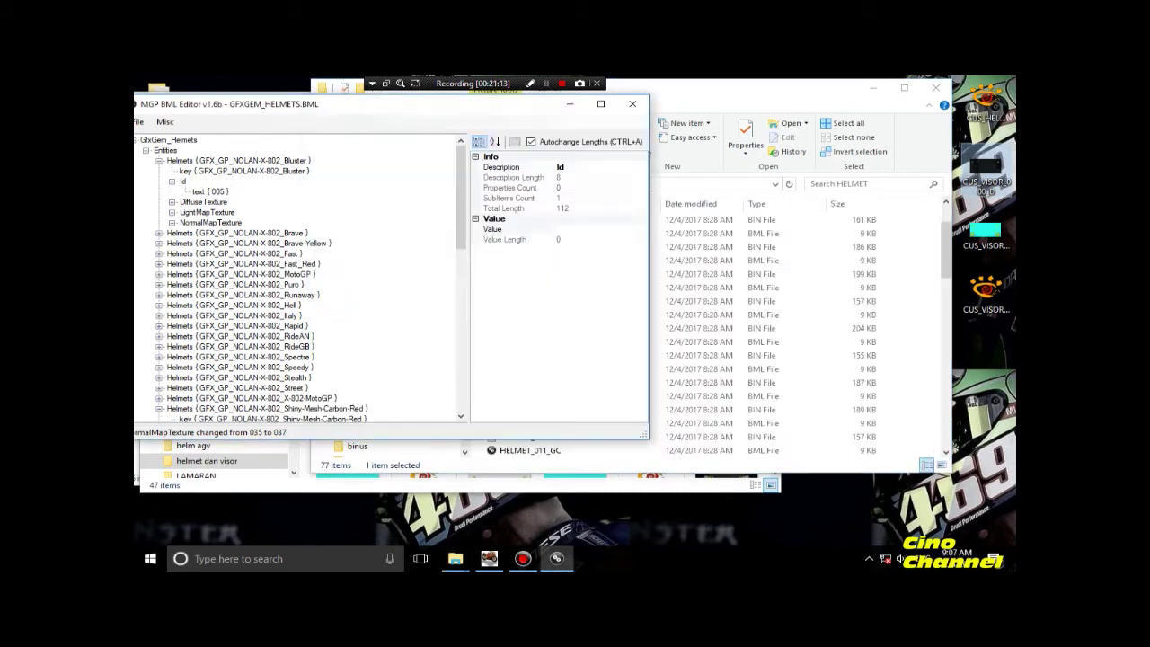
click(210, 191)
click(563, 228)
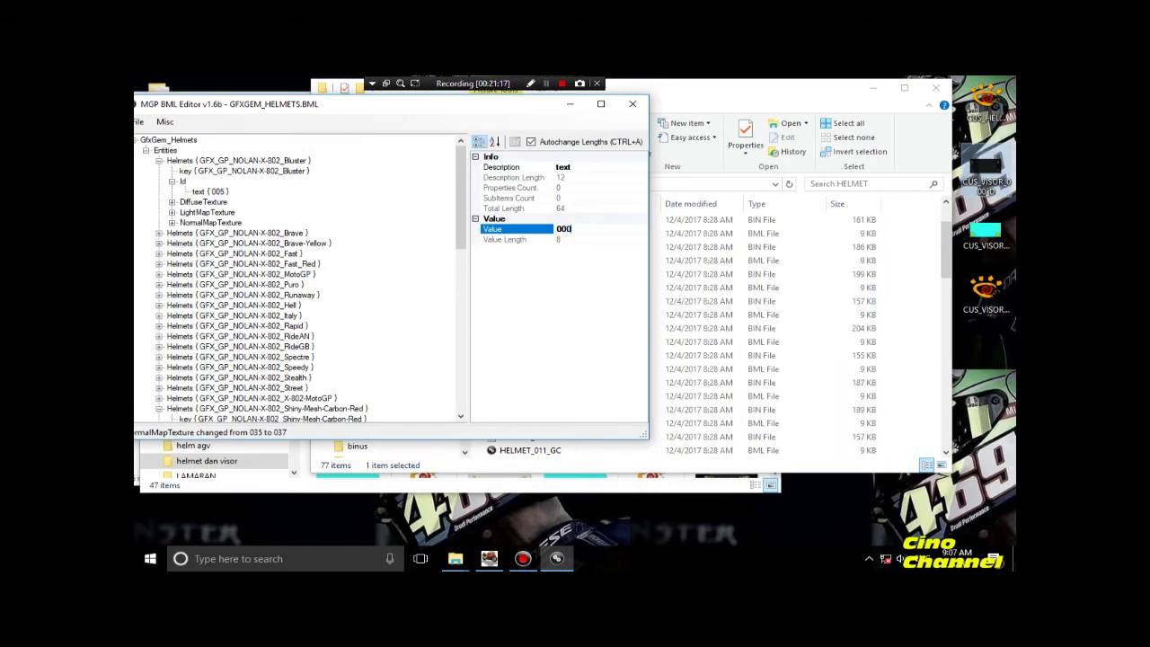
text(000)
click(362, 225)
Switch to File Explorer, open the PICTURES folder inside CUSTOM and select the CUS_HELMET_000_D texture.
click(682, 90)
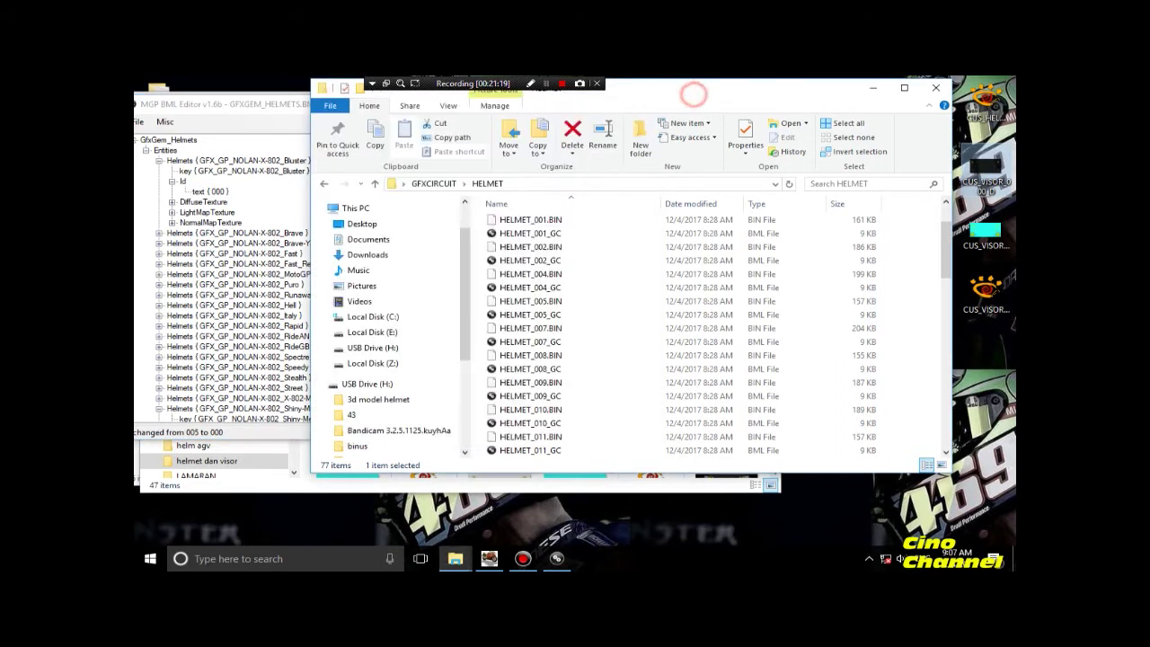
scroll(548, 270, up, 2)
double_click(552, 225)
double_click(541, 240)
scroll(759, 288, down, 4)
scroll(759, 287, up, 2)
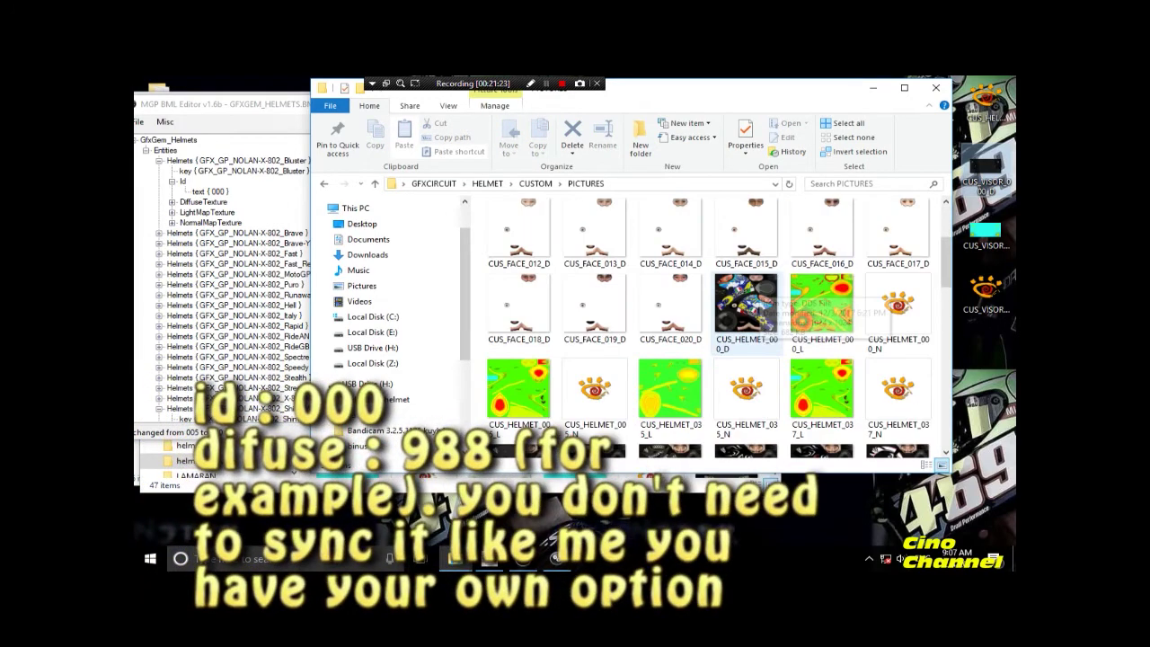
click(764, 341)
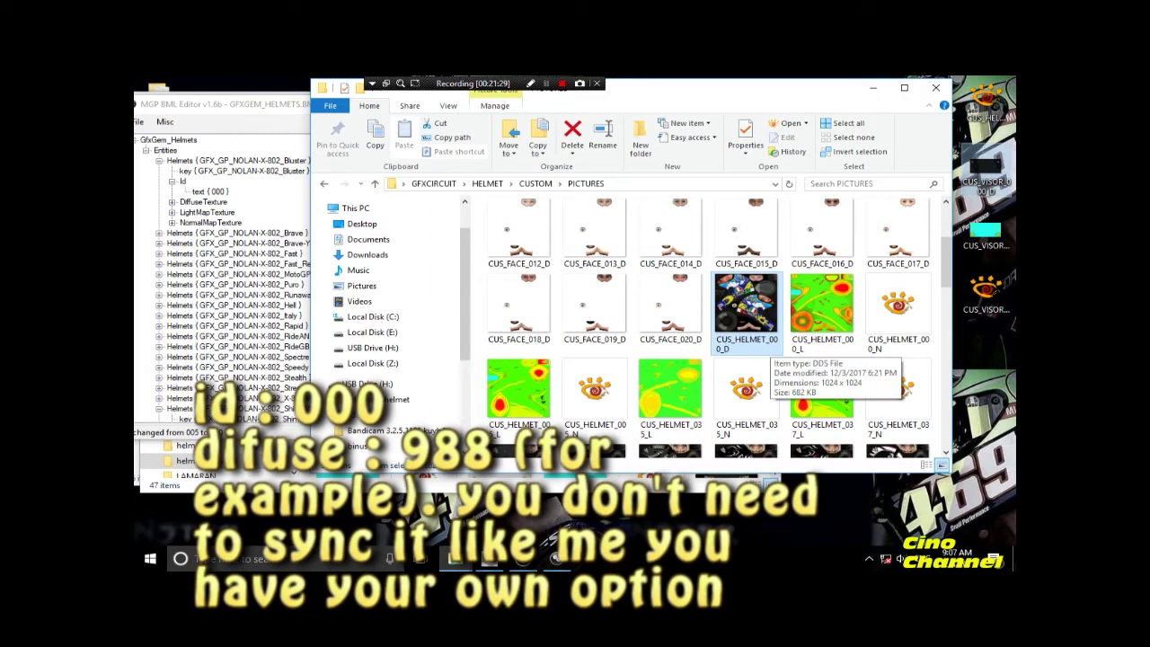
scroll(763, 354, down, 2)
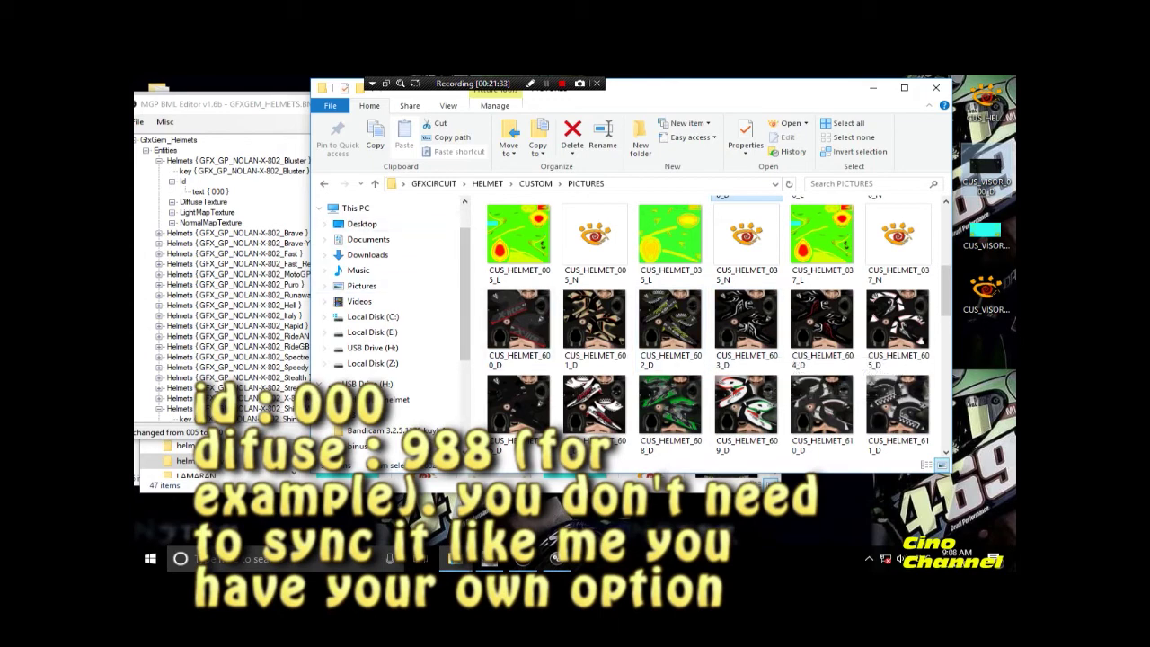
Switch back to GFXGEM_HELMETS.BML, expand the Bluster helmet's DiffuseTexture and open its text value for editing.
click(248, 110)
double_click(198, 202)
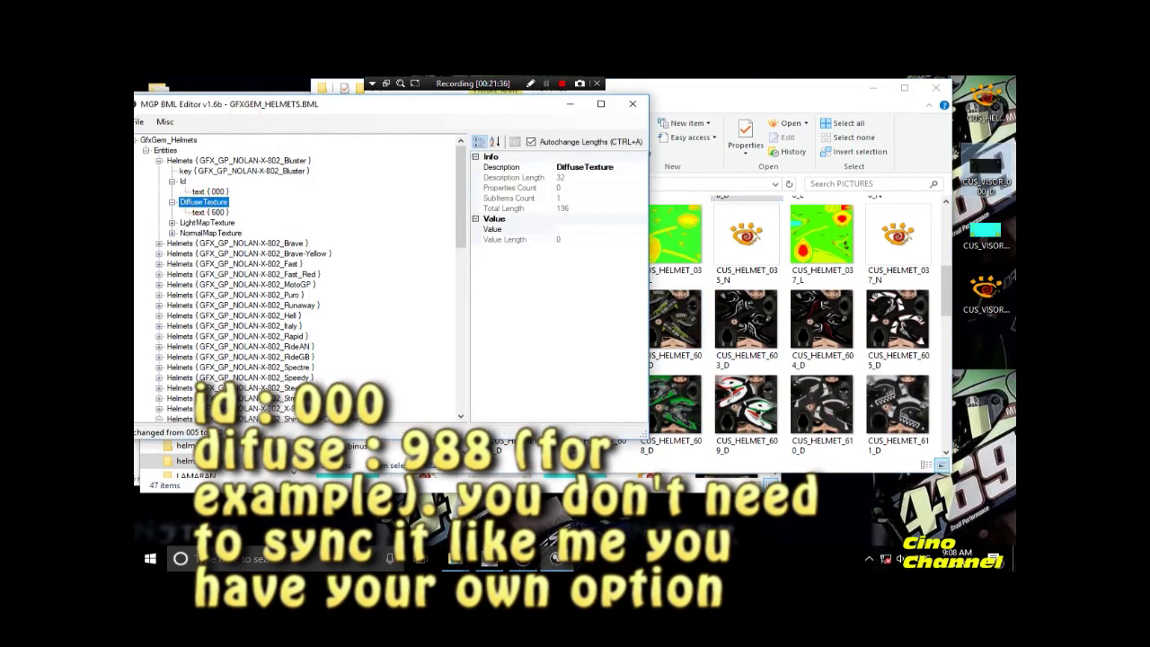
click(212, 212)
click(563, 229)
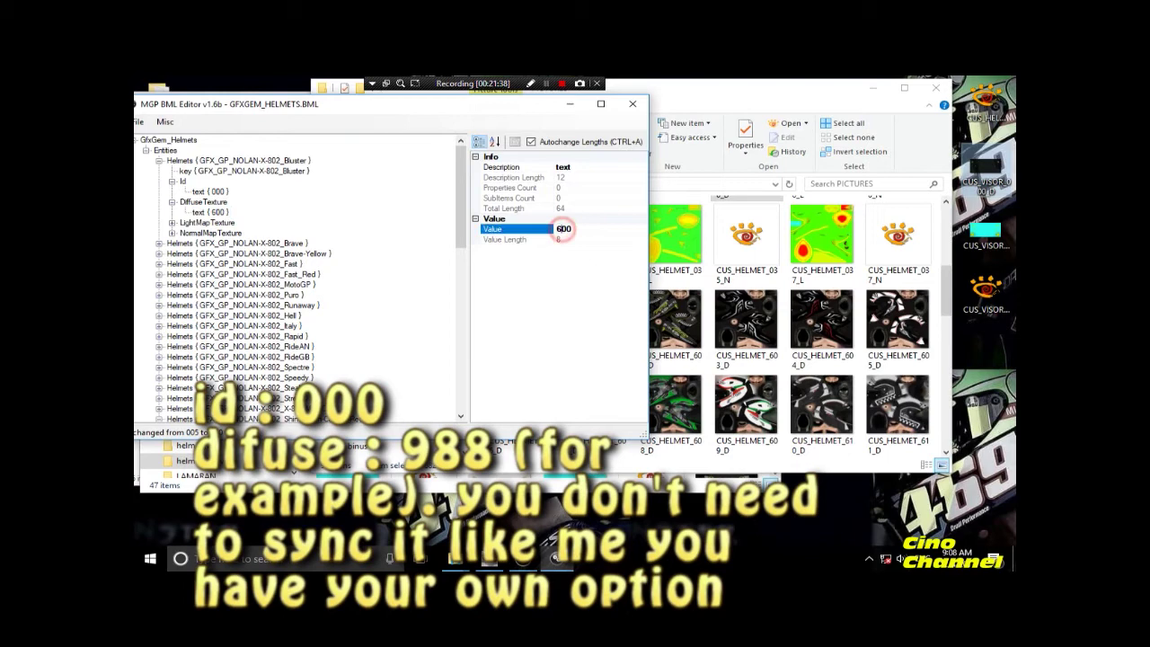
Duplicate the CUS_HELMET_000_D texture within the PICTURES folder.
click(759, 249)
scroll(795, 260, up, 2)
click(753, 336)
key(ctrl+c)
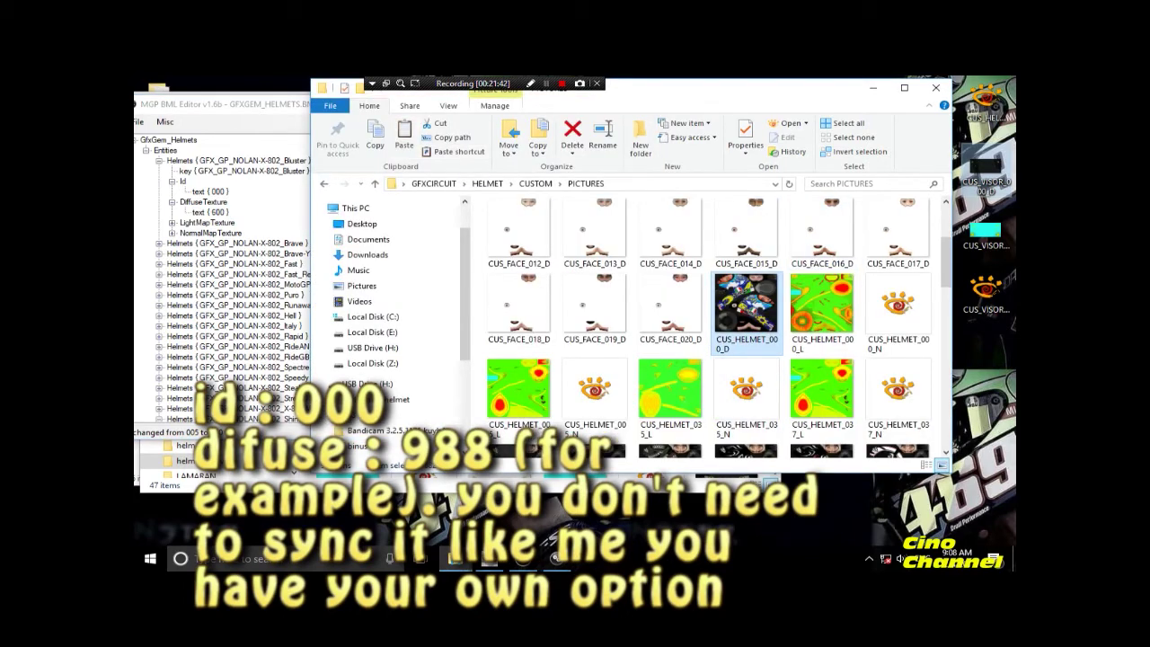
key(ctrl+v)
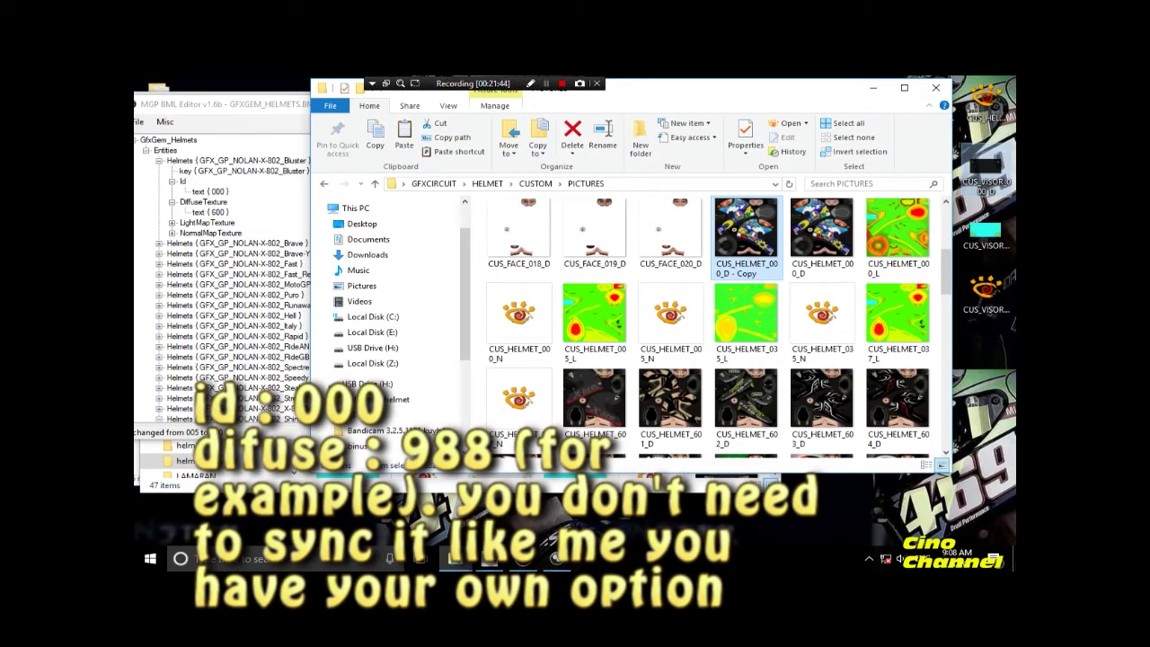
Rename the copy of CUS_HELMET_000_D as CUS_HELMET_988_D, reusing and editing the file name of CUS_HELMET_997_D.
scroll(745, 260, down, 10)
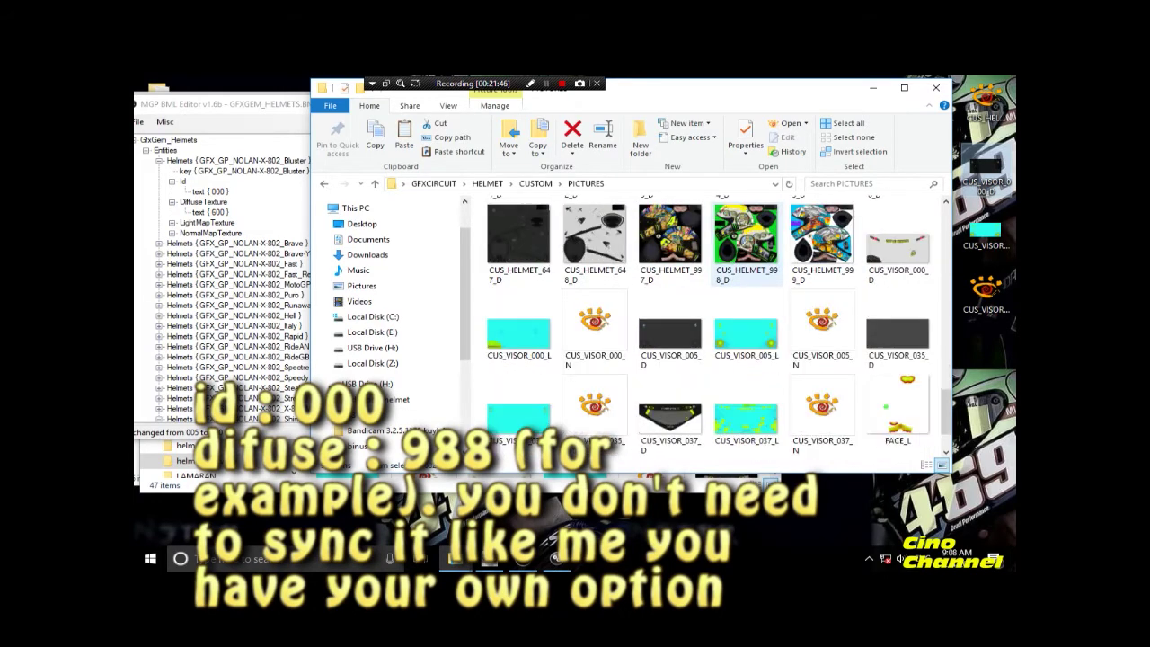
right_click(661, 264)
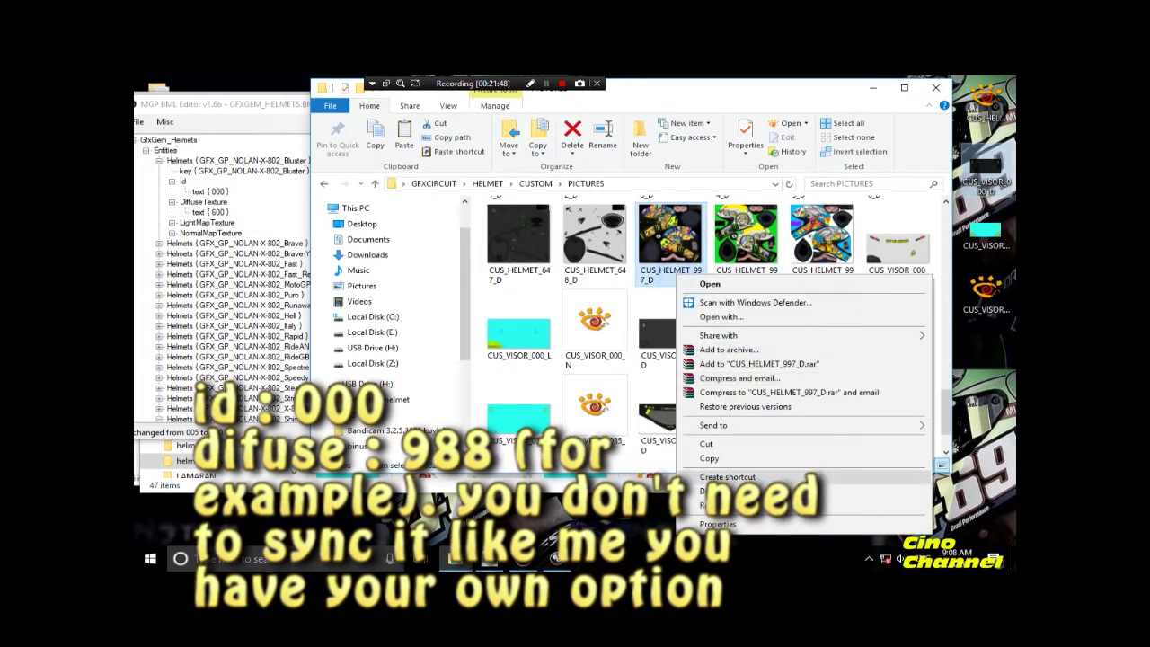
click(709, 506)
right_click(680, 281)
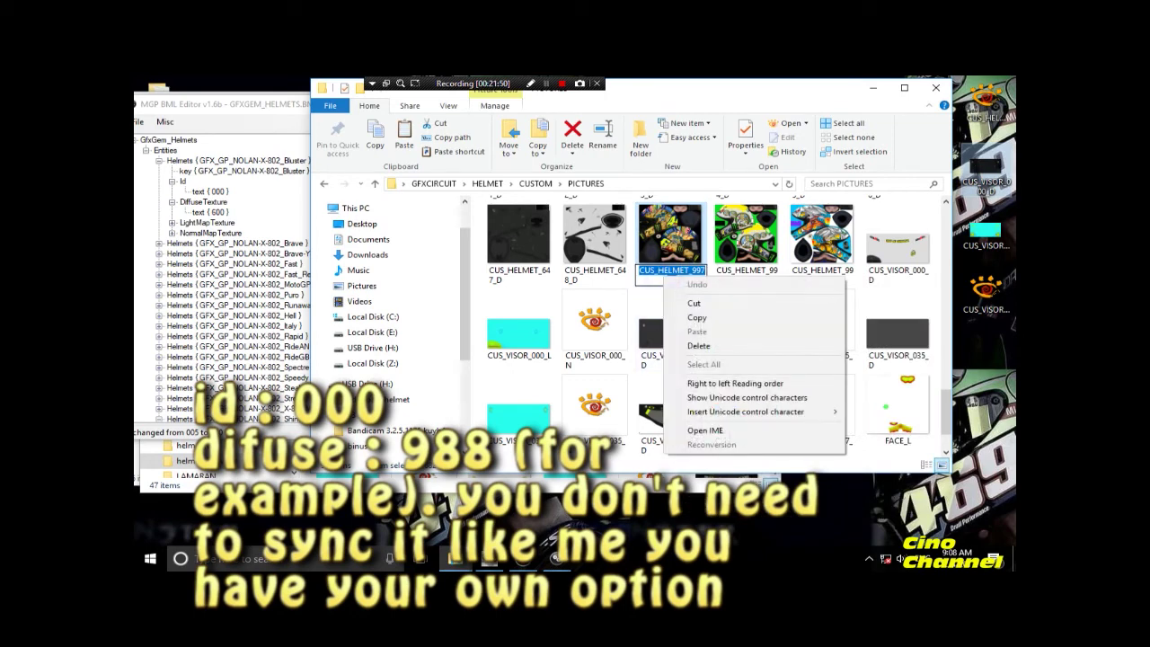
click(710, 315)
scroll(821, 321, up, 9)
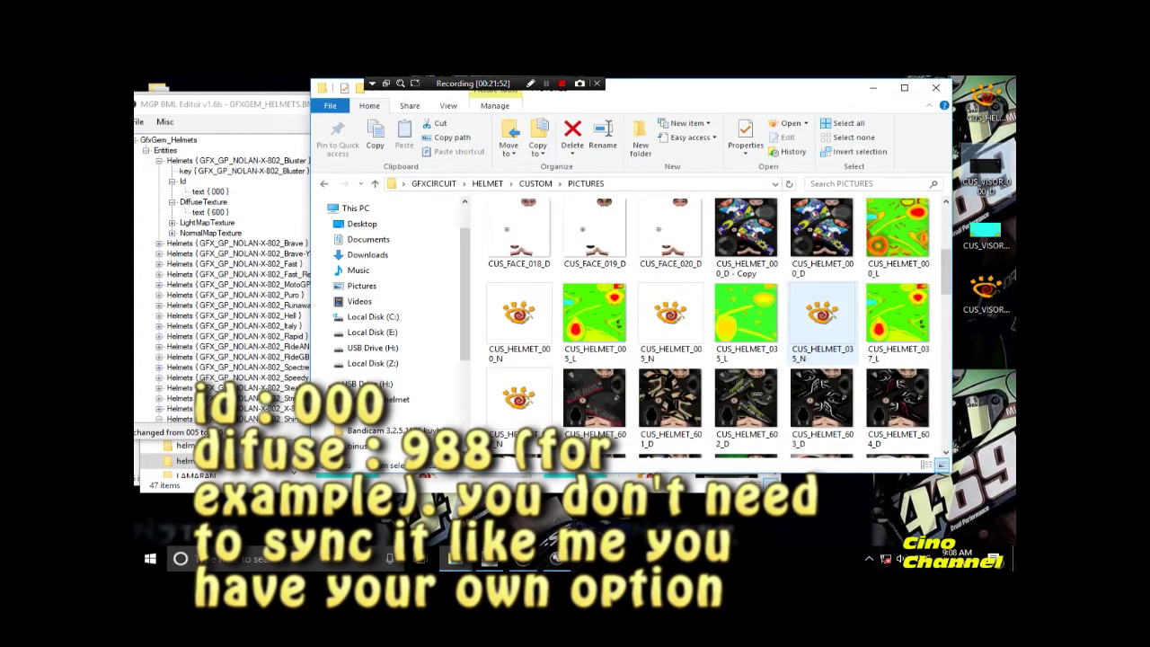
right_click(745, 256)
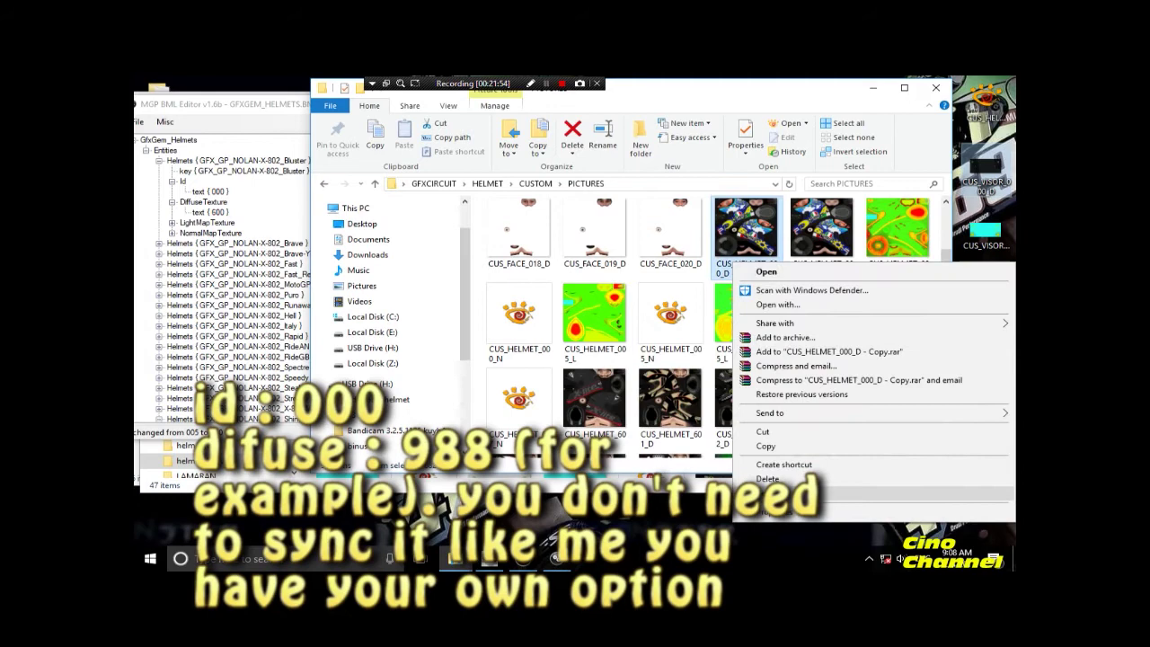
click(808, 494)
right_click(748, 268)
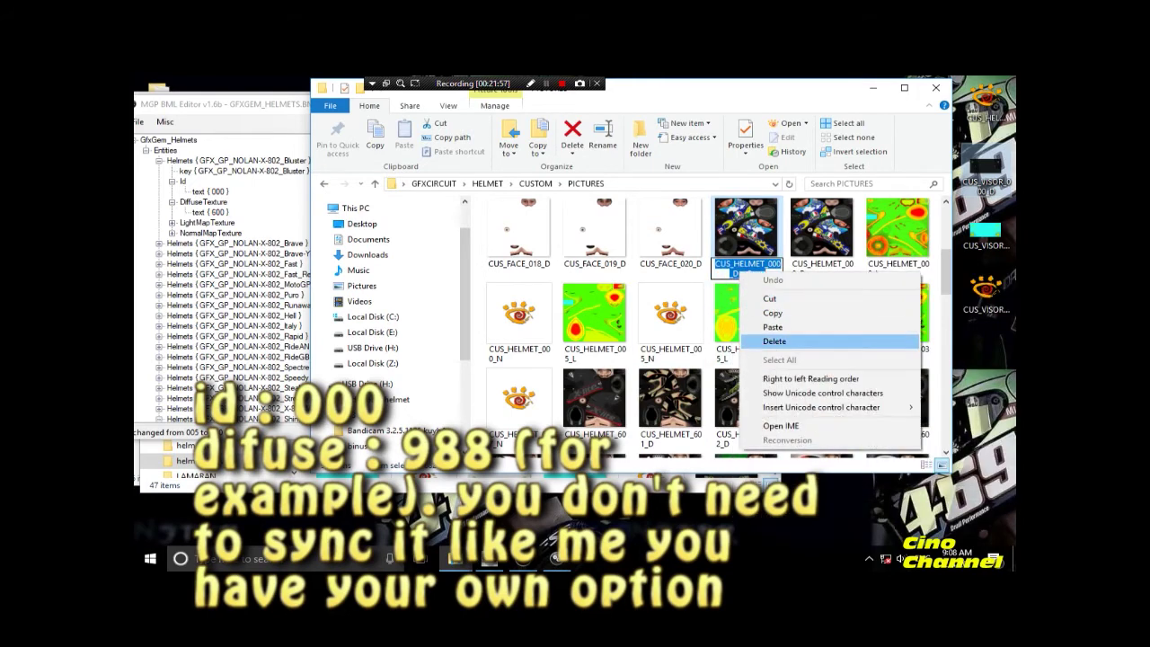
click(822, 323)
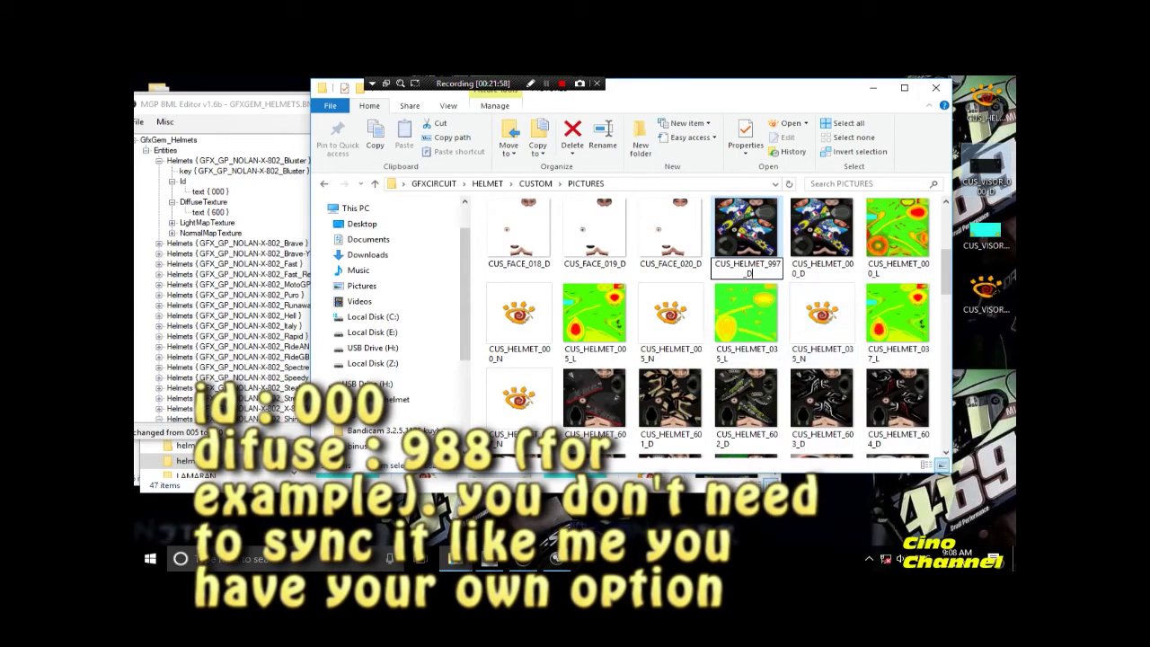
drag(780, 264, 777, 264)
text(88)
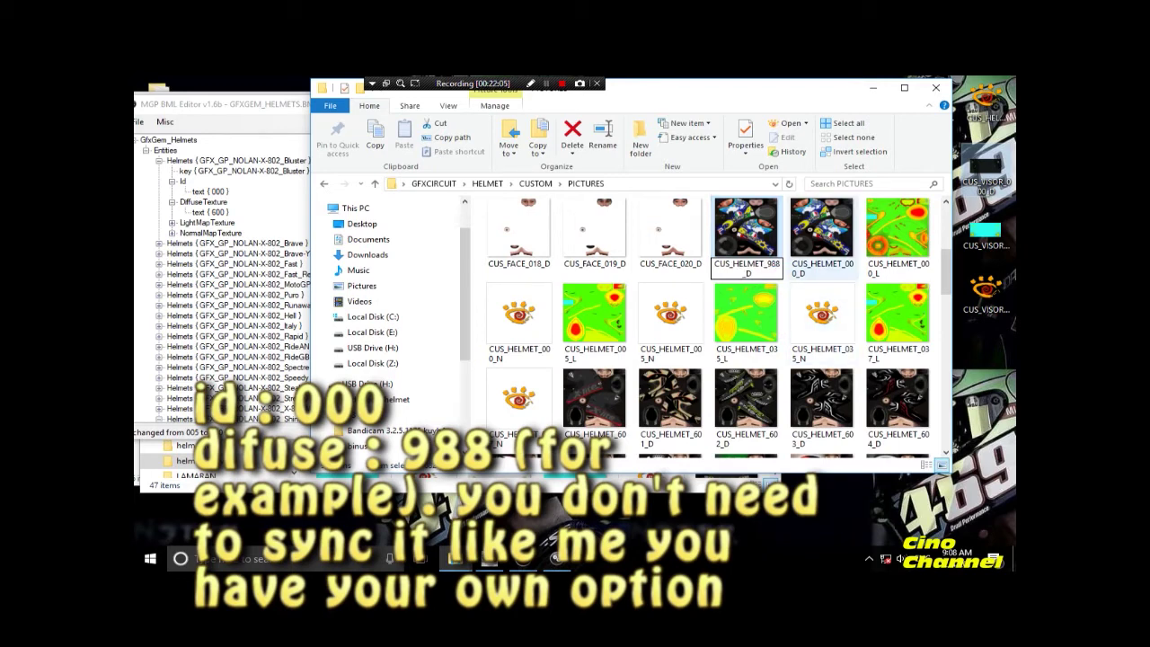
Confirm the texture's new file name and select CUS_HELMET_988_D among the PICTURES textures.
key(Return)
scroll(745, 328, down, 10)
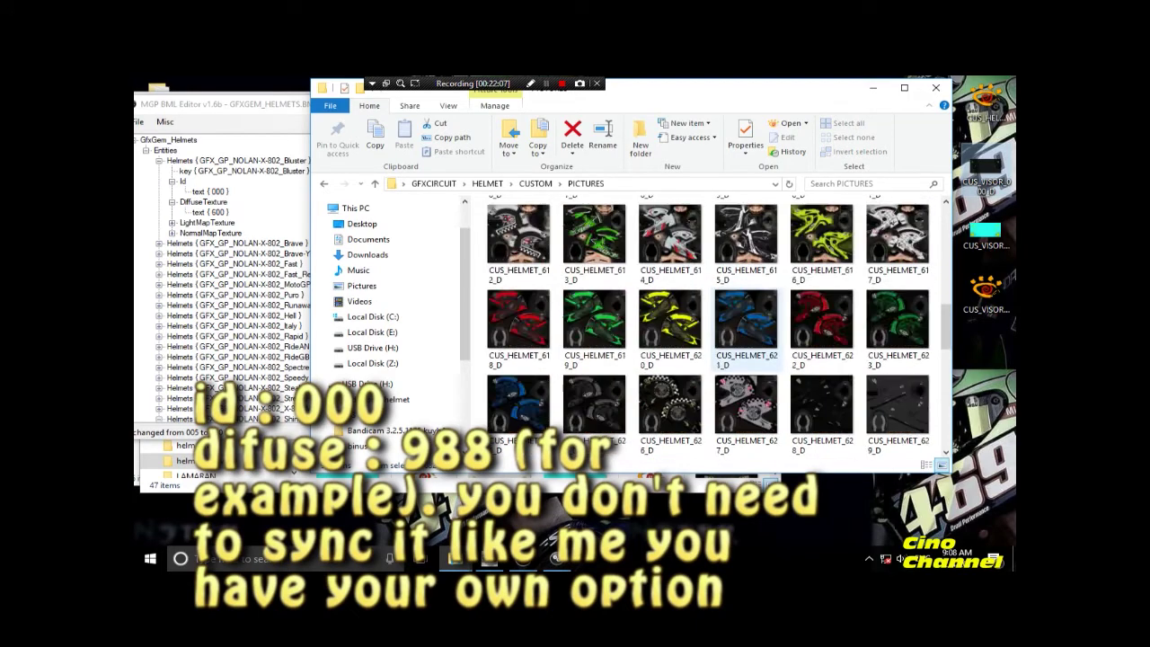
click(608, 274)
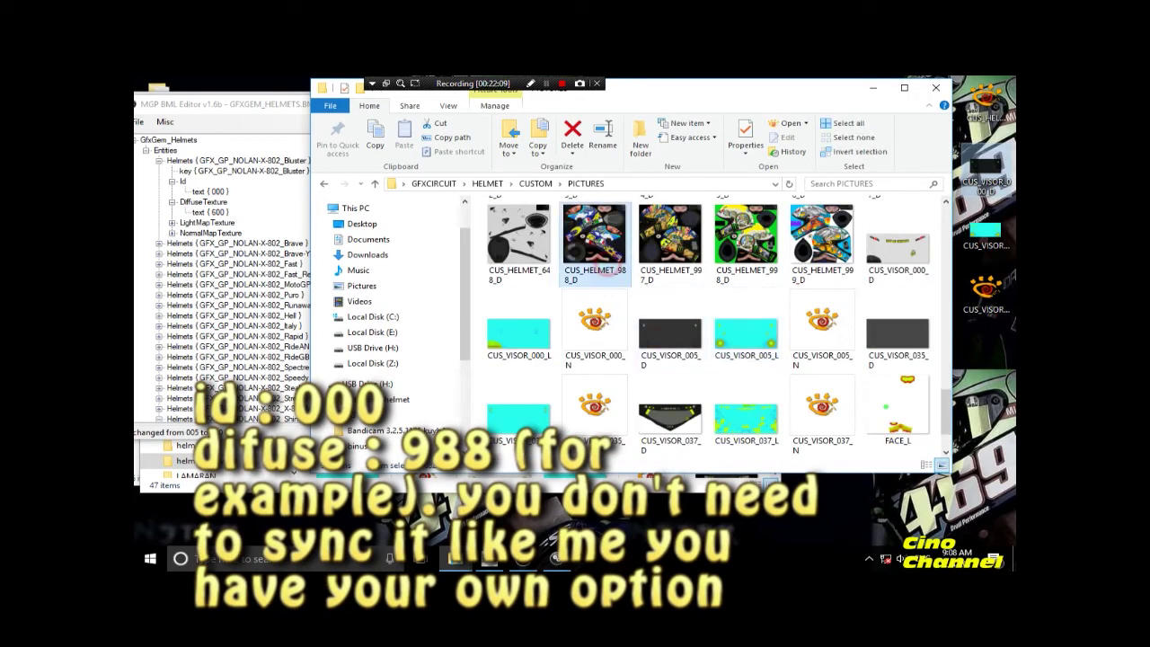
Set the Bluster helmet's DiffuseTexture to 988 in GFXGEM_HELMETS.BML and expand its LightMapTexture and NormalMapTexture to check their values.
click(209, 212)
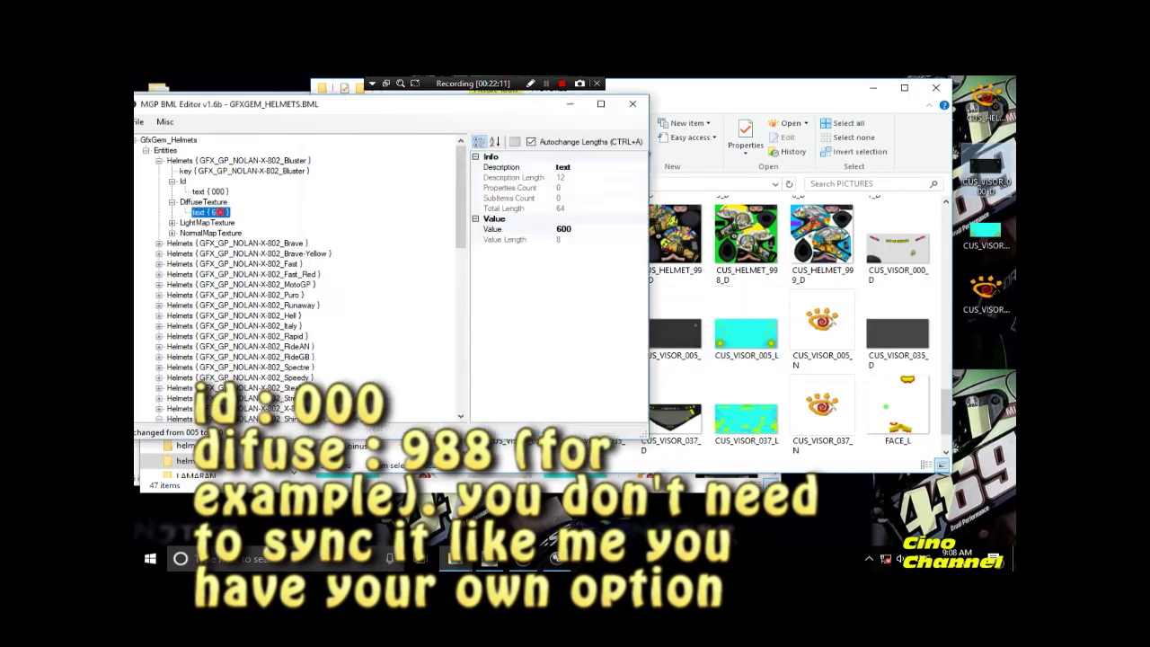
click(565, 228)
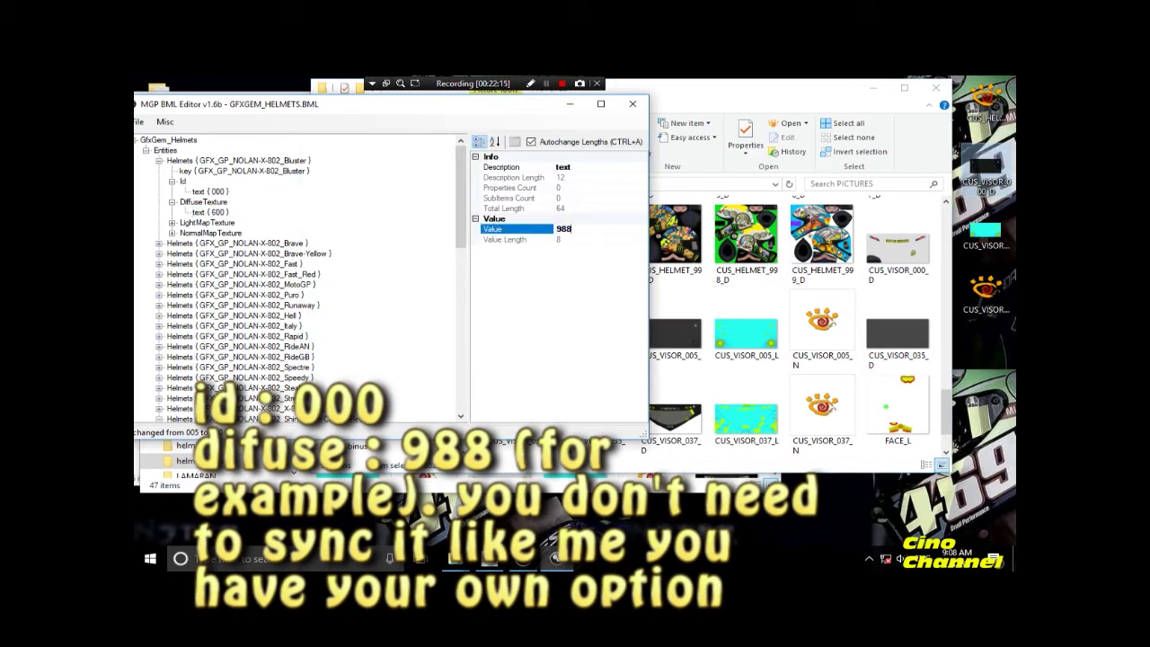
double_click(210, 223)
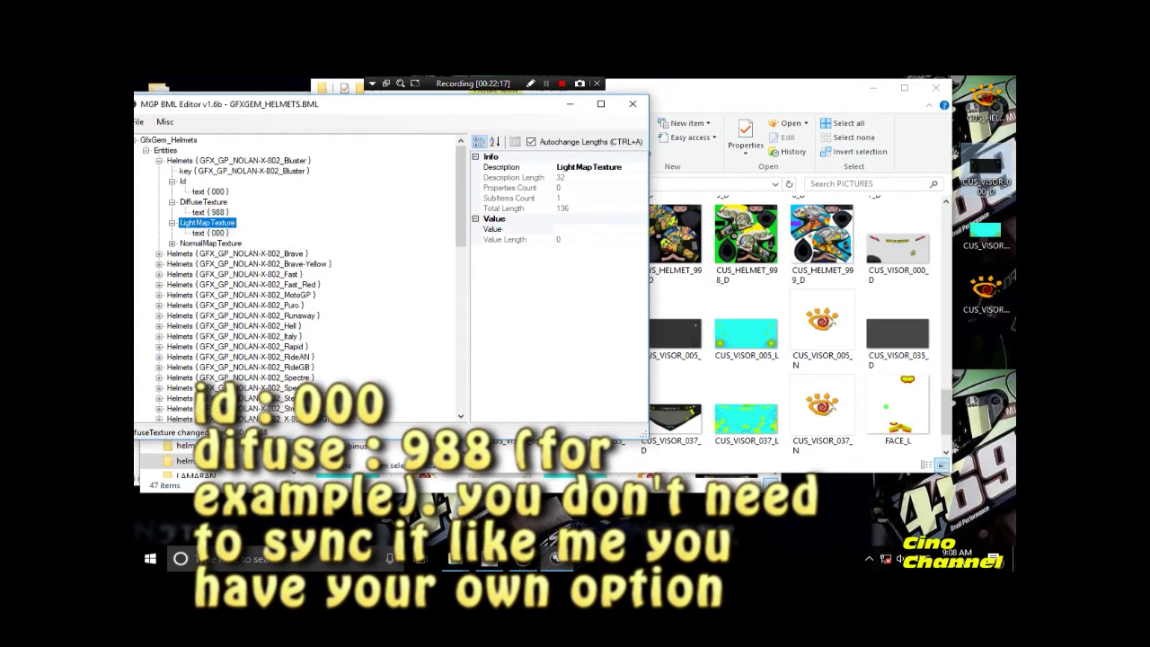
double_click(211, 244)
click(212, 253)
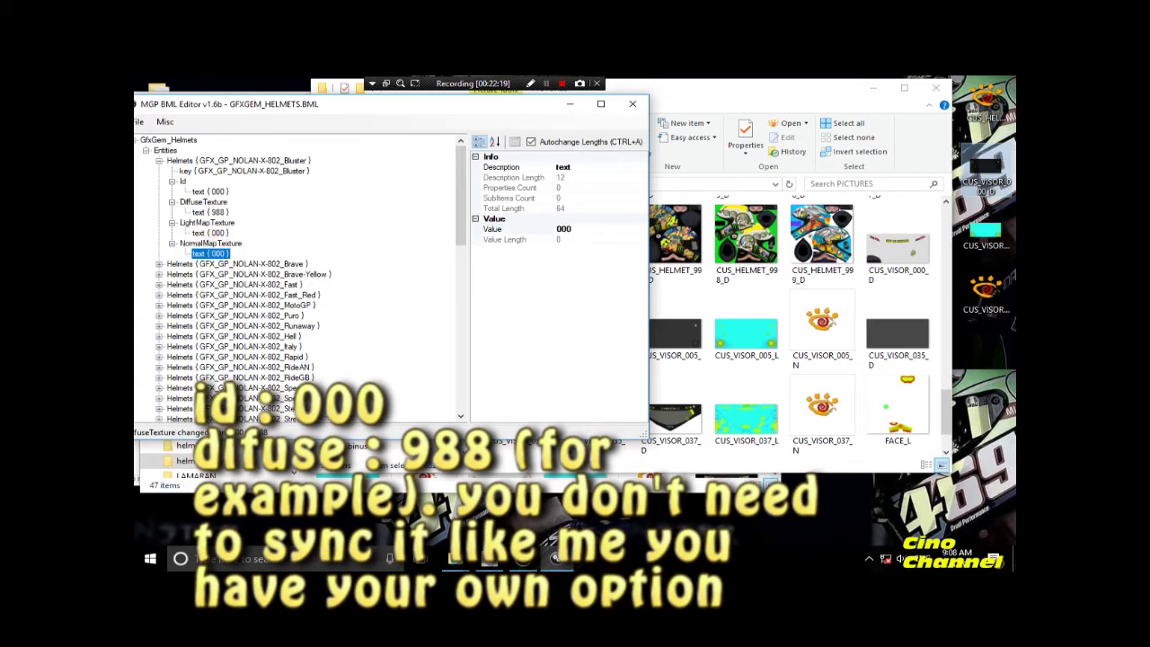
click(218, 231)
Save the edited BML over GFXGEM_HELMETS in the GFXGEM folder and close the BML editor.
drag(359, 104, 459, 108)
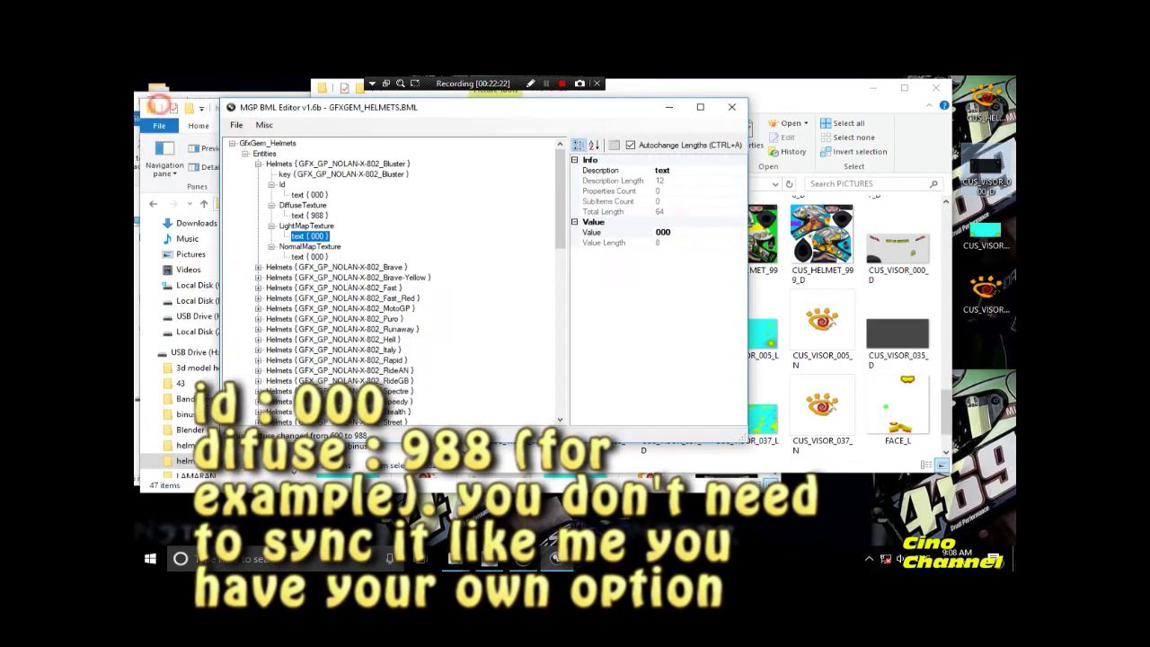
click(236, 125)
click(270, 175)
click(268, 171)
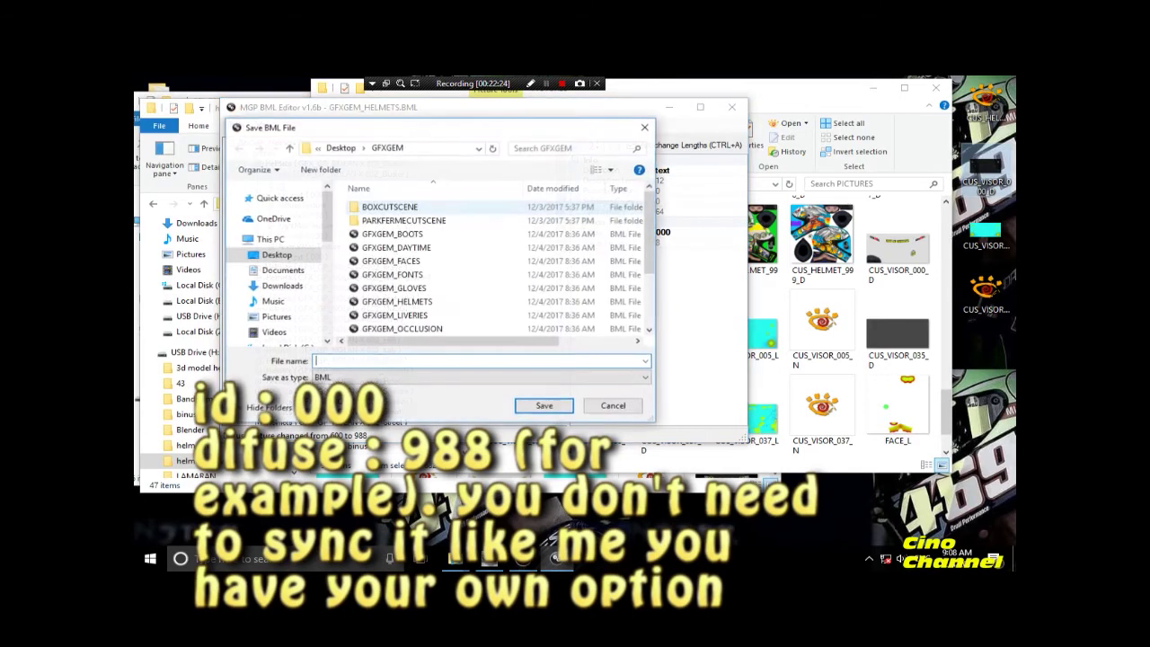
click(396, 301)
click(543, 405)
click(616, 319)
click(731, 107)
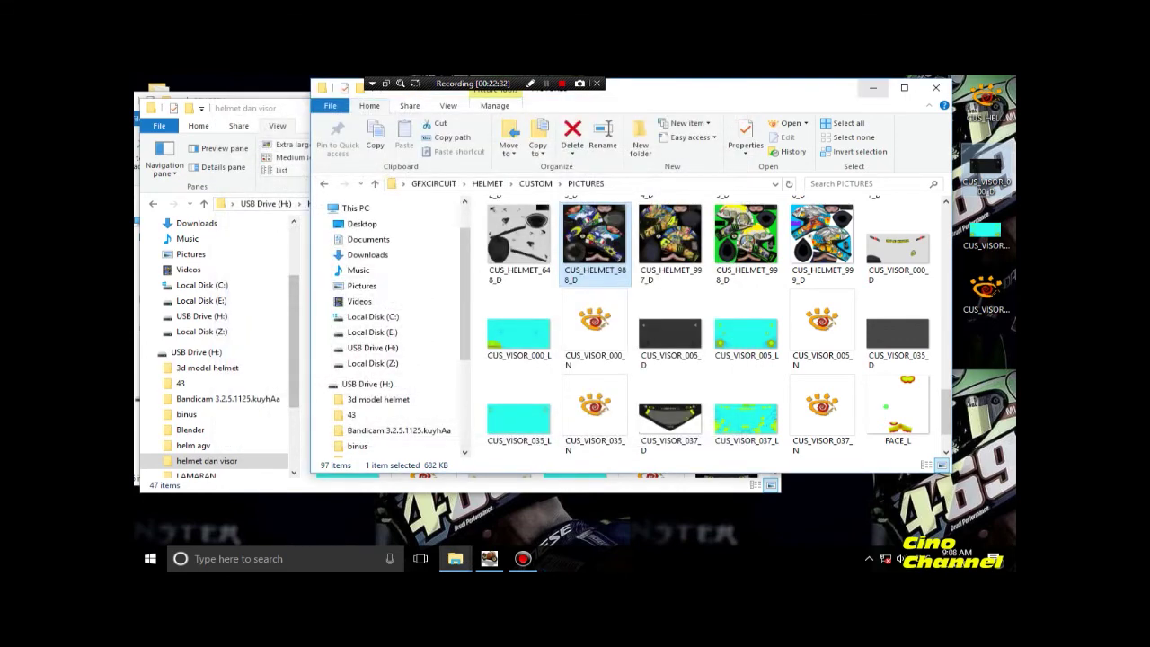
Switch to Mixfile ReMixer and choose the Desktop folder GFXCIRCUIT as the root source directory for the new mixfile.
click(489, 558)
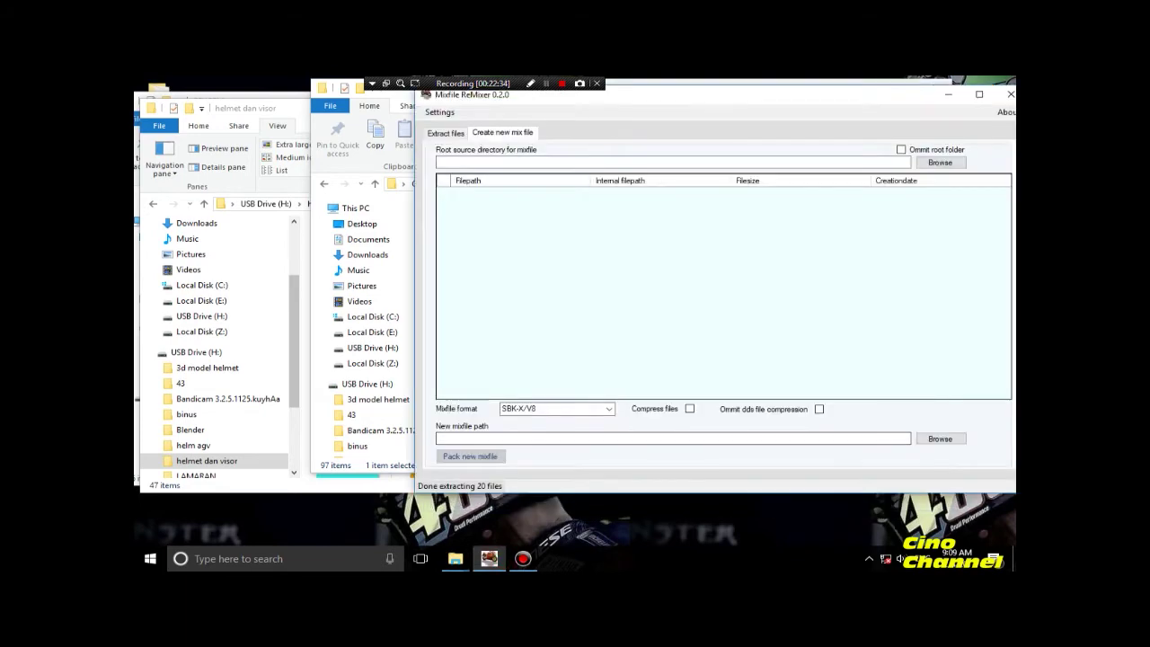
click(940, 162)
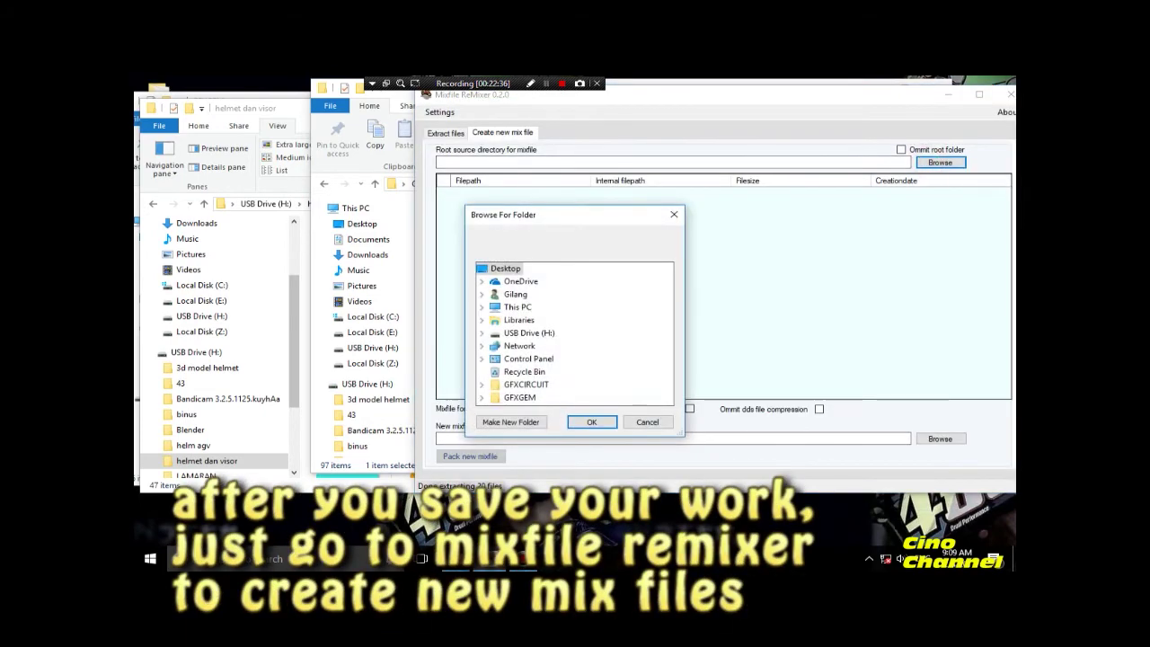
double_click(525, 383)
click(584, 420)
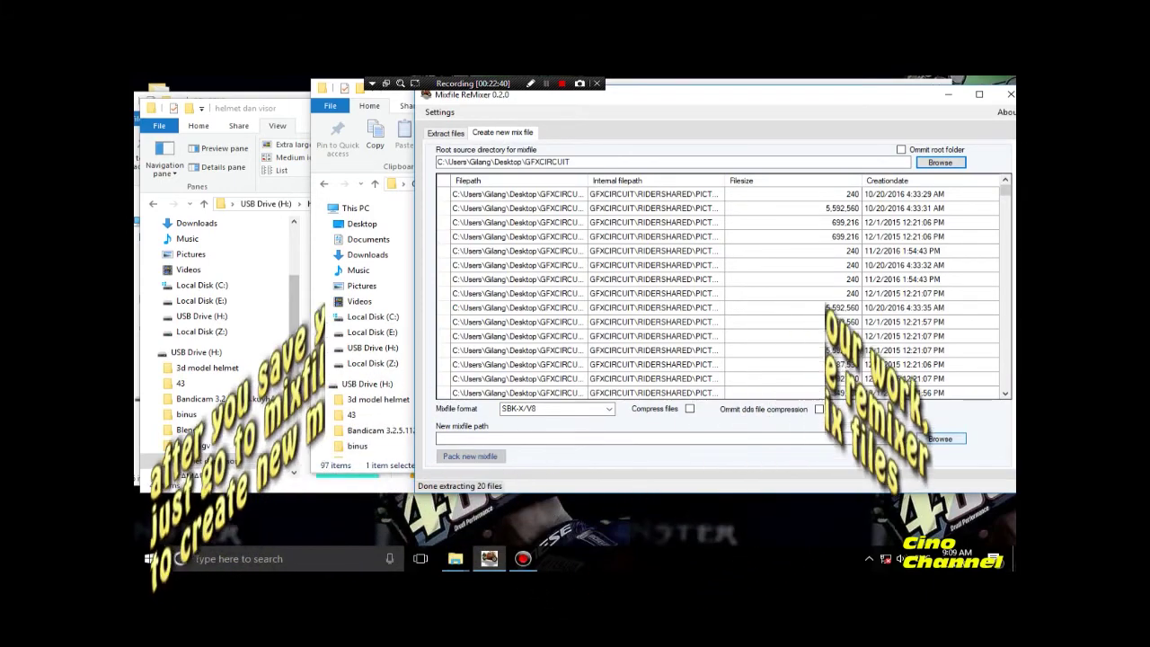
Set the output to GfxCircuit in the MotoGP 17 folder, replacing the existing file, and pack the new mixfile.
click(934, 439)
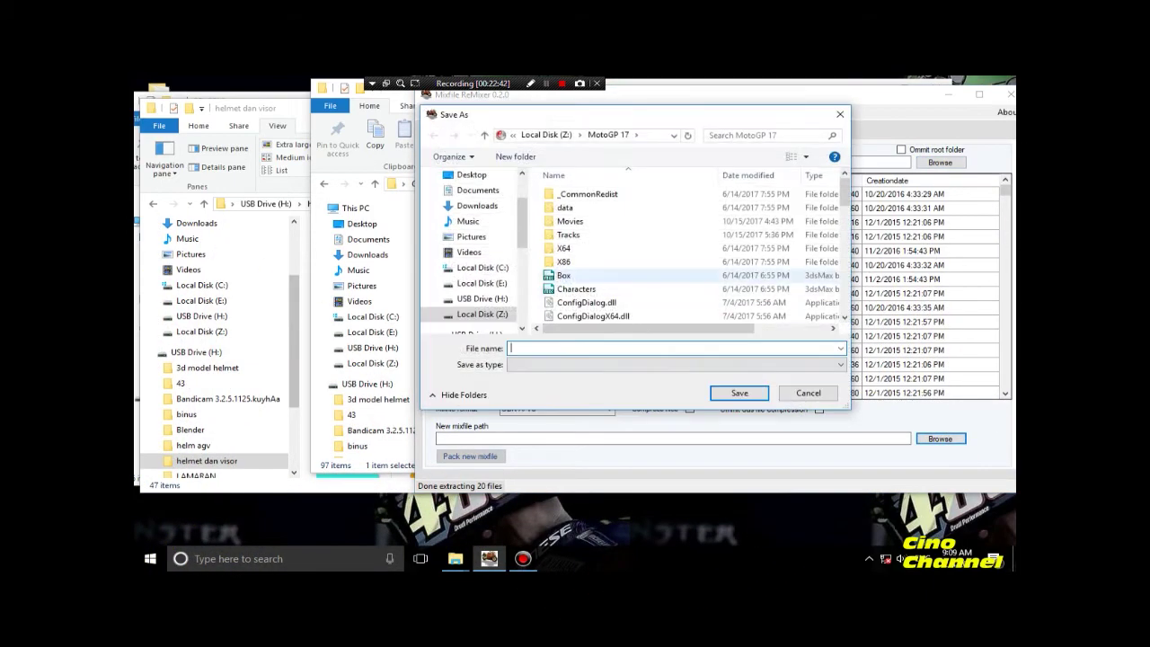
scroll(663, 272, down, 3)
scroll(629, 274, down, 1)
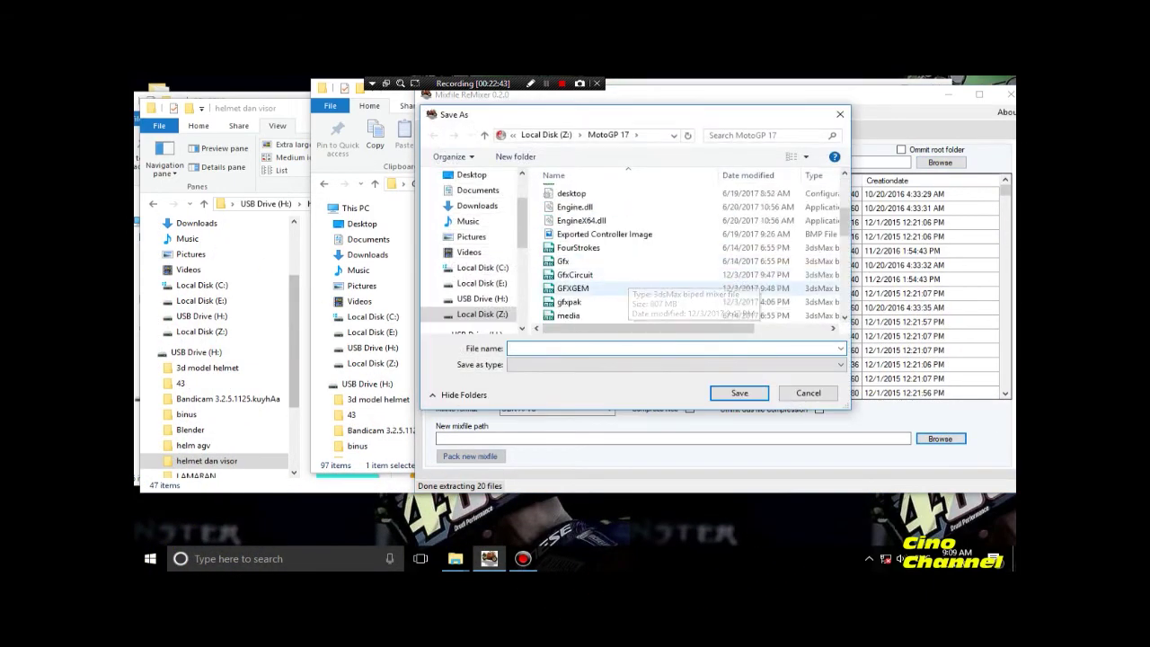
click(575, 274)
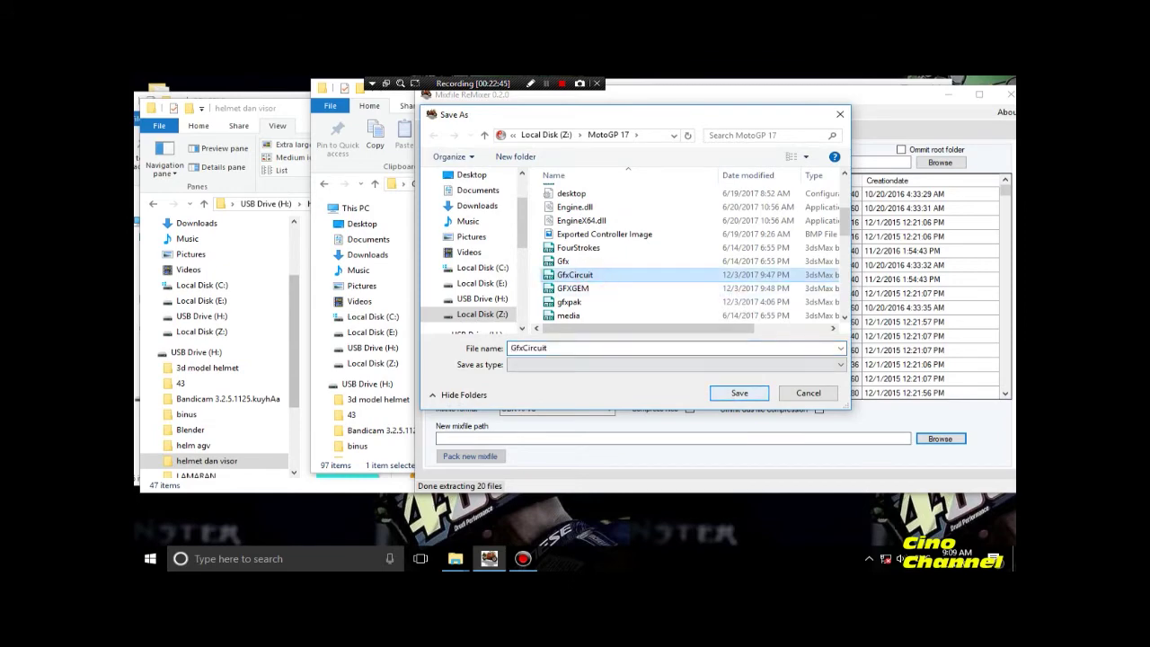
click(739, 393)
click(615, 319)
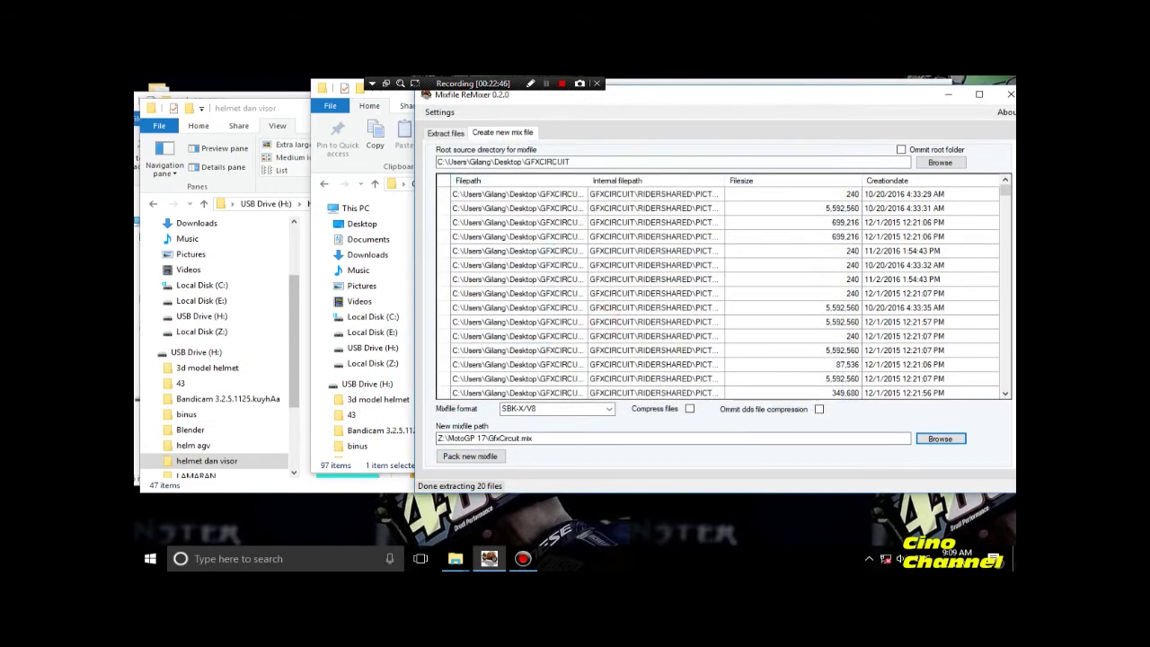
click(470, 455)
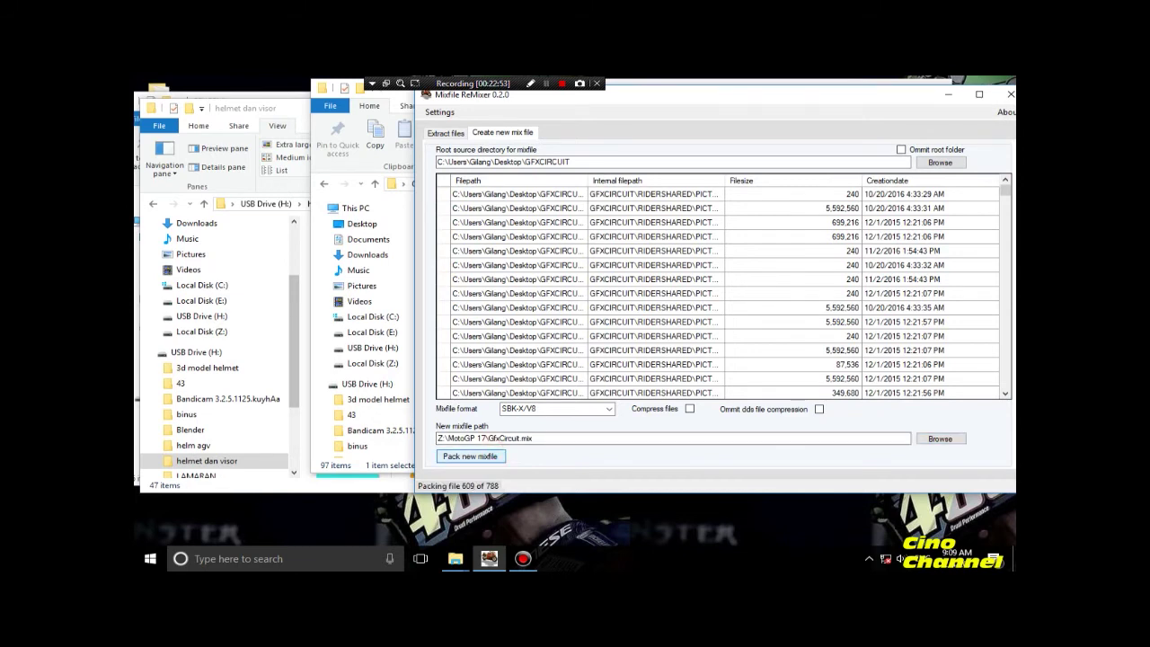
key(shift+F12)
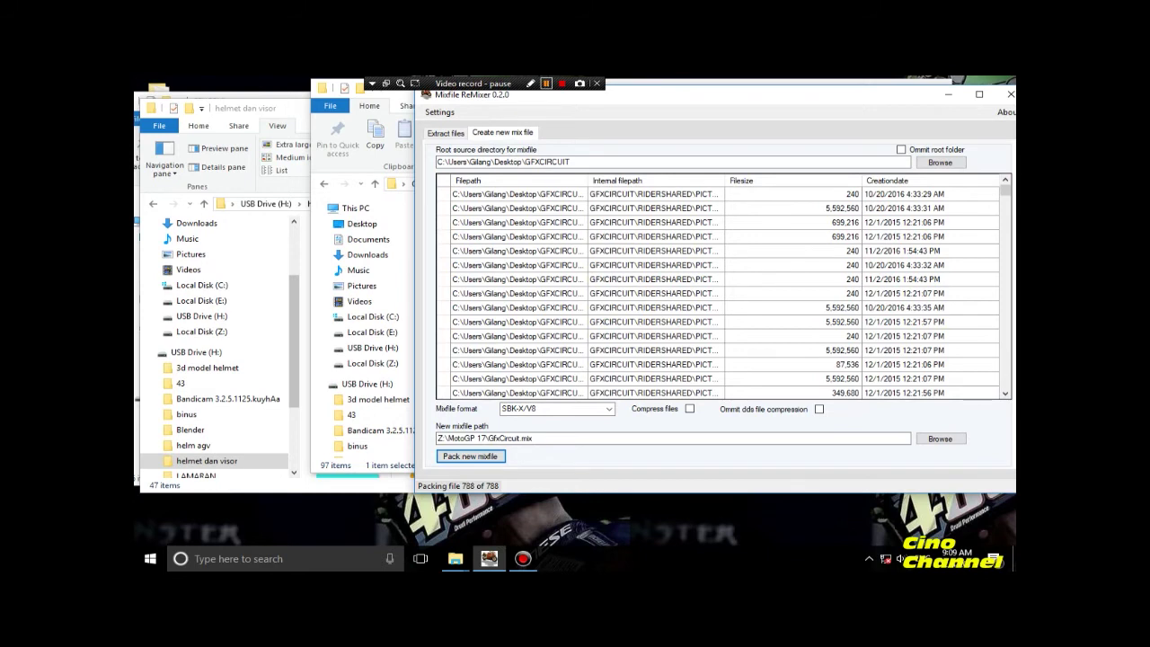
Change the mixfile's root source directory to the GFXGEM folder on the Desktop.
key(shift+F12)
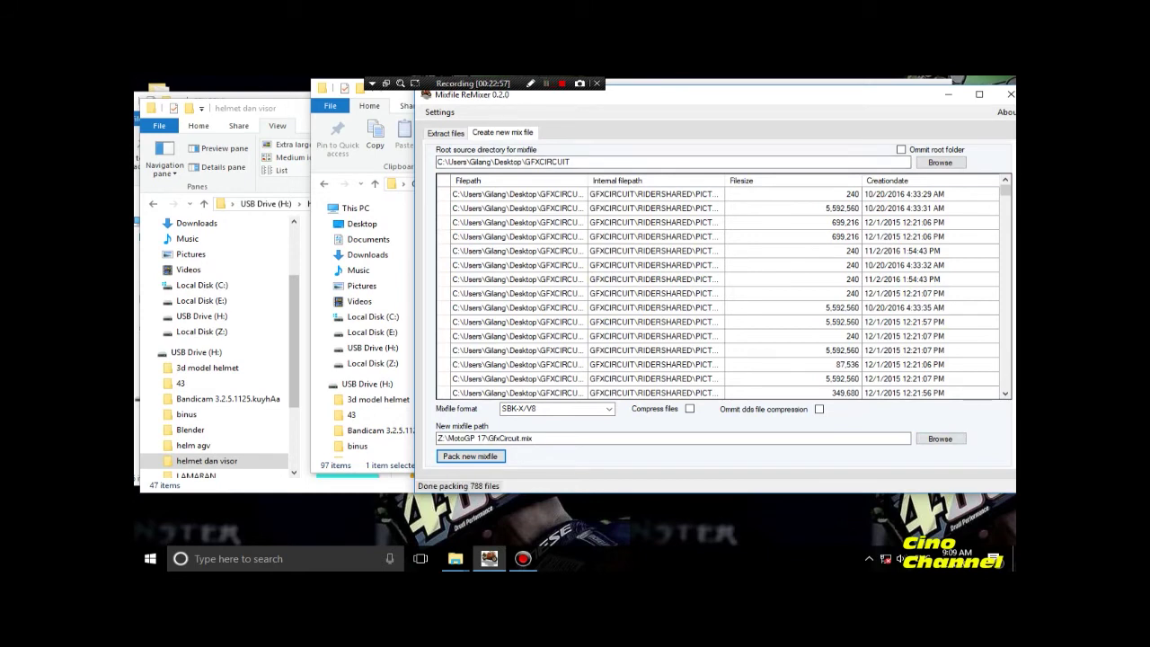
click(939, 162)
double_click(545, 345)
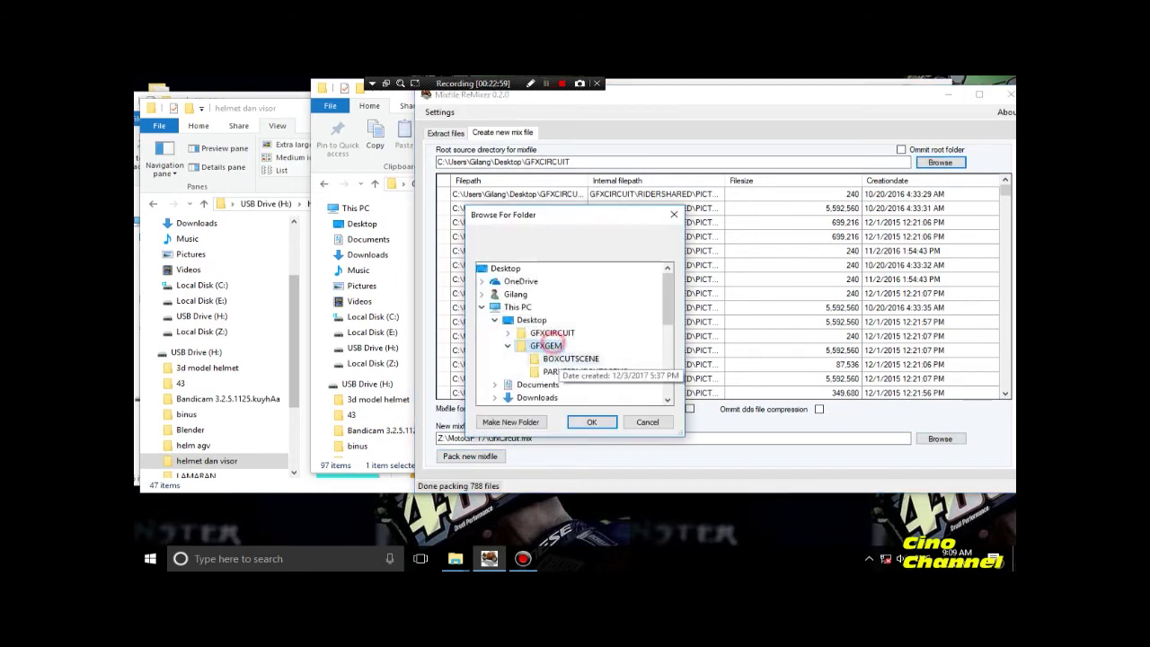
click(591, 421)
Set the output to GFXGEM.MIX in the MotoGP 17 folder, replacing the existing file, and pack the new mixfile.
click(940, 439)
scroll(611, 270, down, 4)
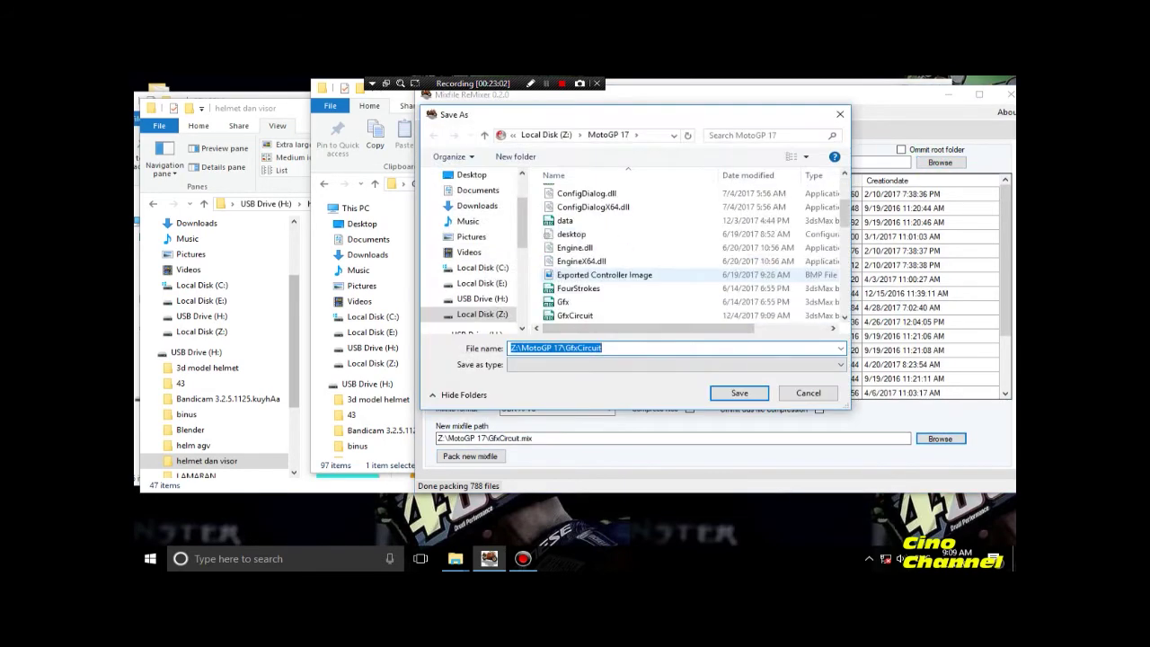
click(624, 287)
click(740, 392)
click(615, 320)
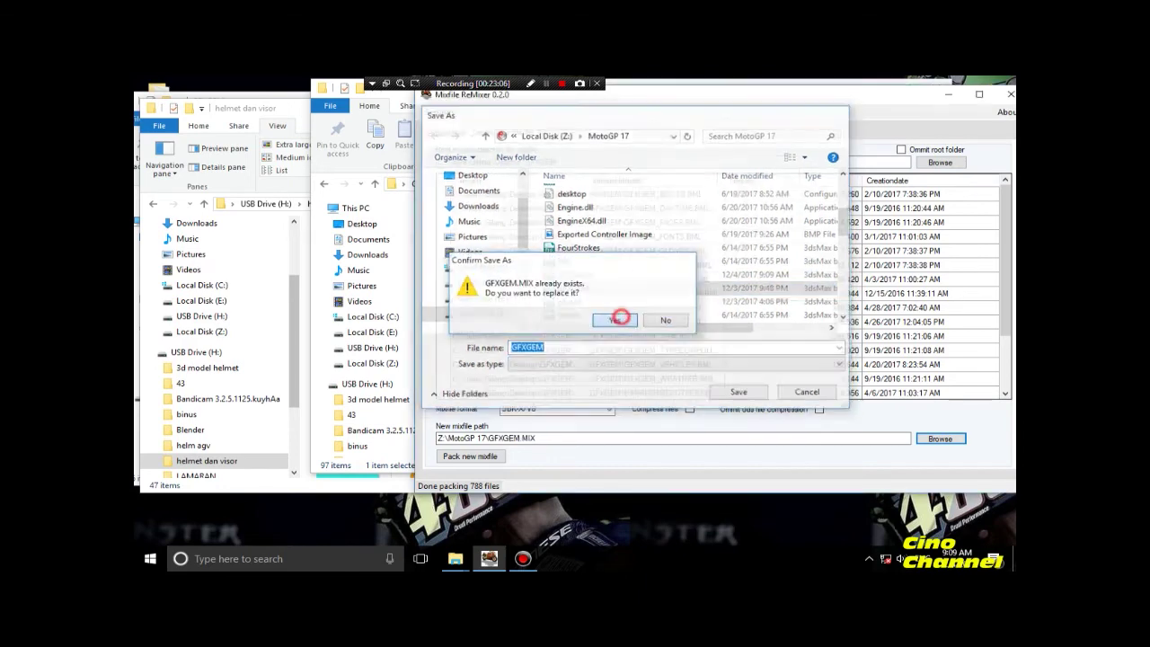
click(470, 455)
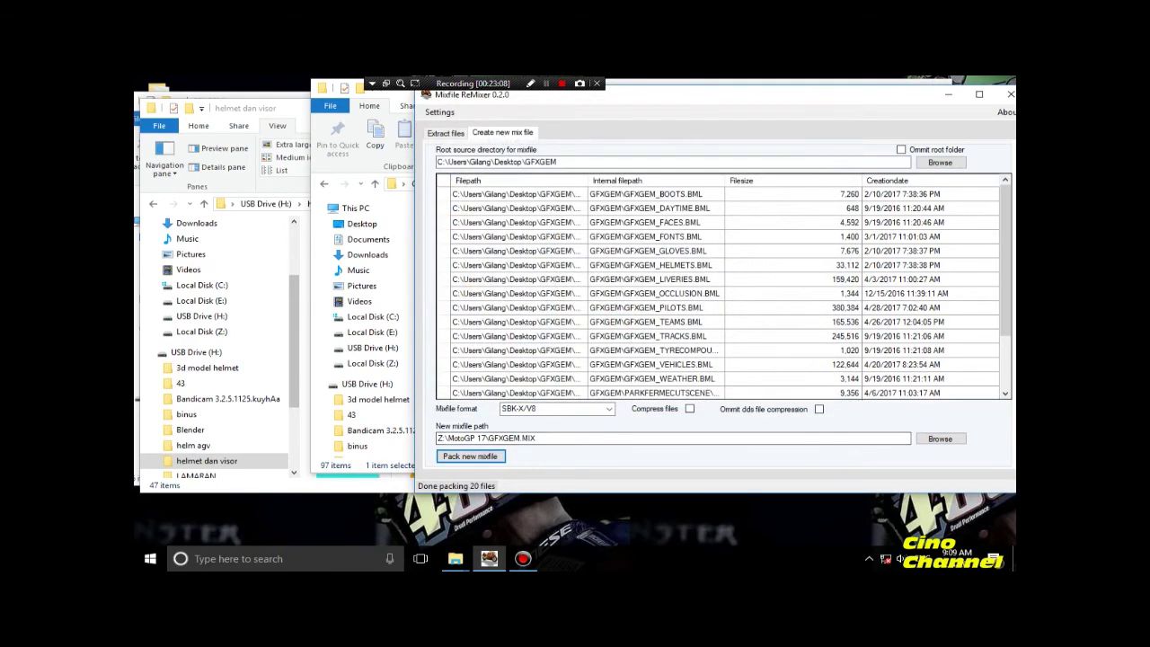
click(920, 95)
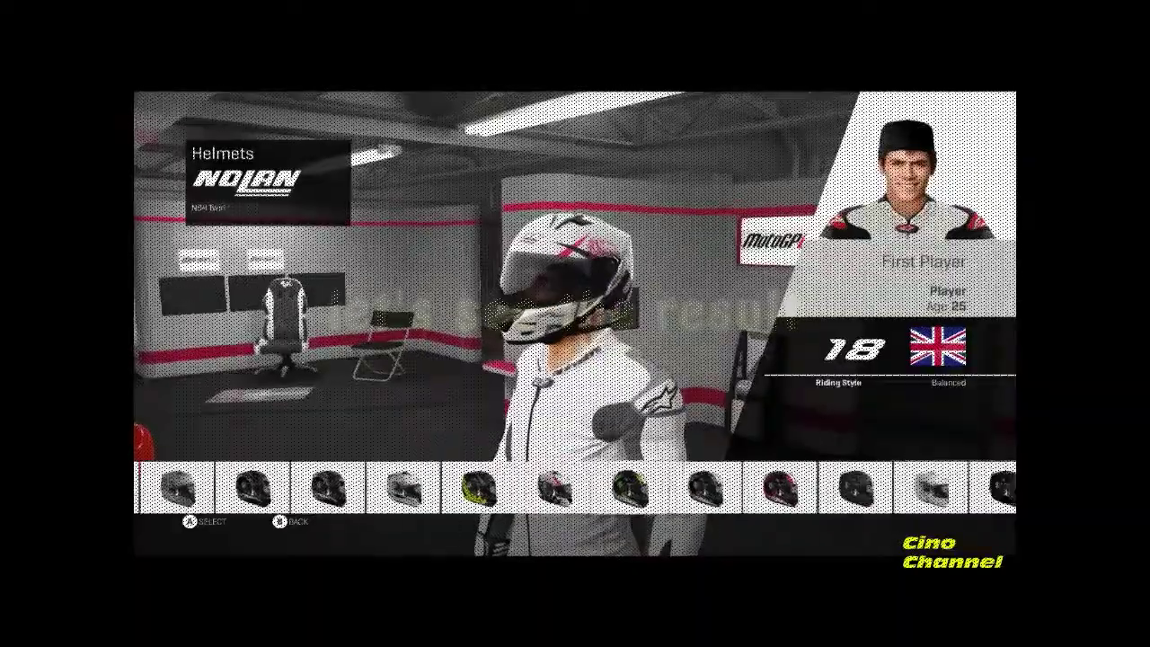
Browse through the Nolan helmets in MotoGP 17's helmet selection to examine the swapped helmet models and textures.
key(Right)
key(Right)
key(Right)
key(Right)
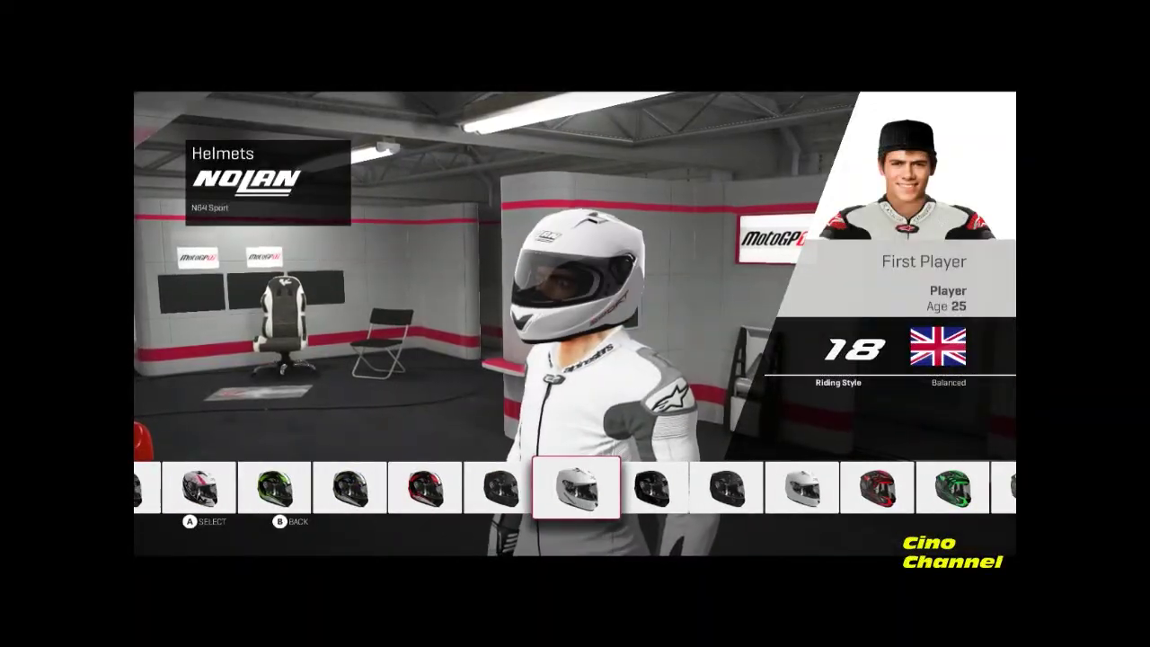
key(Left)
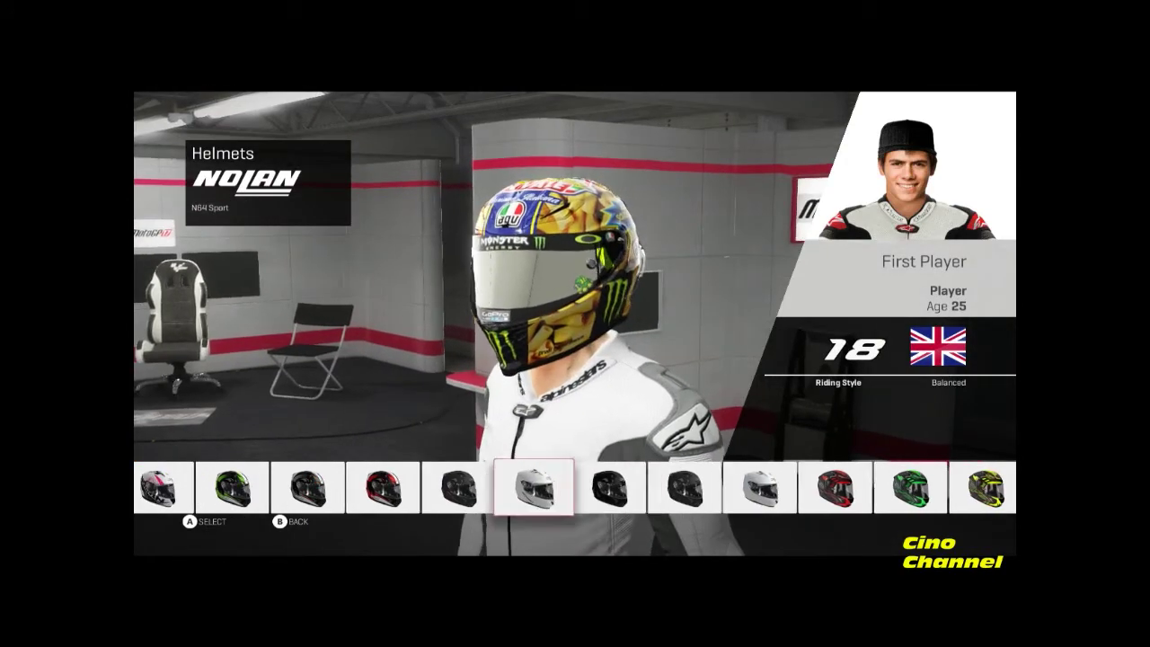
key(Right)
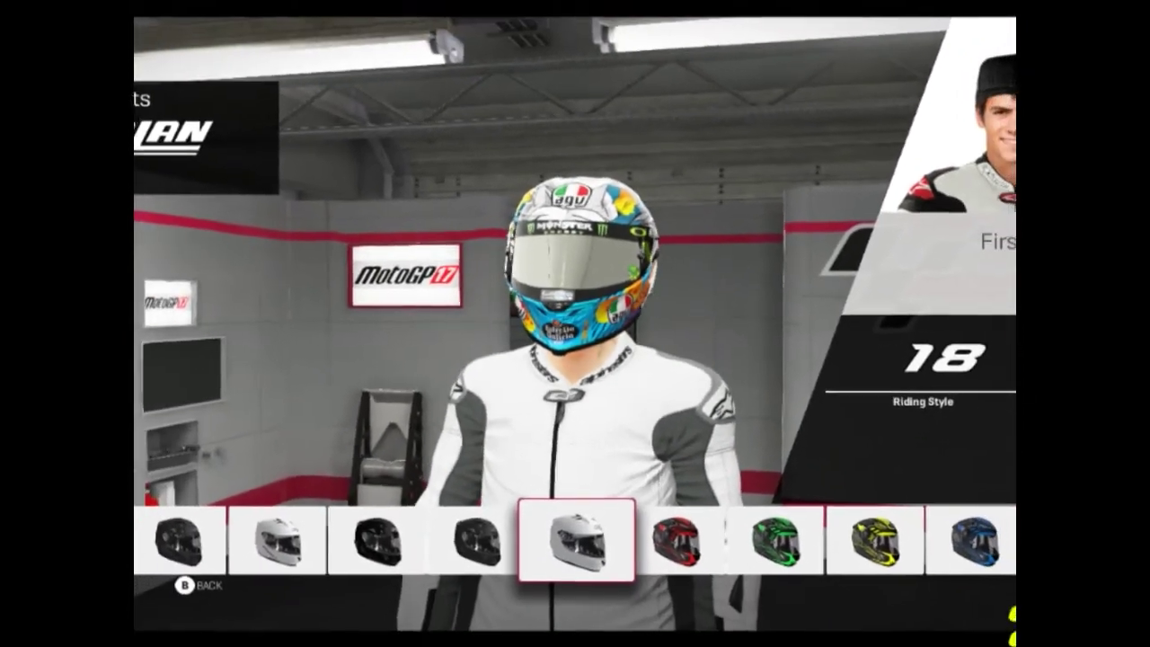
key(Right)
key(Right)
key(Right)
key(Right)
key(Right)
key(Right)
key(Right)
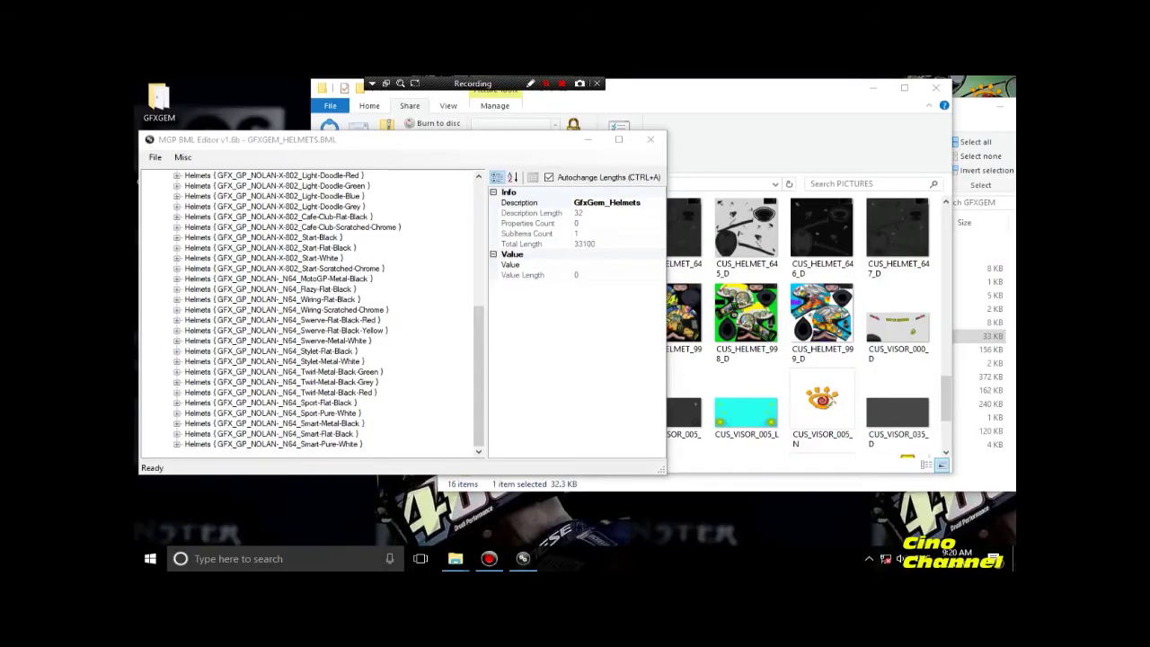
Expand the N64 Smart-Flat-Black helmet in GFXGEM_HELMETS.BML and examine its Id, DiffuseTexture, LightMapTexture and NormalMapTexture values.
double_click(329, 432)
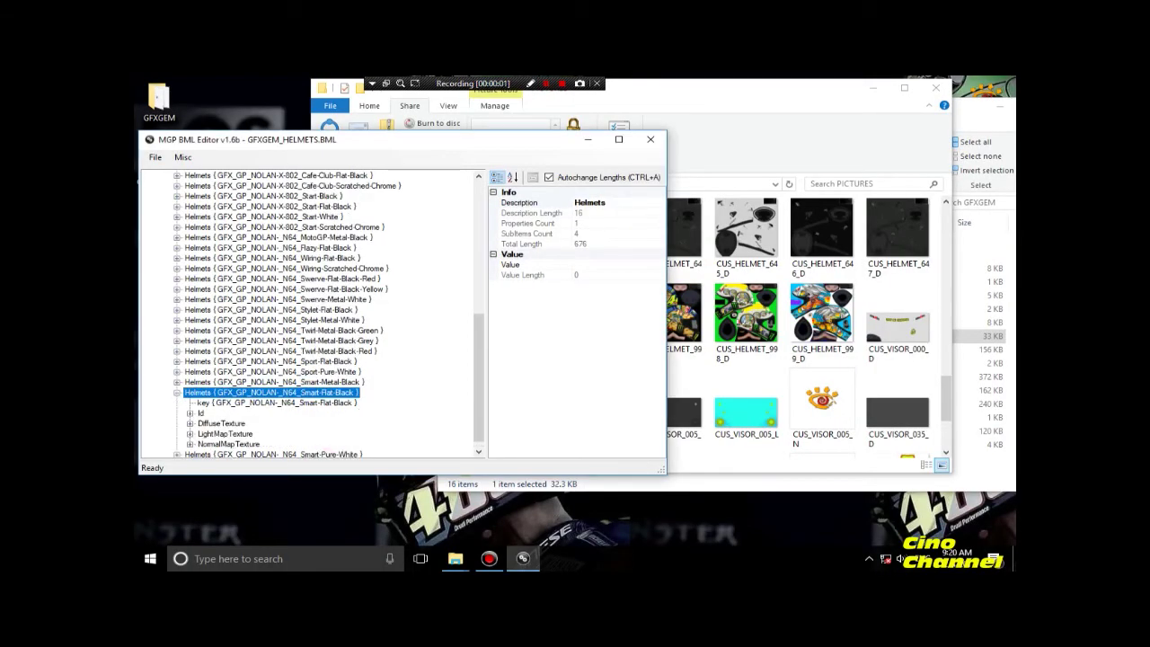
double_click(200, 413)
scroll(202, 413, down, 1)
click(238, 413)
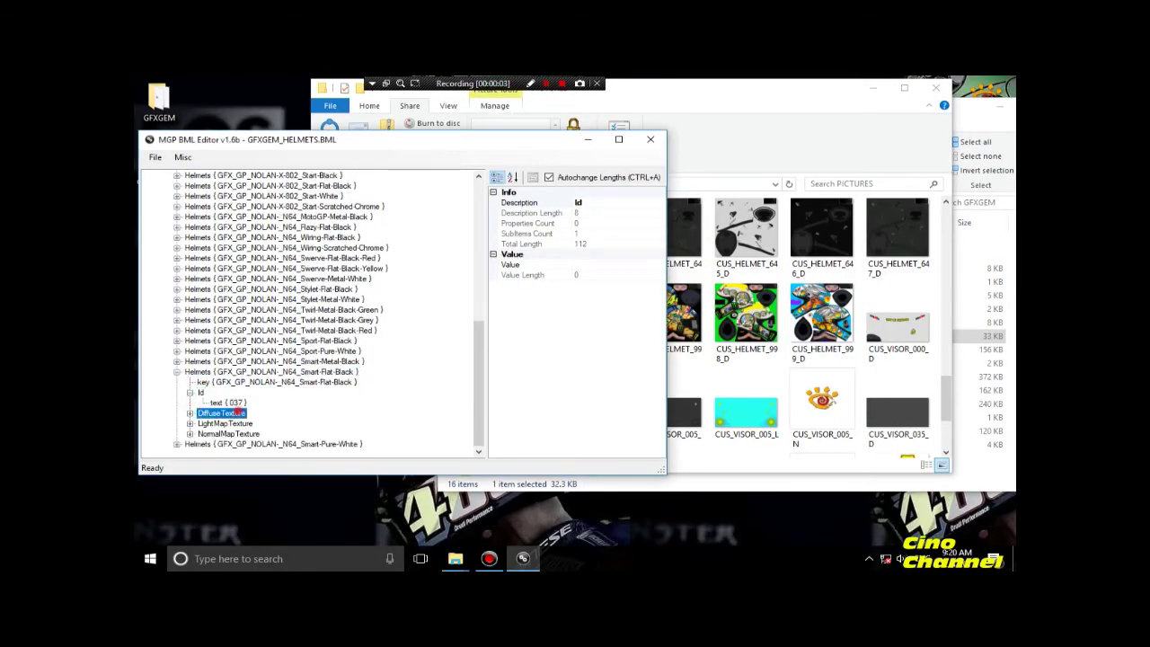
double_click(235, 413)
scroll(237, 414, down, 1)
double_click(235, 422)
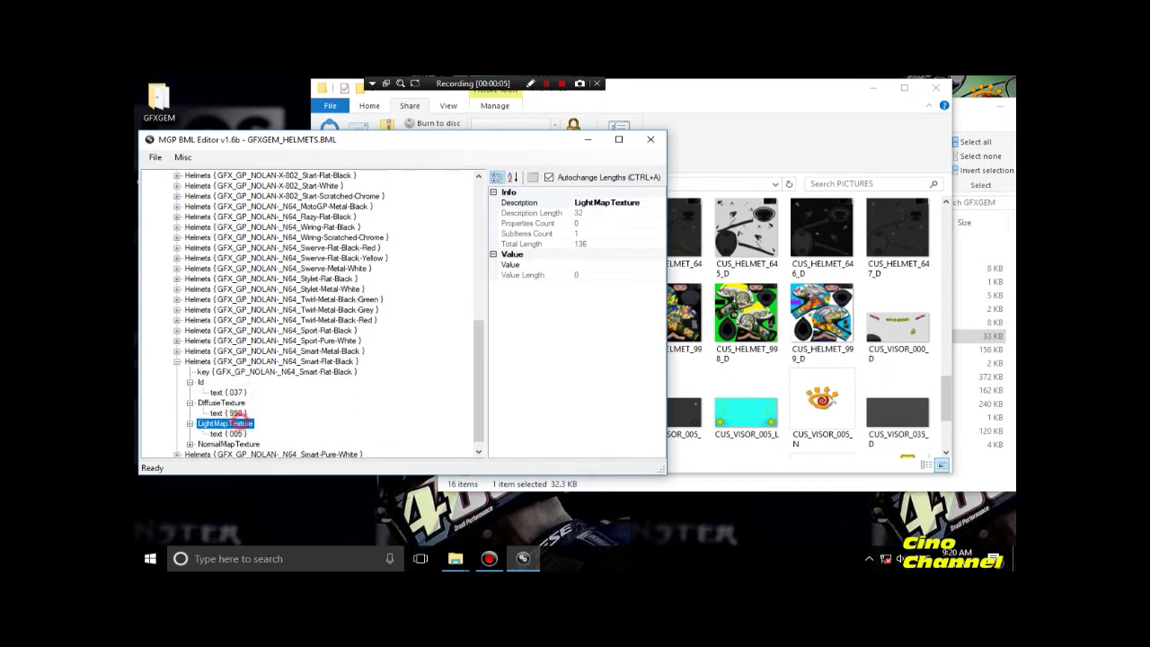
click(229, 444)
scroll(232, 440, down, 1)
double_click(232, 433)
scroll(231, 430, down, 1)
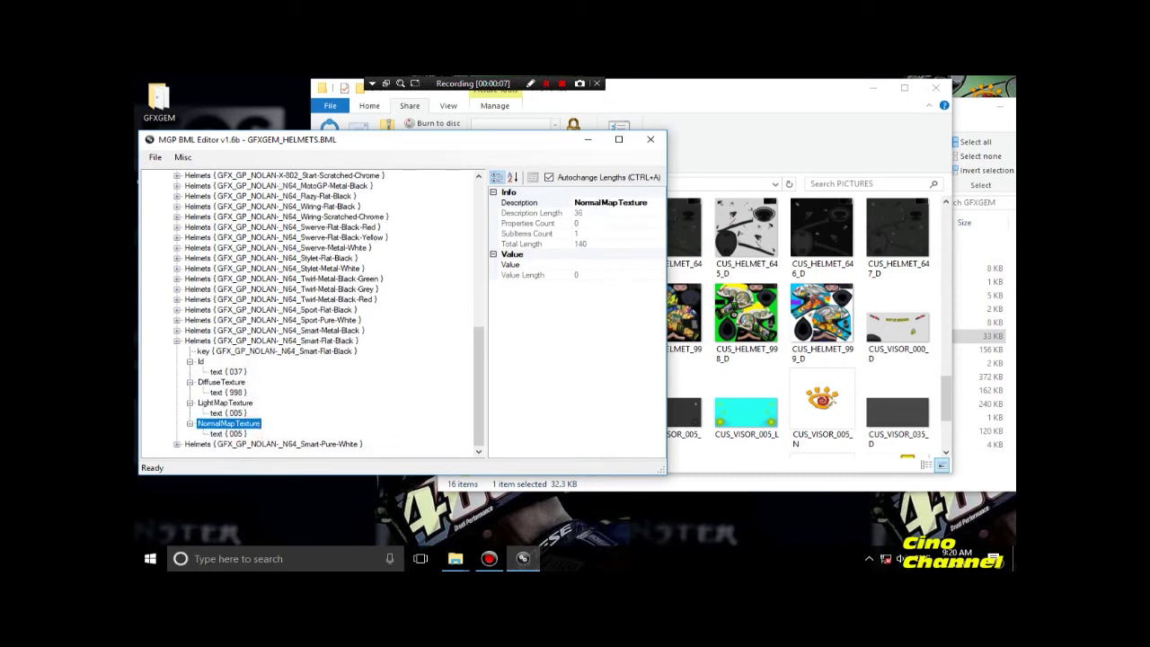
Expand the N64 Smart-Pure-White helmet entry together with its NormalMapTexture and LightMapTexture.
click(243, 443)
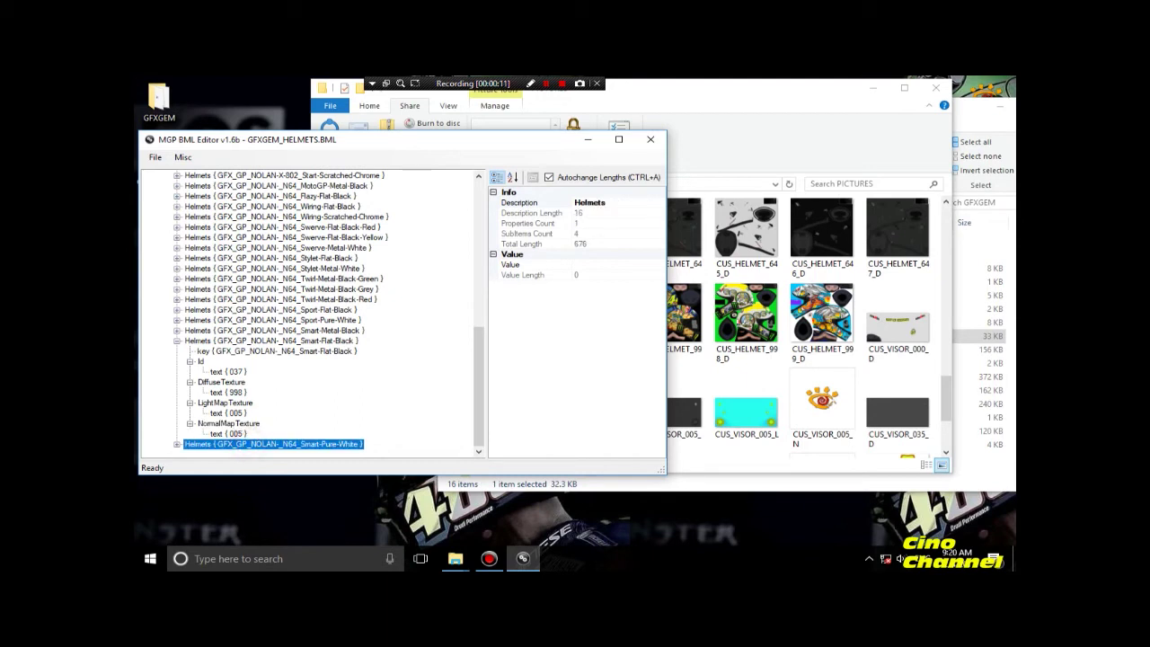
click(177, 444)
double_click(242, 444)
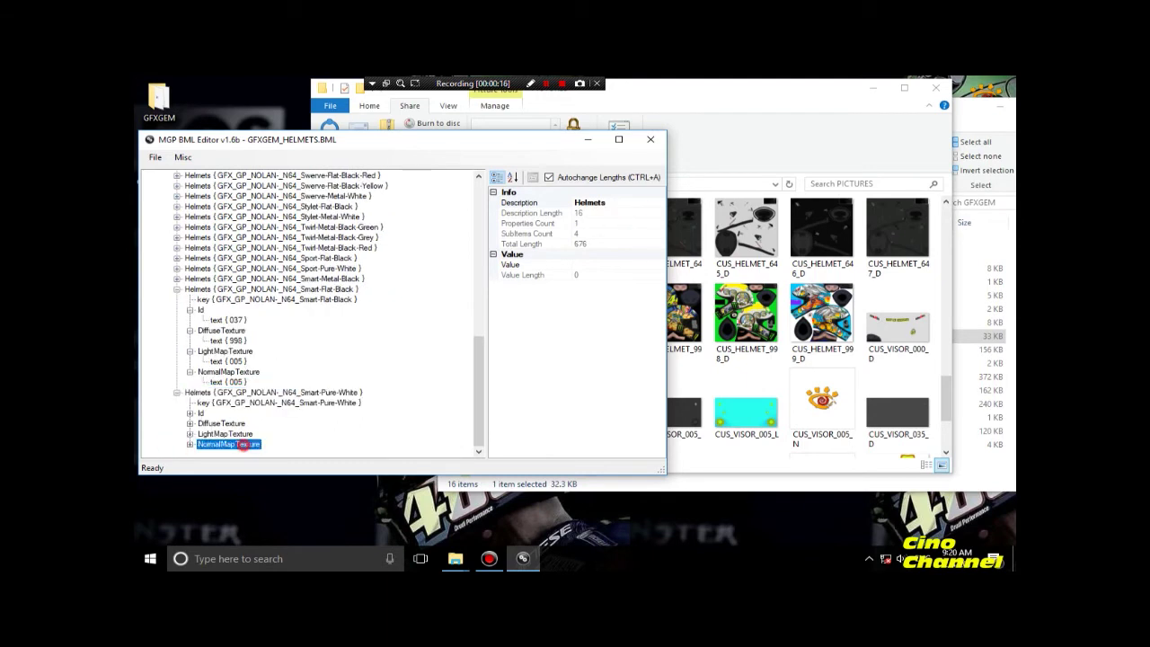
double_click(231, 422)
scroll(230, 421, down, 1)
Set the LightMapTexture text value of the N64 Smart-Pure-White helmet to 005.
click(240, 422)
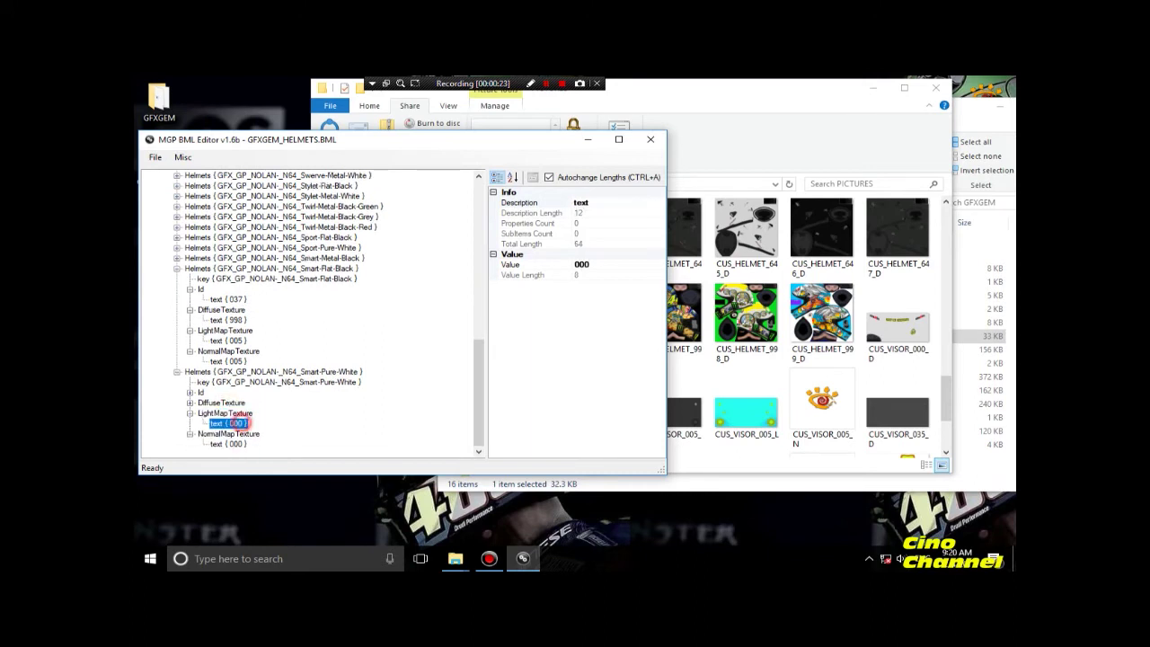
click(581, 264)
click(586, 264)
text(5)
click(260, 441)
Set the NormalMapTexture text value of the N64 Smart-Pure-White helmet to 005.
click(235, 443)
click(583, 263)
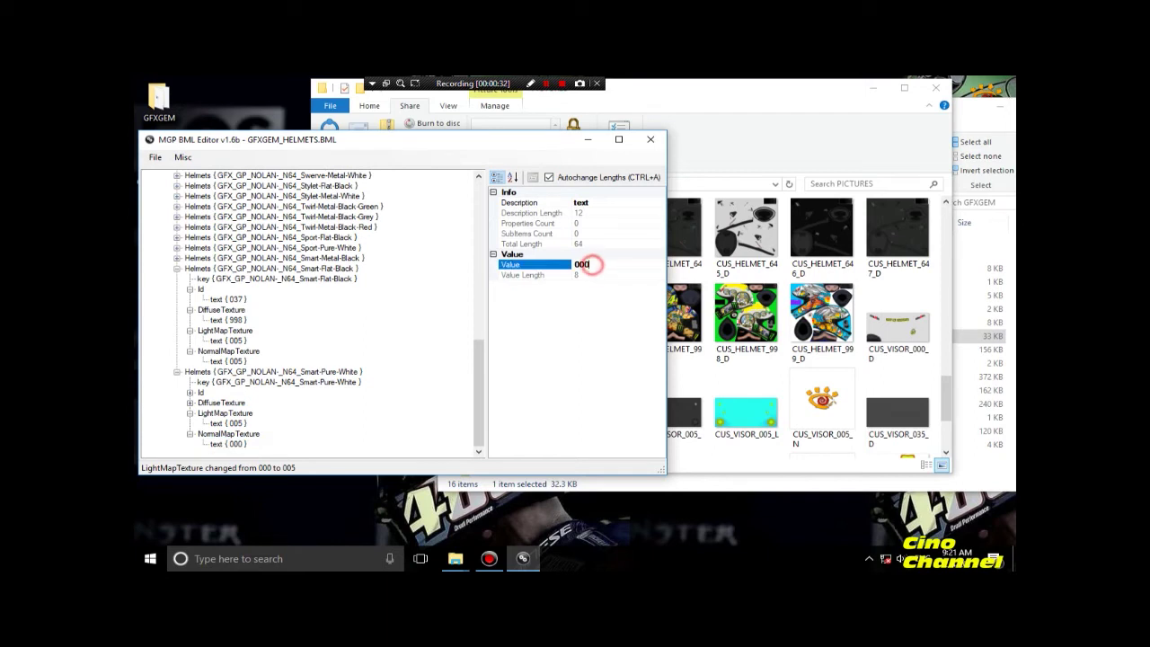
click(586, 264)
text(5)
click(291, 445)
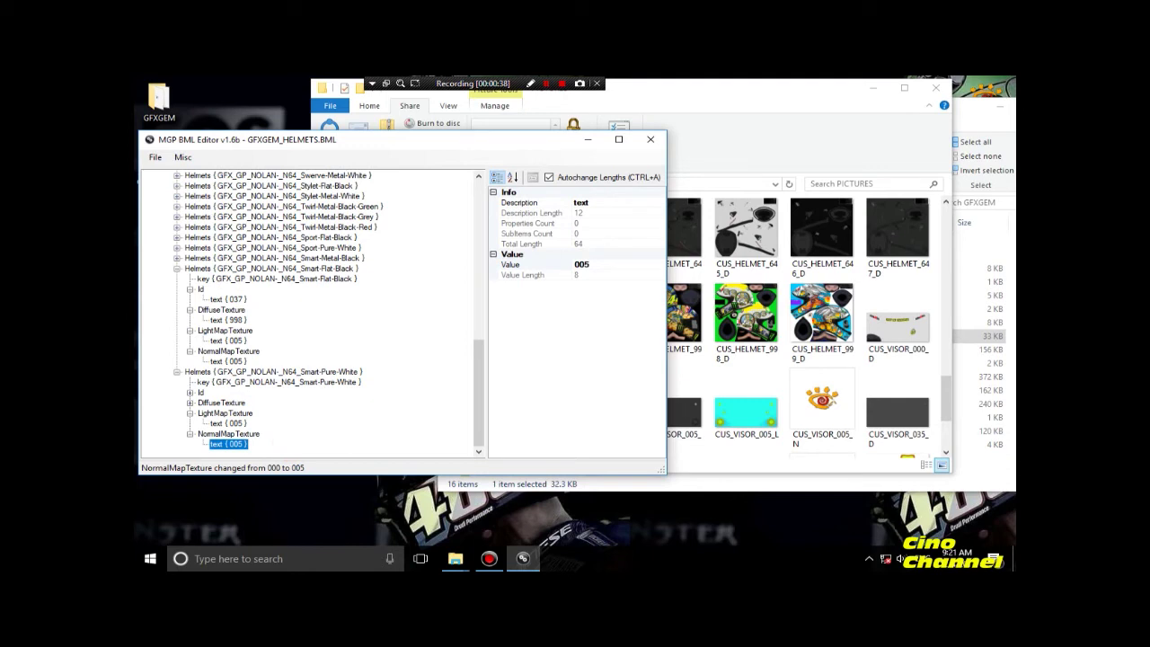
Expand the N64 Smart-Metal-Black helmet and set its LightMapTexture text value to 005.
click(177, 257)
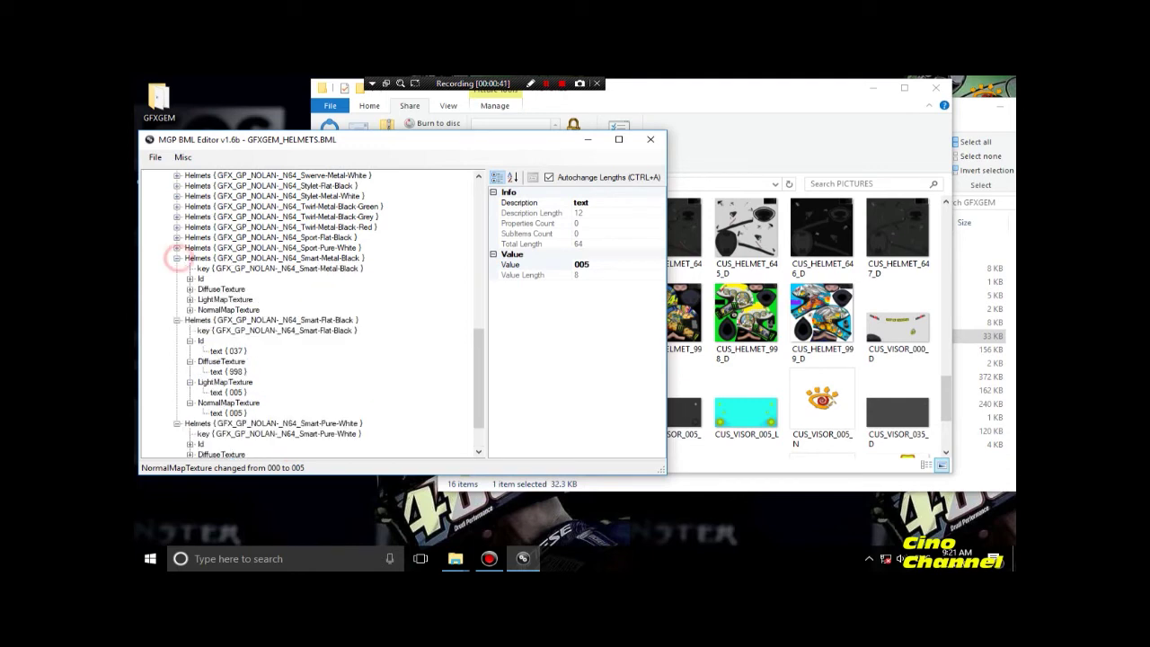
click(225, 299)
double_click(224, 299)
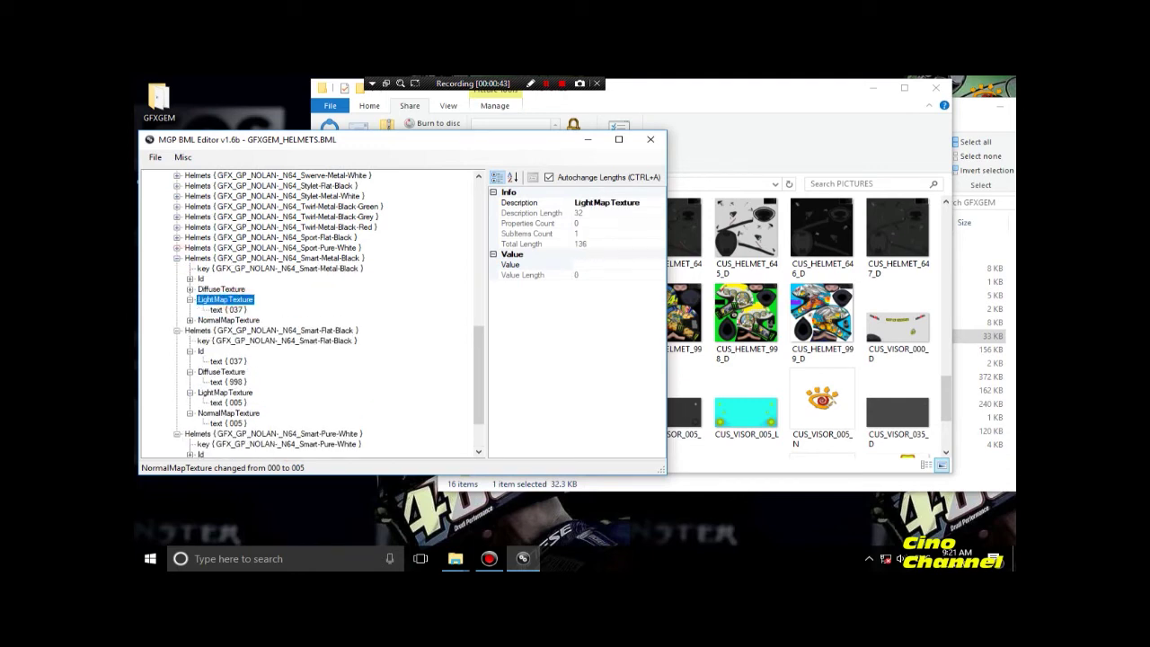
click(229, 309)
click(585, 264)
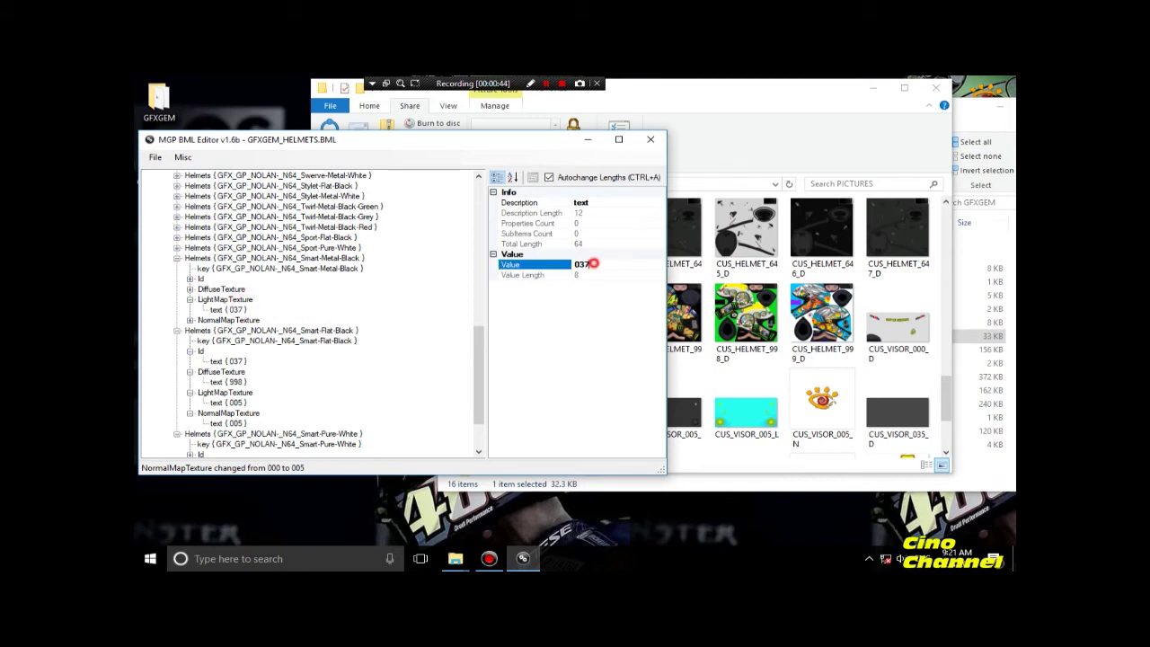
text(005)
Set the NormalMapTexture text value of the N64 Smart-Metal-Black helmet to 005.
click(228, 320)
double_click(228, 320)
click(228, 329)
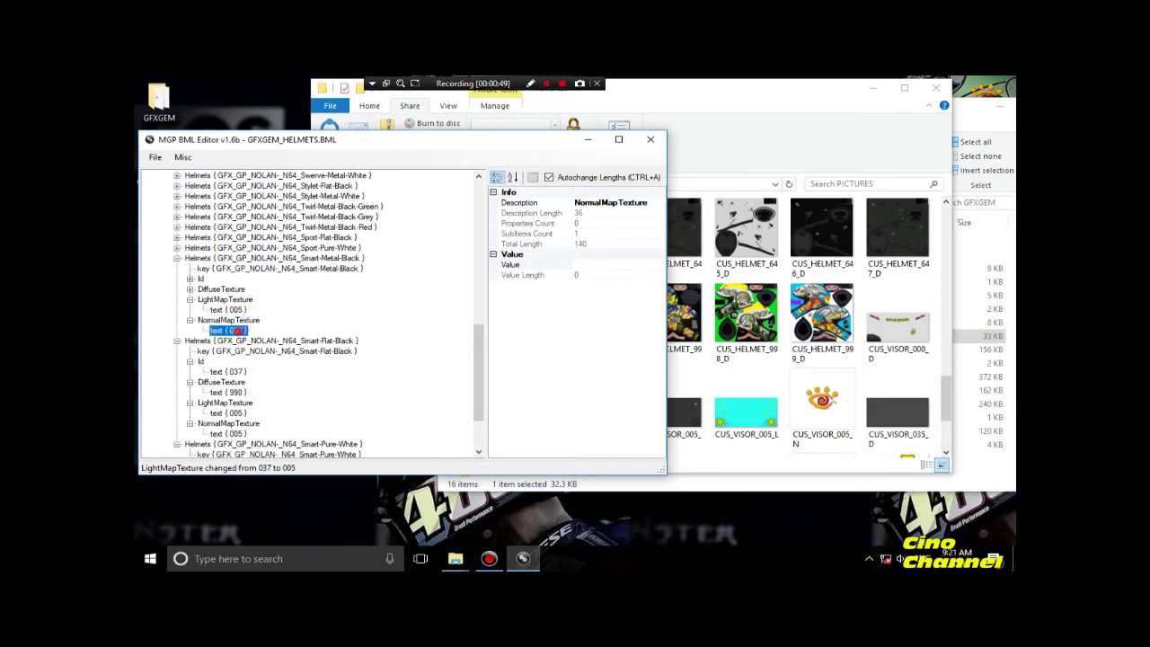
click(586, 264)
text(00)
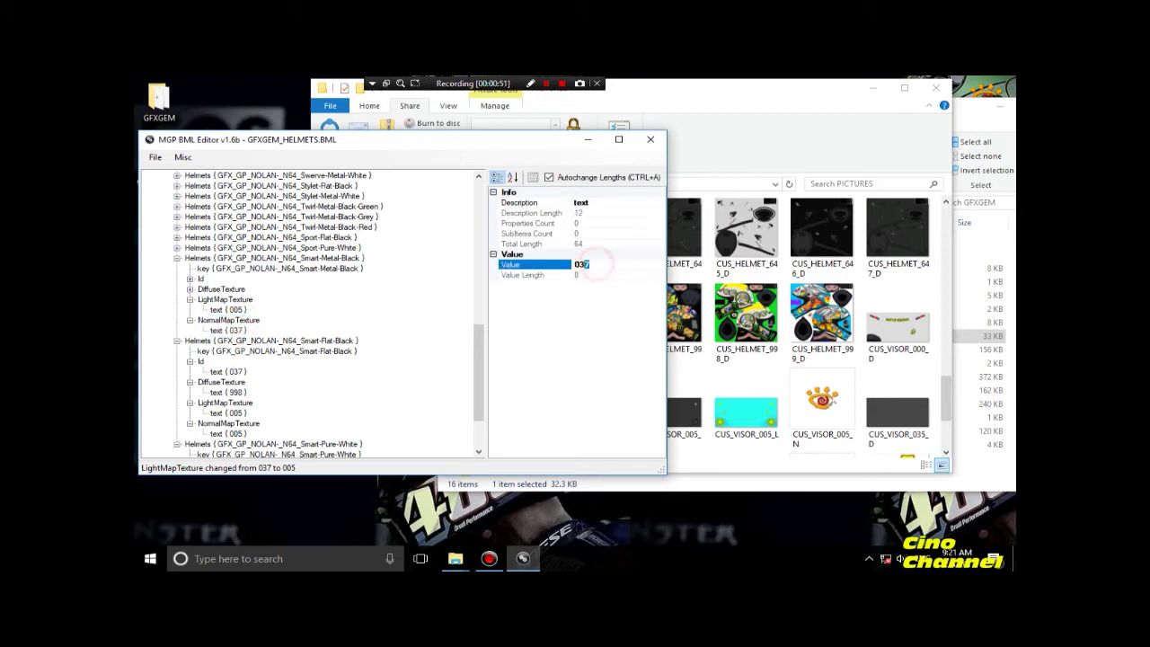
text(5)
click(396, 307)
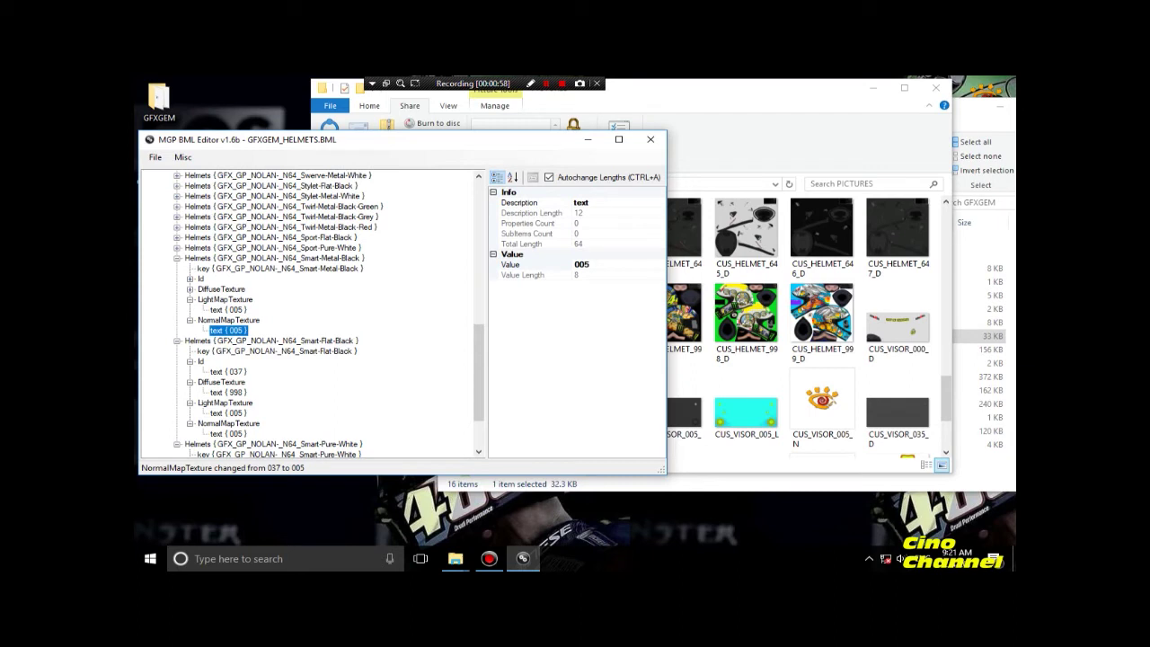
Collapse the three N64 Smart helmet entries, then reopen Smart-Metal-Black and examine its NormalMapTexture value.
click(176, 257)
click(177, 268)
click(177, 371)
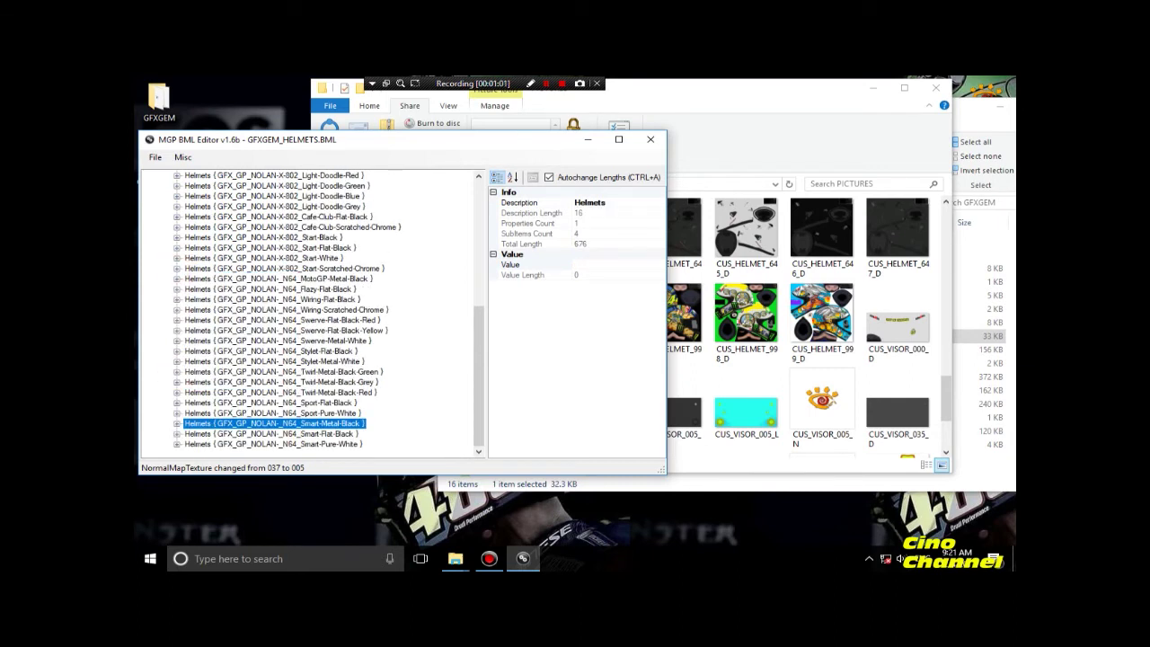
click(177, 423)
click(236, 423)
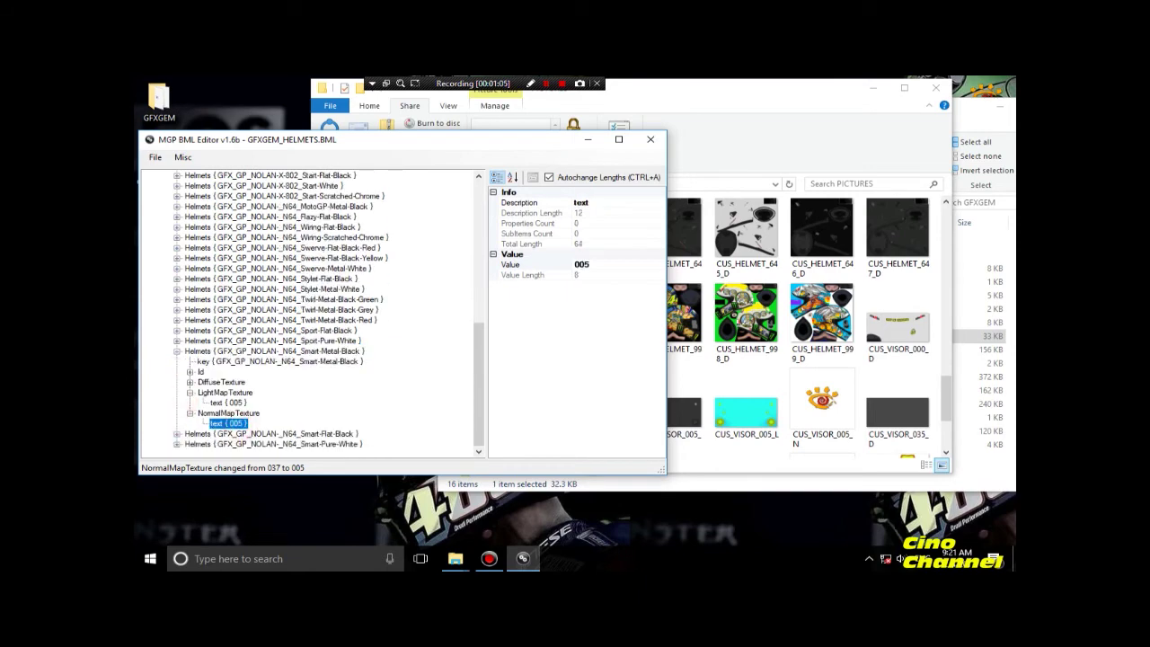
Locate the CUS_HELMET_005_L and CUS_HELMET_005_N textures in the PICTURES folder.
click(746, 321)
scroll(672, 322, up, 8)
click(594, 412)
click(512, 387)
click(589, 390)
click(509, 399)
click(588, 391)
click(509, 402)
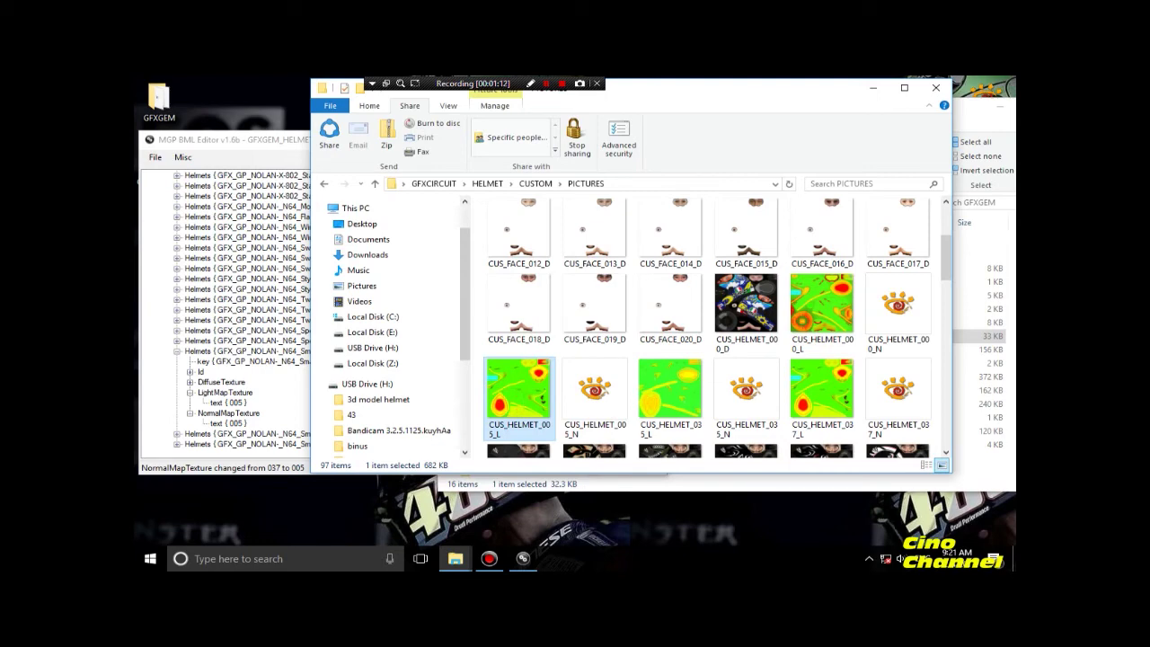
View CUS_HELMET_005_L.DDS in XnView beside the BML editor, compare it with the LightMapTexture entry, and close the image.
double_click(536, 421)
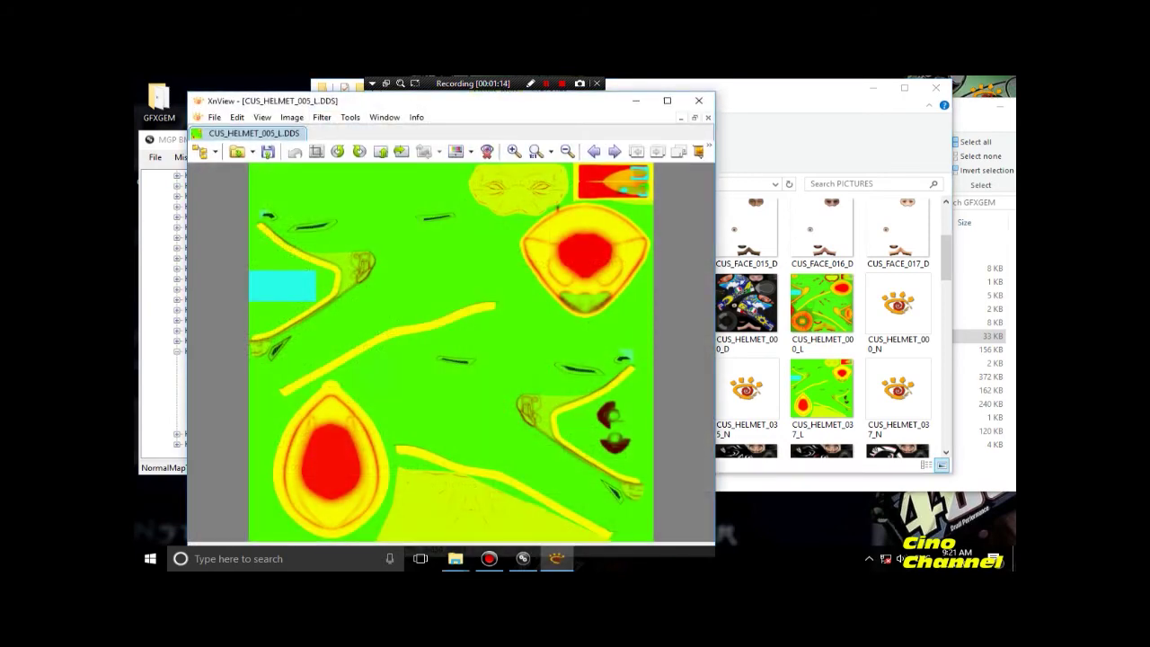
drag(471, 107, 696, 92)
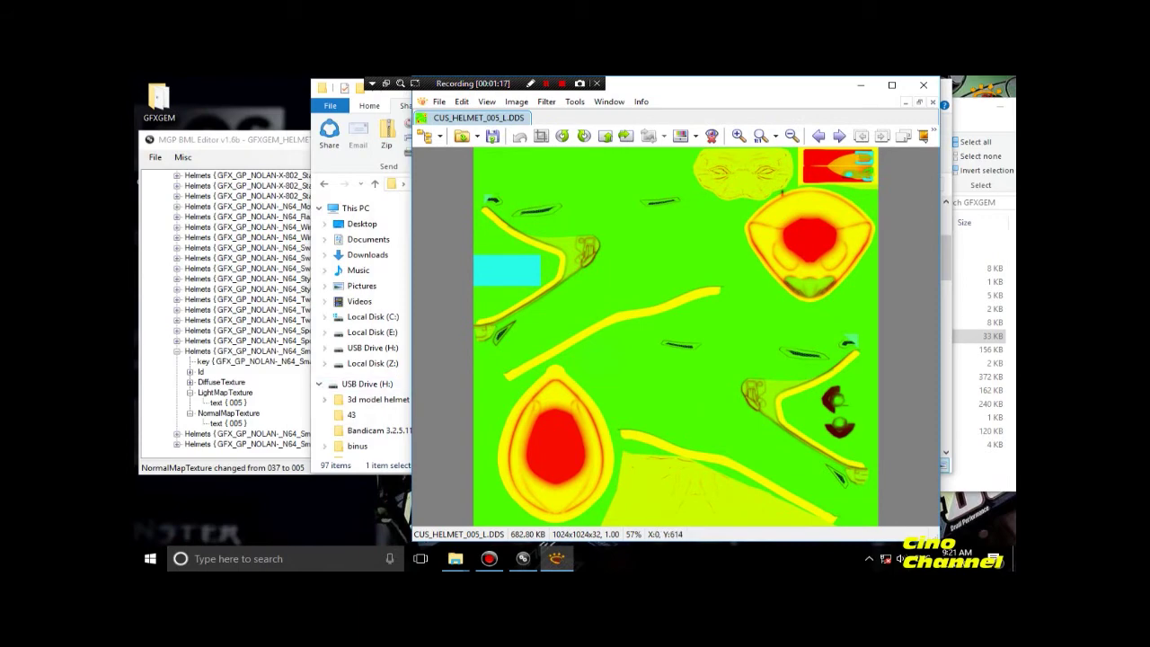
click(227, 403)
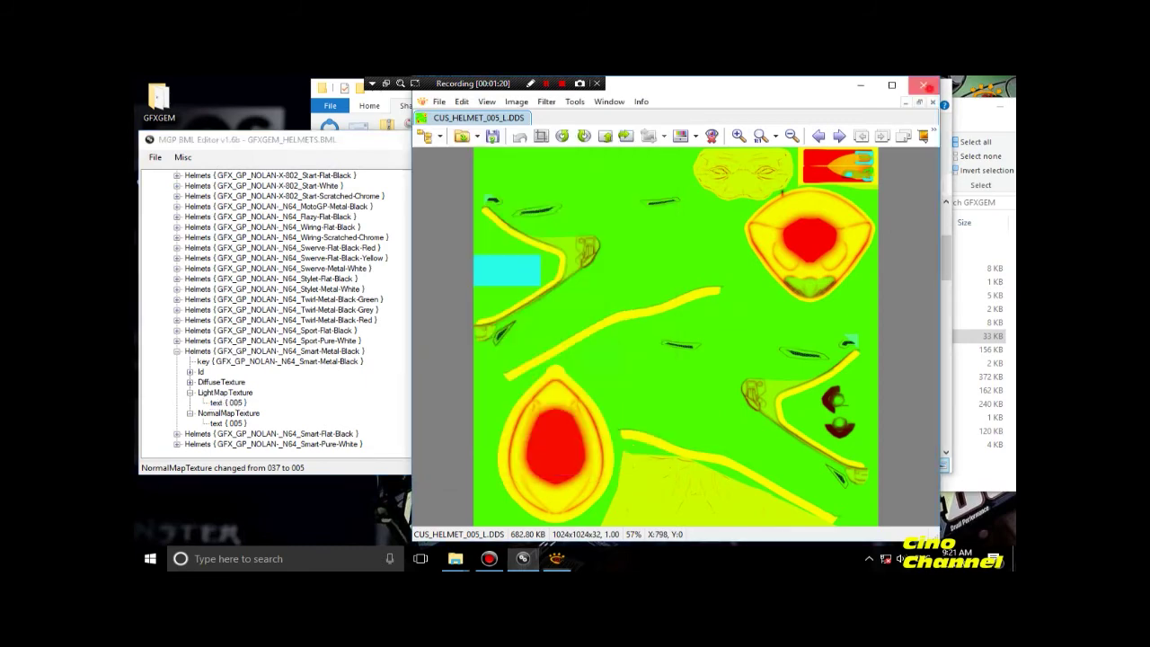
click(922, 85)
Compare the CUS_HELMET_005 light and normal map files with the 037 pair and the helmet's NormalMapTexture entry.
click(694, 394)
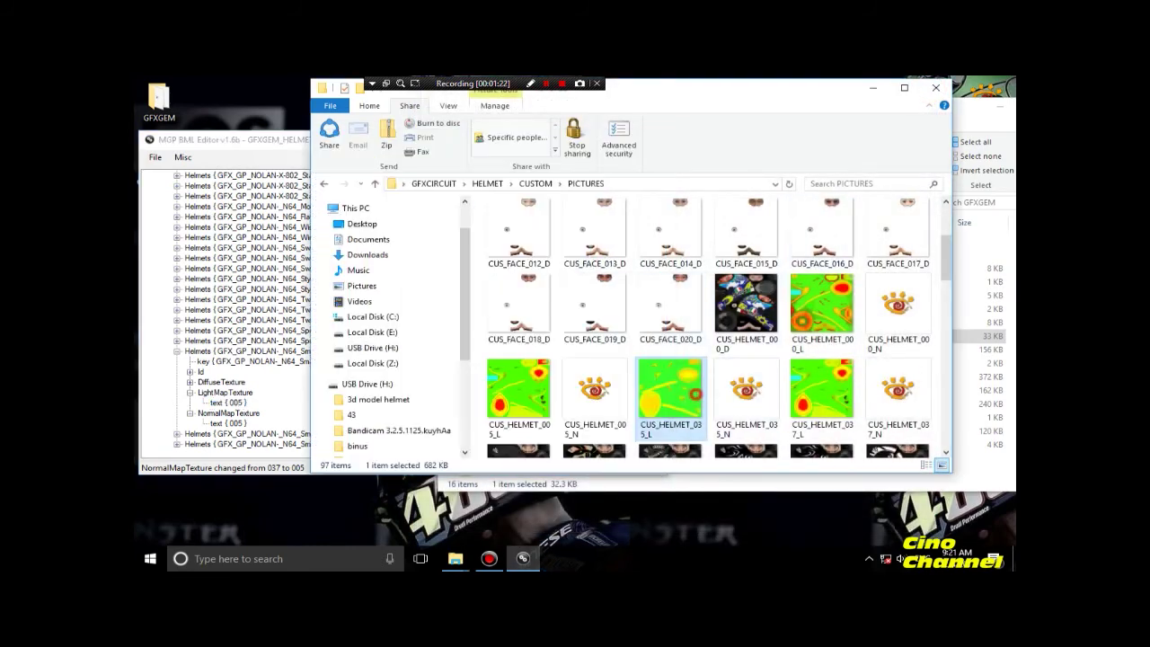
click(593, 396)
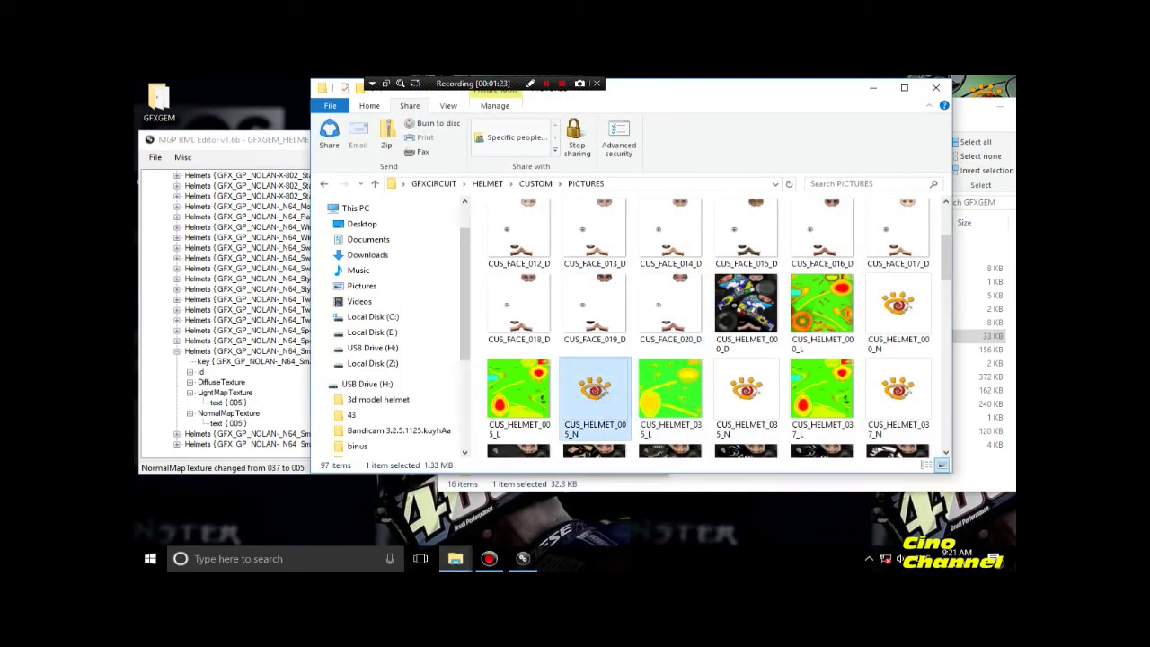
click(607, 360)
click(239, 422)
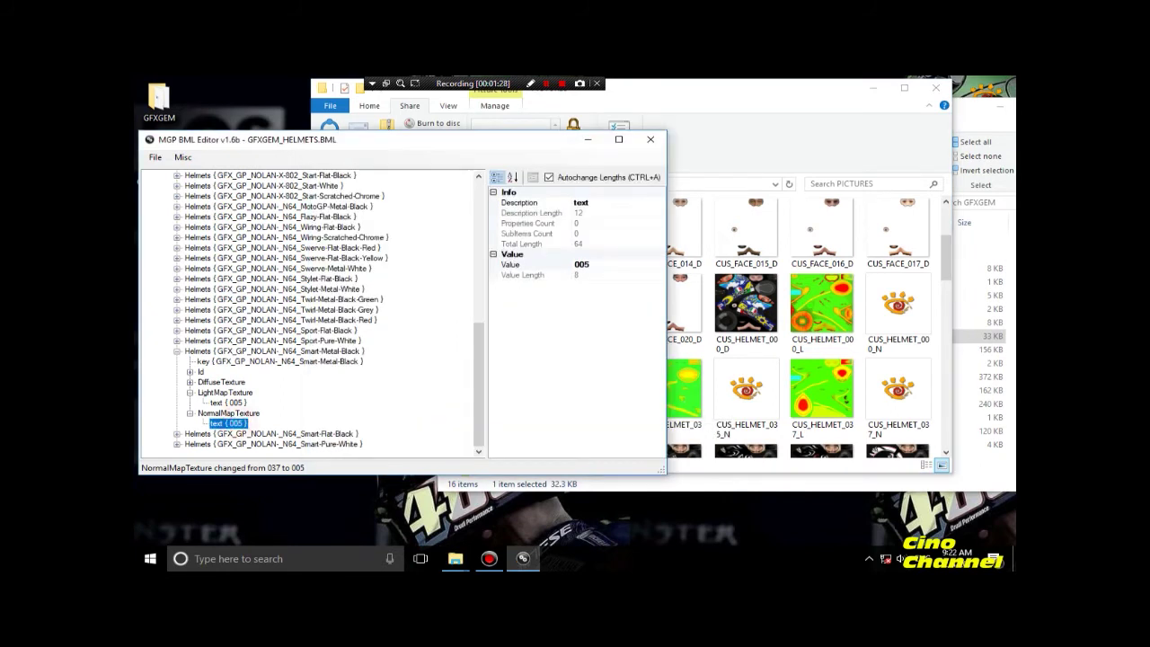
click(680, 384)
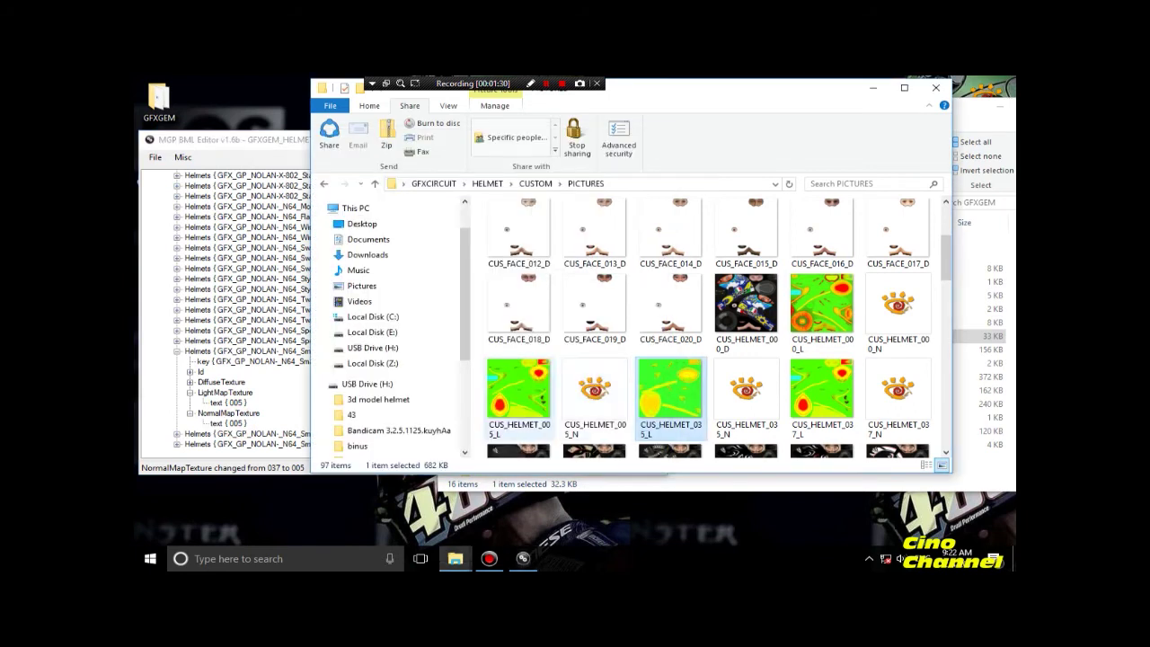
click(518, 396)
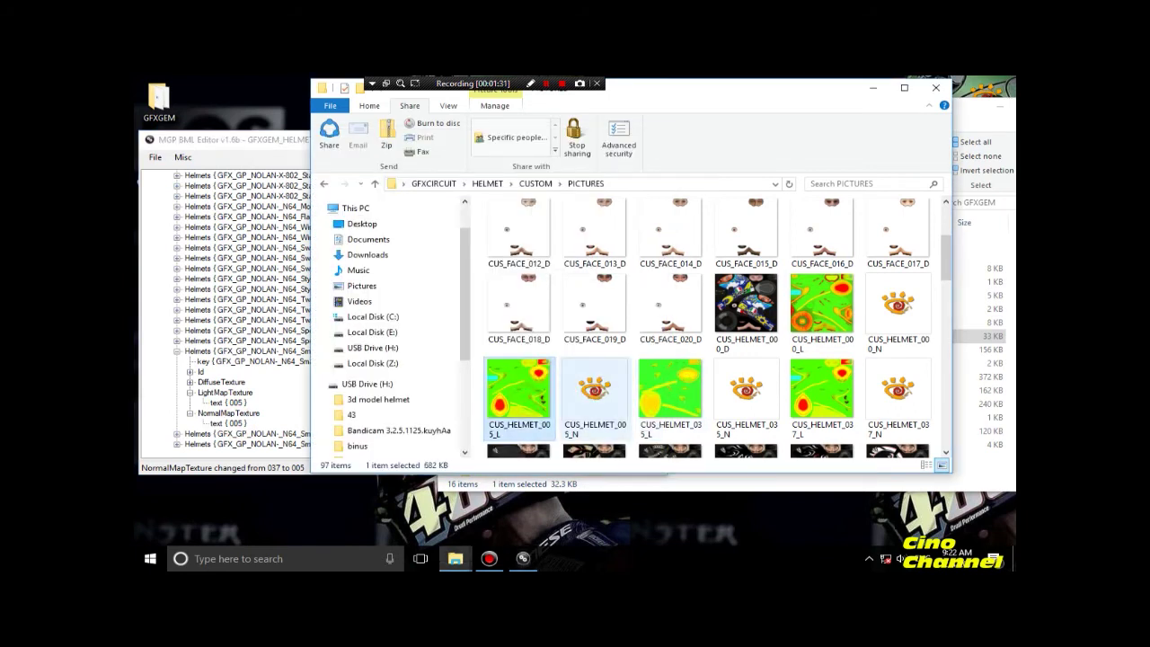
ctrl+click(620, 349)
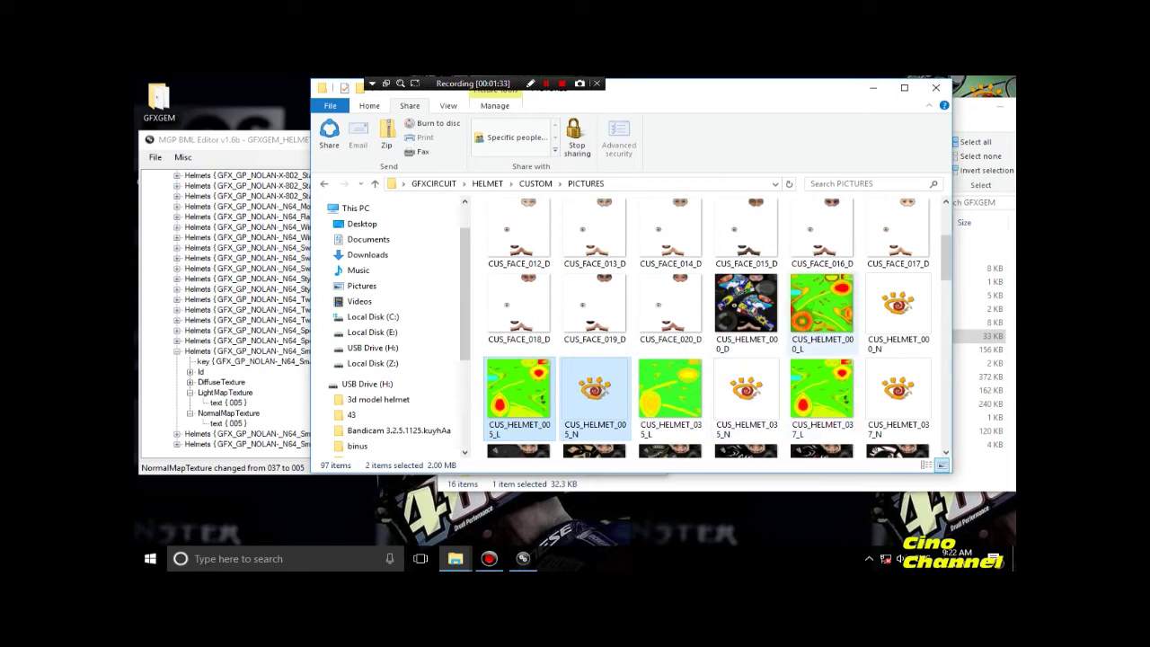
drag(940, 359, 794, 413)
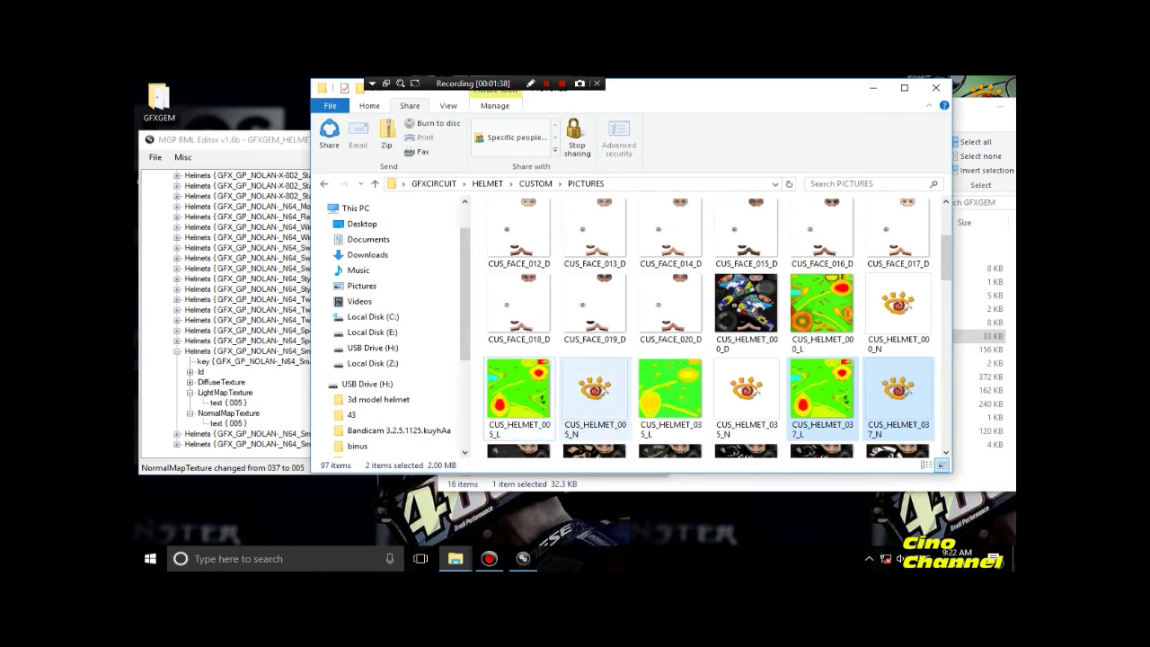
click(519, 391)
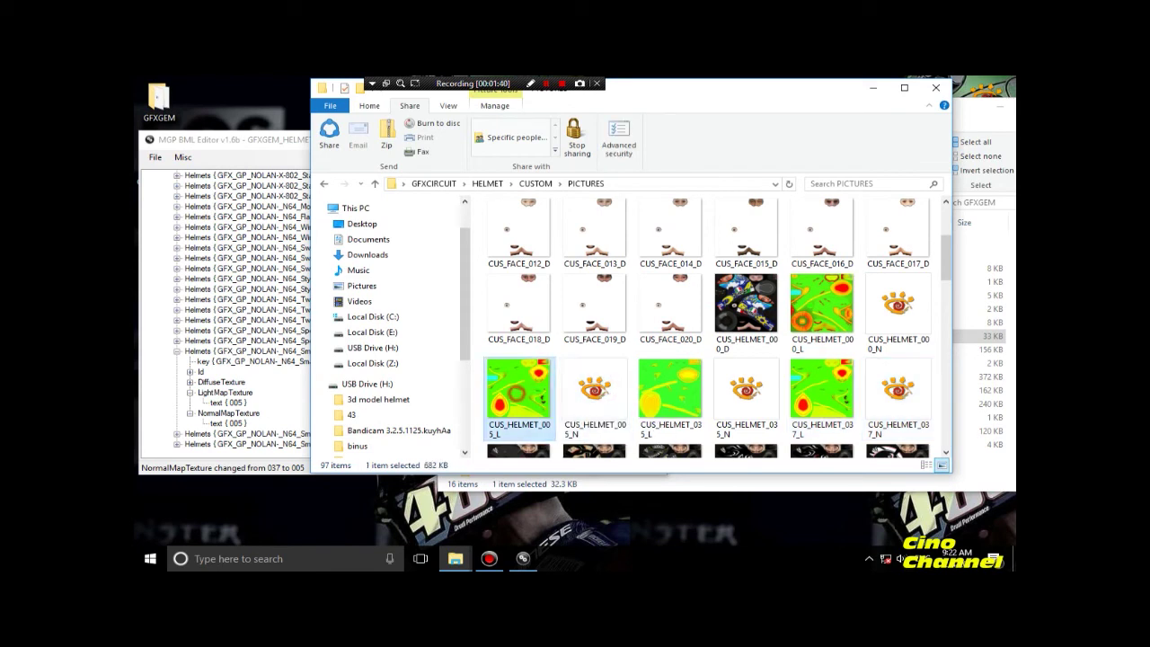
Review the LightMapTexture and NormalMapTexture values of the N64 Smart-Metal-Black and Smart-Pure-White helmets.
click(215, 422)
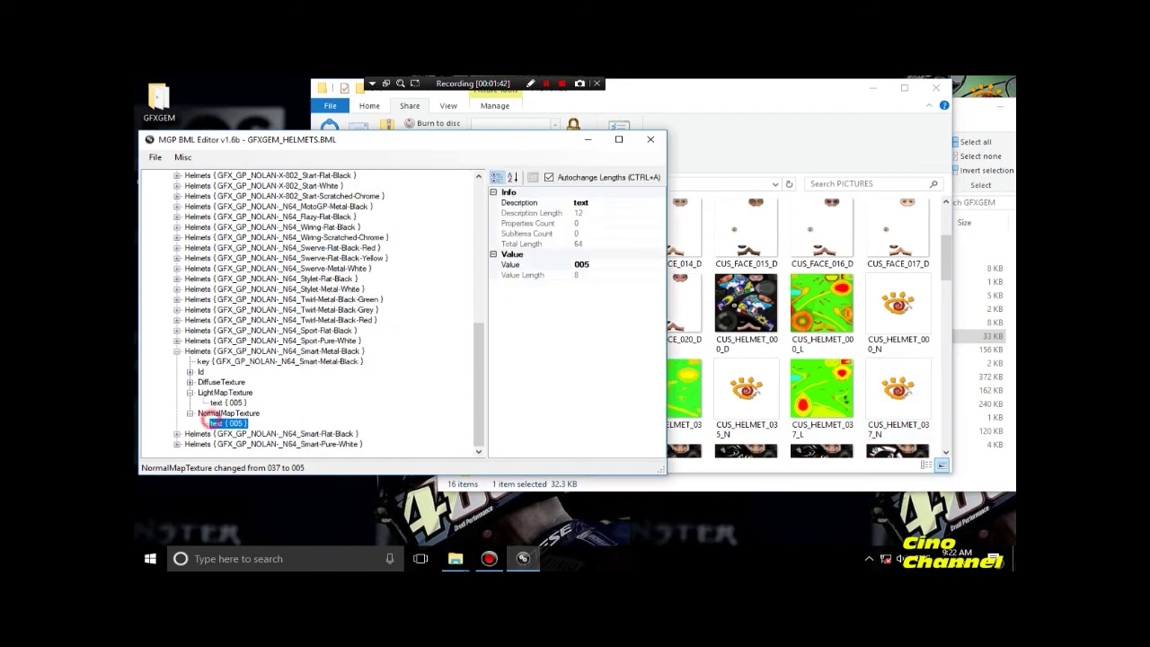
click(226, 402)
double_click(250, 444)
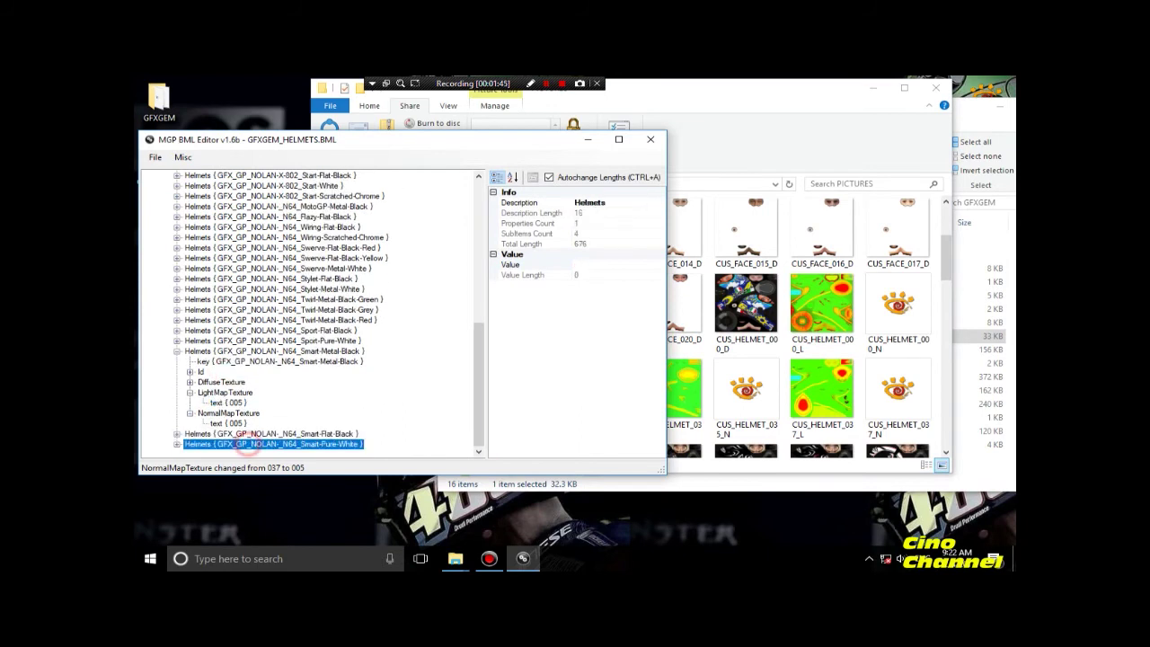
click(235, 443)
click(232, 423)
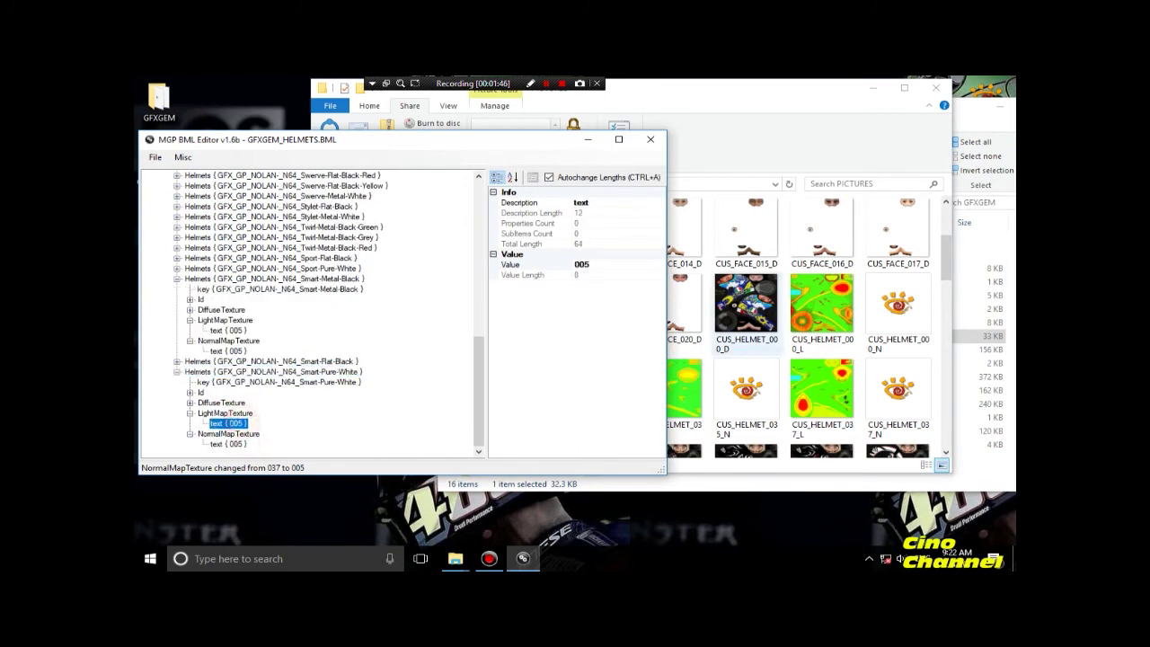
Examine the L and N texture files of CUS_HELMET_005 and CUS_HELMET_037 in the PICTURES folder.
click(684, 307)
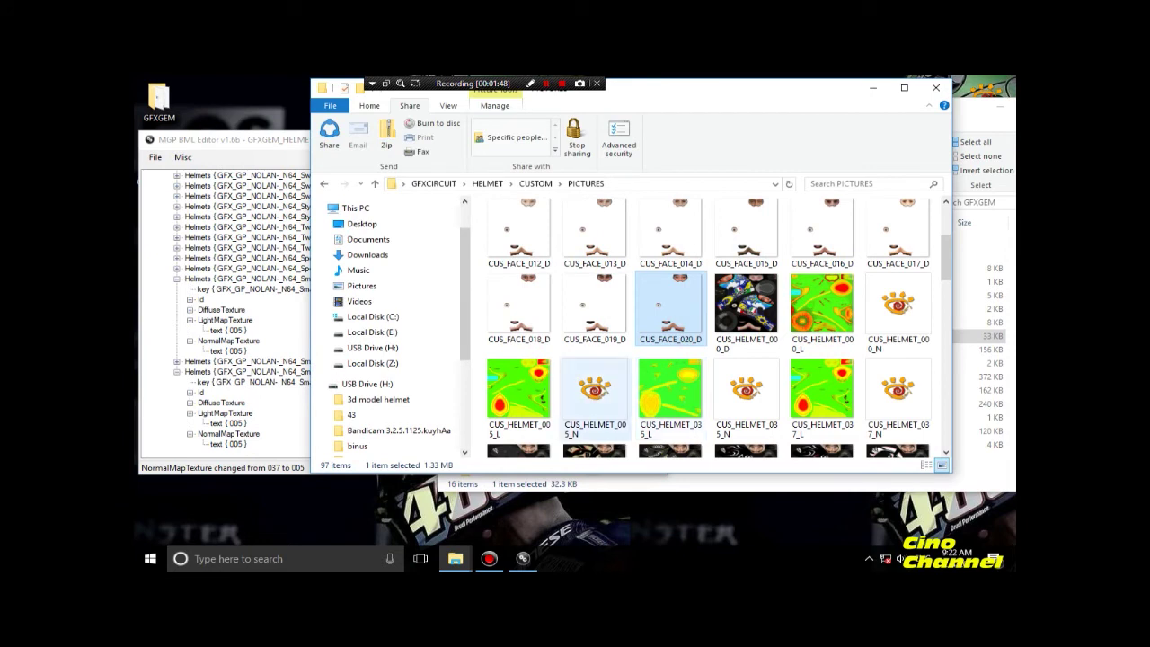
click(592, 396)
click(537, 397)
click(594, 394)
click(539, 397)
click(822, 388)
click(886, 391)
click(822, 400)
click(592, 403)
click(510, 406)
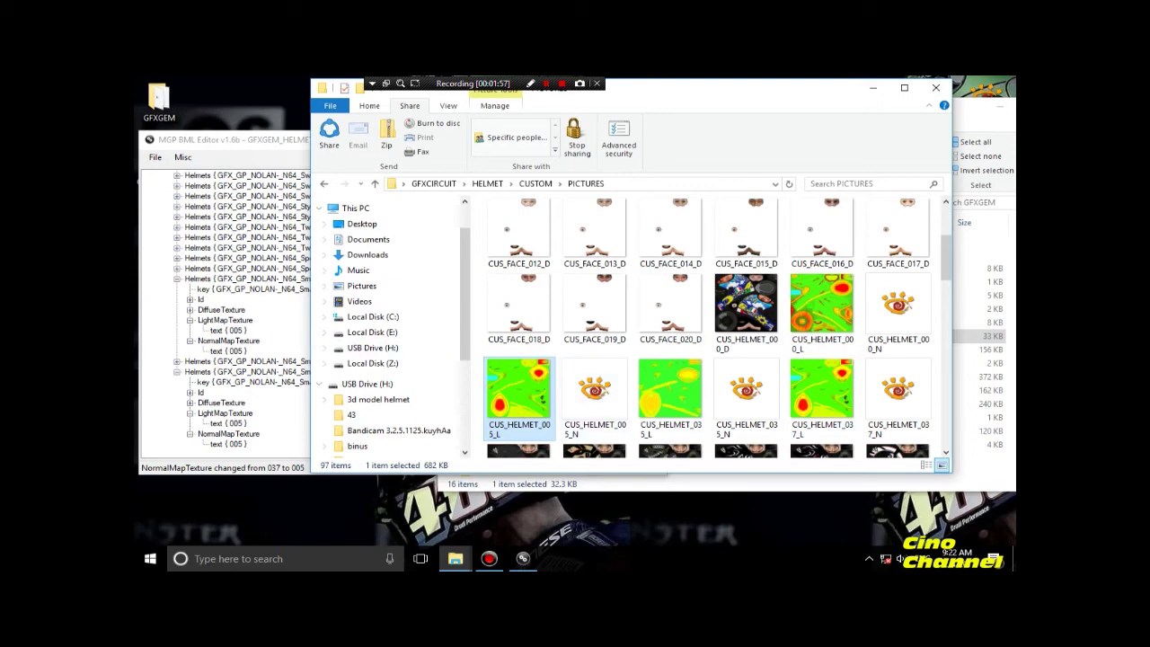
Save the edited BML over GFXGEM_HELMETS in the desktop GFXGEM folder and close the editor.
click(185, 141)
click(155, 157)
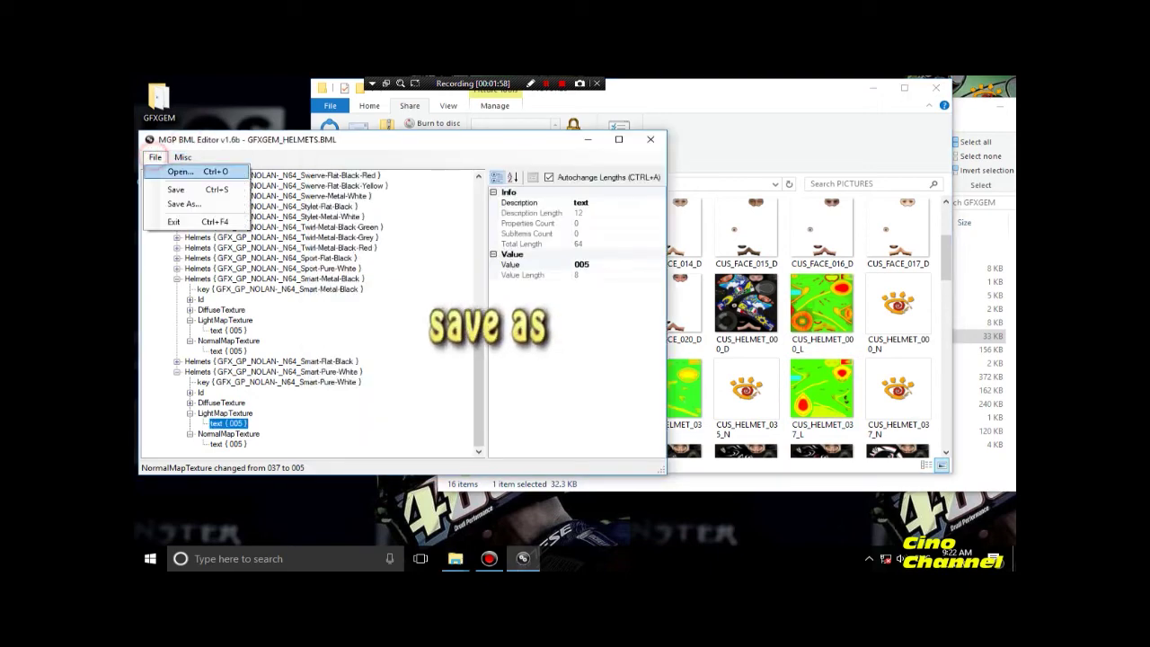
click(183, 204)
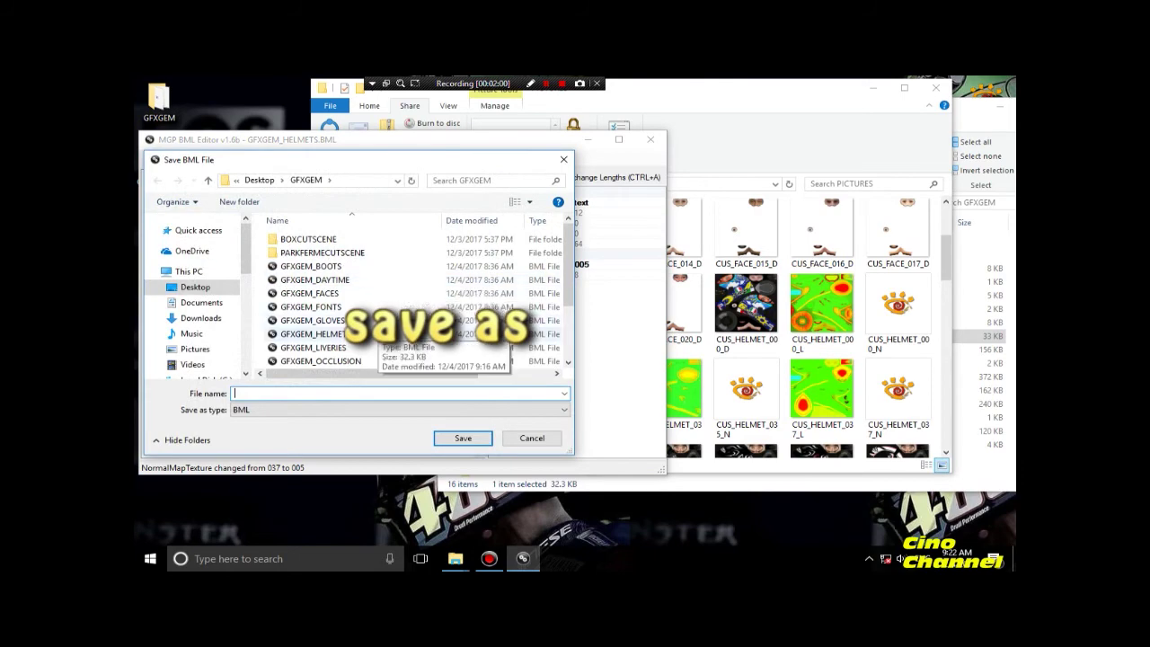
click(339, 334)
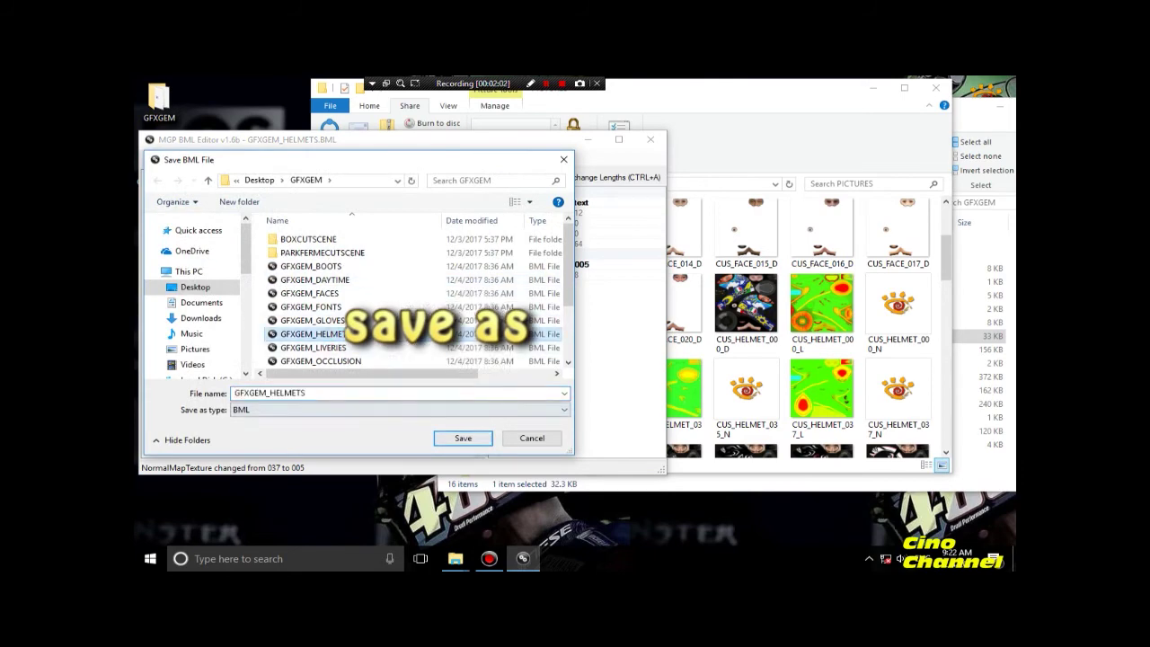
click(459, 438)
click(593, 323)
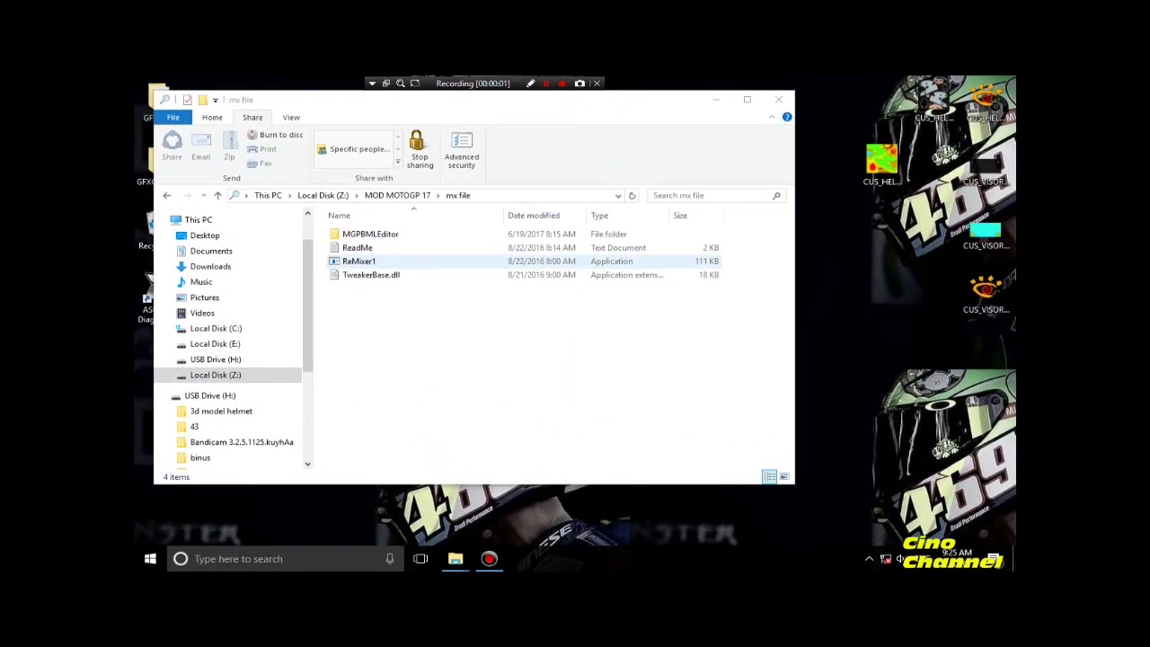
Open Mixfile ReMixer and load the desktop GFXGEM folder as the root source directory for a new mix file.
double_click(359, 261)
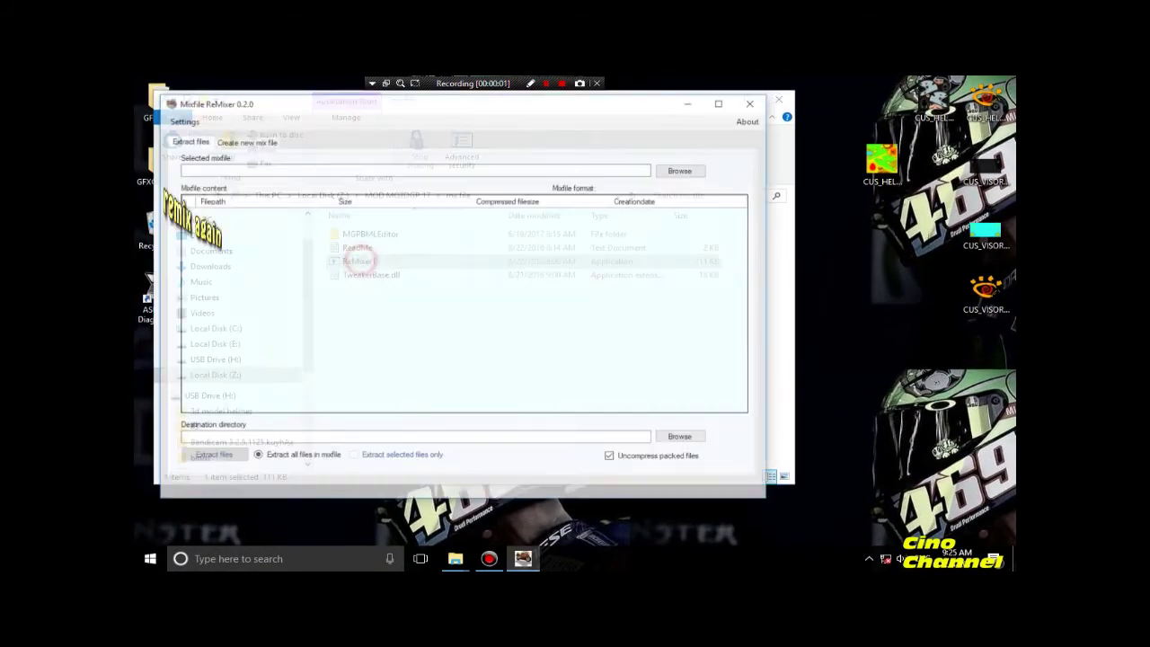
click(244, 141)
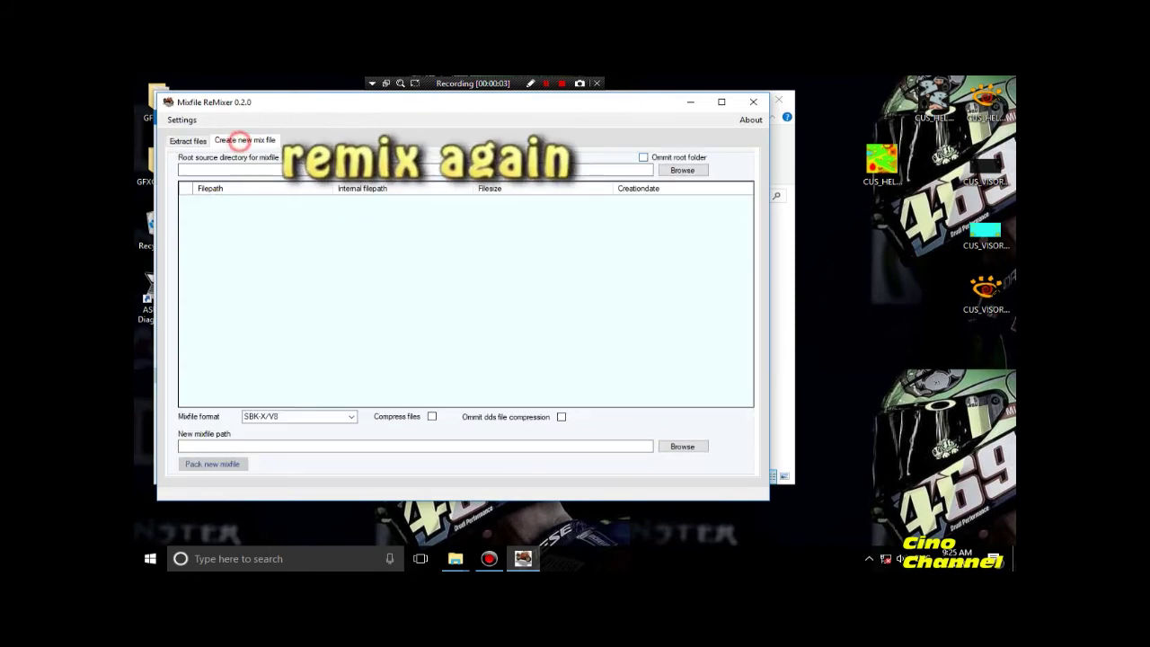
click(681, 169)
click(519, 397)
click(589, 421)
Pack the new mix file over GFXGEM in the MotoGP 17 folder and close the ReMixer.
click(682, 446)
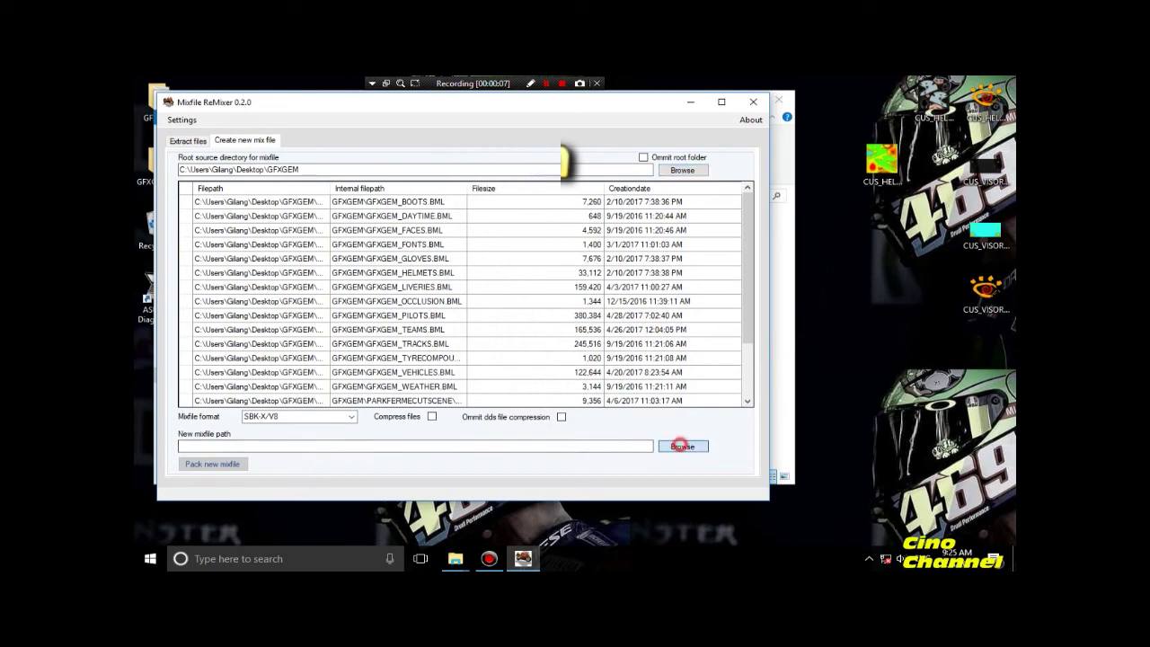
scroll(341, 282, down, 3)
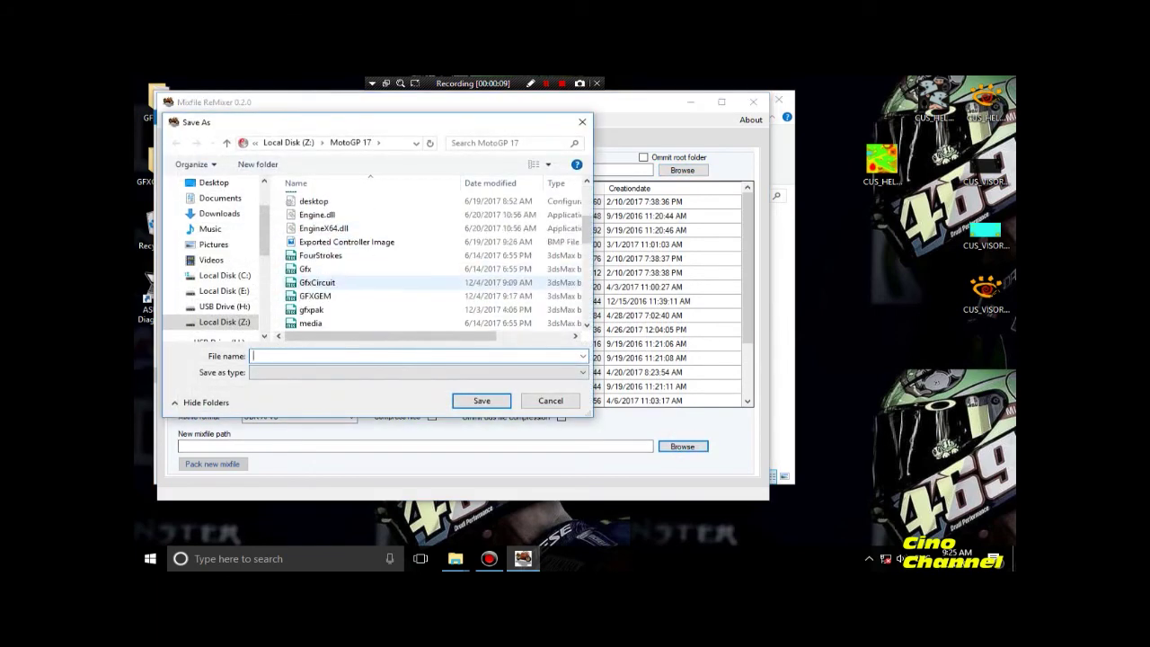
click(373, 296)
click(463, 398)
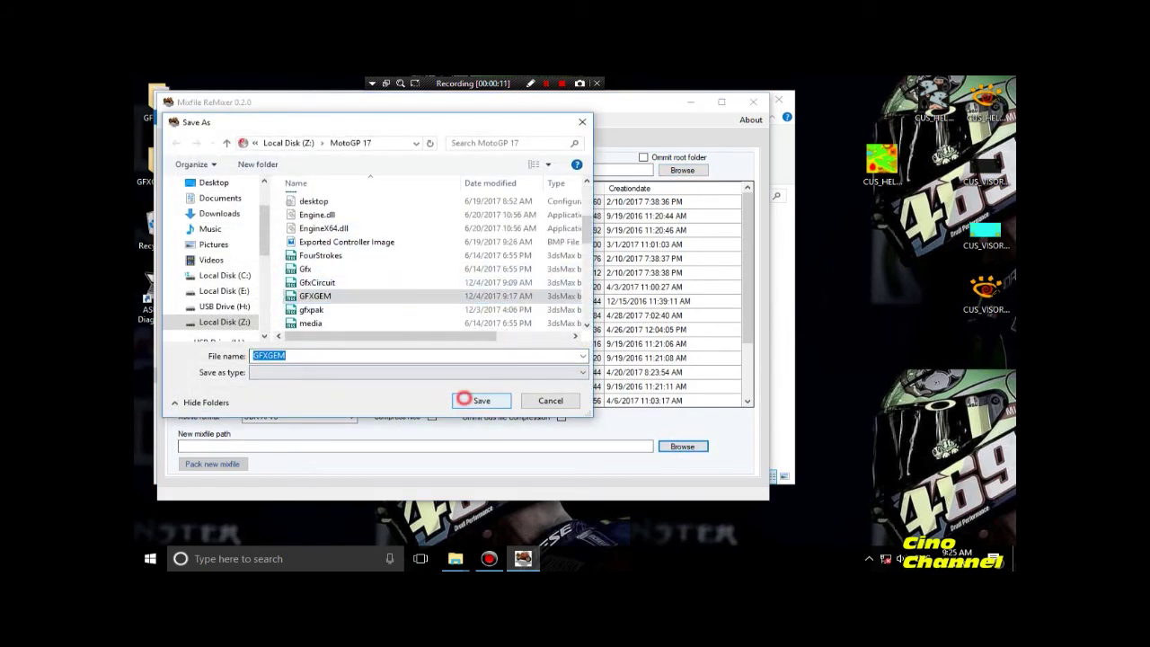
click(614, 320)
click(212, 463)
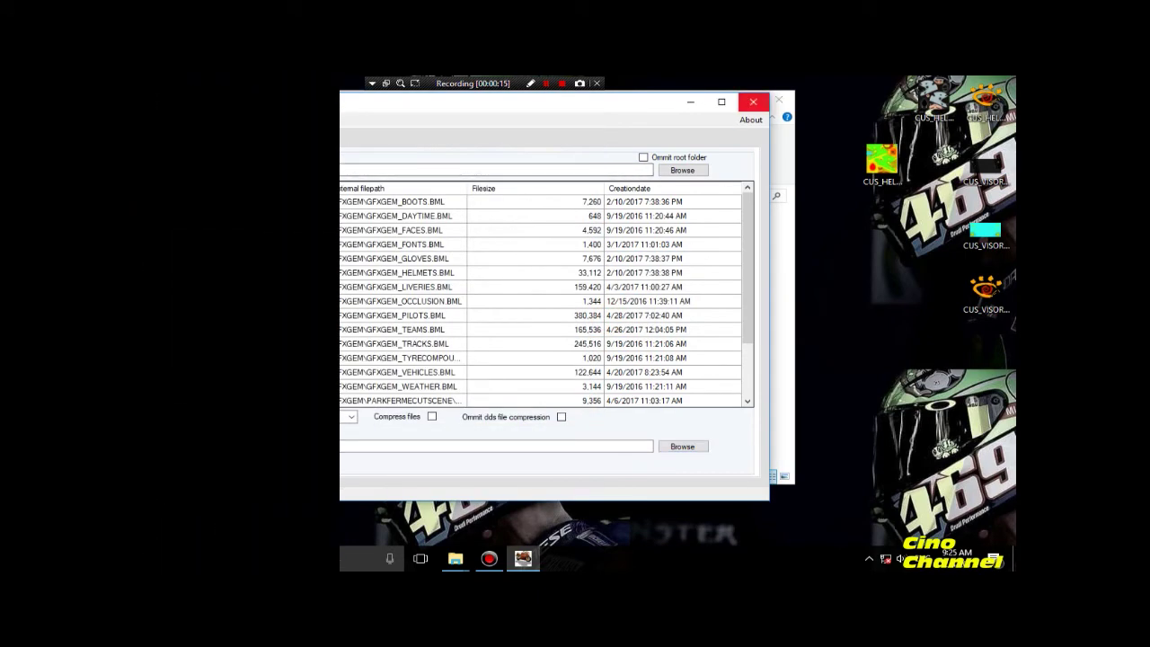
click(752, 101)
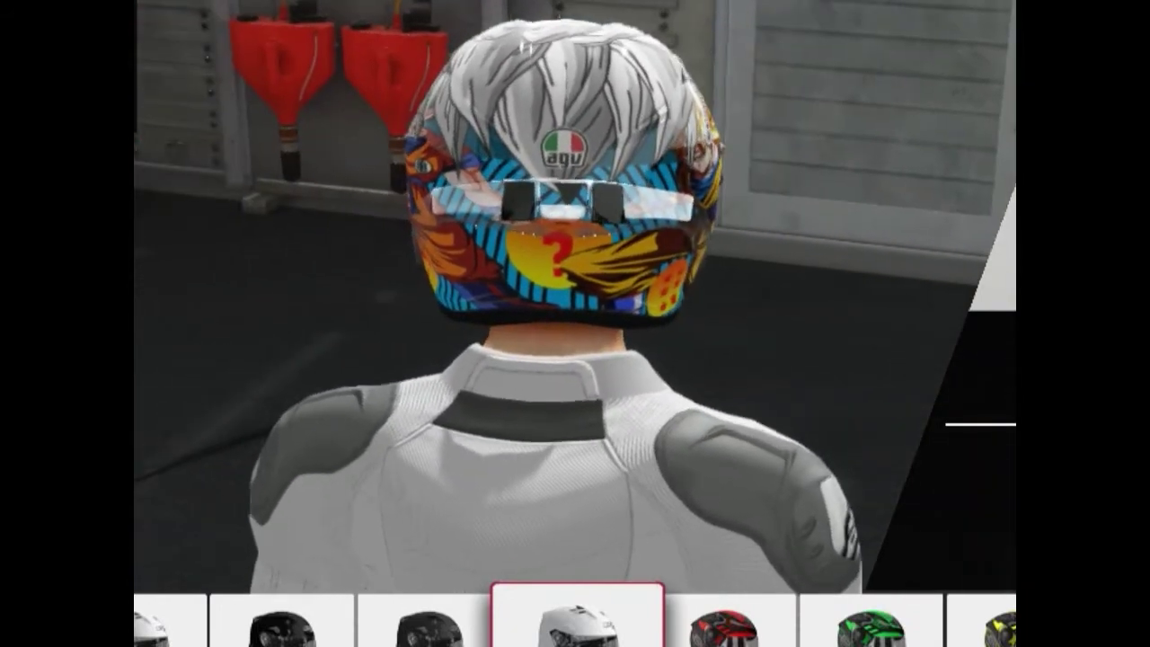
Browse the swapped AGV helmets in MotoGP 17's helmet selection to examine their corrected textures.
key(Left)
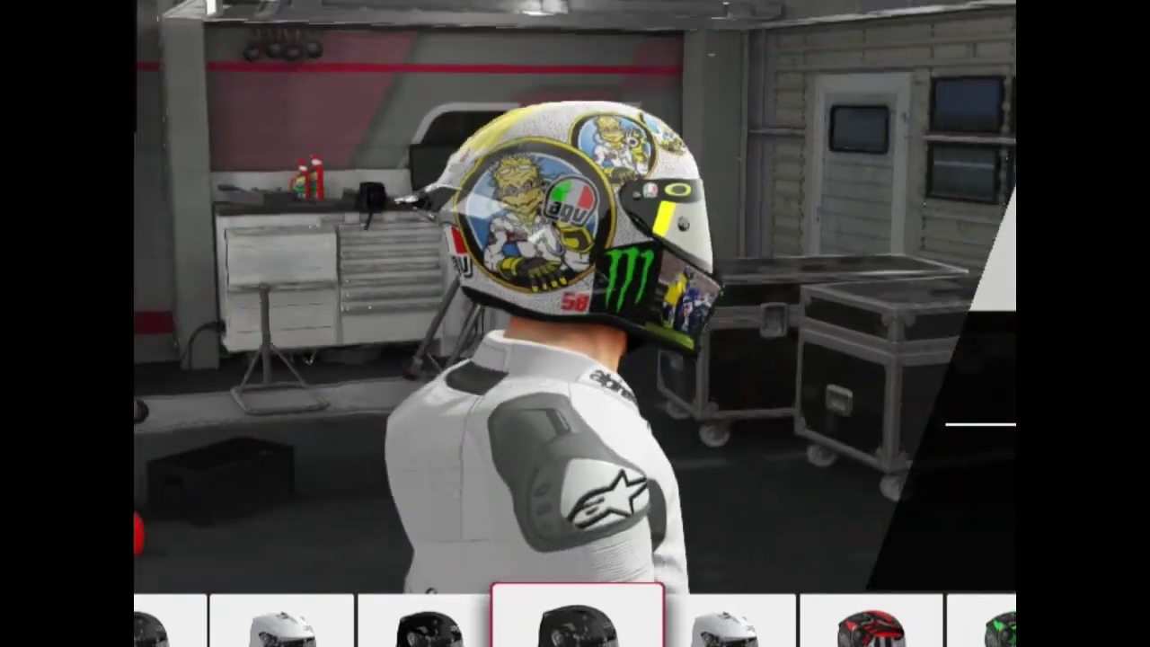
key(Left)
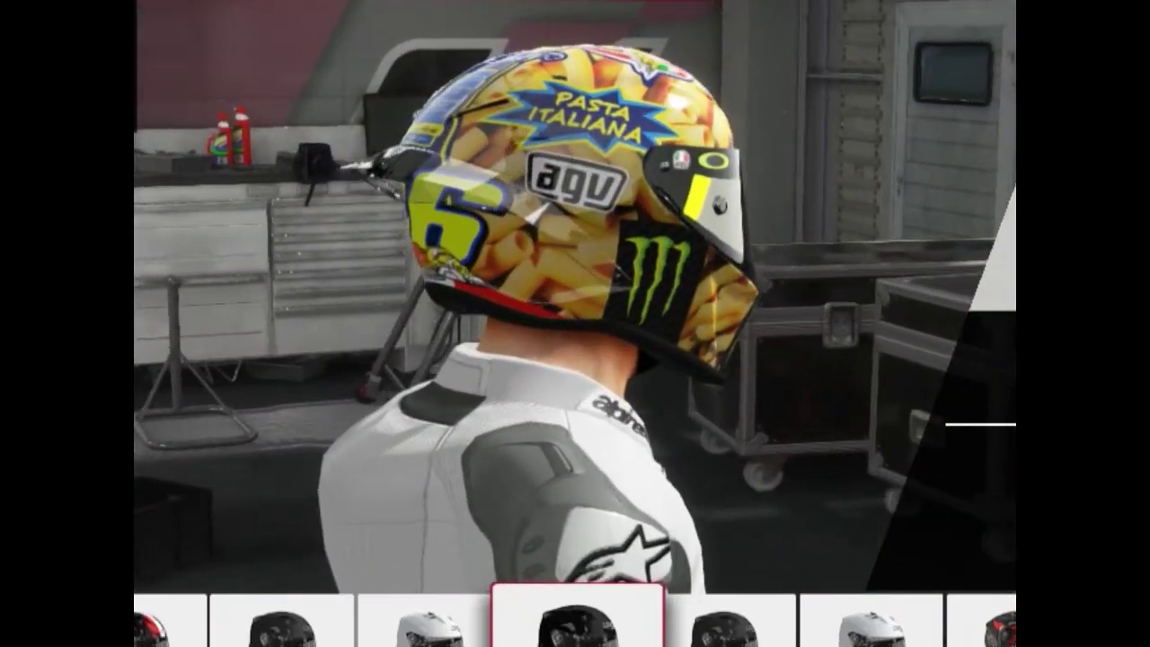